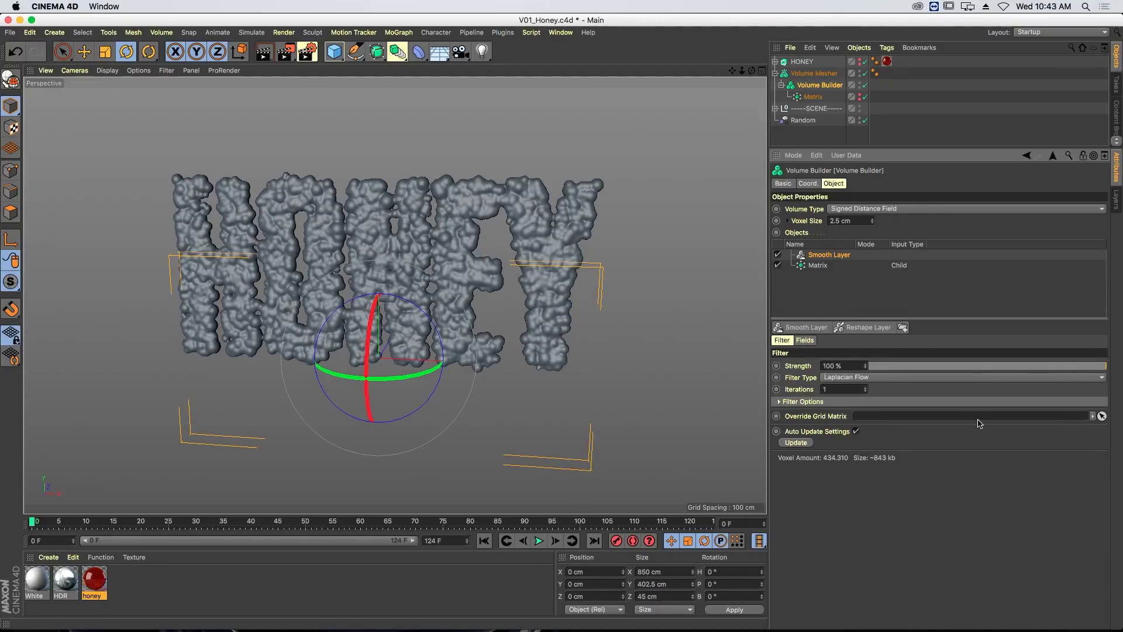
- Set the Smooth Layer's filter type to Gaussian and give the Matrix input a 7 cm radius in the Volume Builder
click(903, 377)
click(892, 388)
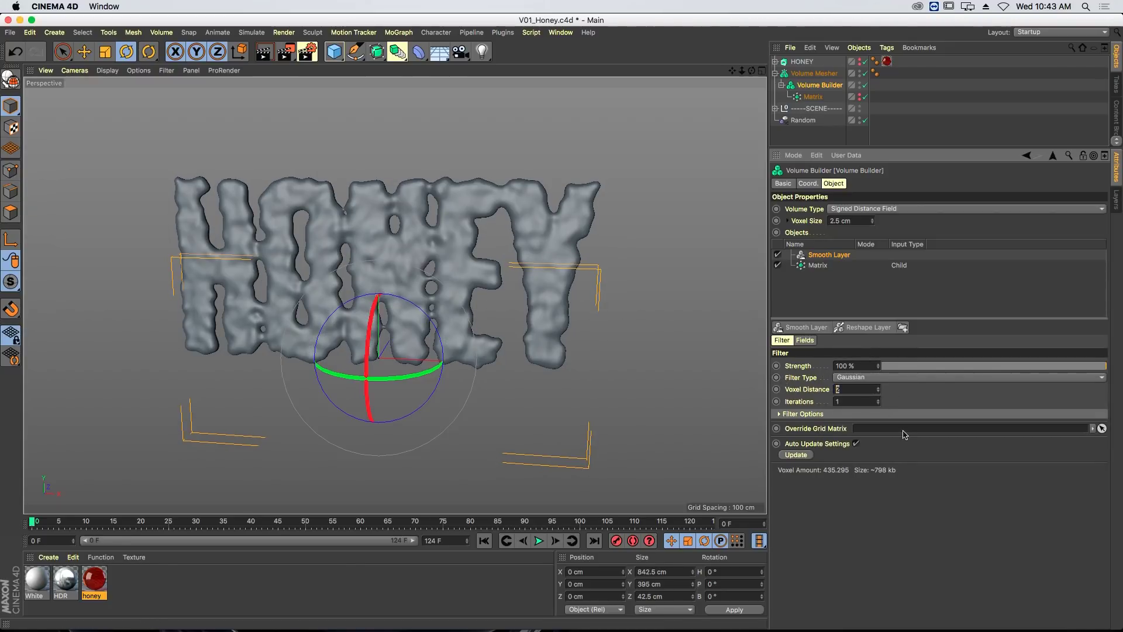
click(818, 265)
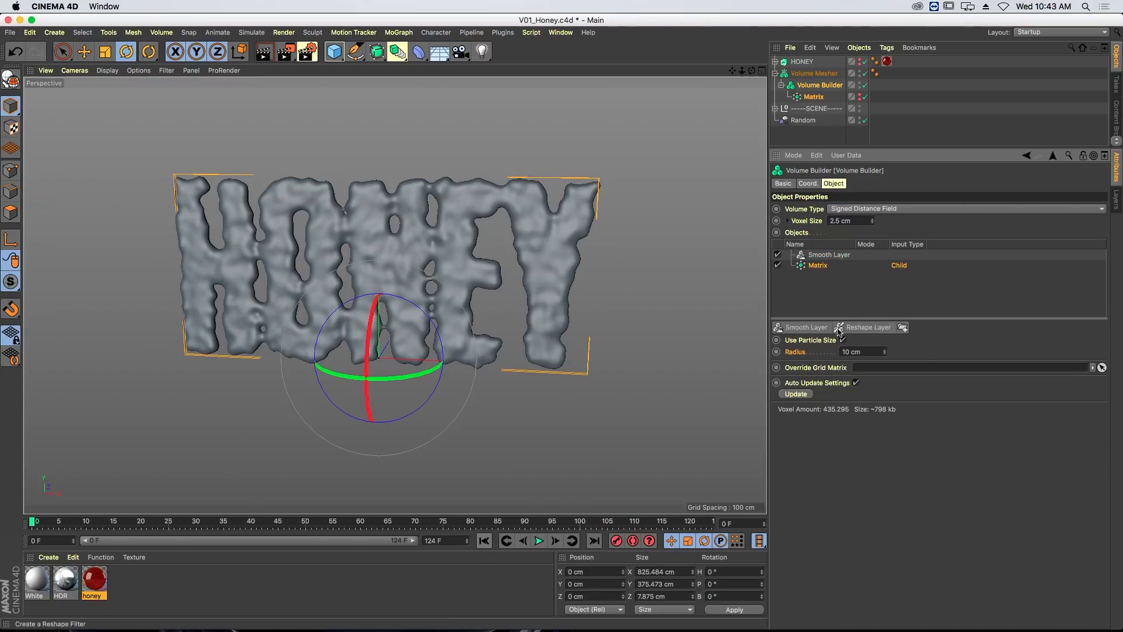
click(865, 354)
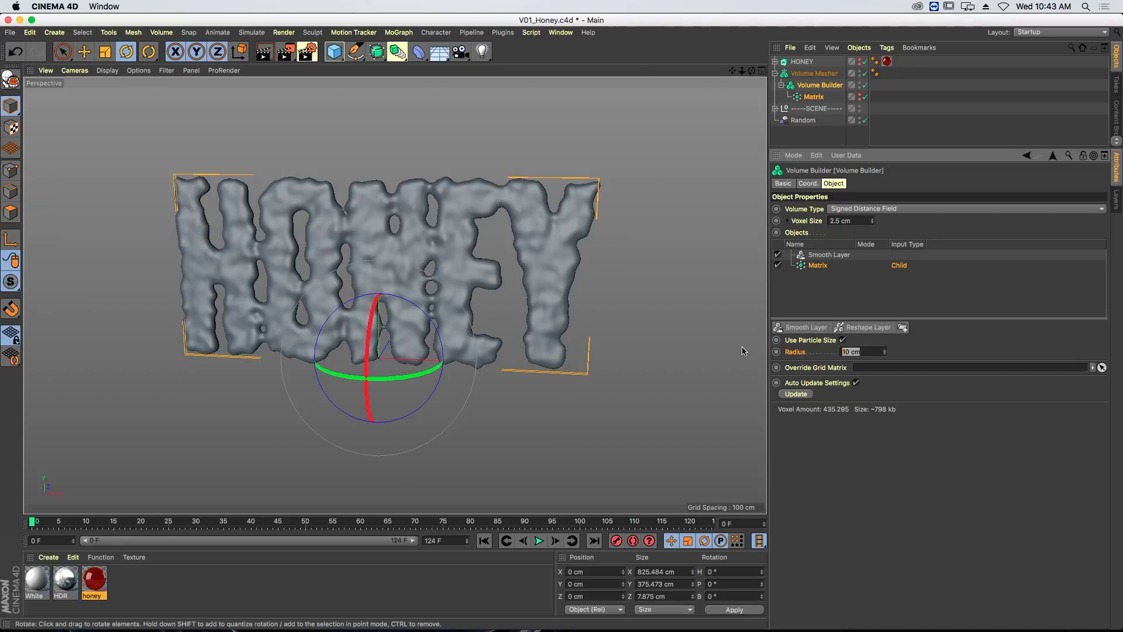
text(7)
key(Return)
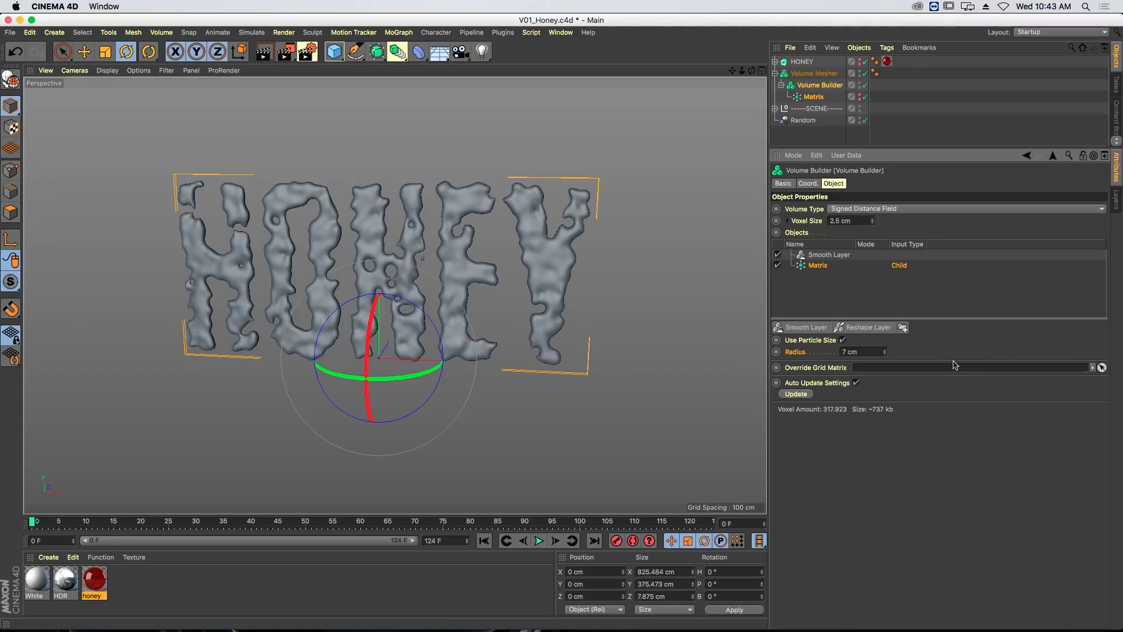
- Animate the Matrix radius from 5 cm at frame 0 to 12 cm at frame 124, and scrub the timeline to preview the growth
click(855, 352)
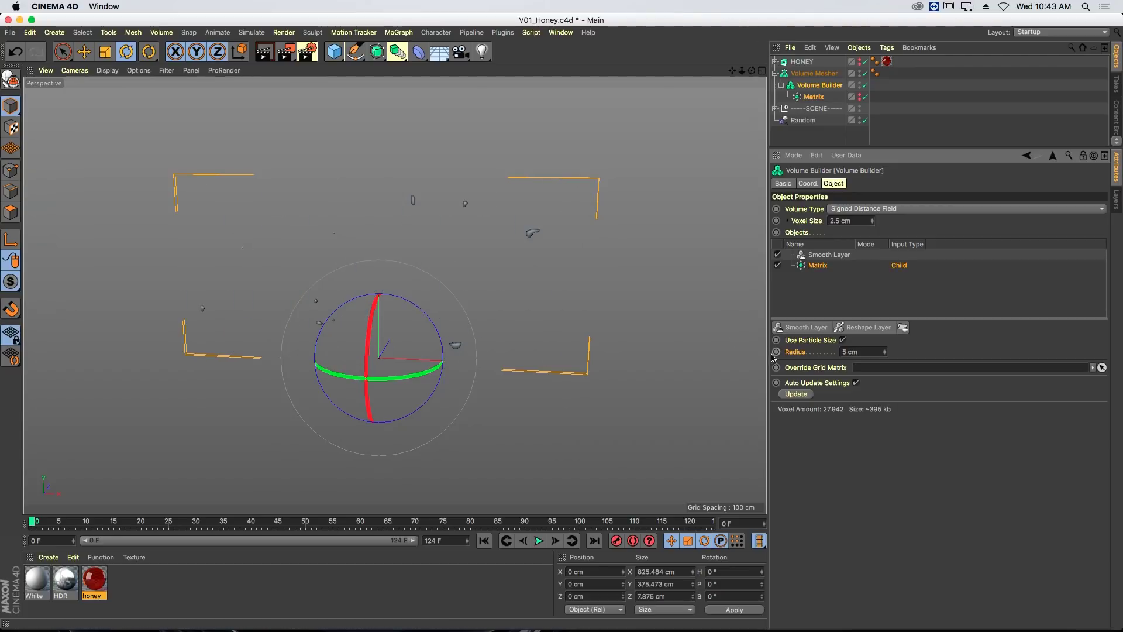
click(593, 542)
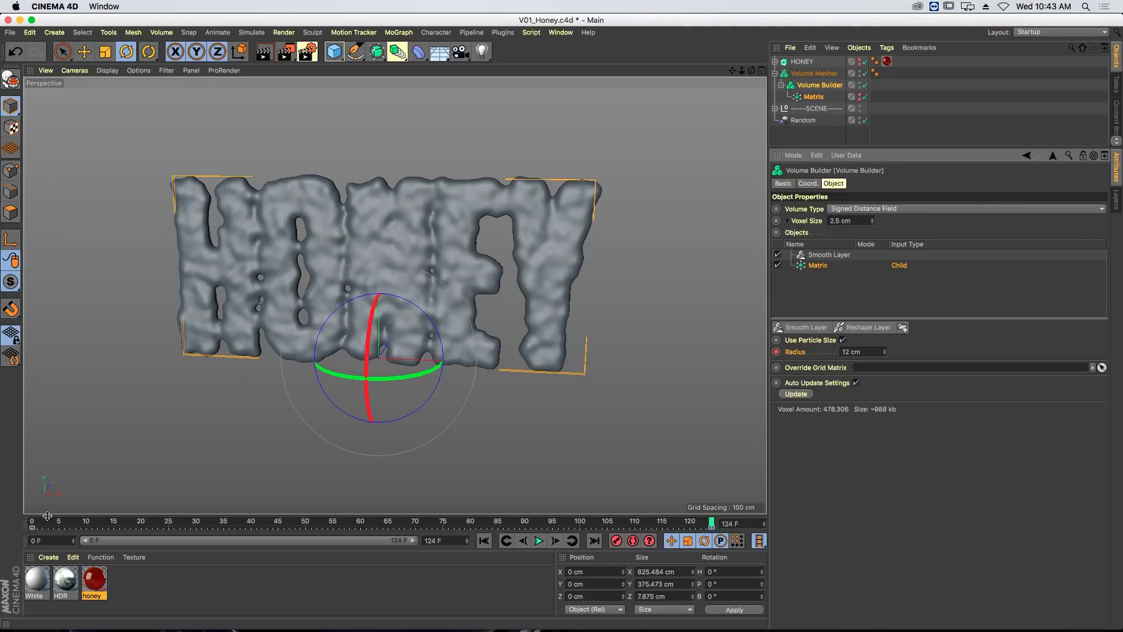
mouse_move(47, 516)
mouse_down()
mouse_move(497, 519)
mouse_move(31, 520)
mouse_up()
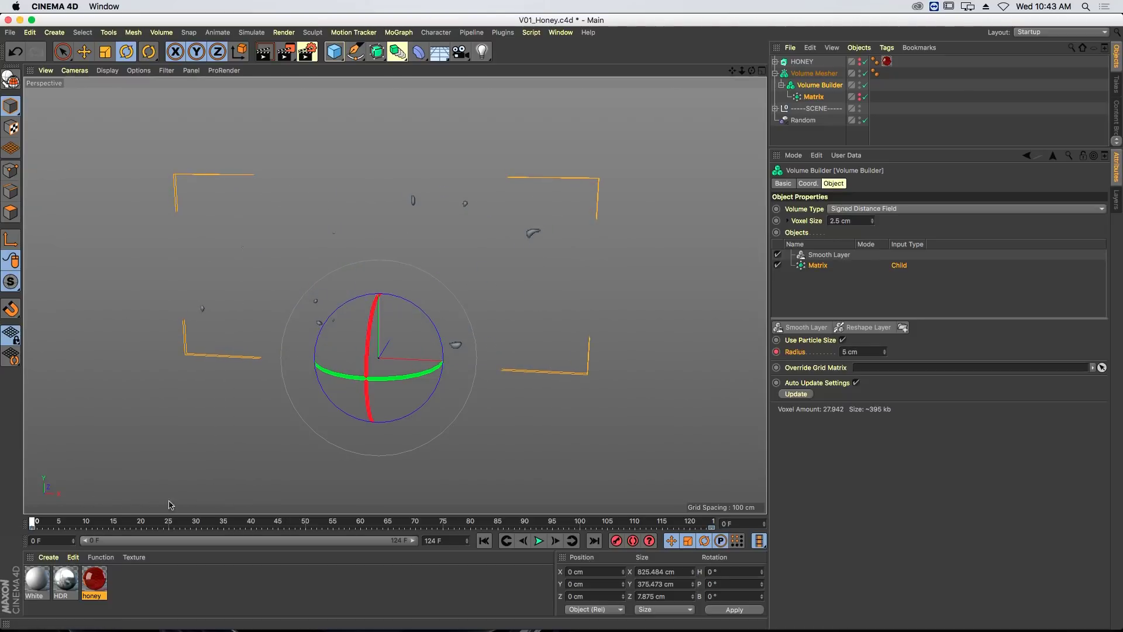
drag(169, 504, 539, 504)
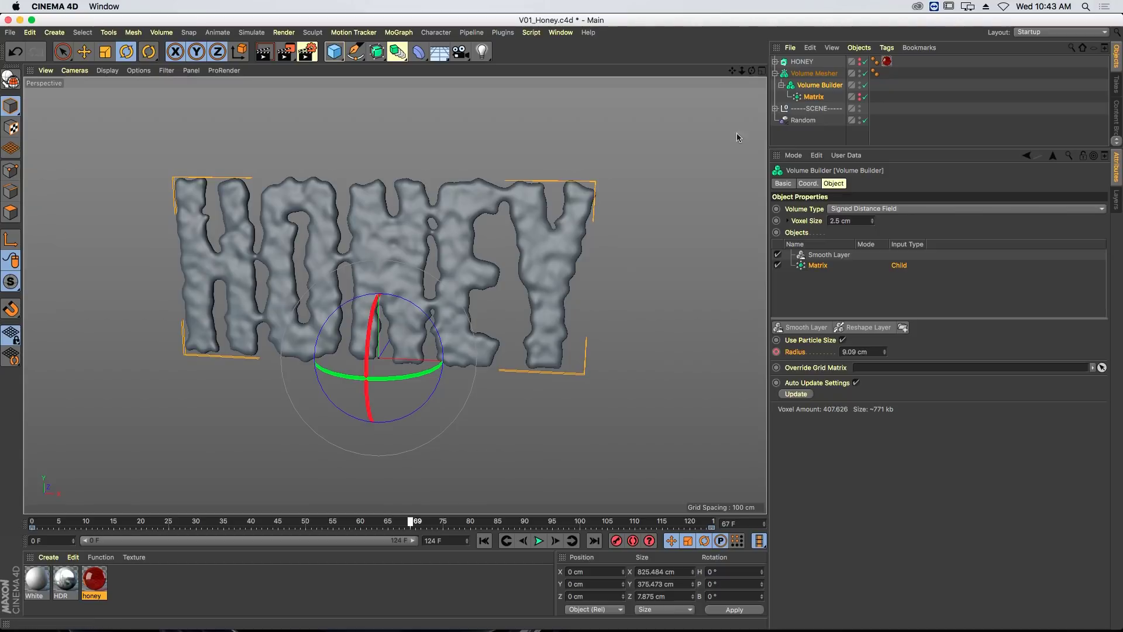
- Transfer the honey material tag from the HONEY object to the Volume Mesher
drag(887, 61, 878, 75)
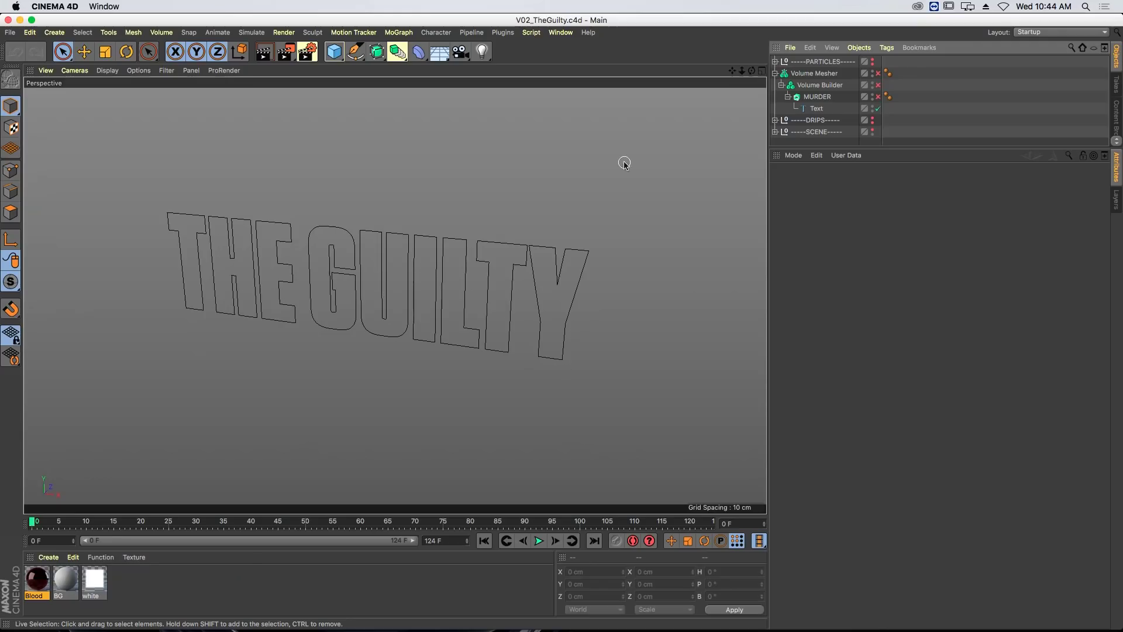
- In the V02_TheGuilty scene, enable the MURDER extrusion and the Volume Builder, and show the builder's object properties
click(816, 97)
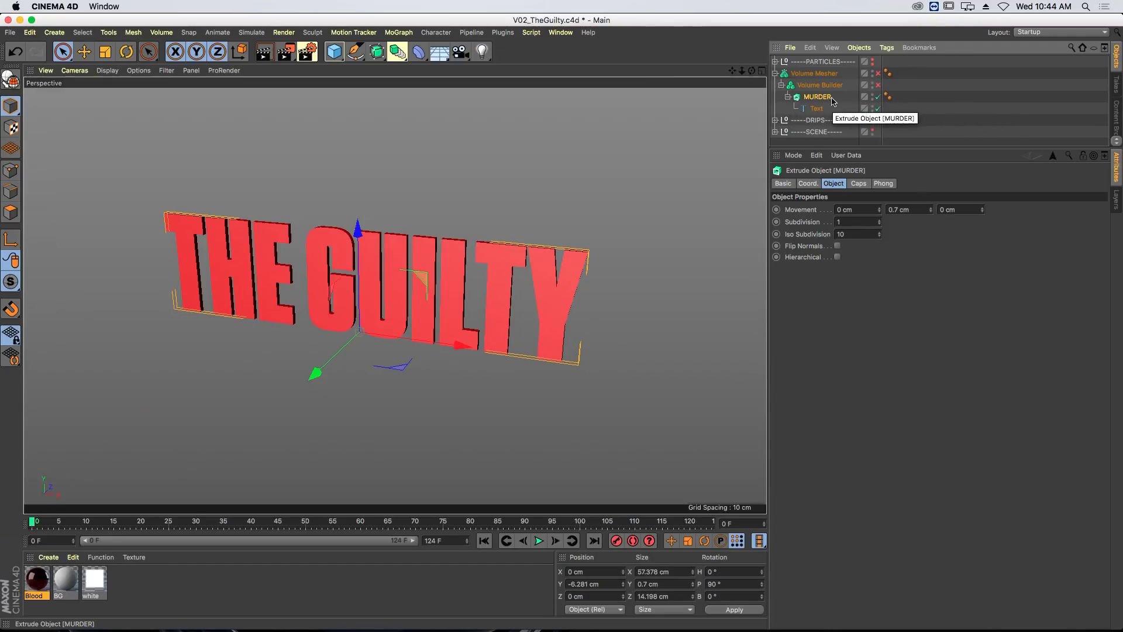
click(879, 85)
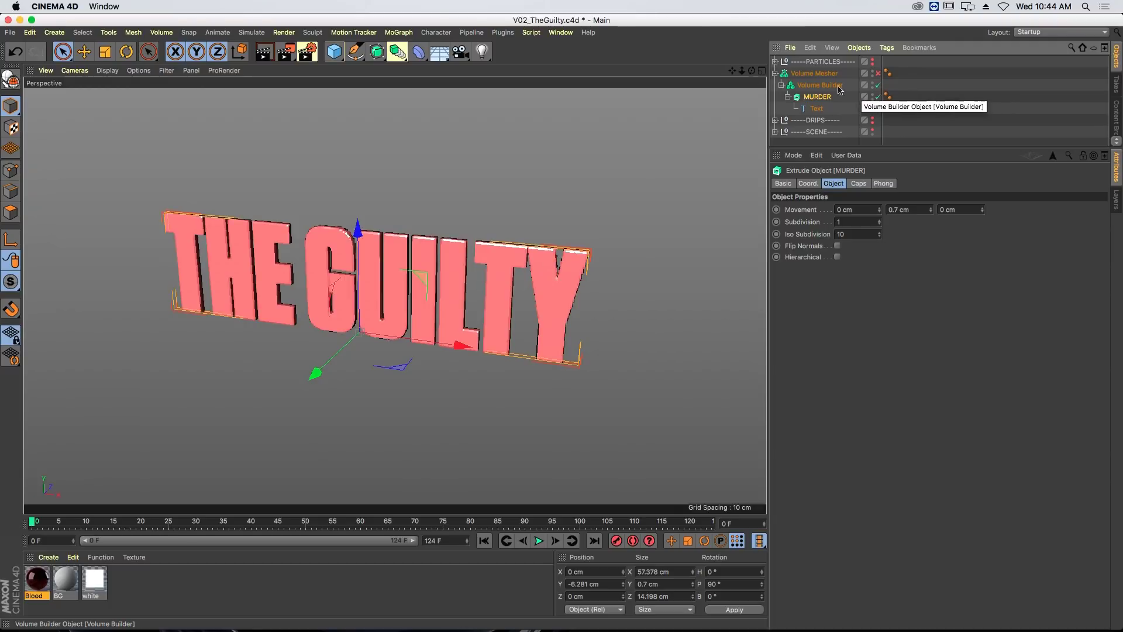
click(806, 86)
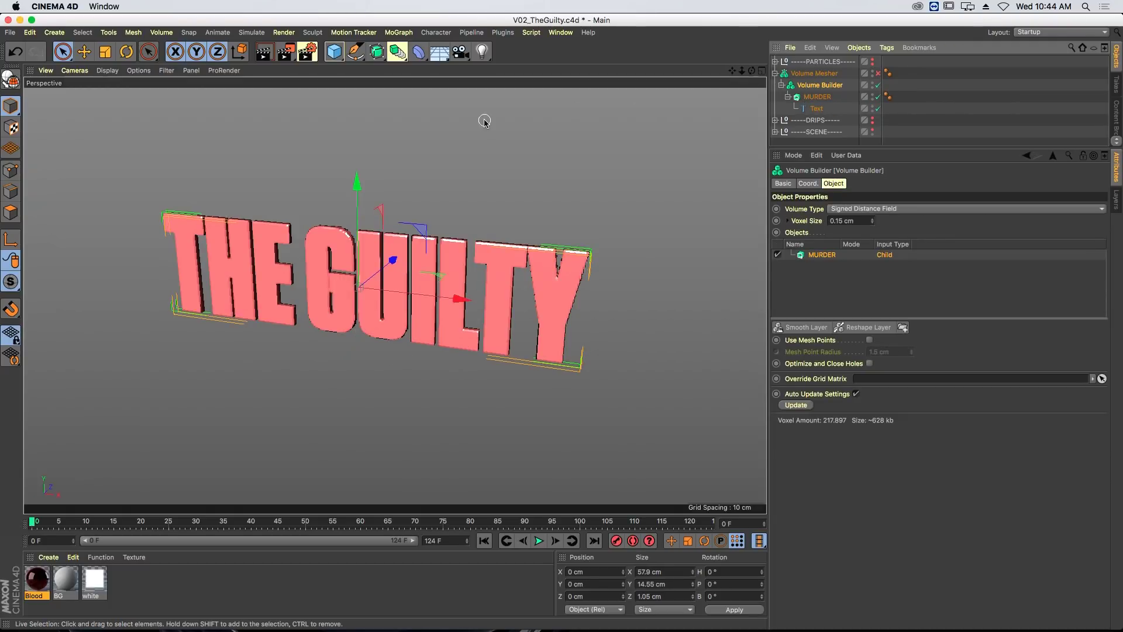
- Unhide the PARTICLES group and play the animation with the Emitter selected, watching the particles from the Right view
click(775, 62)
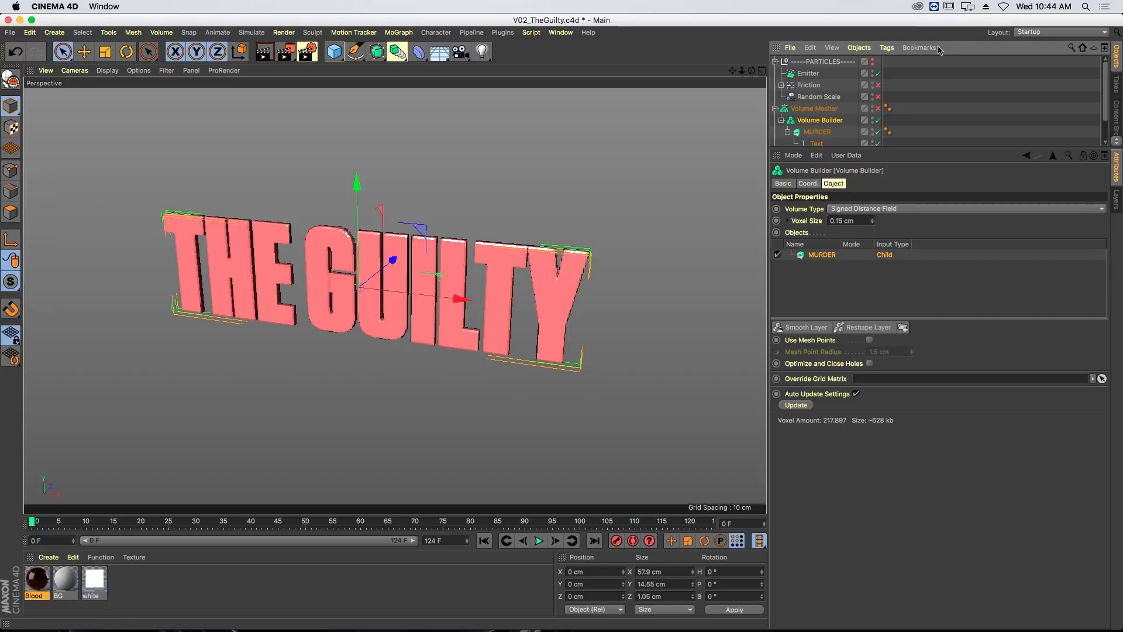
click(874, 60)
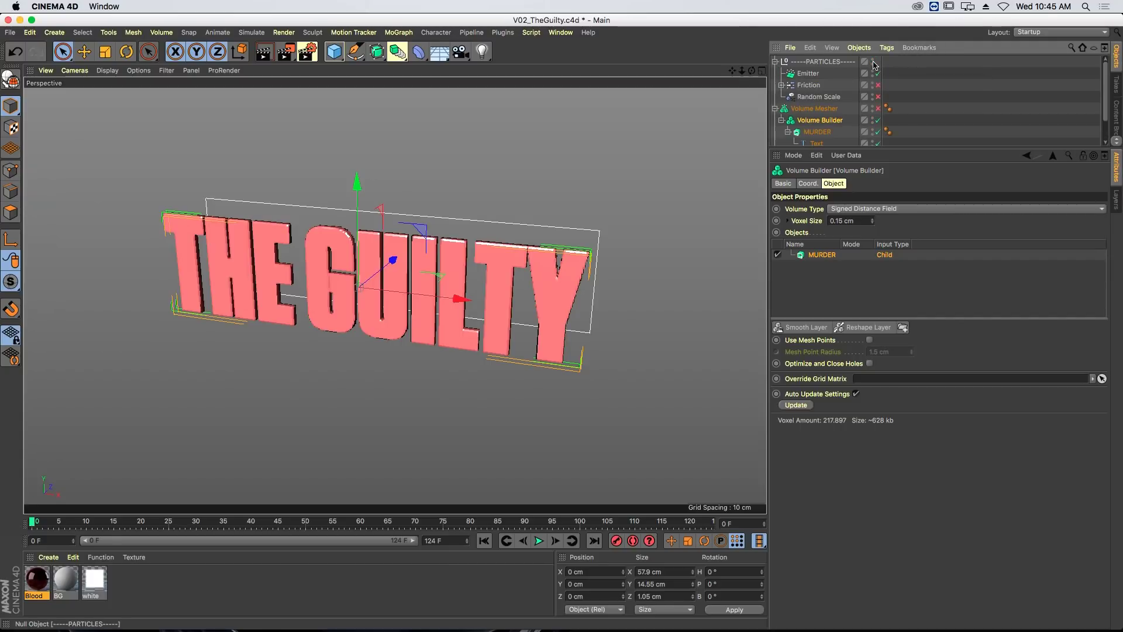
click(811, 75)
click(539, 541)
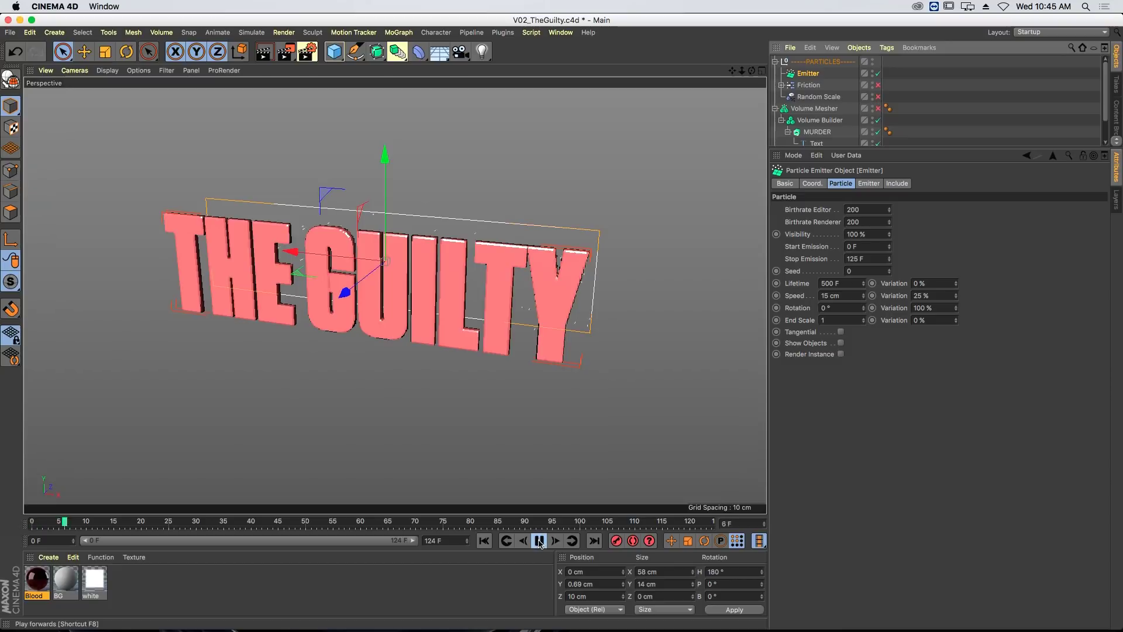
key(F3)
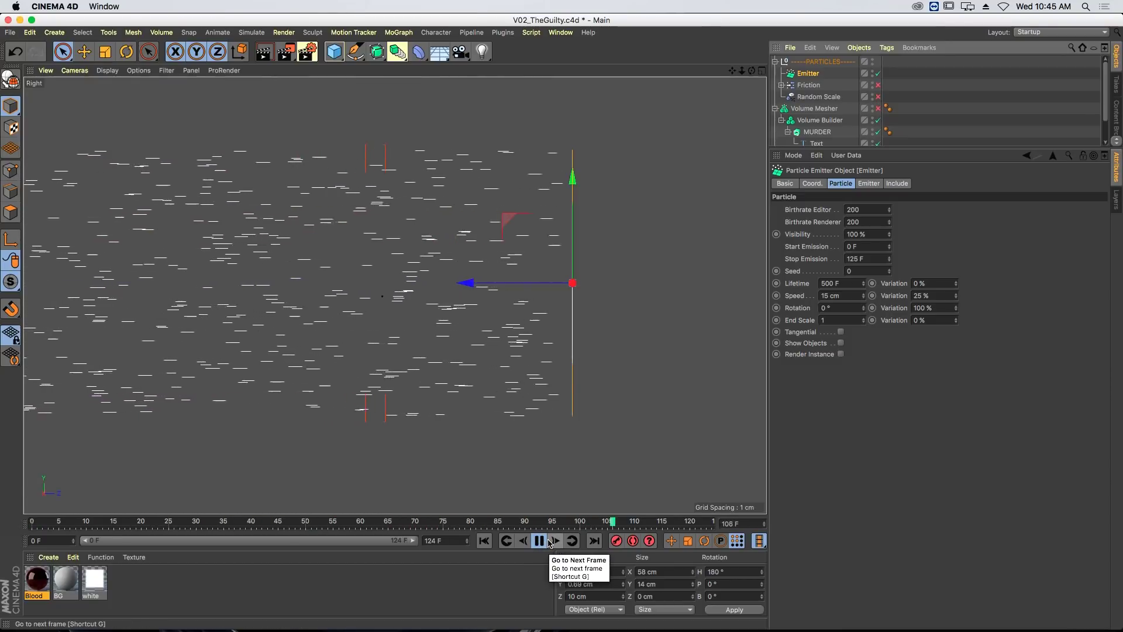
- Enable the Friction object and its Linear Field during playback, and stop the animation in the Perspective view
click(781, 85)
click(831, 85)
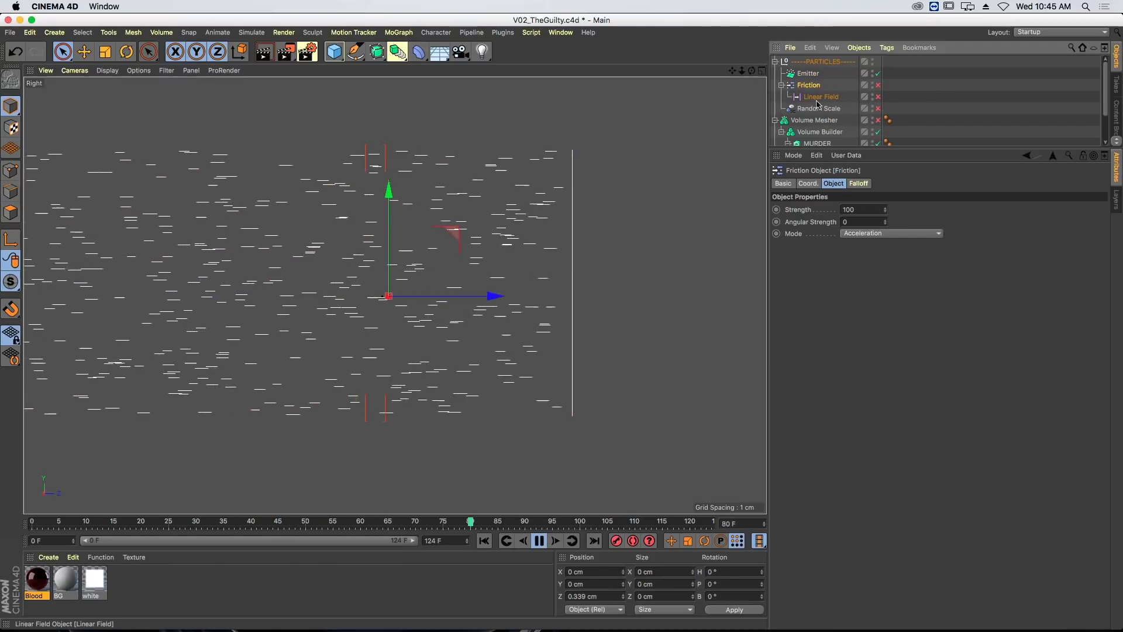
click(878, 96)
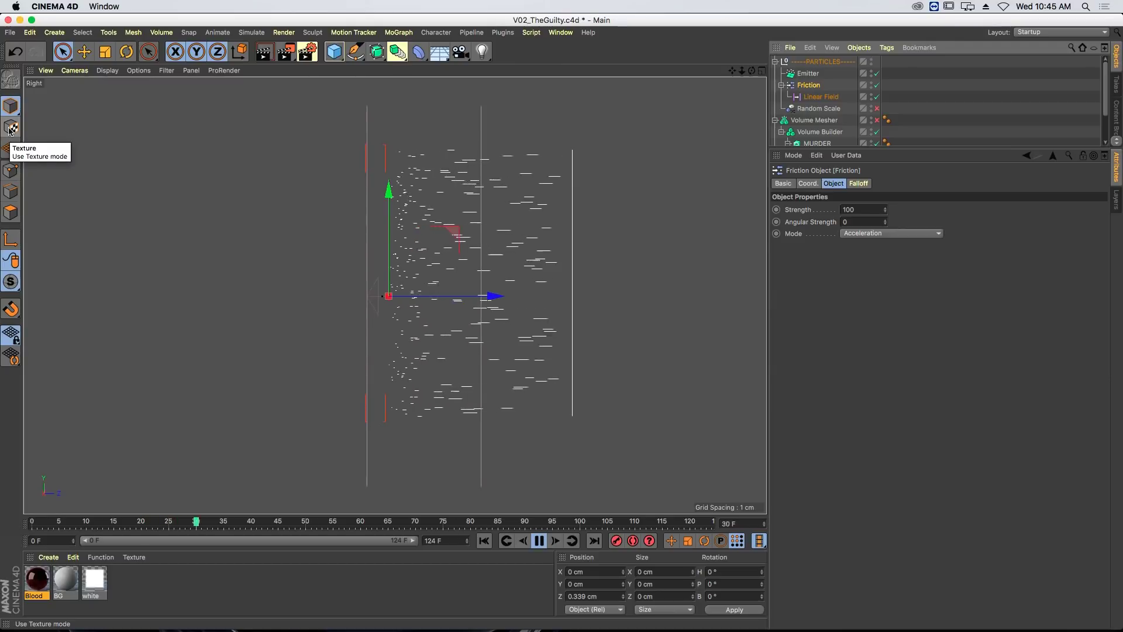
key(F1)
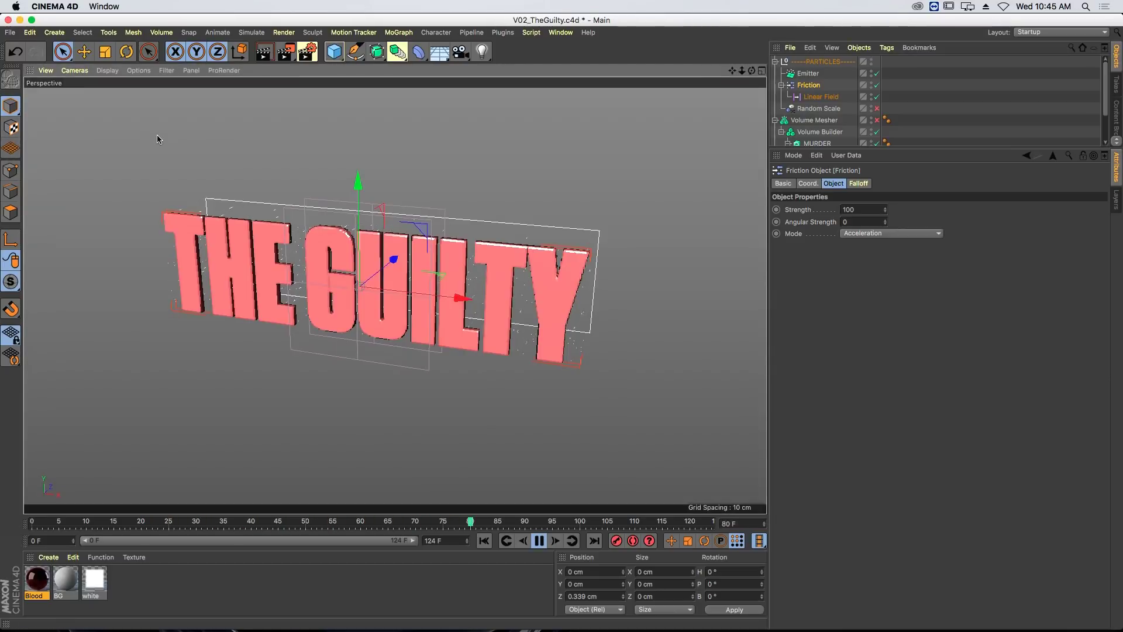
key(F8)
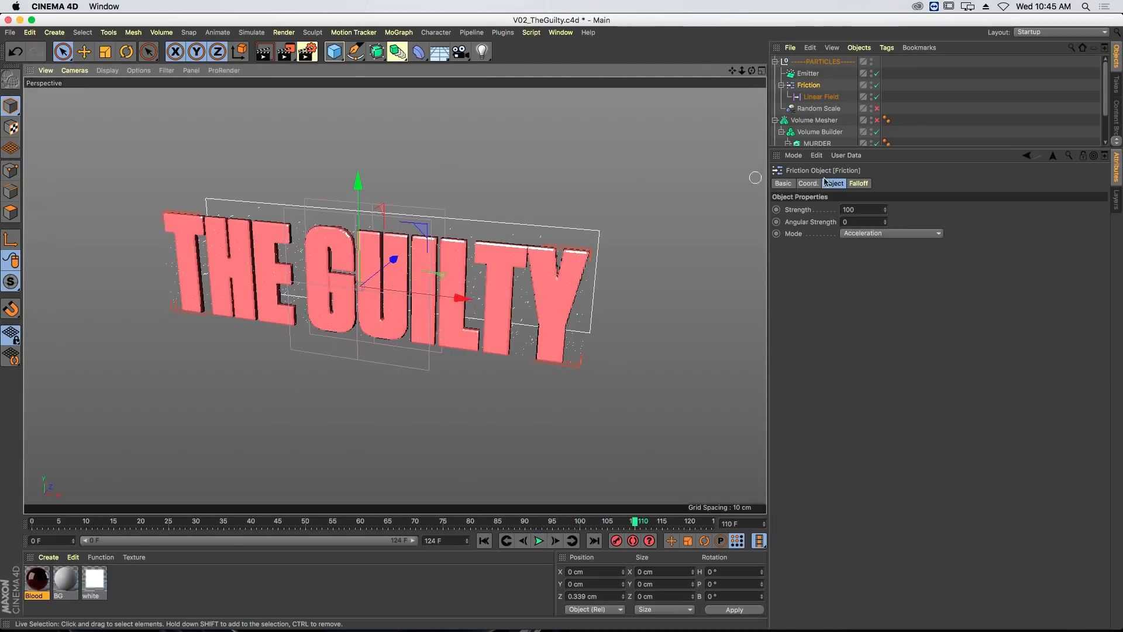
- Try the Emitter directly inside the Volume Builder above MURDER, inspect the volume, and return the Emitter to the PARTICLES group
drag(934, 147, 930, 299)
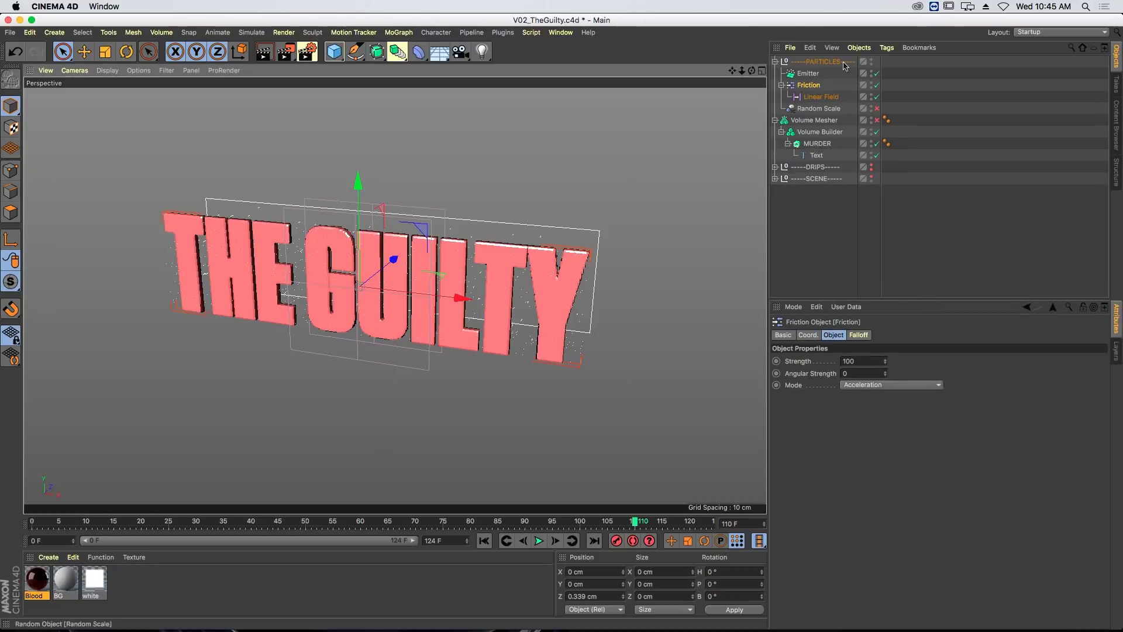
drag(817, 144, 817, 140)
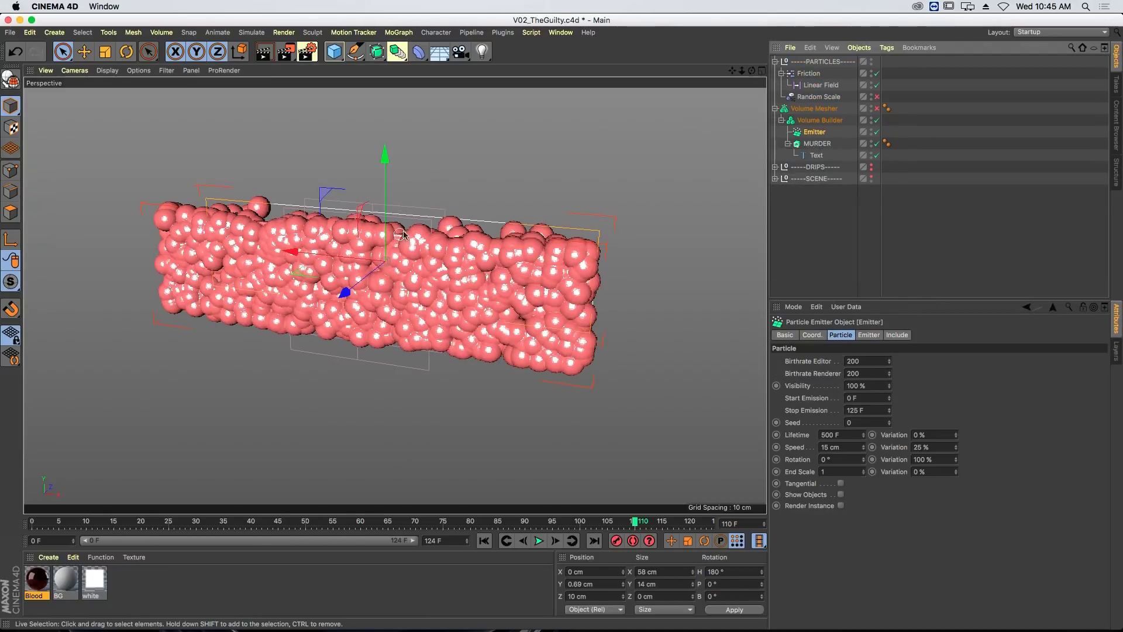
alt+drag(403, 234, 451, 275)
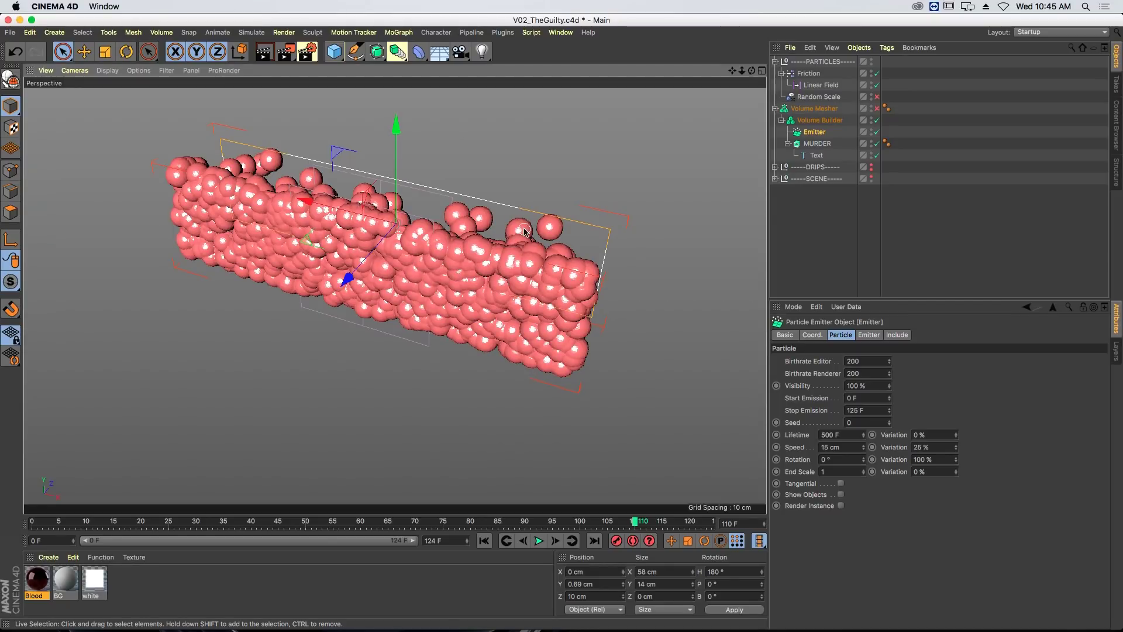
alt+drag(464, 291, 475, 261)
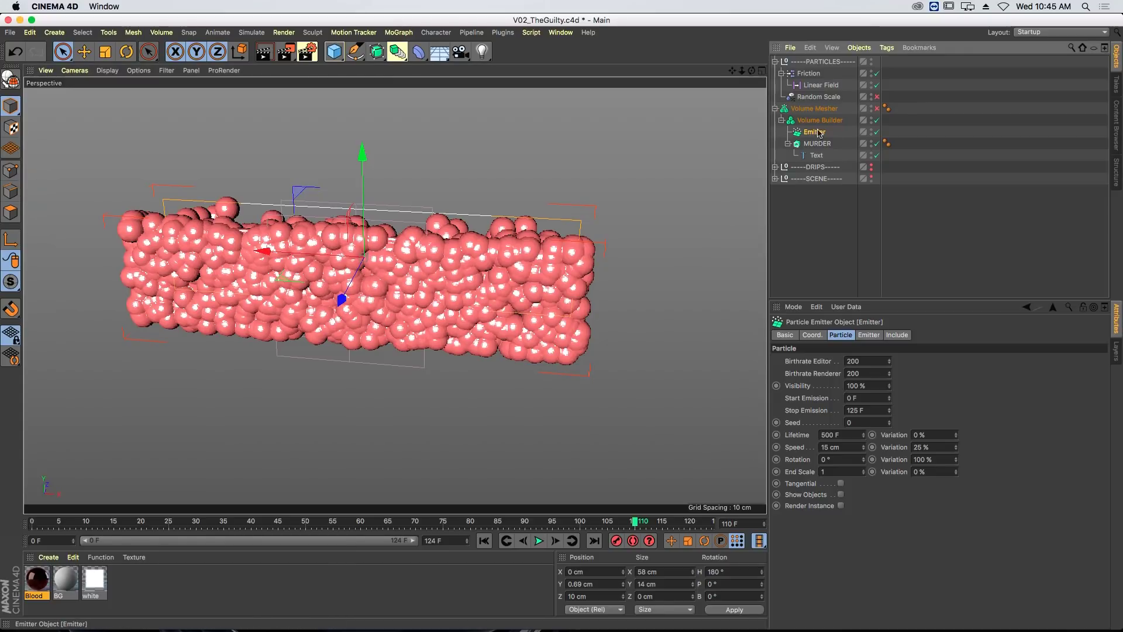
drag(810, 66, 811, 70)
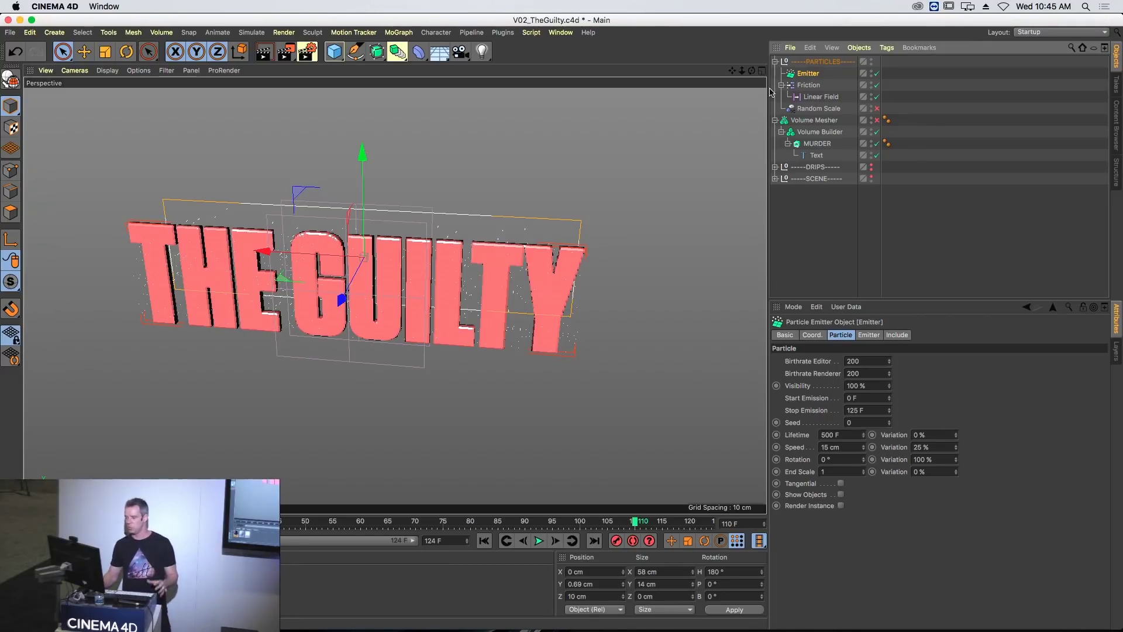
- Add a MoGraph Matrix object as a child of the Volume Builder, above MURDER
click(817, 132)
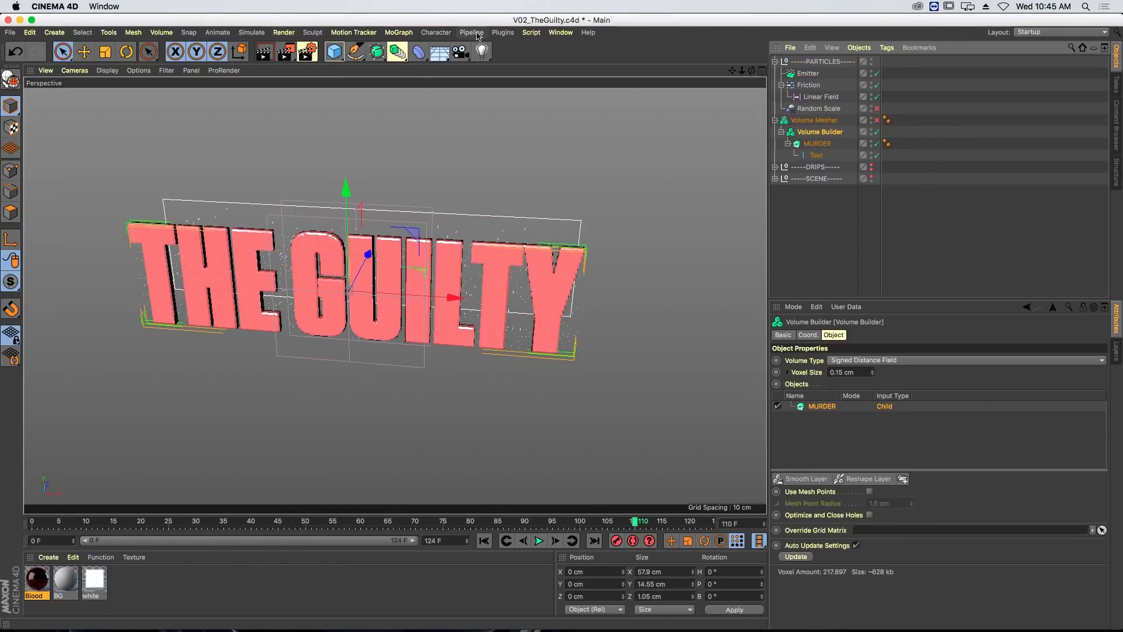
click(393, 33)
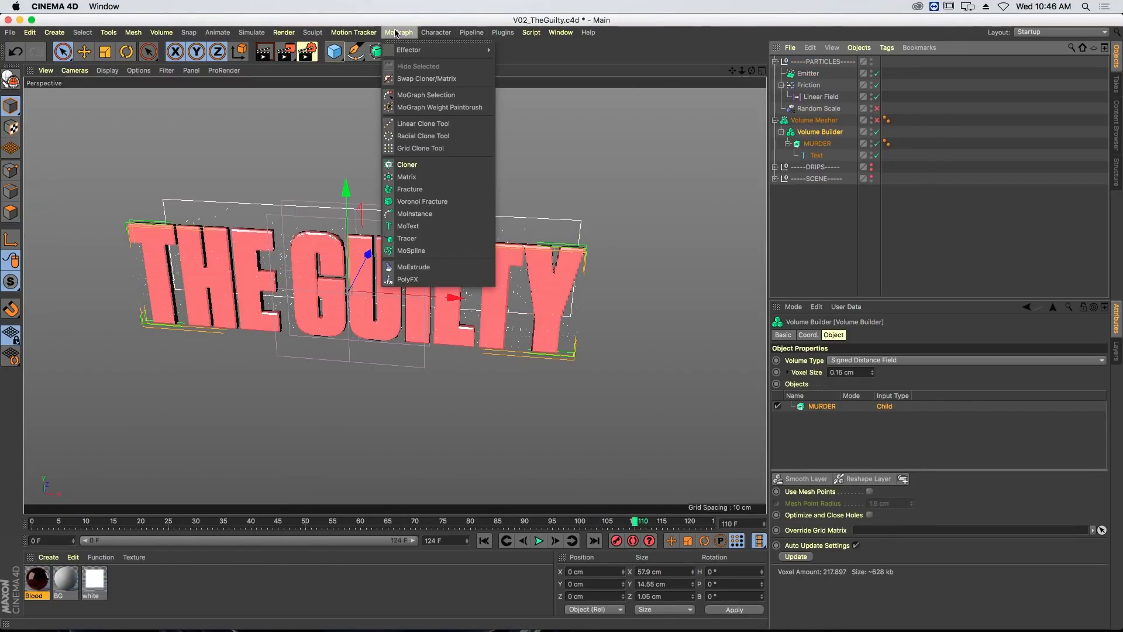
click(416, 176)
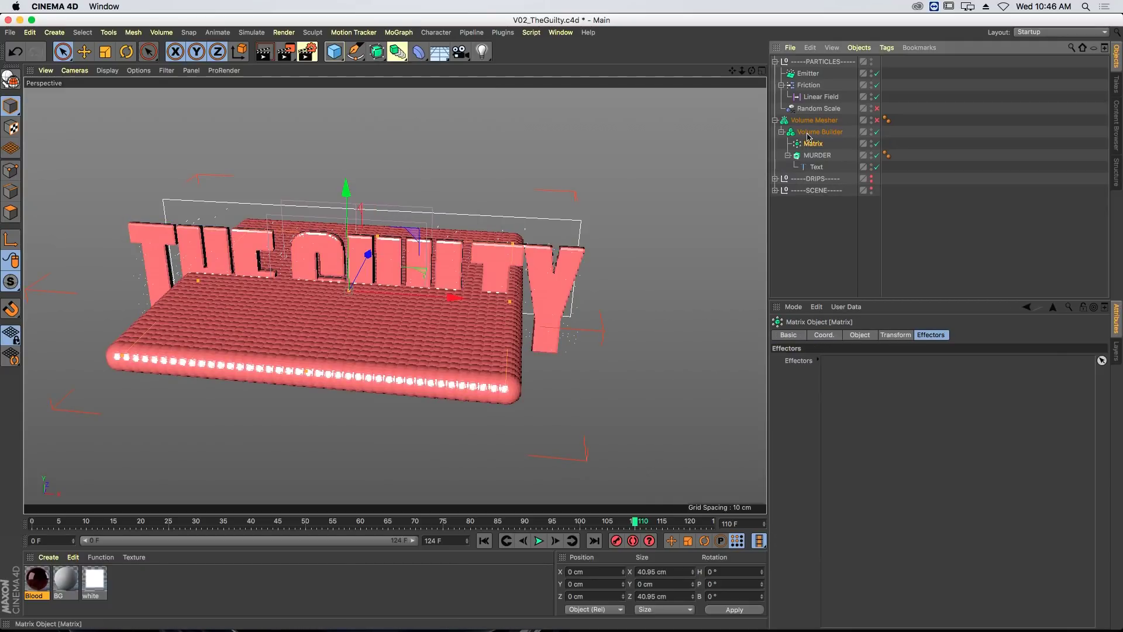
- Set the Matrix to Object mode with the Emitter as its source object, and hide the PARTICLES group
click(860, 335)
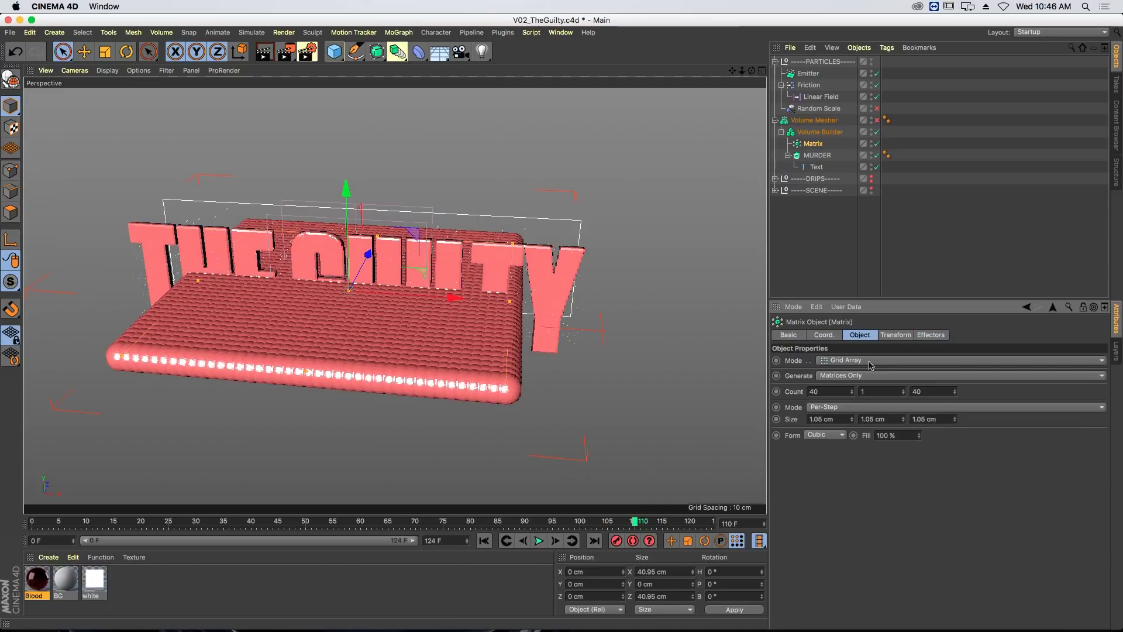
click(936, 360)
click(913, 373)
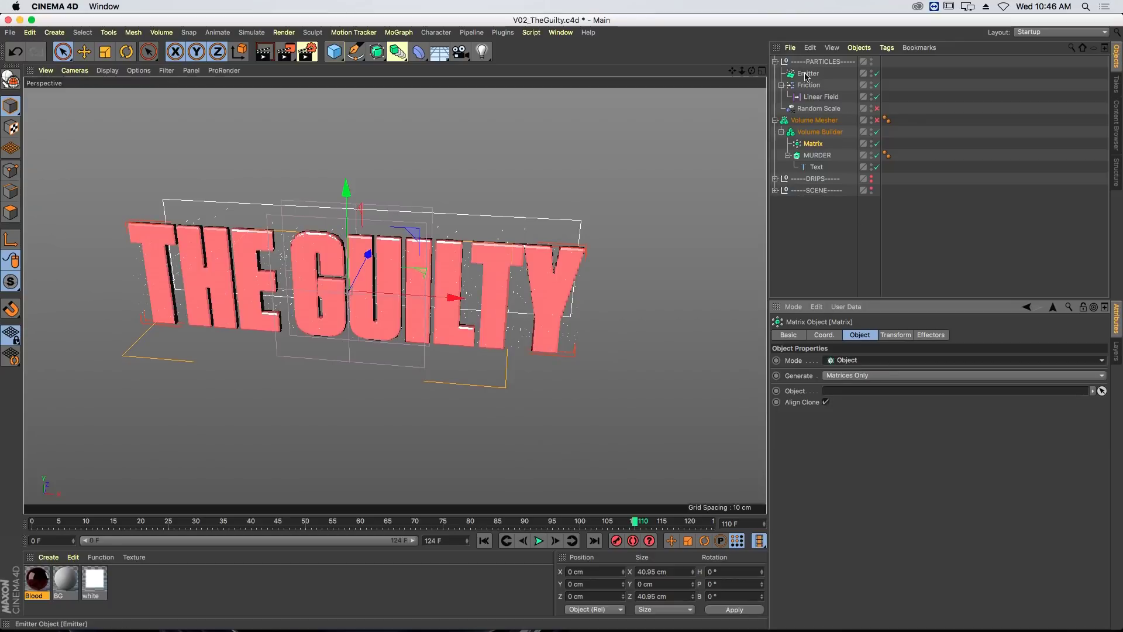
drag(806, 76, 838, 258)
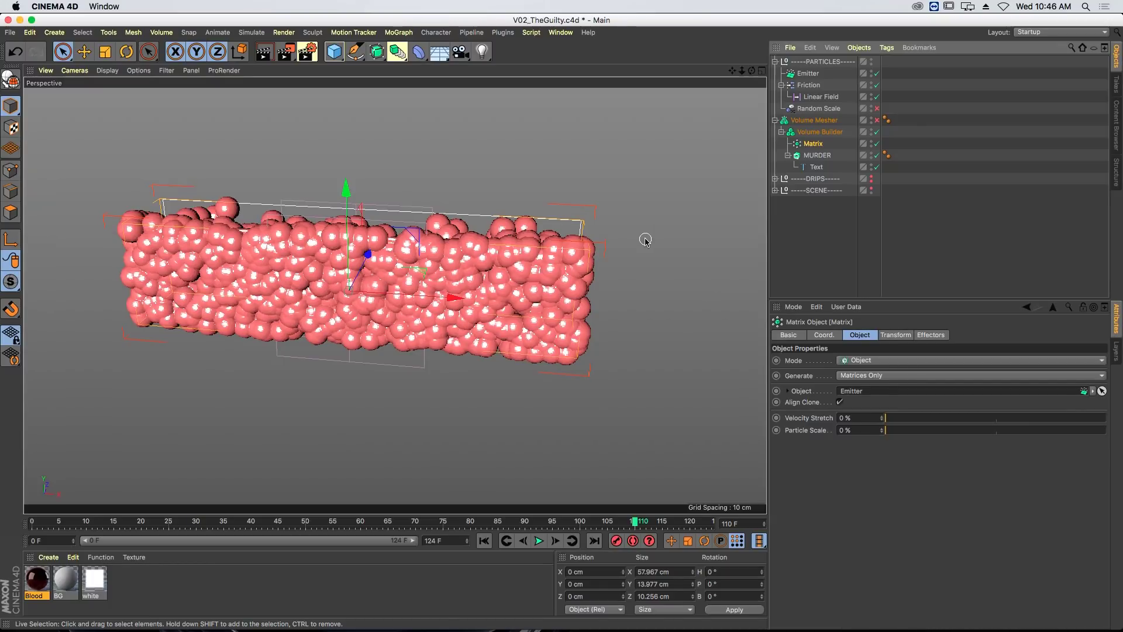
click(872, 64)
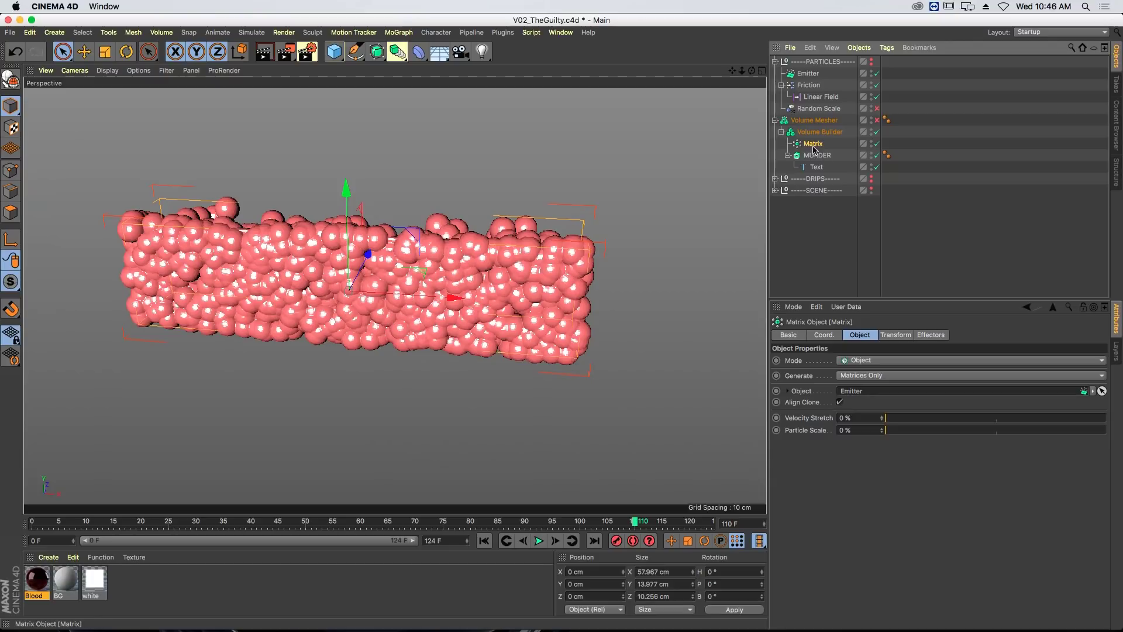
- Assign the Random Scale effector to the Matrix and enable it
click(935, 335)
drag(826, 113, 883, 367)
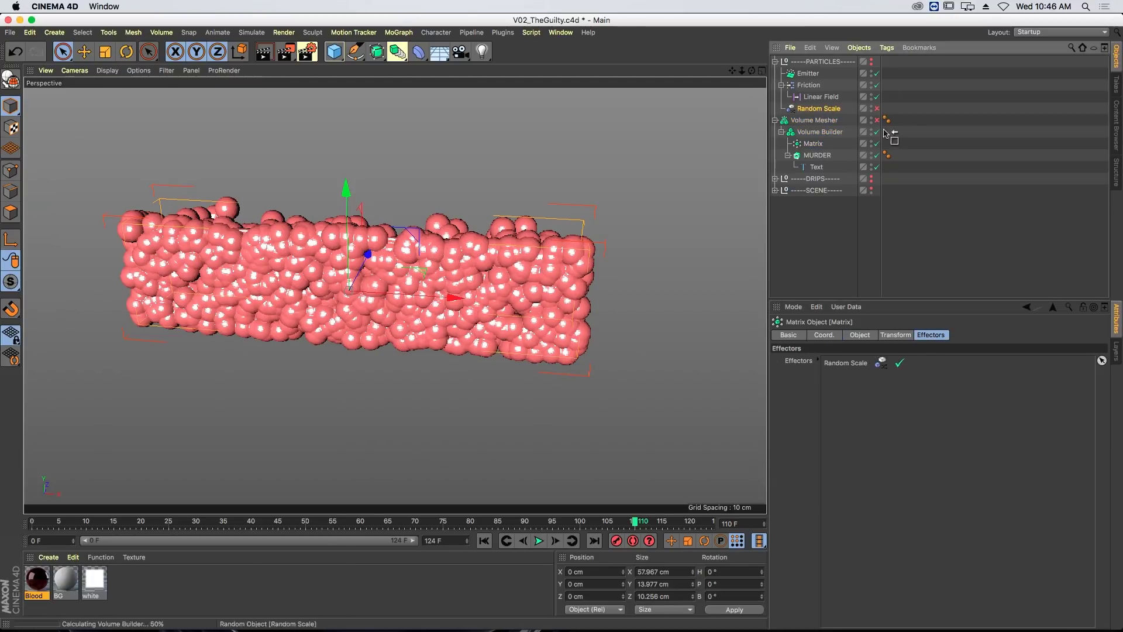
- Set the Matrix's mode to Intersect in the Volume Builder's object list
click(821, 132)
click(828, 409)
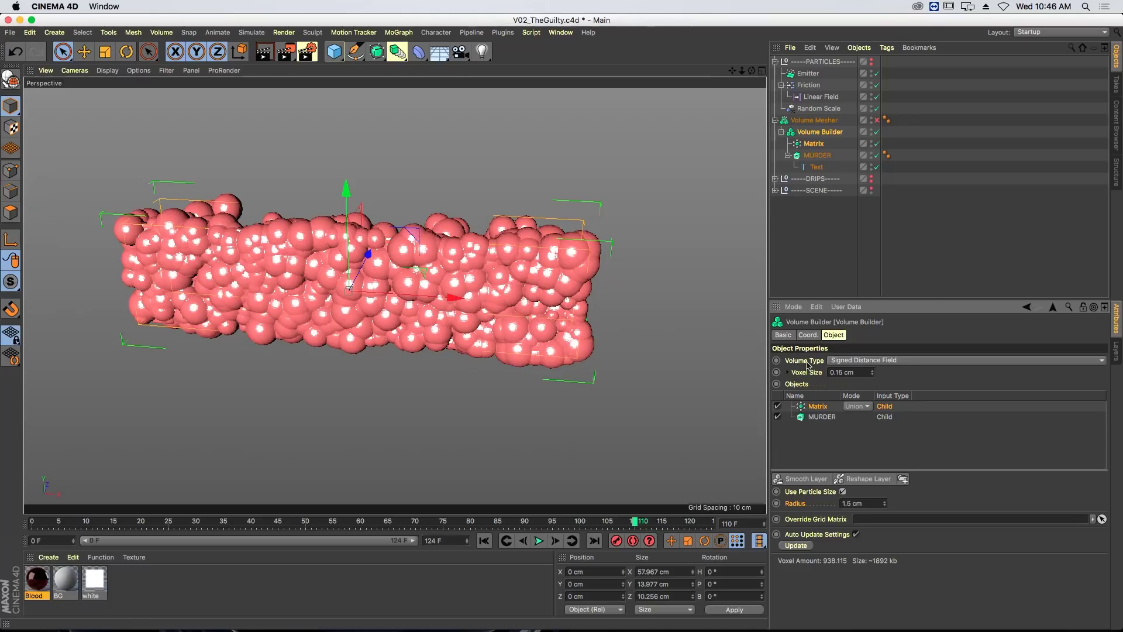
click(848, 406)
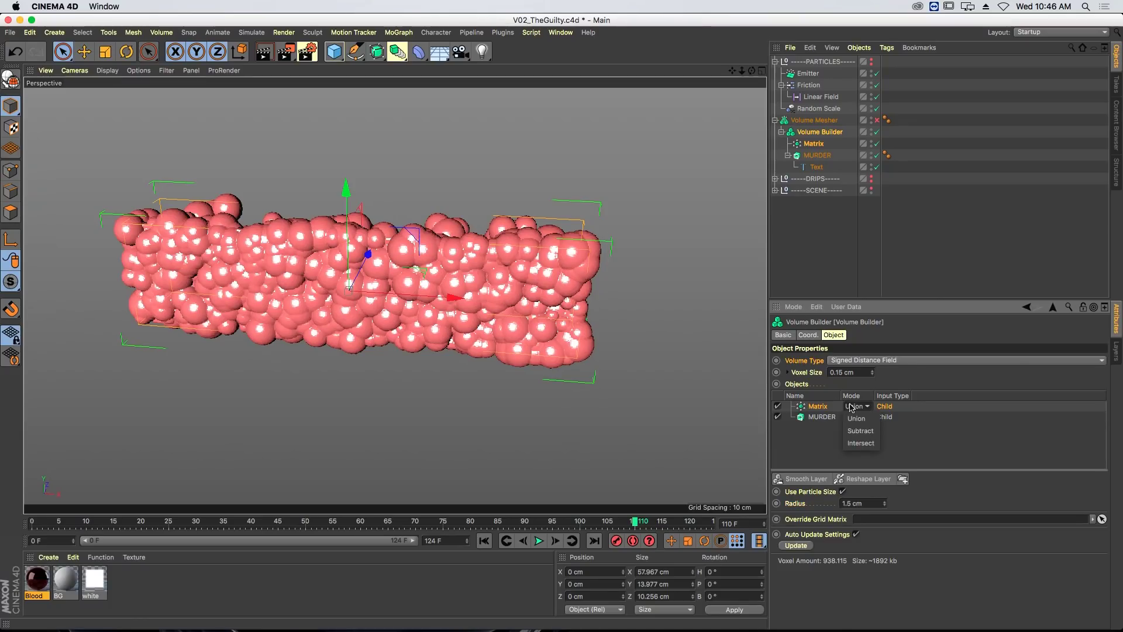
click(865, 444)
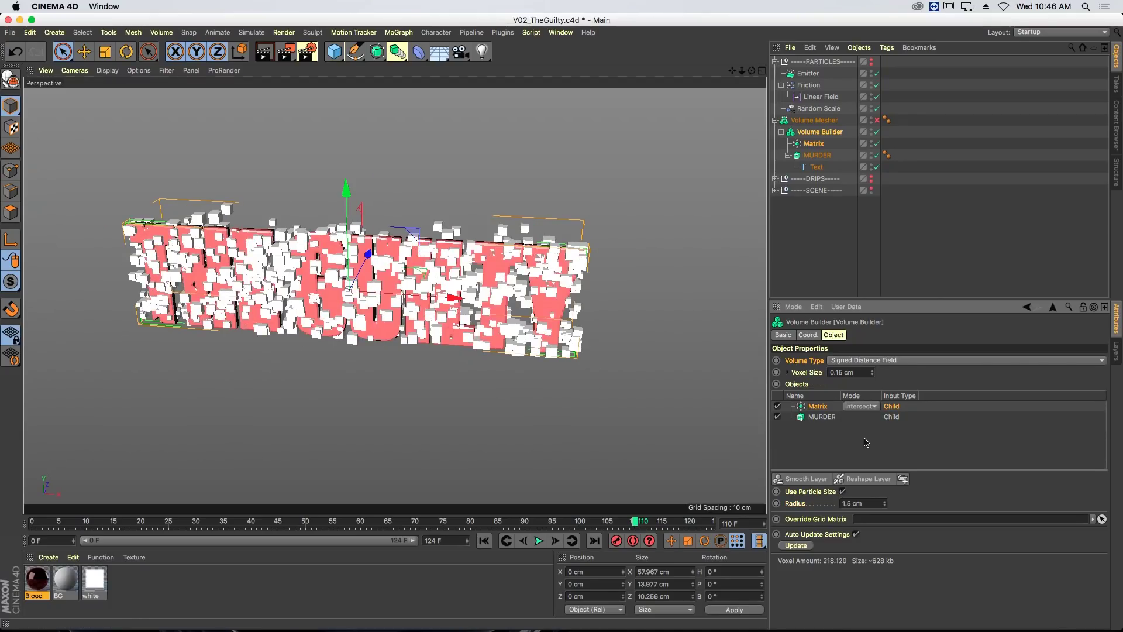
- Hide the Matrix in the viewport, play the animation from the start to check the intersected text, and return to frame 0
click(871, 143)
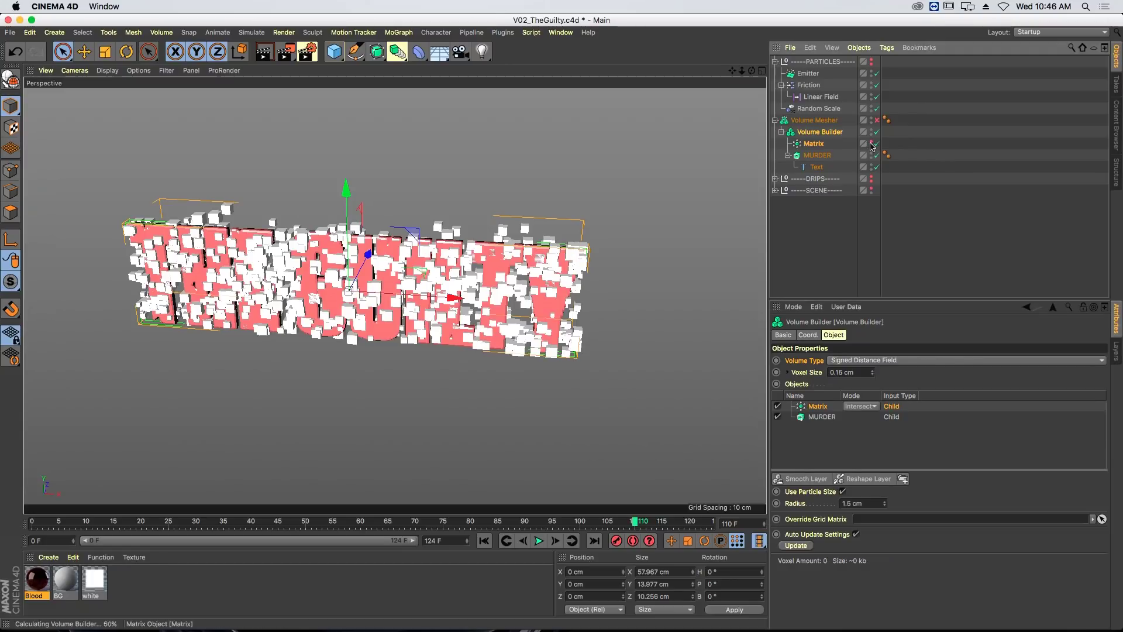
click(484, 541)
click(538, 541)
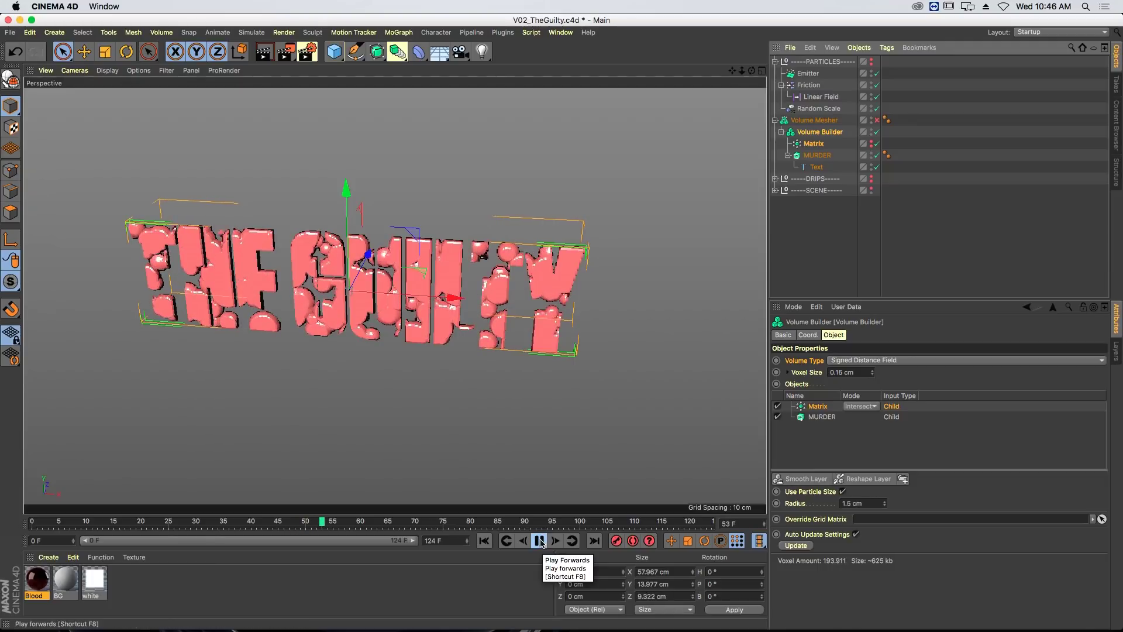
click(539, 541)
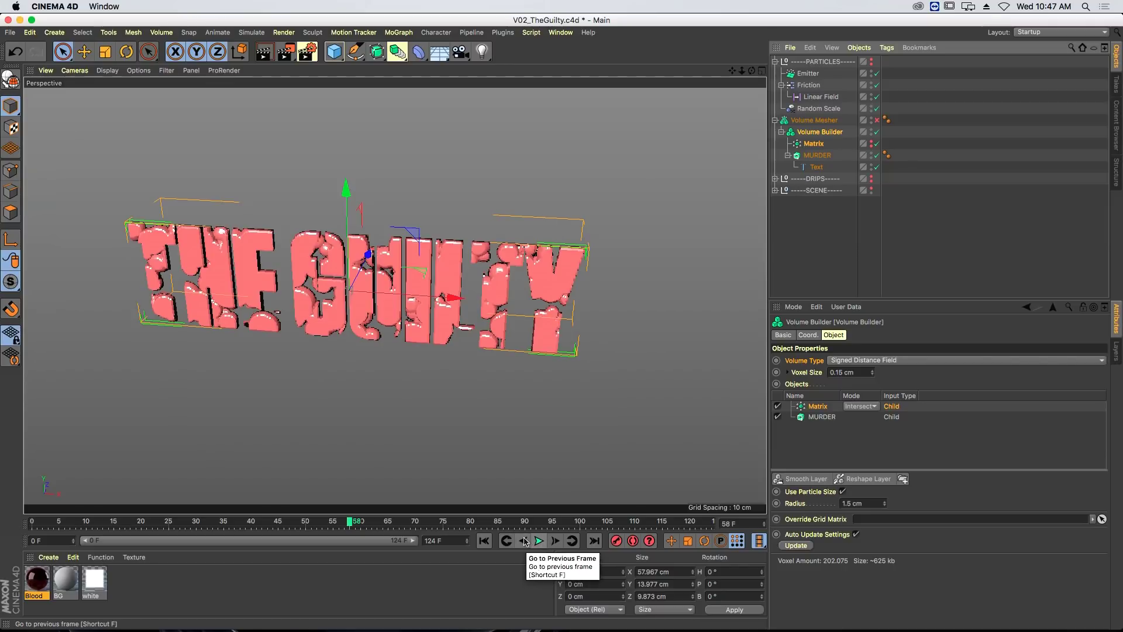
click(484, 541)
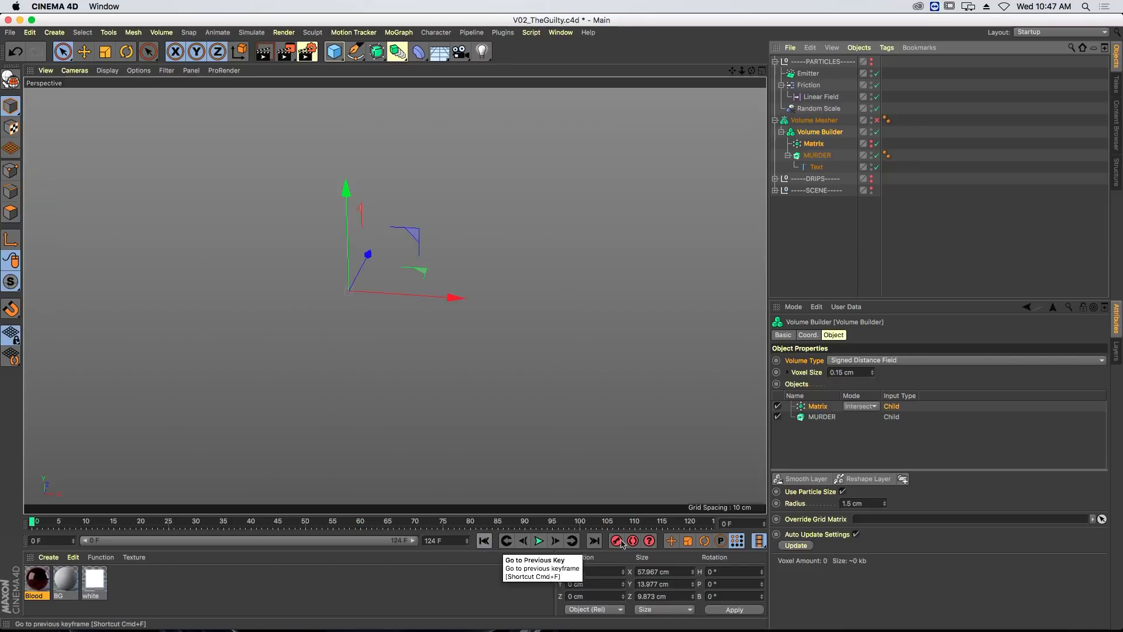
- Add a Smooth Layer to the Volume Builder, check it in playback, and set its Voxel Distance to 1
click(813, 478)
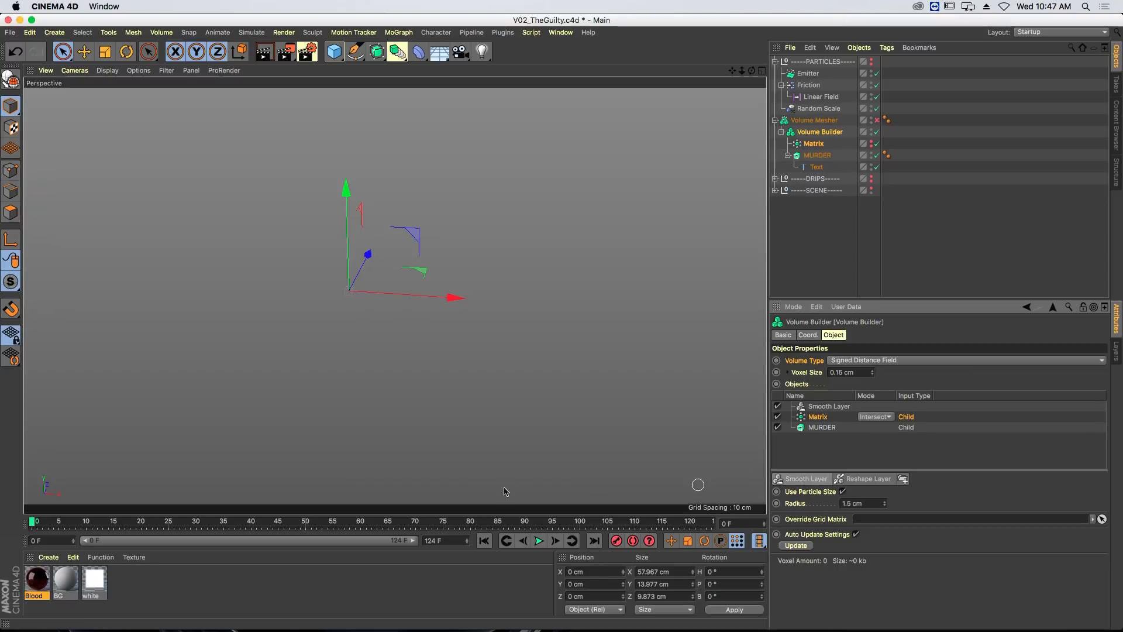
click(538, 541)
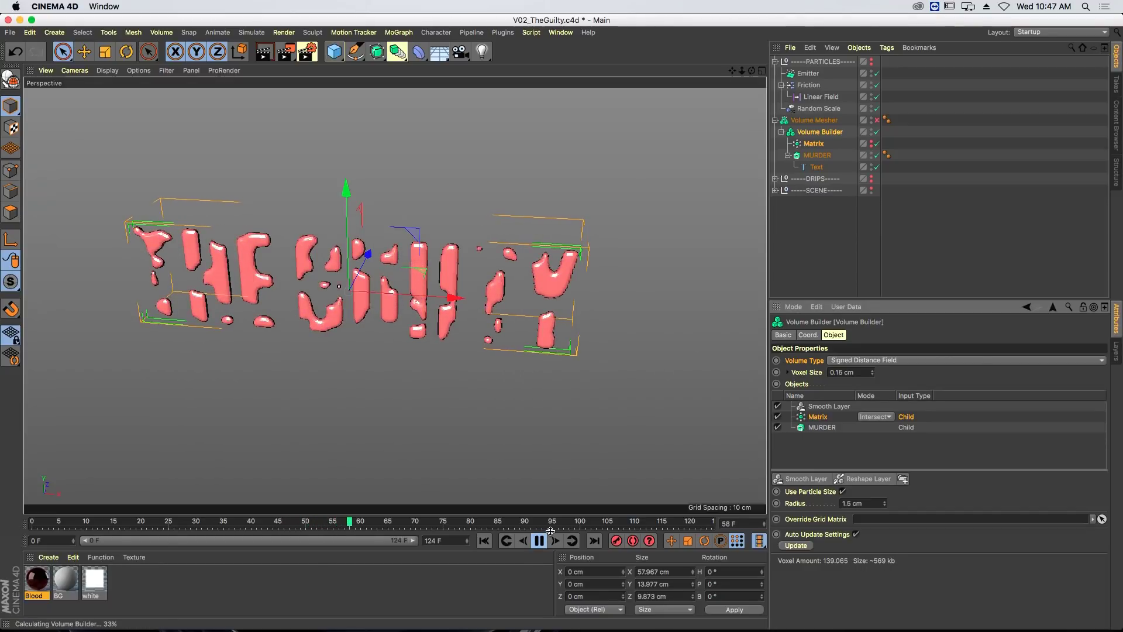
click(834, 408)
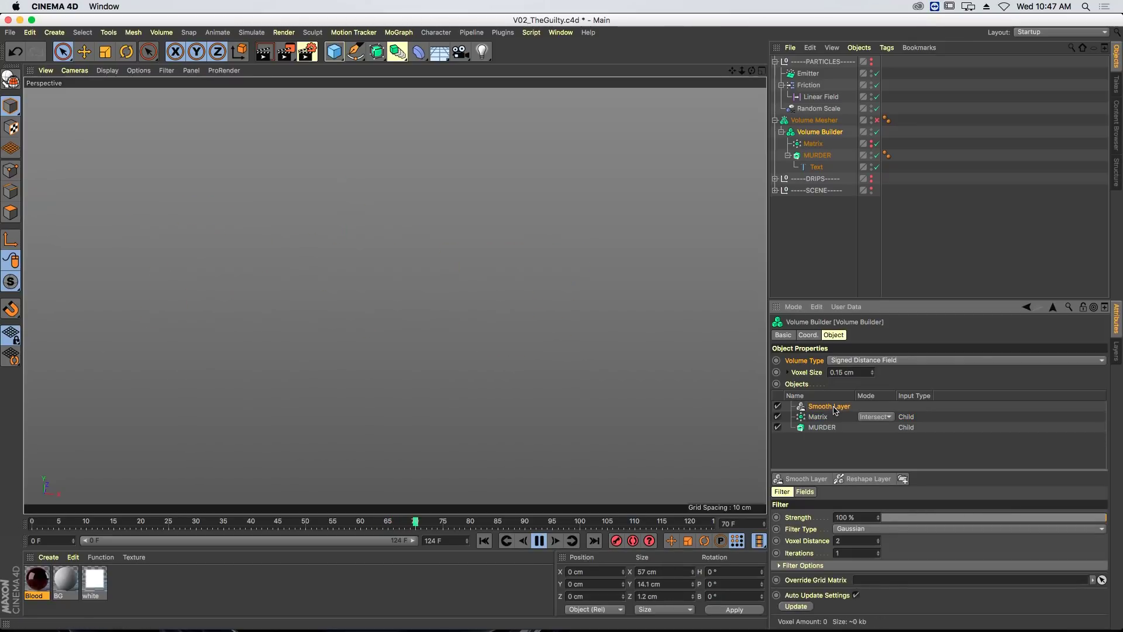
key(F8)
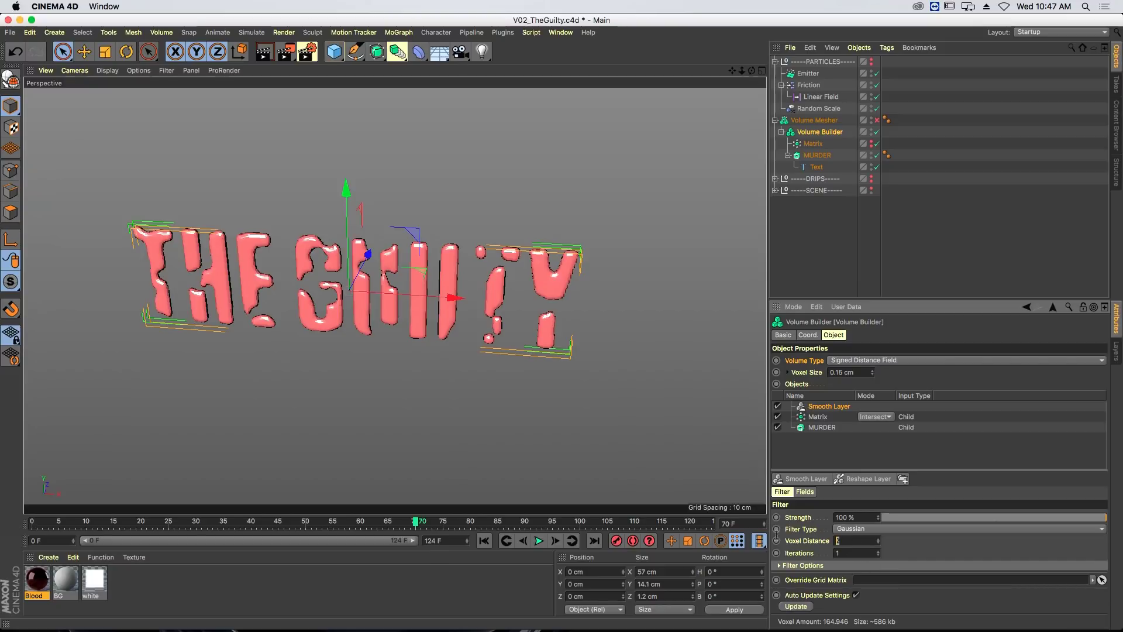
key(Return)
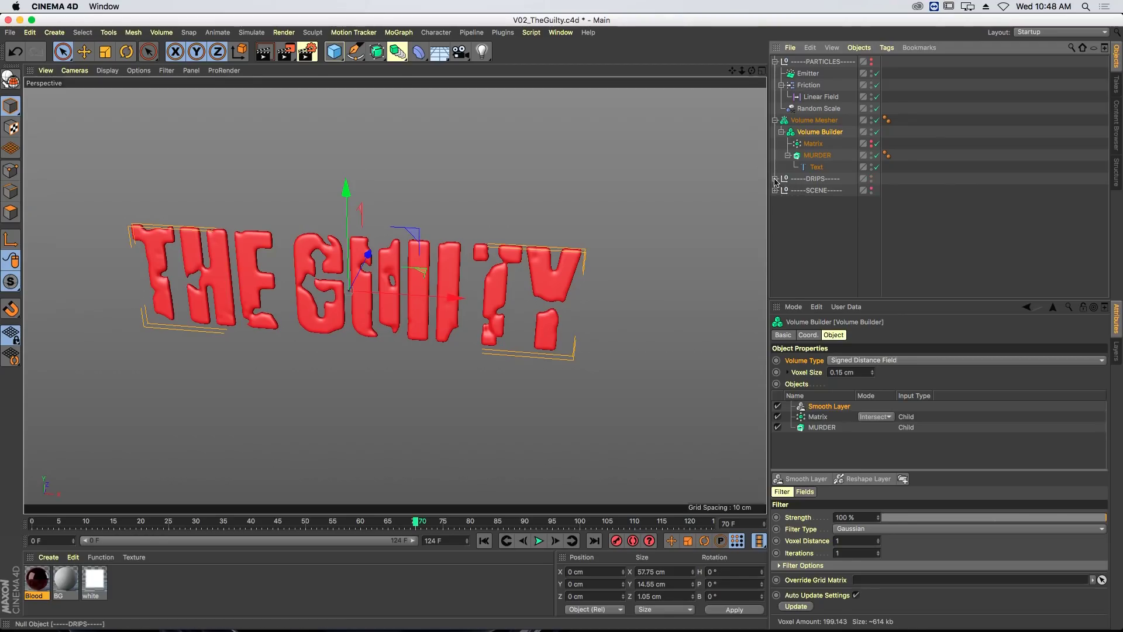
- Disable the Volume Mesher, Volume Builder and Matrix, enable the DripSpline in the DRIPS group, and scrub through its animation
click(775, 179)
click(817, 226)
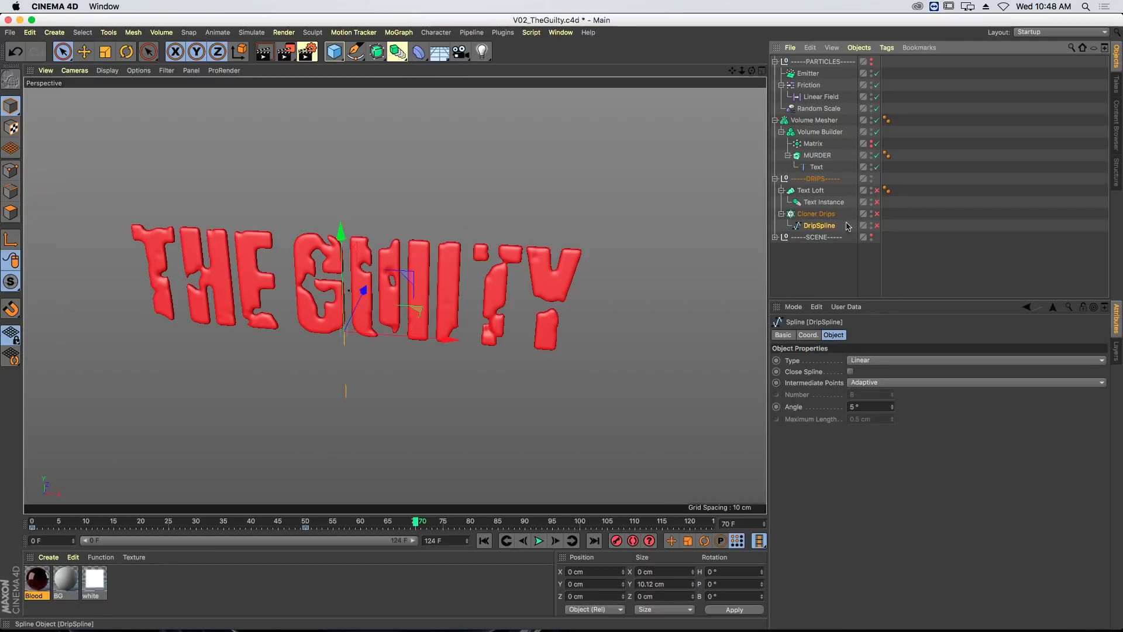
click(877, 120)
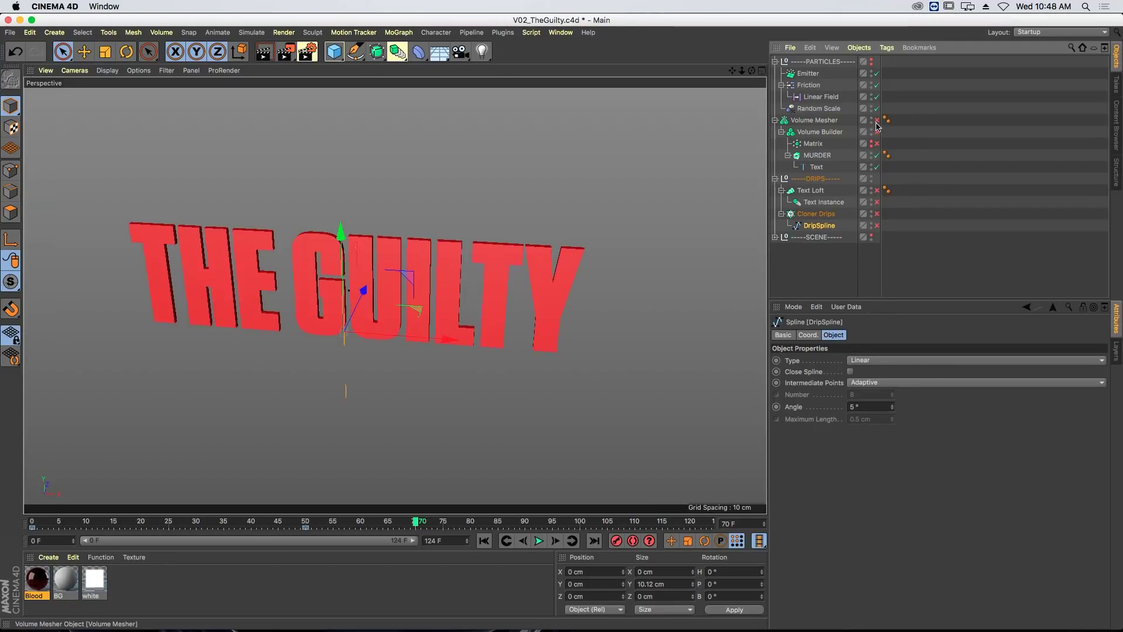
click(877, 225)
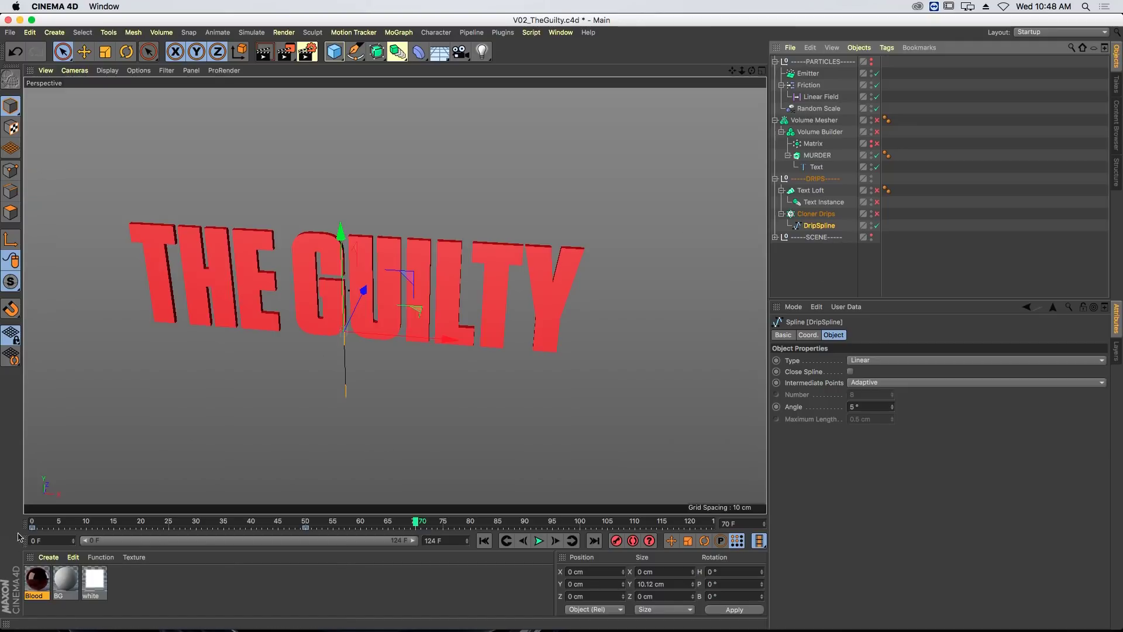
drag(35, 521, 68, 522)
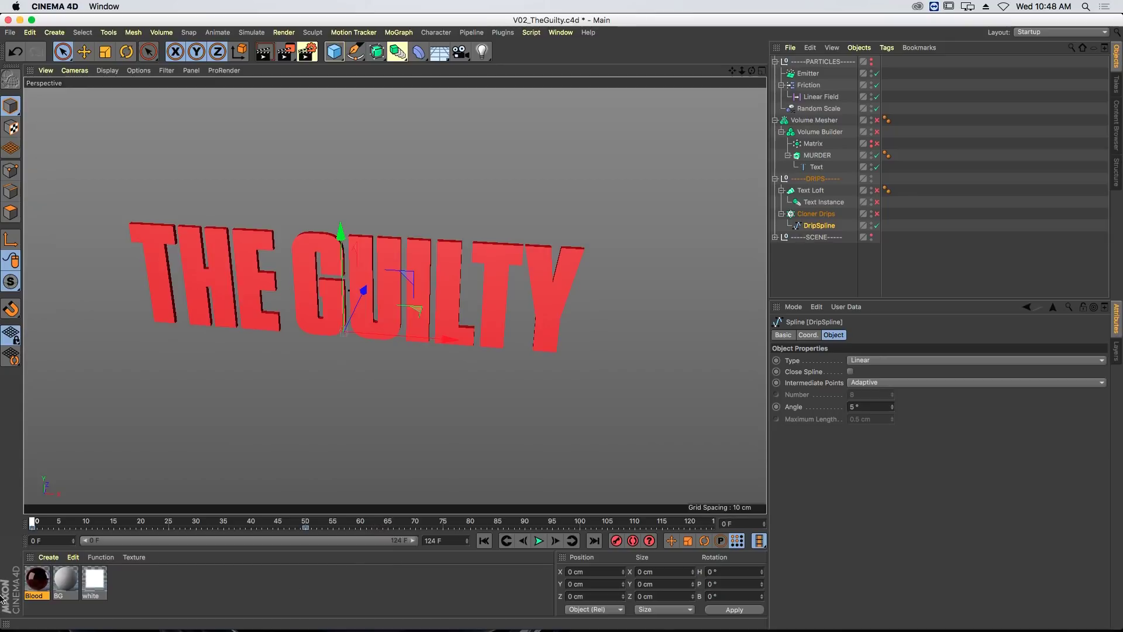
- Disable the MURDER extrusion and enable the Text Instance and Text Loft in the DRIPS group
click(846, 205)
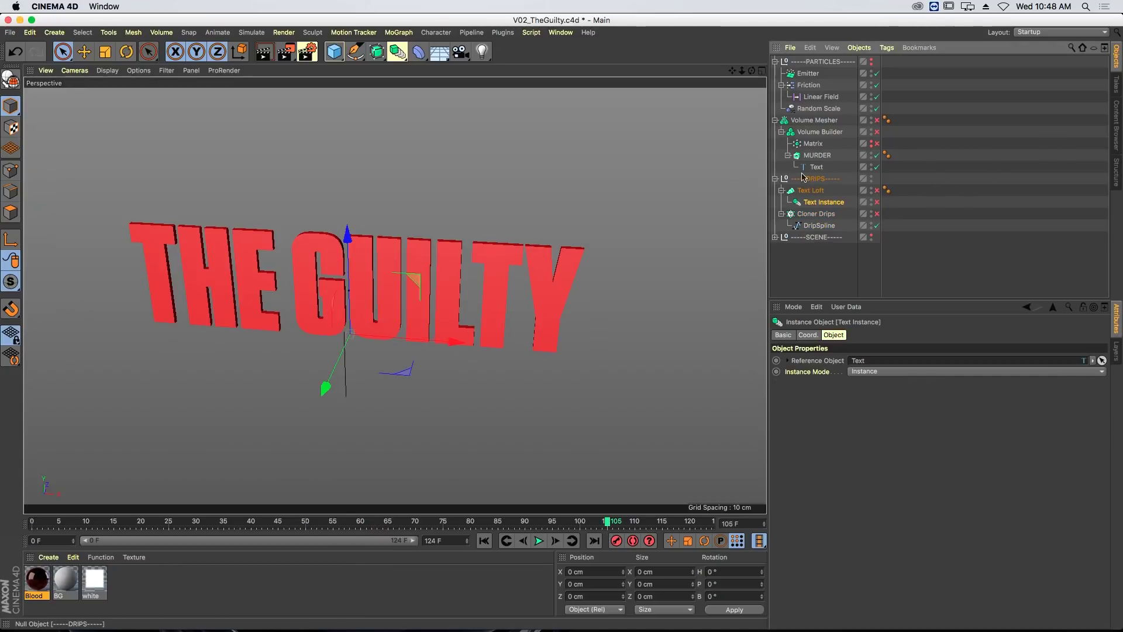
click(877, 156)
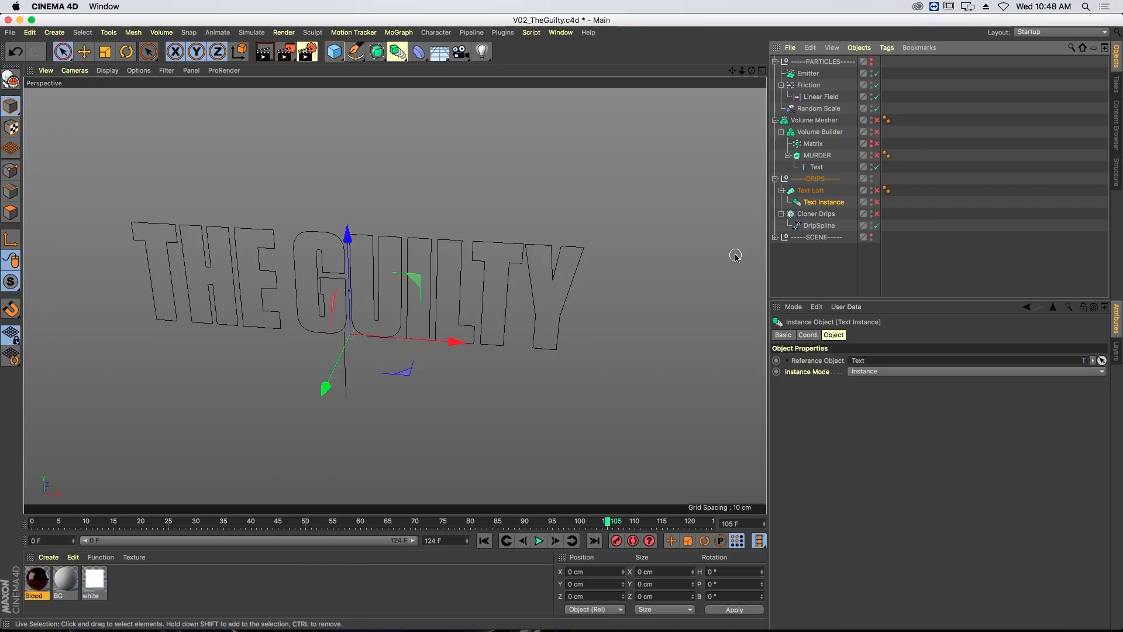
click(877, 202)
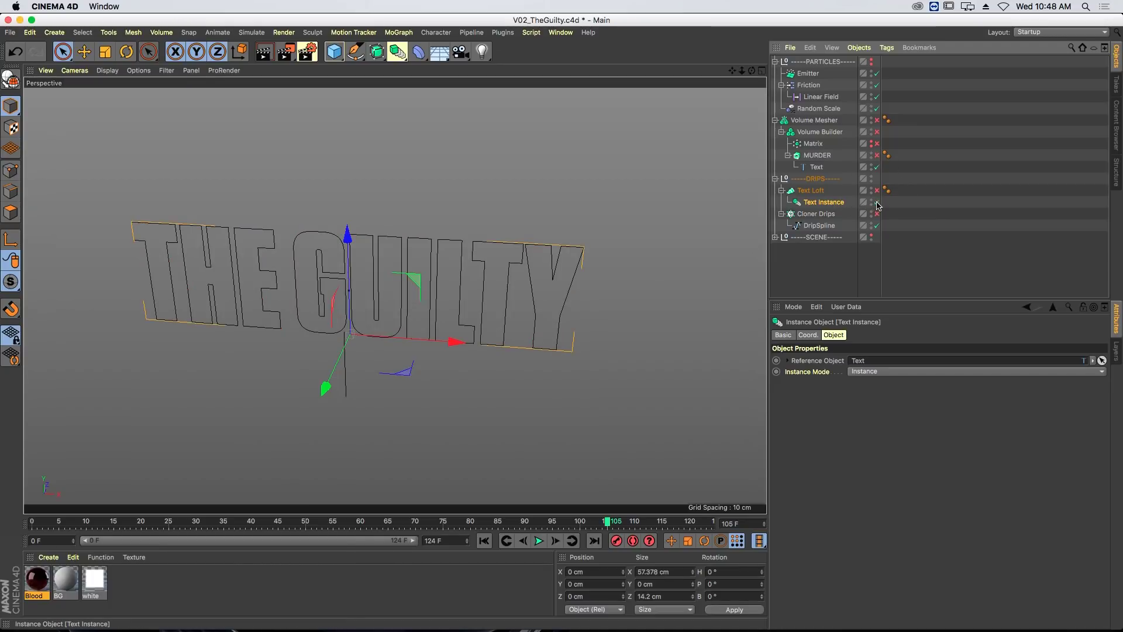
click(817, 169)
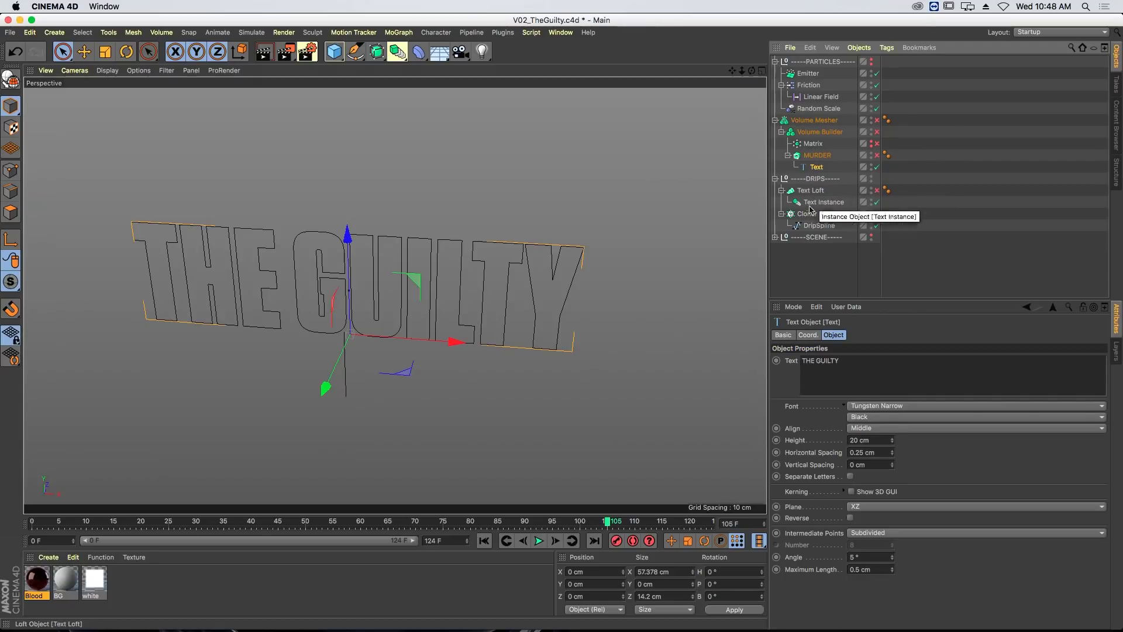
click(831, 203)
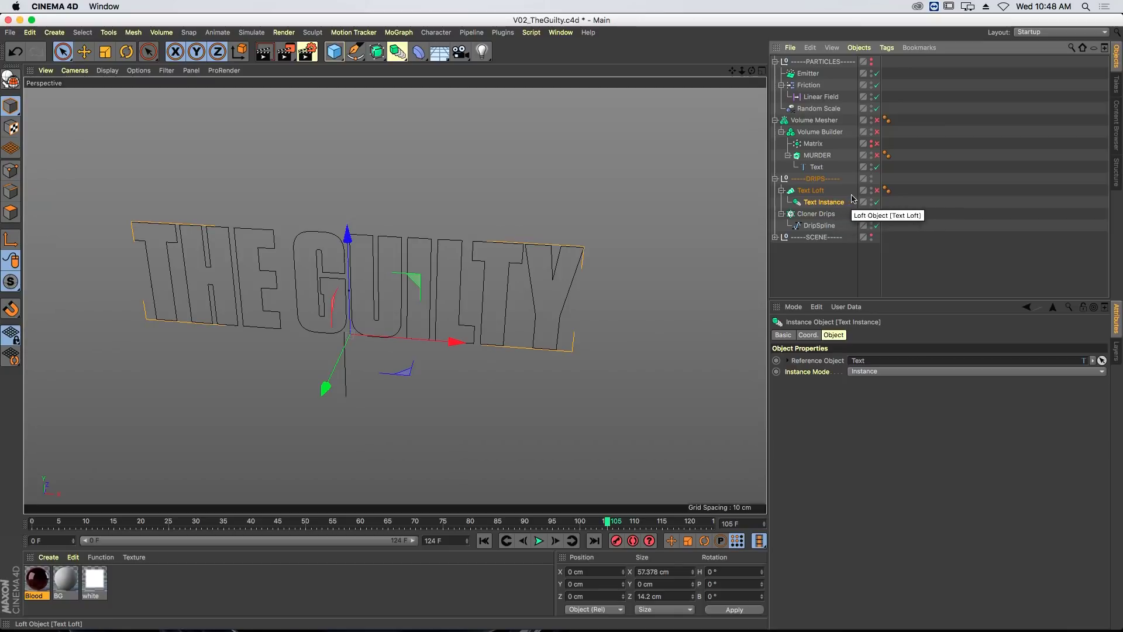
click(876, 191)
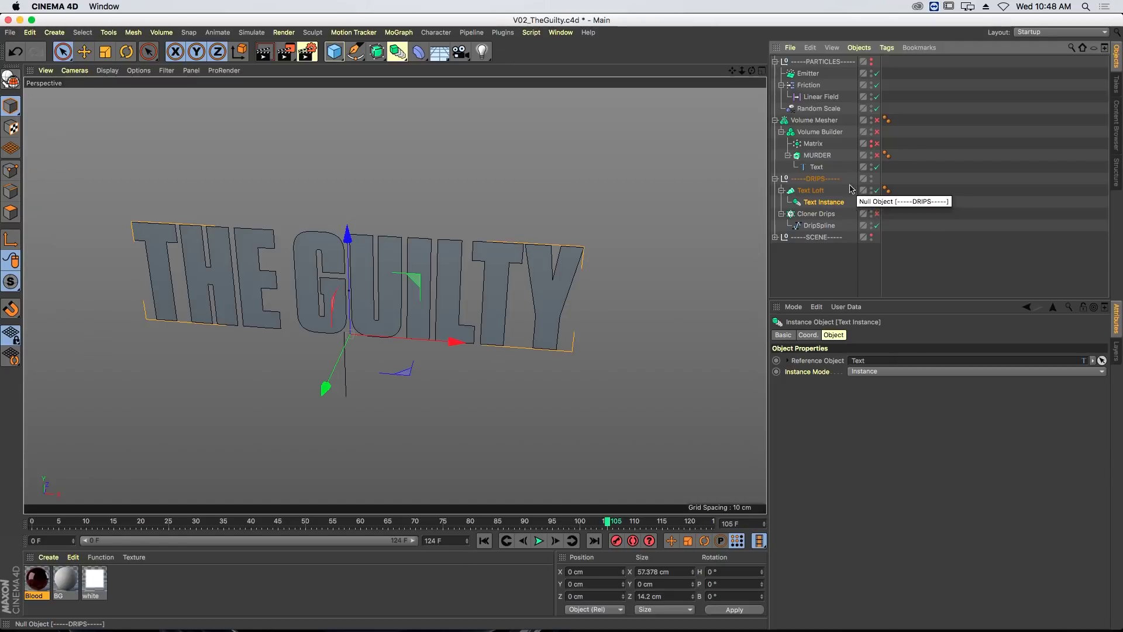
- Enable Cloner Drips and scrub the timeline to check the cloned drip splines growing from the text
click(877, 213)
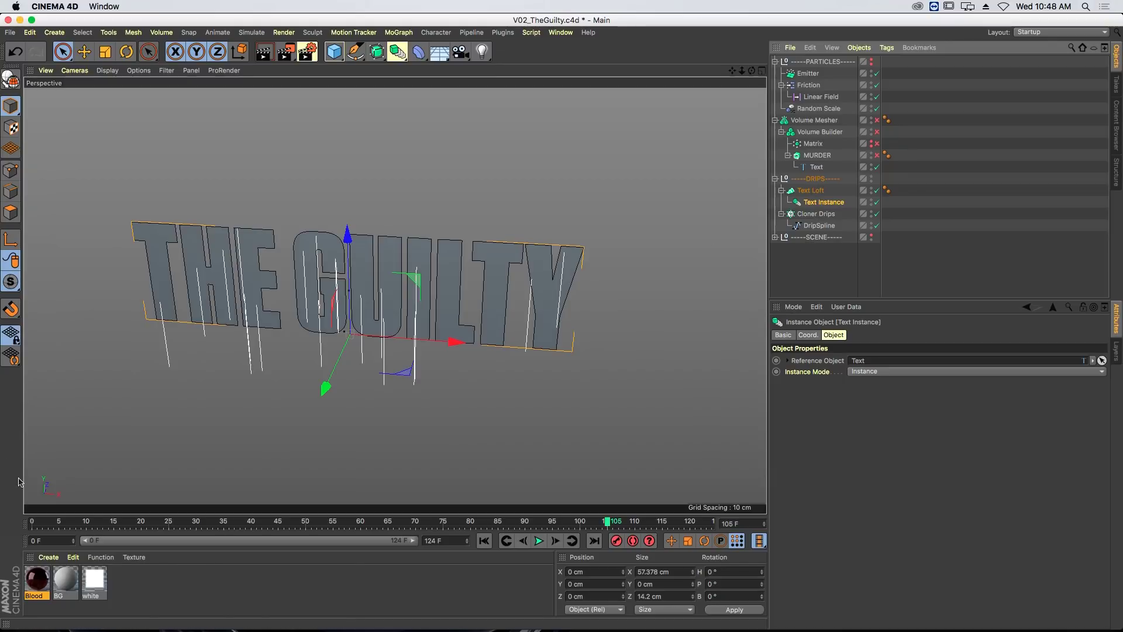
drag(36, 523, 2, 515)
click(609, 522)
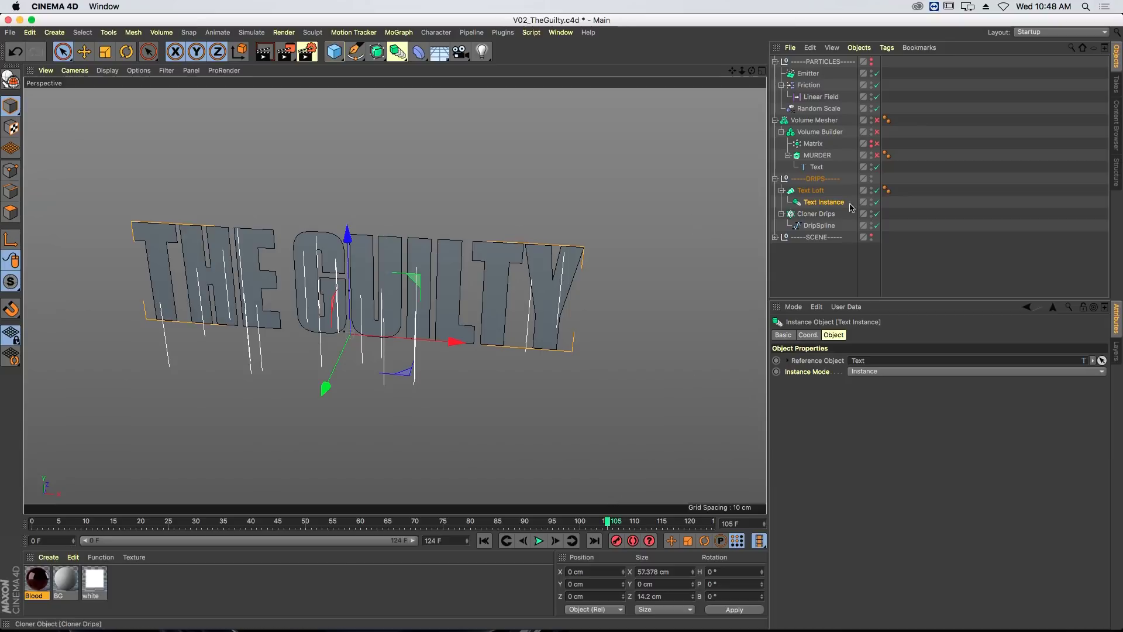
- Set the Cloner Drips count to 13 and its seed to 1234561
click(829, 214)
click(860, 335)
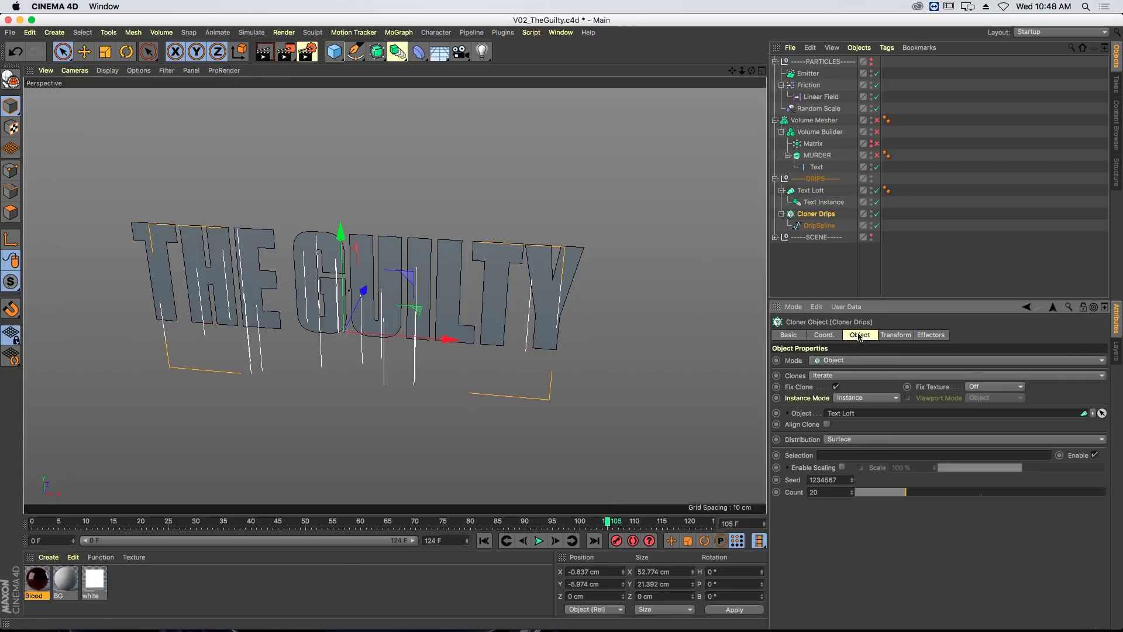
drag(903, 496, 889, 497)
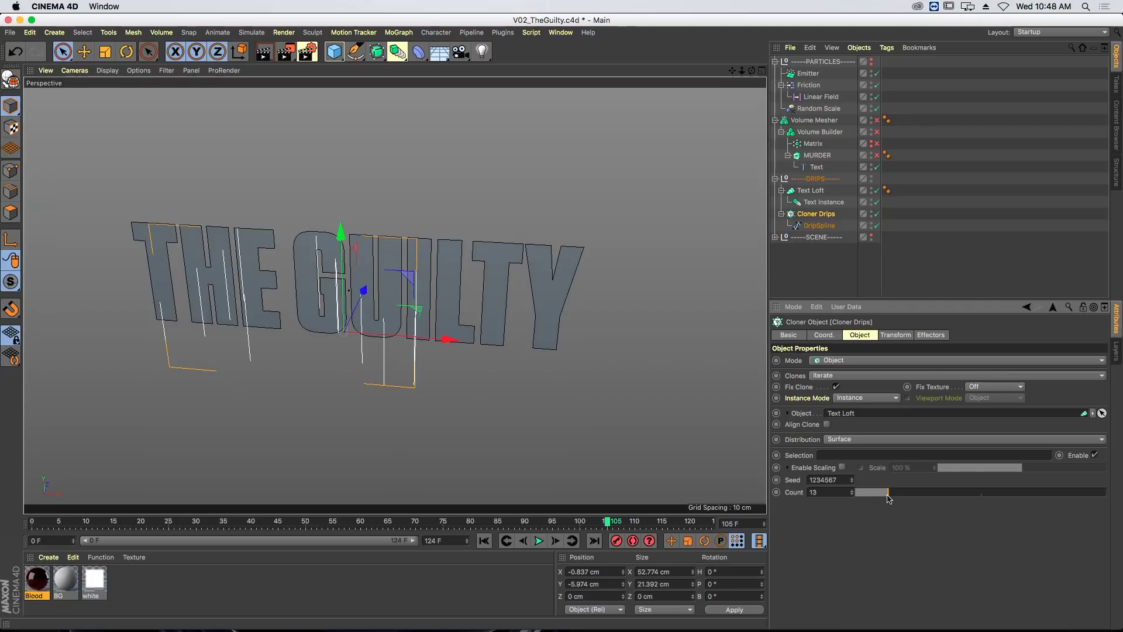
click(854, 485)
click(853, 485)
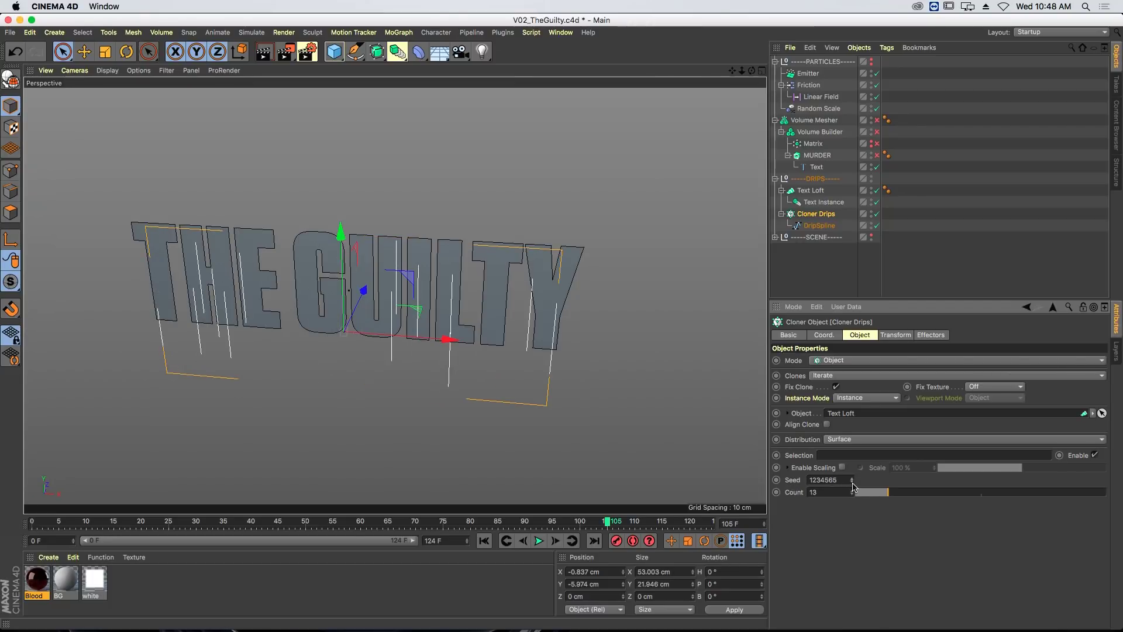
click(854, 486)
click(854, 485)
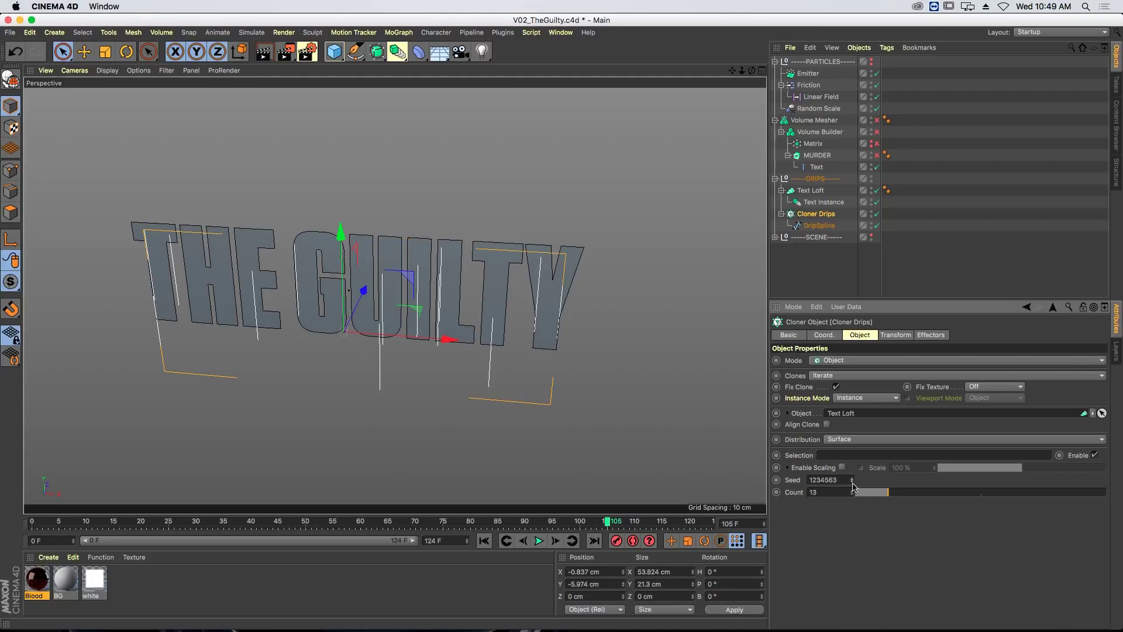
click(853, 486)
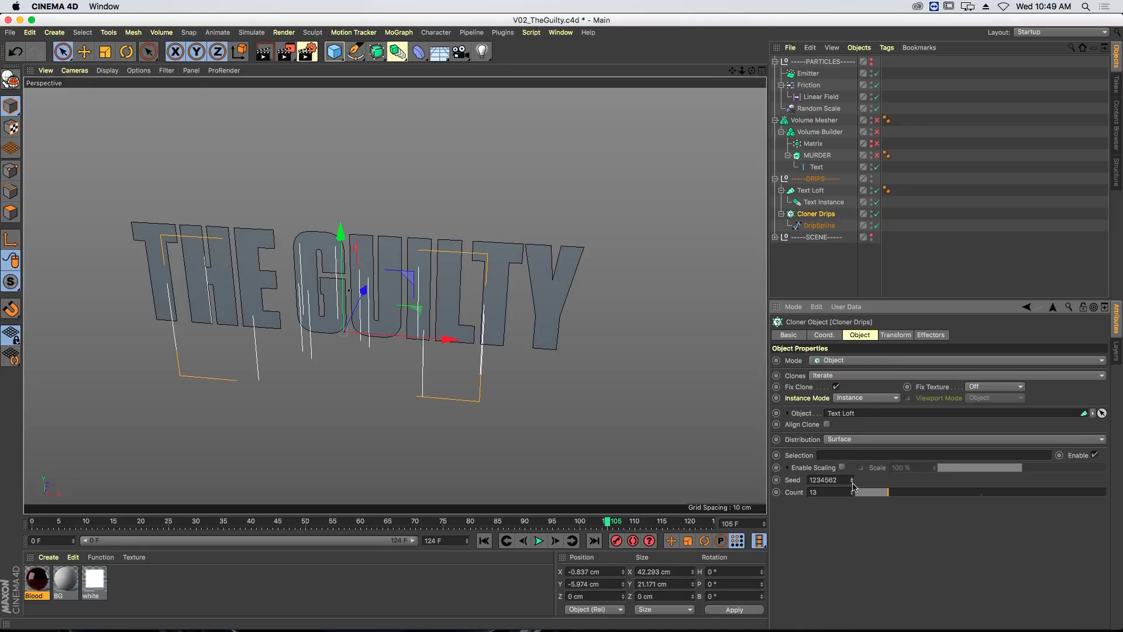
click(854, 486)
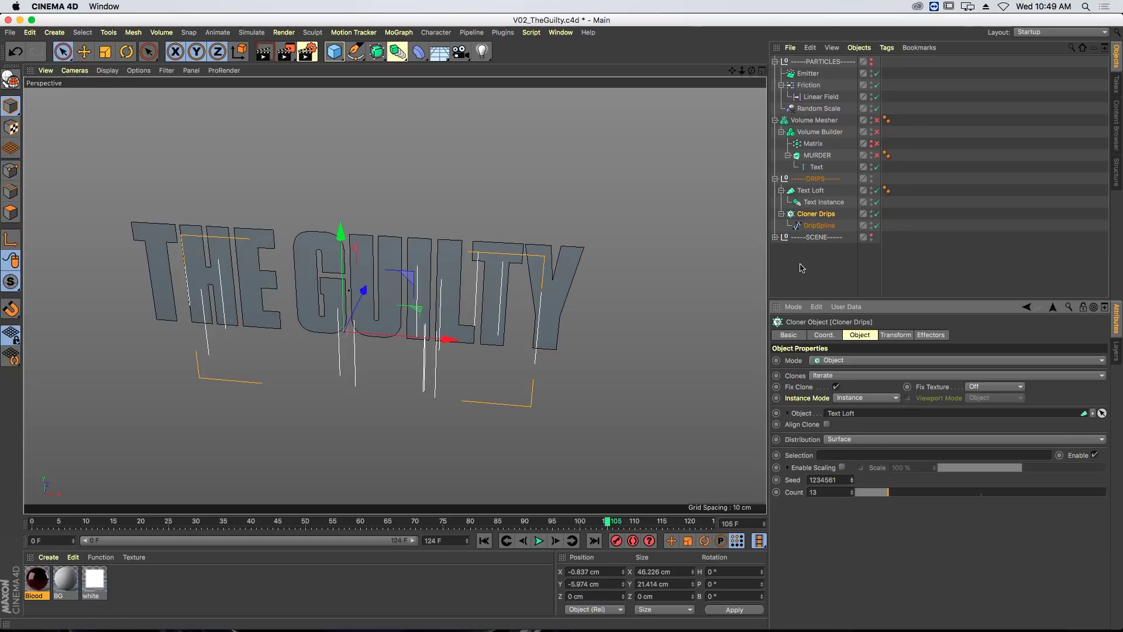
- Re-enable MURDER, the Matrix and the Volume Builder, and link Cloner Drips into the builder's object list between Smooth Layer and Matrix
click(876, 156)
click(877, 132)
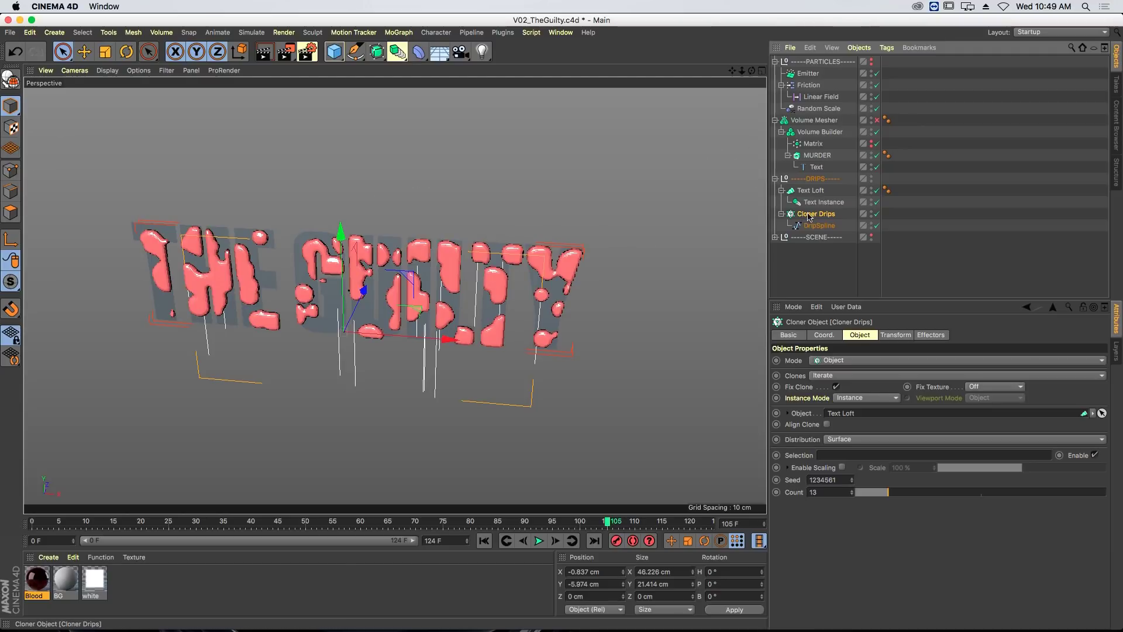
click(818, 132)
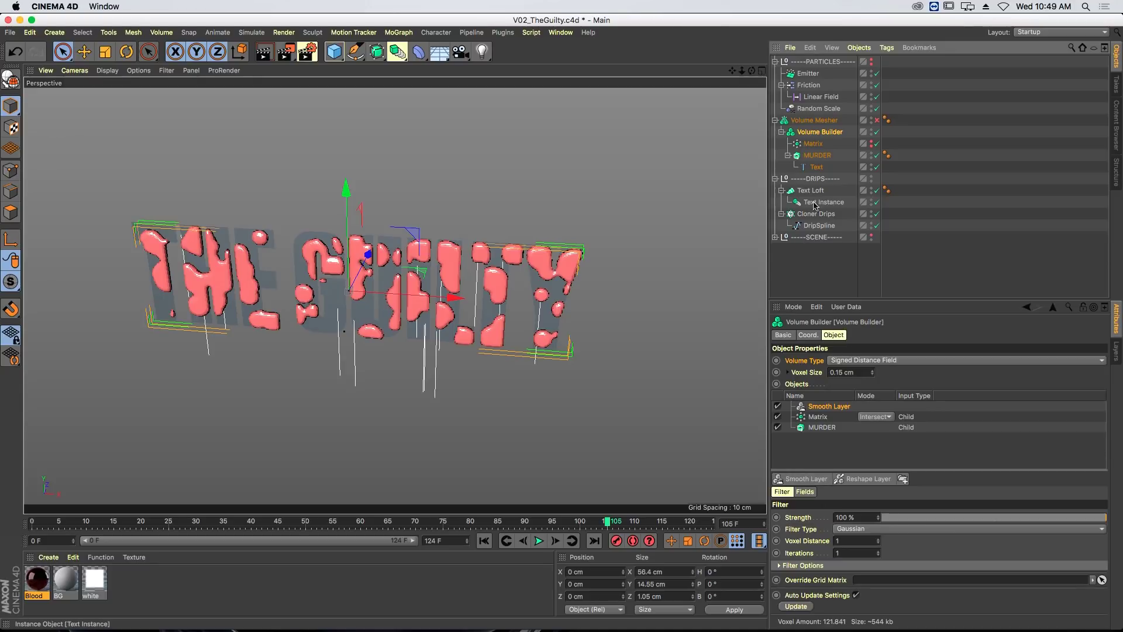
drag(805, 217, 823, 277)
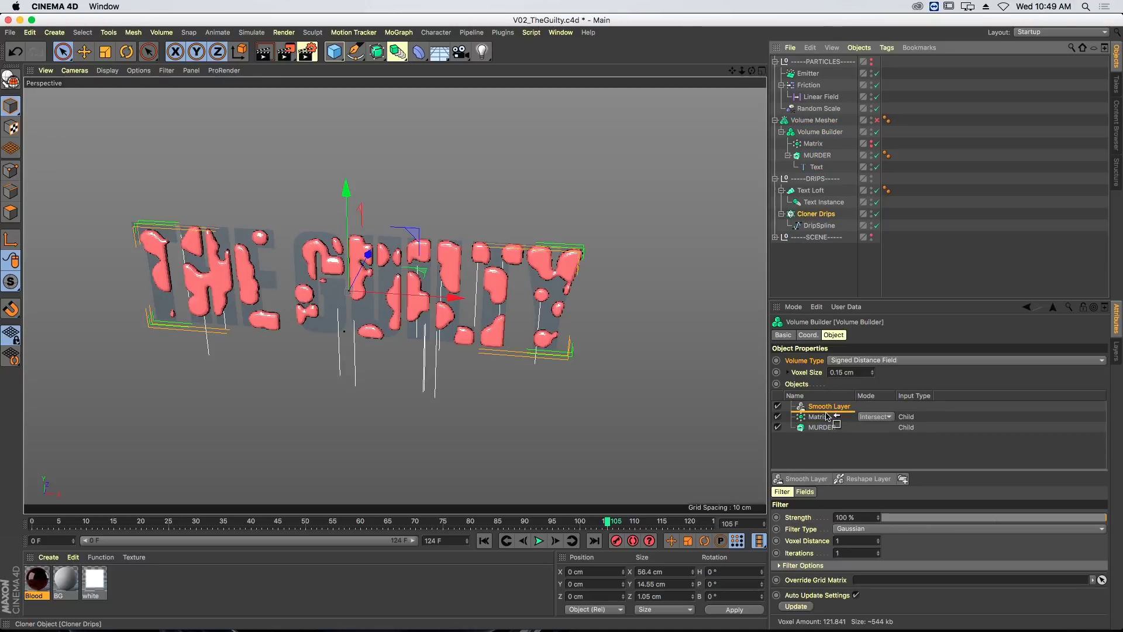
drag(828, 416, 827, 417)
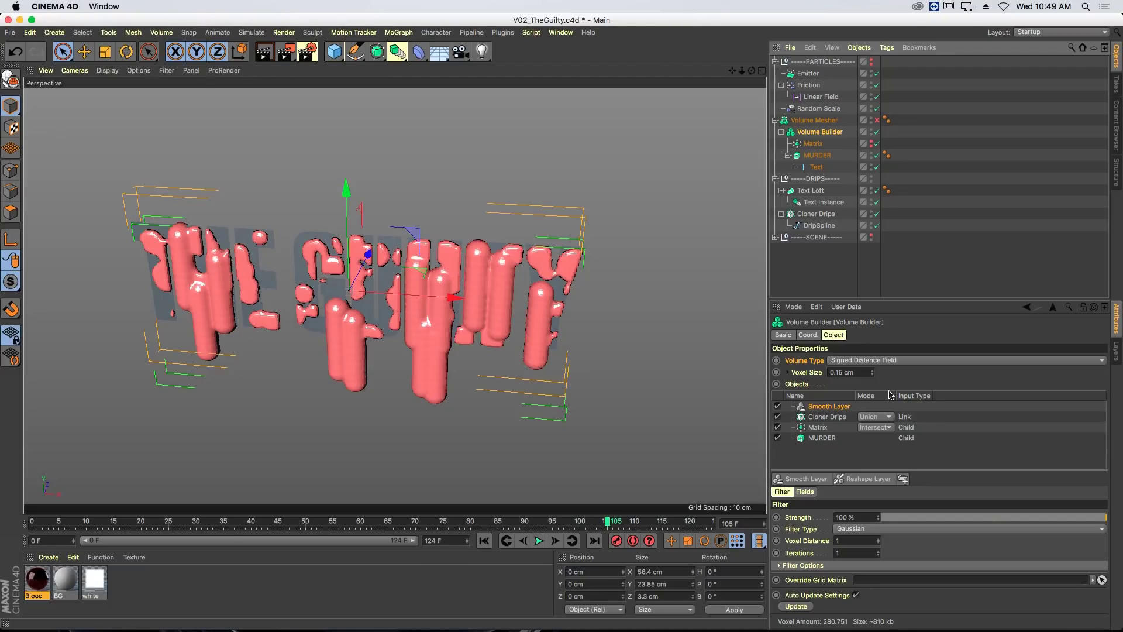
- Set the Cloner Drips radius to 0.4 cm and density to 1 in the Volume Builder, and replay the animation from the start
click(827, 417)
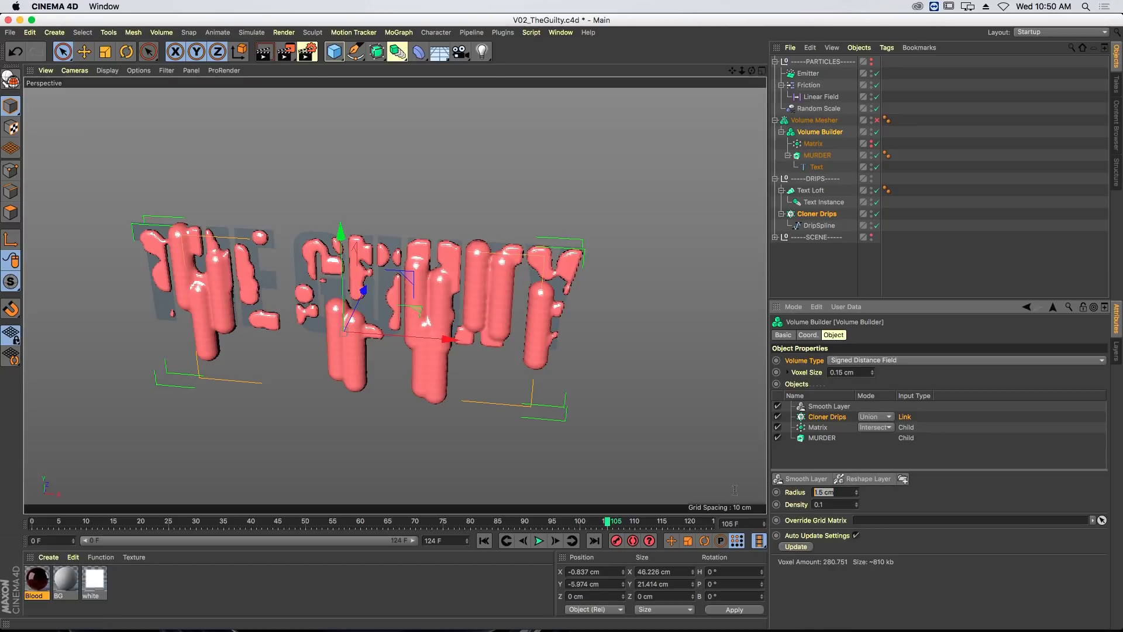
key(Return)
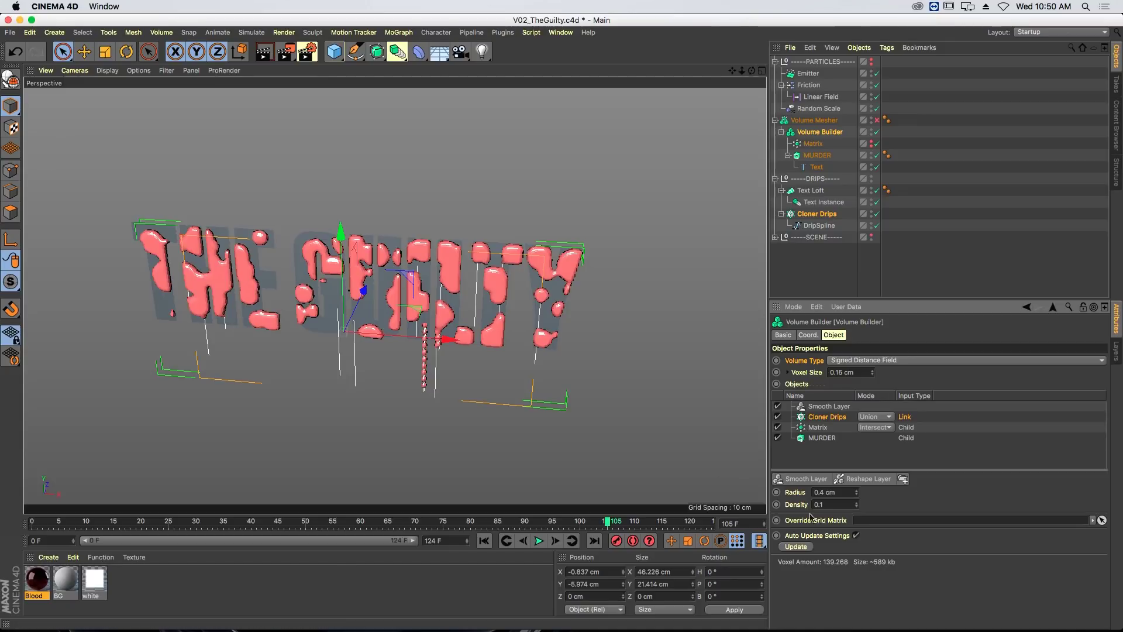
click(833, 504)
key(Return)
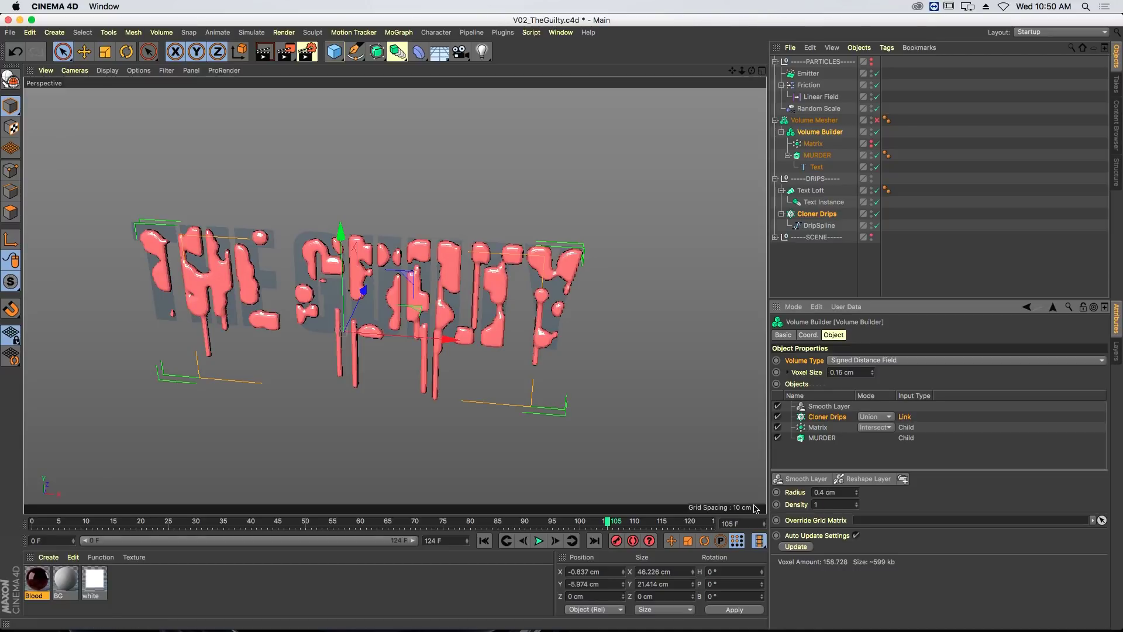
click(485, 540)
click(539, 542)
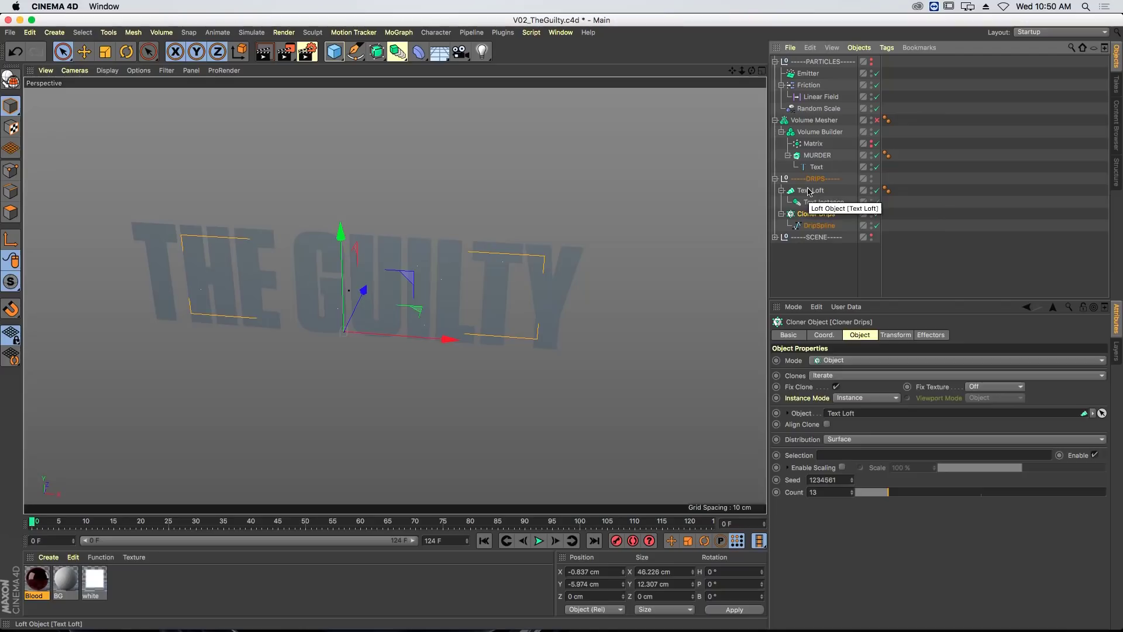
- Group the Text Loft under a new Null and add a Correction deformer above it inside that Null
click(809, 191)
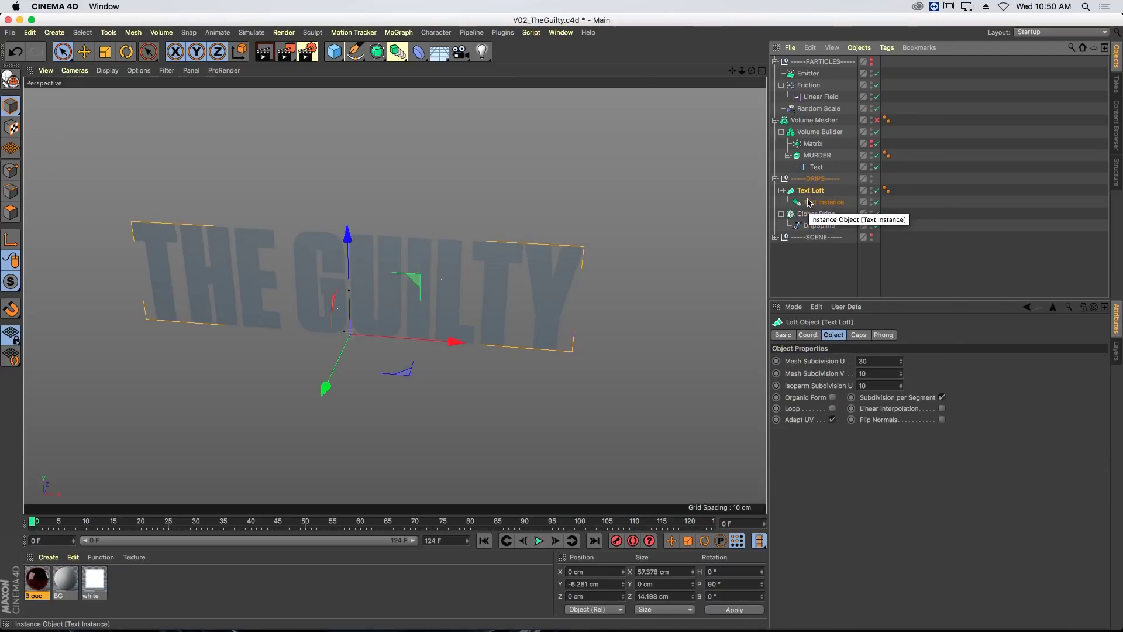
click(61, 33)
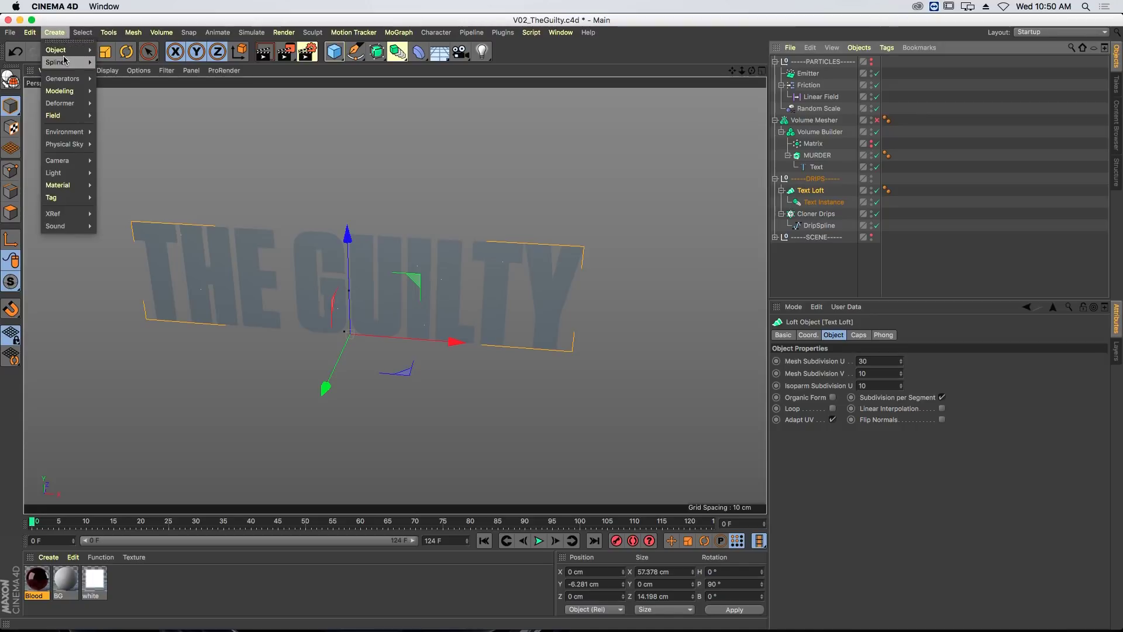
mouse_move(65, 49)
alt+click(117, 54)
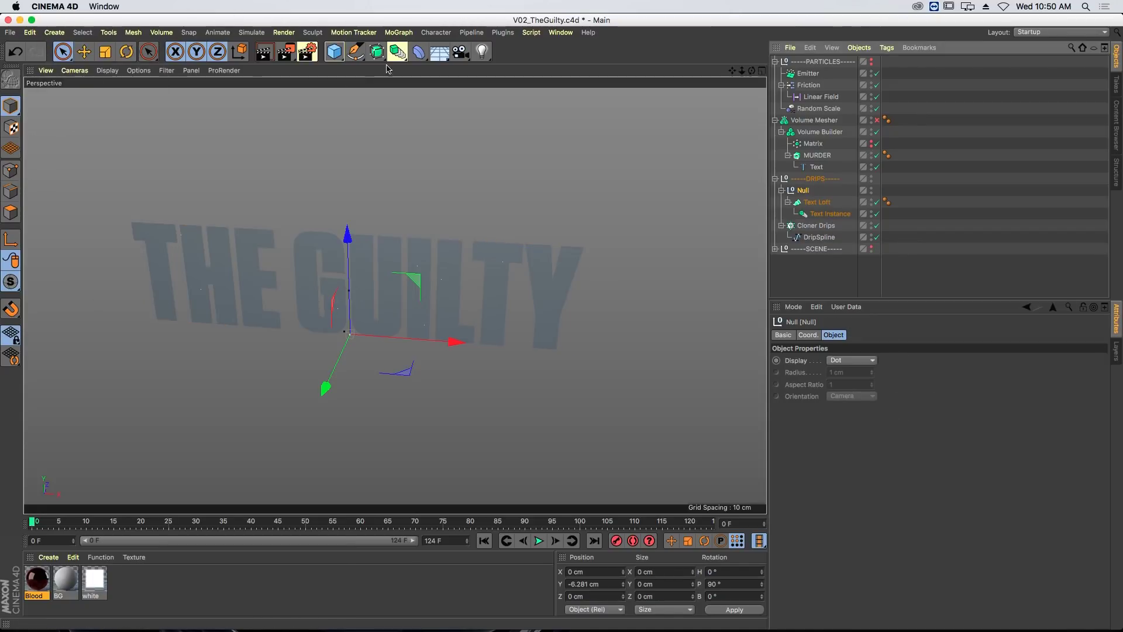
click(419, 54)
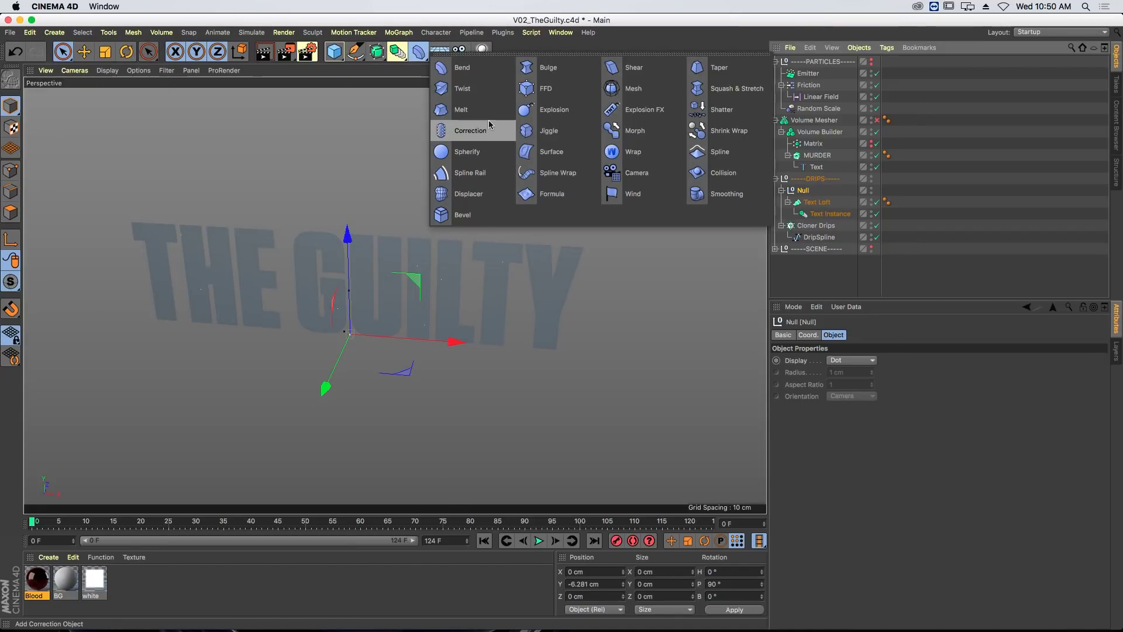
click(538, 147)
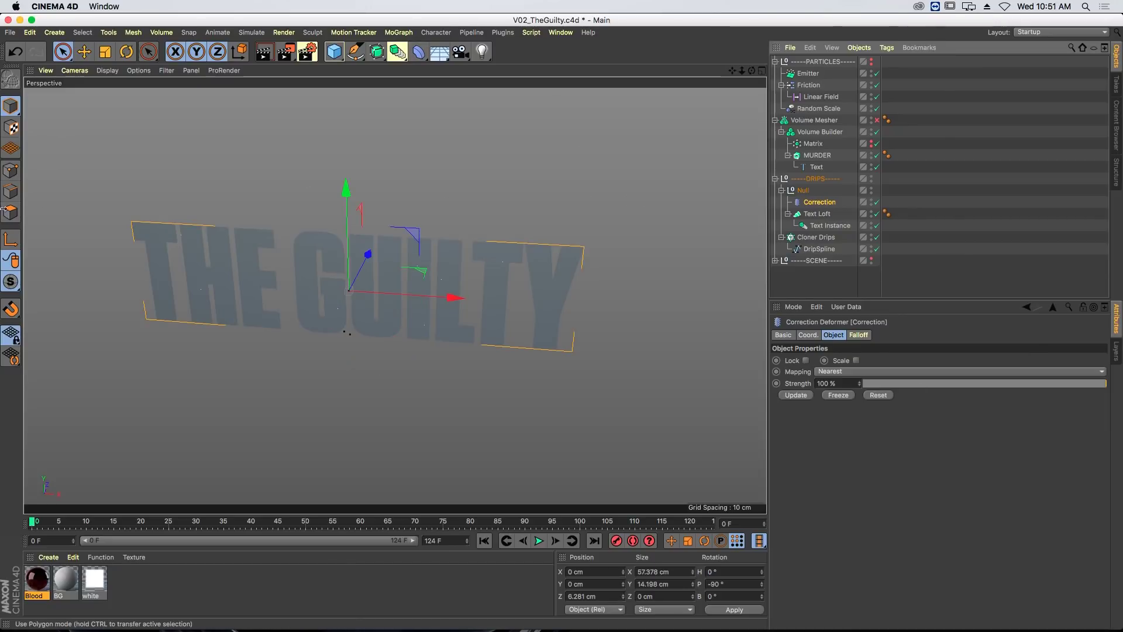
- Create a vertex map on the Correction deformer by setting a vertex weight for the text's points
click(11, 170)
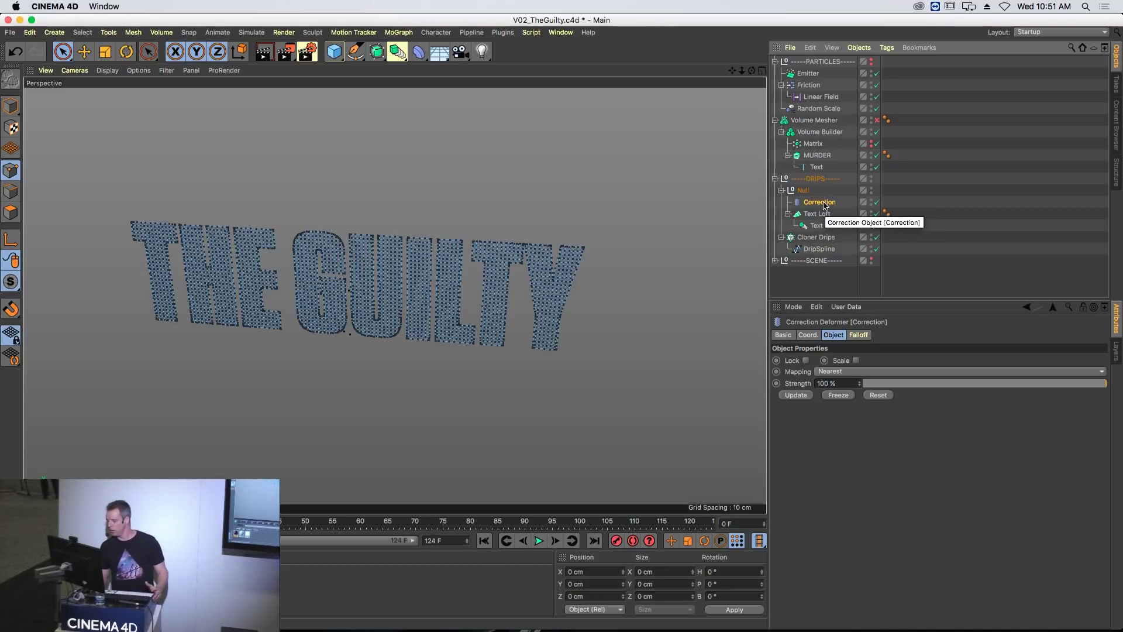
click(81, 32)
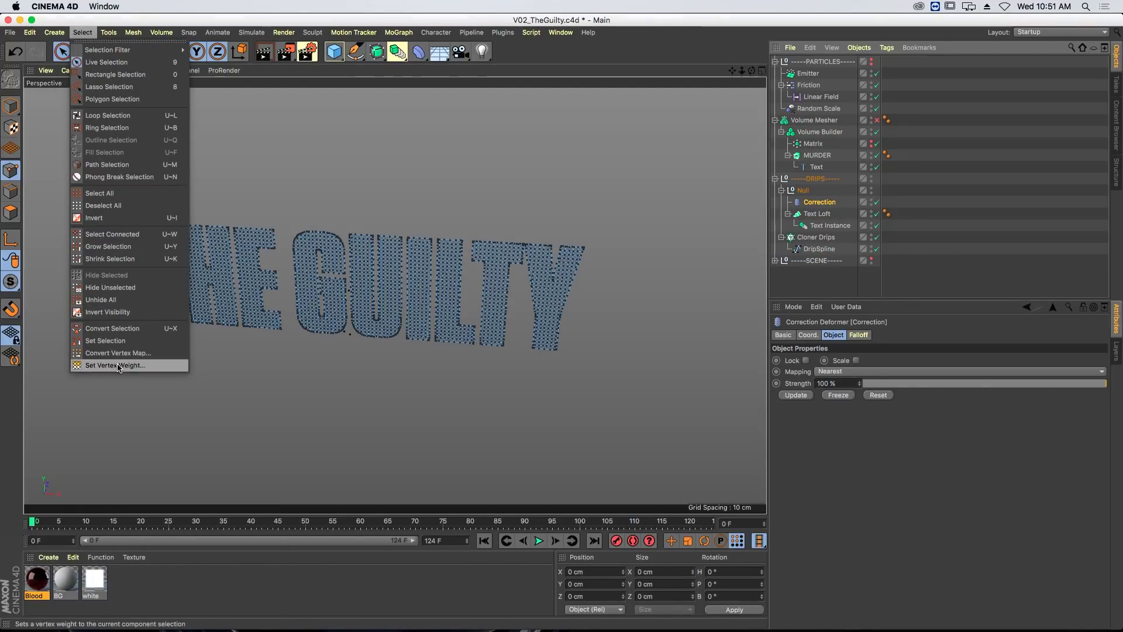
click(118, 365)
click(140, 388)
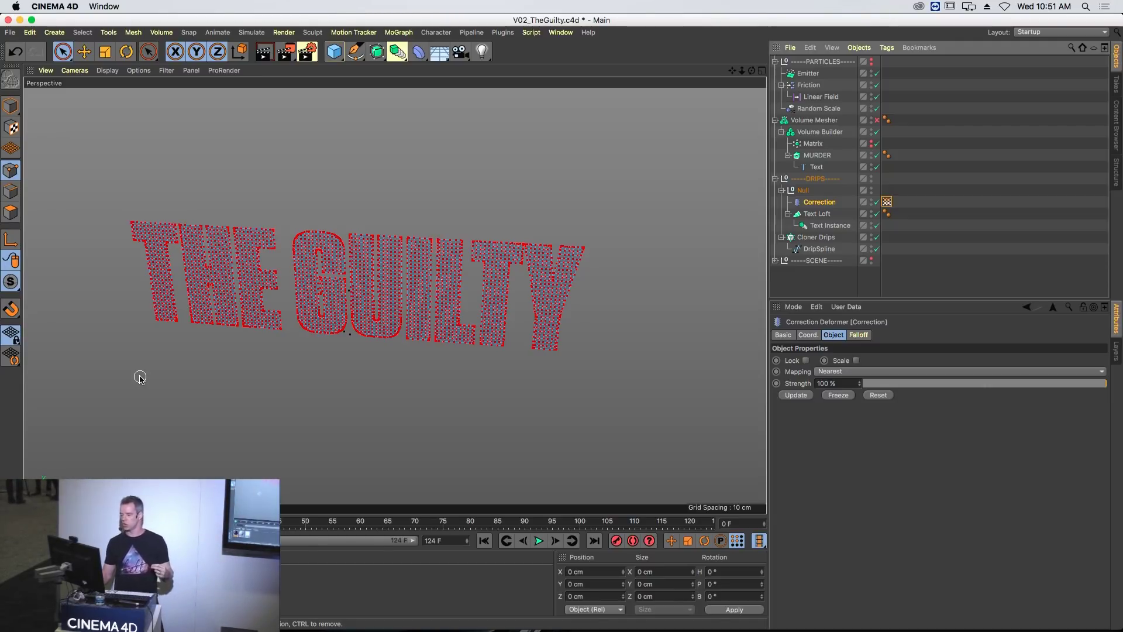
- Set the Cloner Drips animation mode to Fixed, test drip growth with its Time value, and return Time to 0 F
click(813, 238)
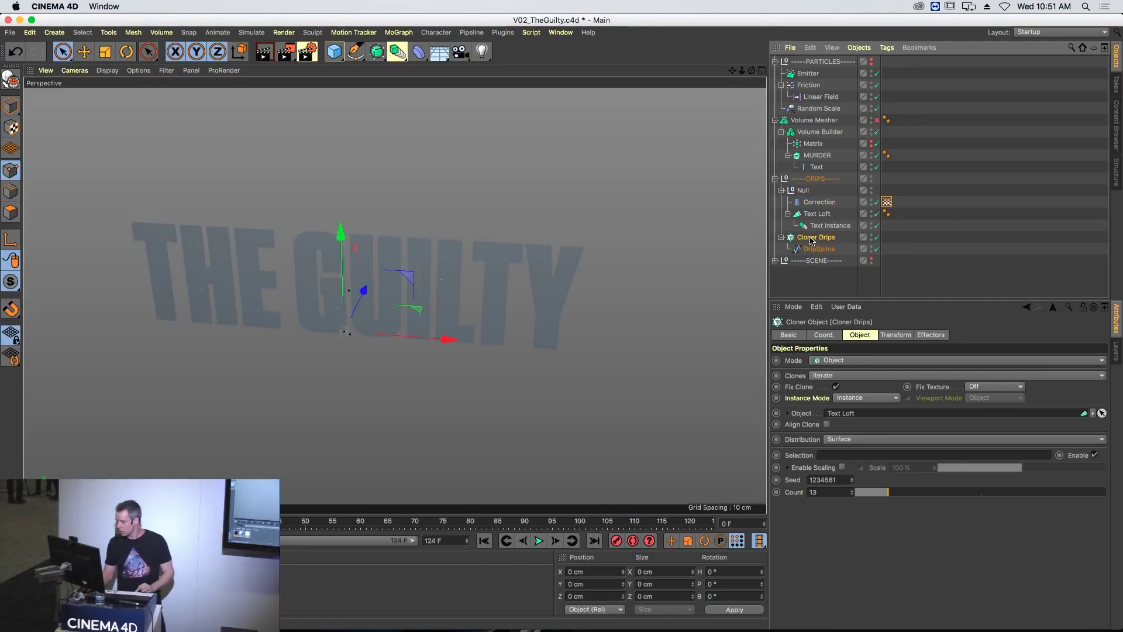
click(895, 335)
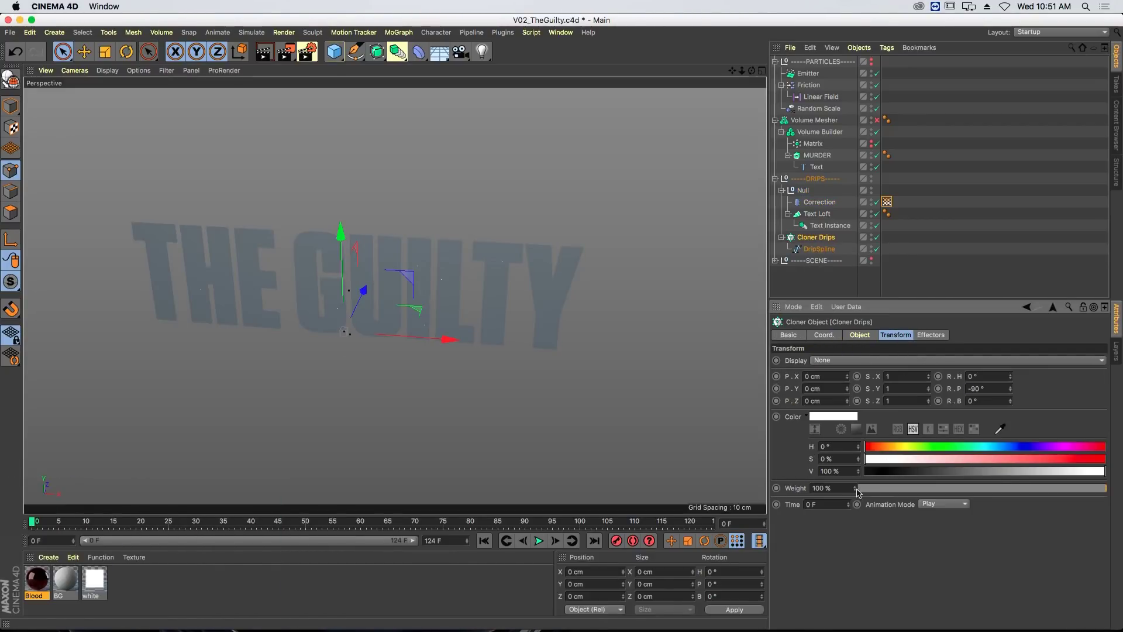
click(937, 504)
click(947, 541)
mouse_move(852, 507)
mouse_down()
mouse_move(852, 485)
mouse_move(852, 515)
mouse_move(848, 491)
mouse_move(866, 498)
mouse_up()
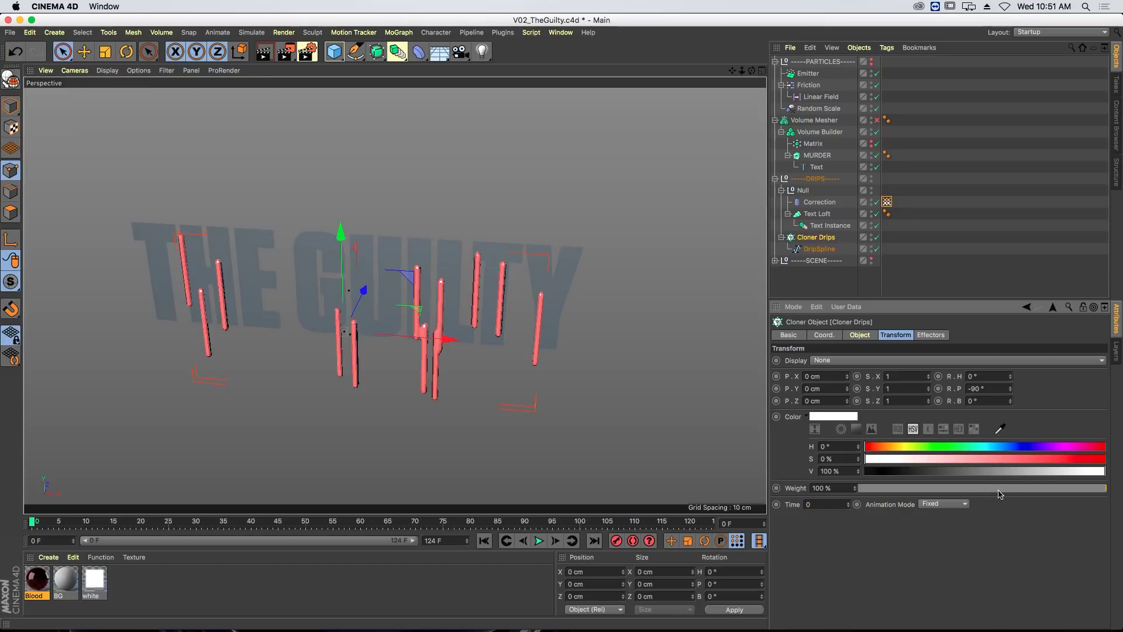
key(Return)
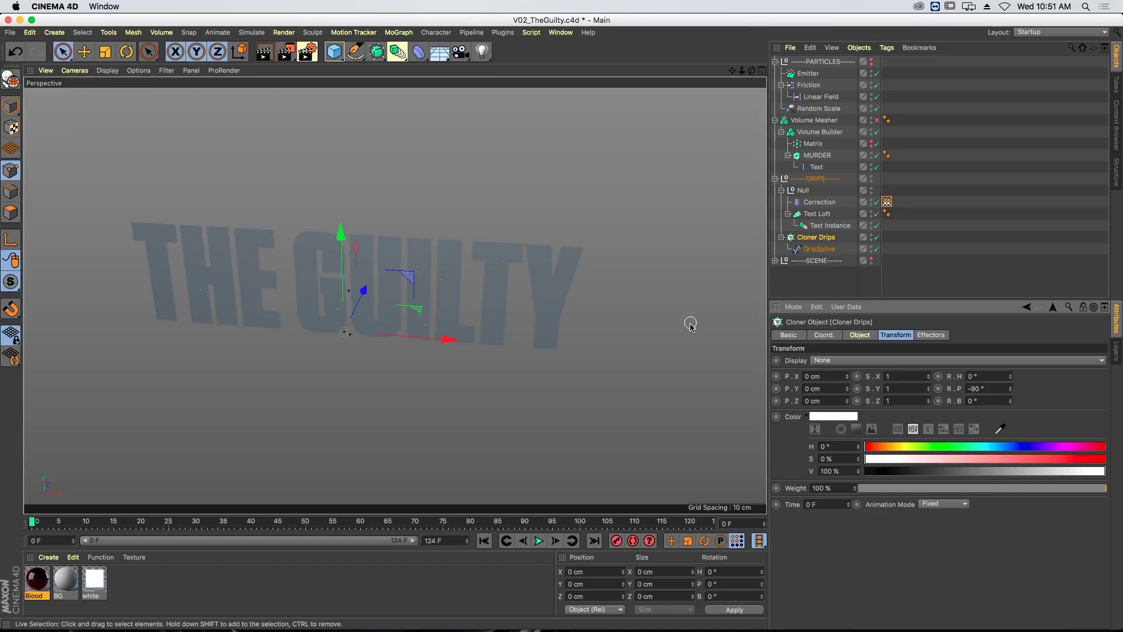
- Add a Plain effector to Cloner Drips, turn off its Position effect, and enter a time offset for the drip growth
click(399, 33)
mouse_move(410, 50)
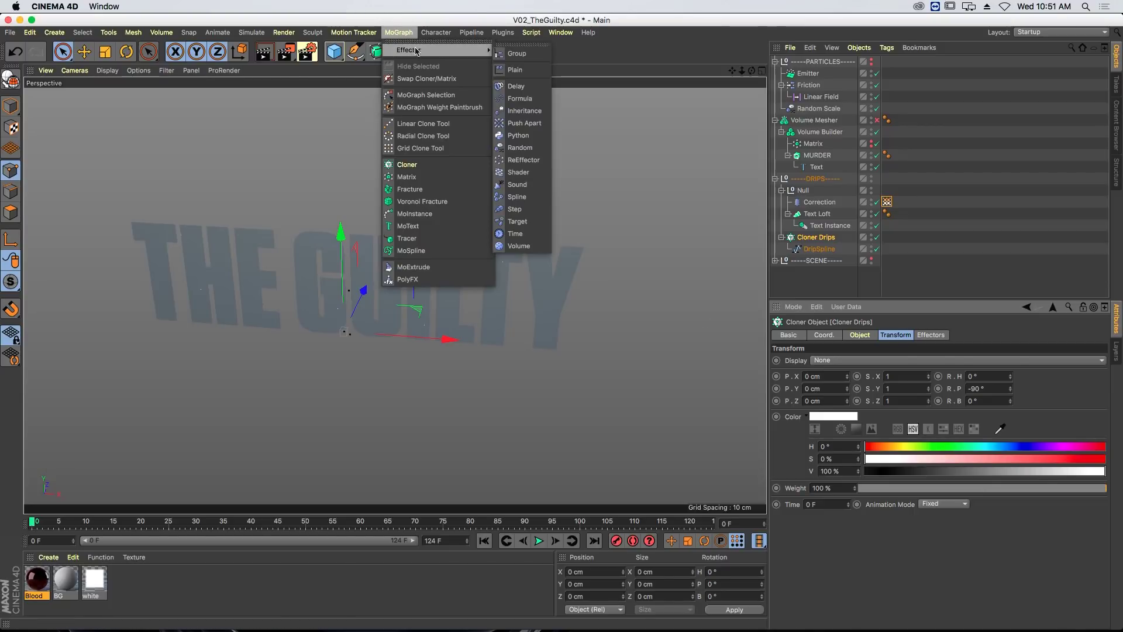
click(513, 73)
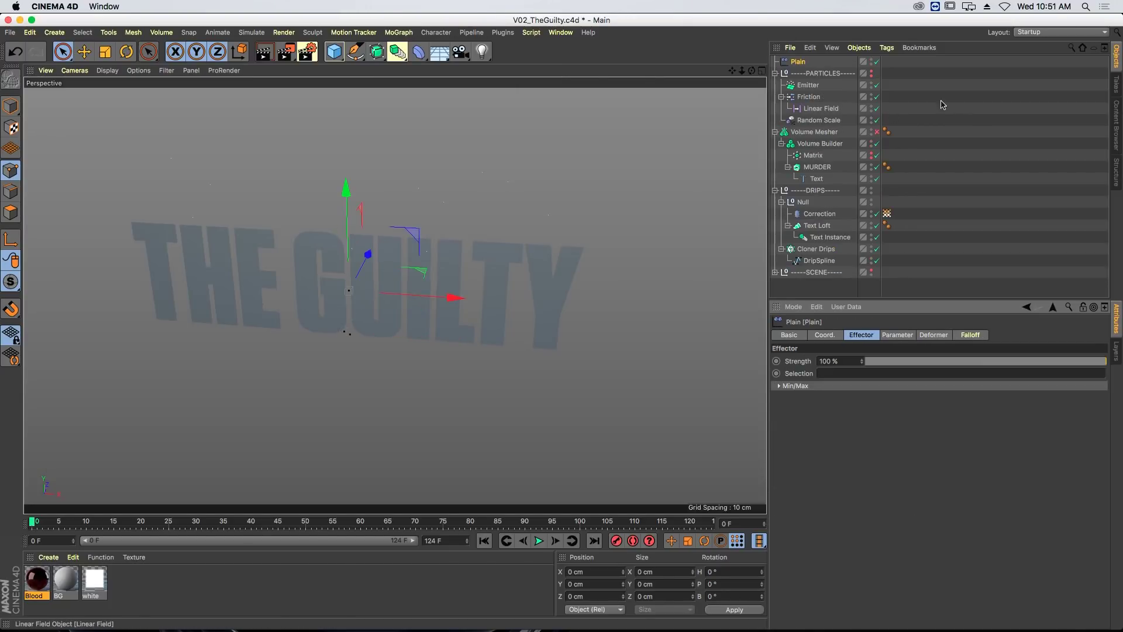
click(899, 335)
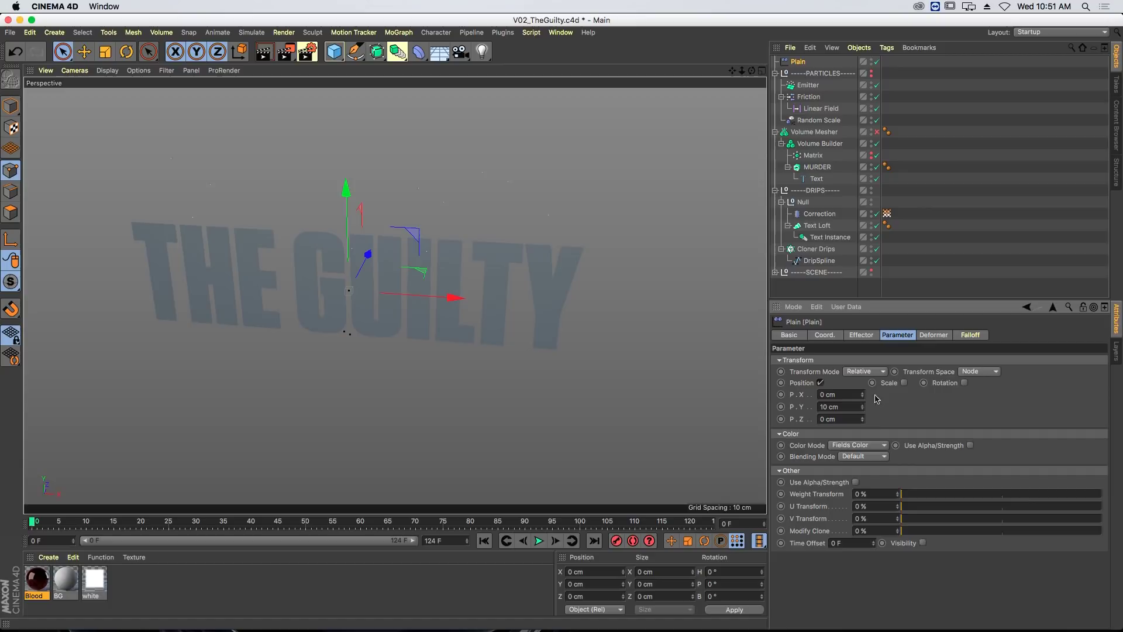
click(821, 382)
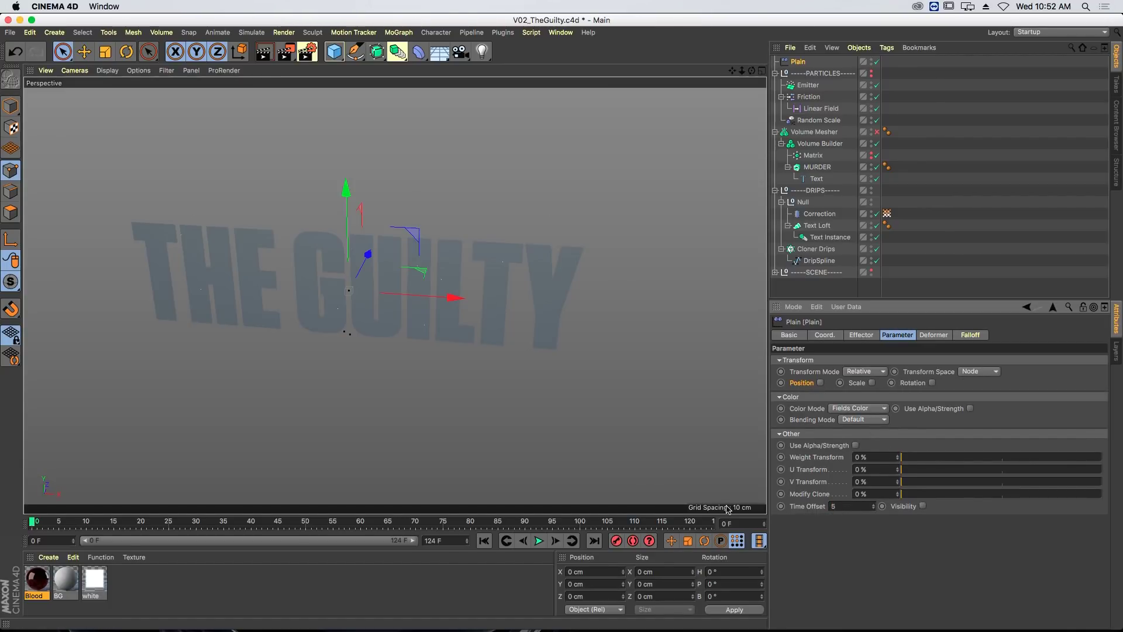
- Test the Plain effector's control of the drip growth by lowering its strength to 0% and restoring it to 100%
click(874, 337)
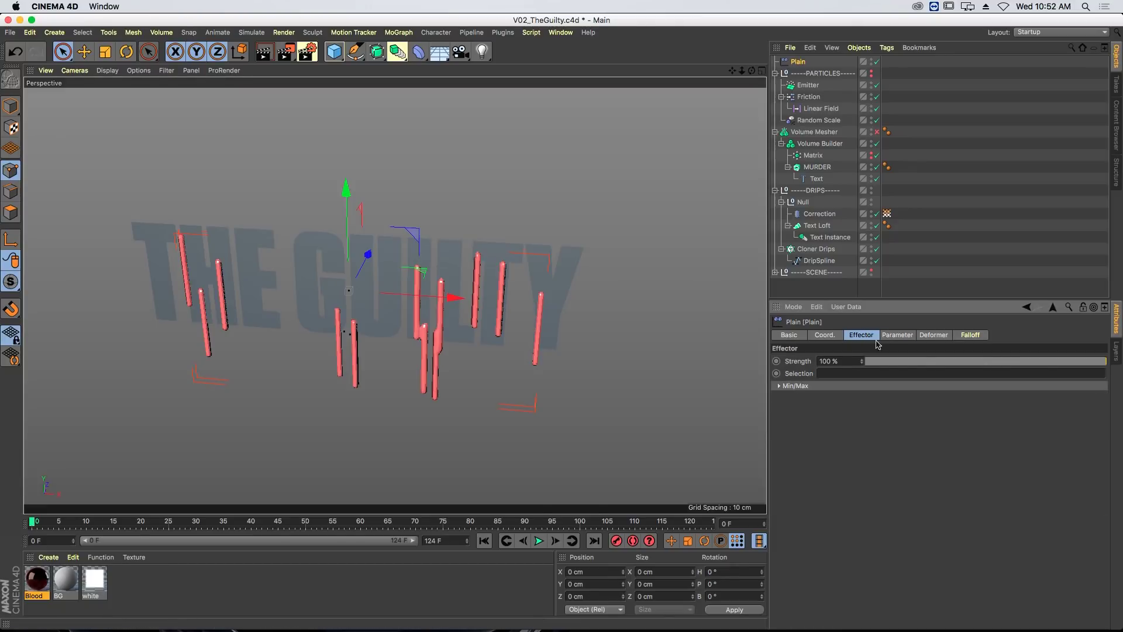
drag(976, 368, 837, 355)
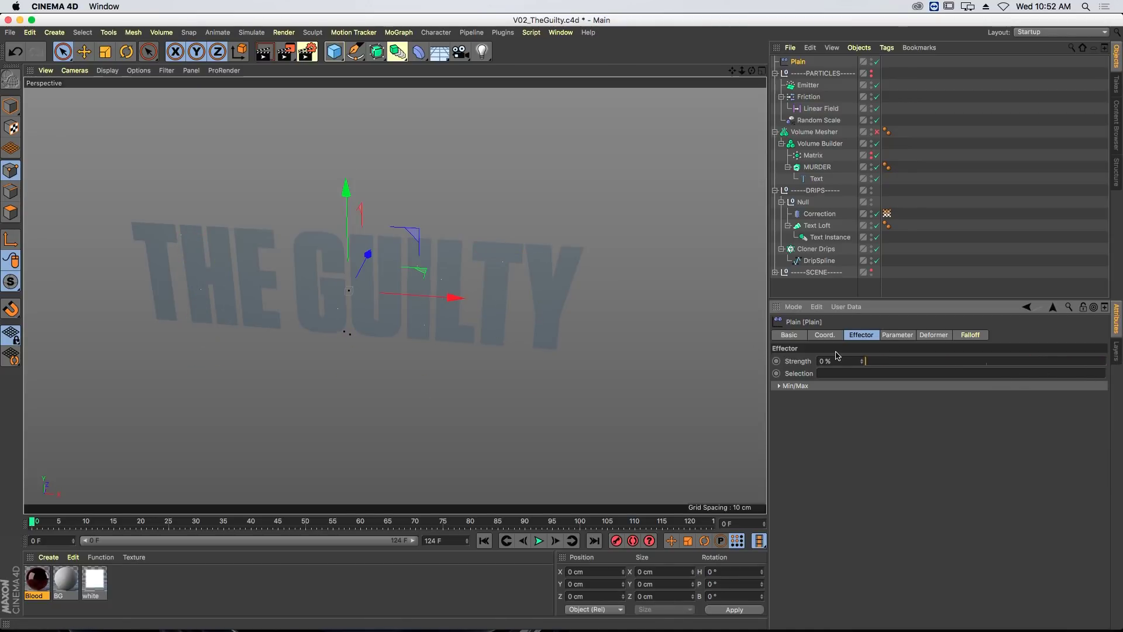
drag(981, 366, 1112, 362)
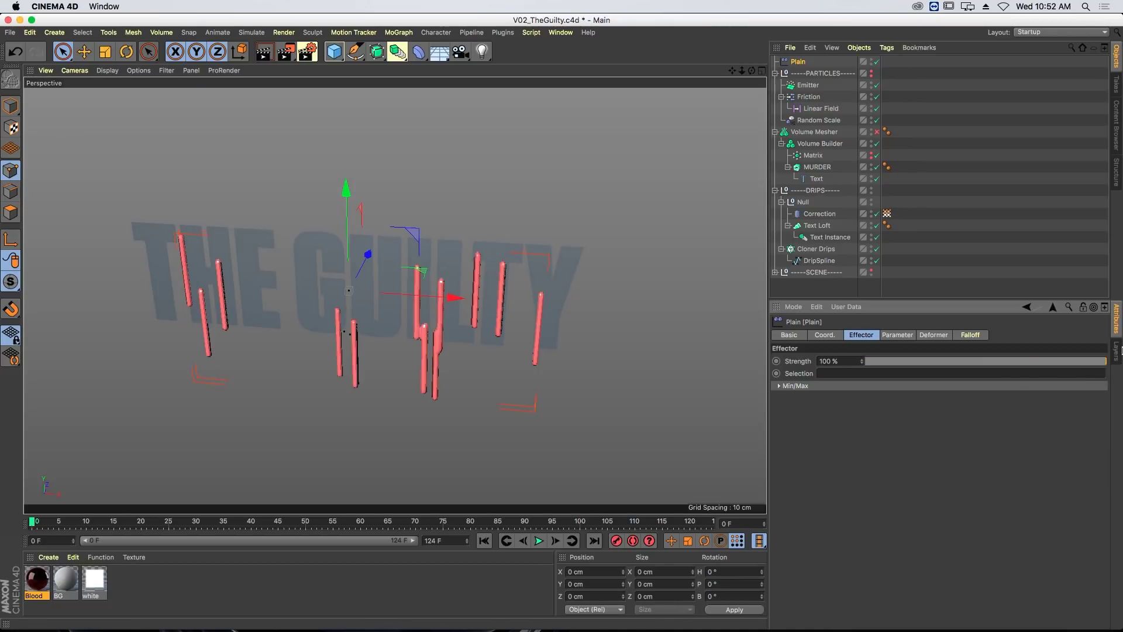
- Enable fields on the Correction deformer's vertex map and add the Emitter above the Freeze layer
click(887, 214)
click(887, 214)
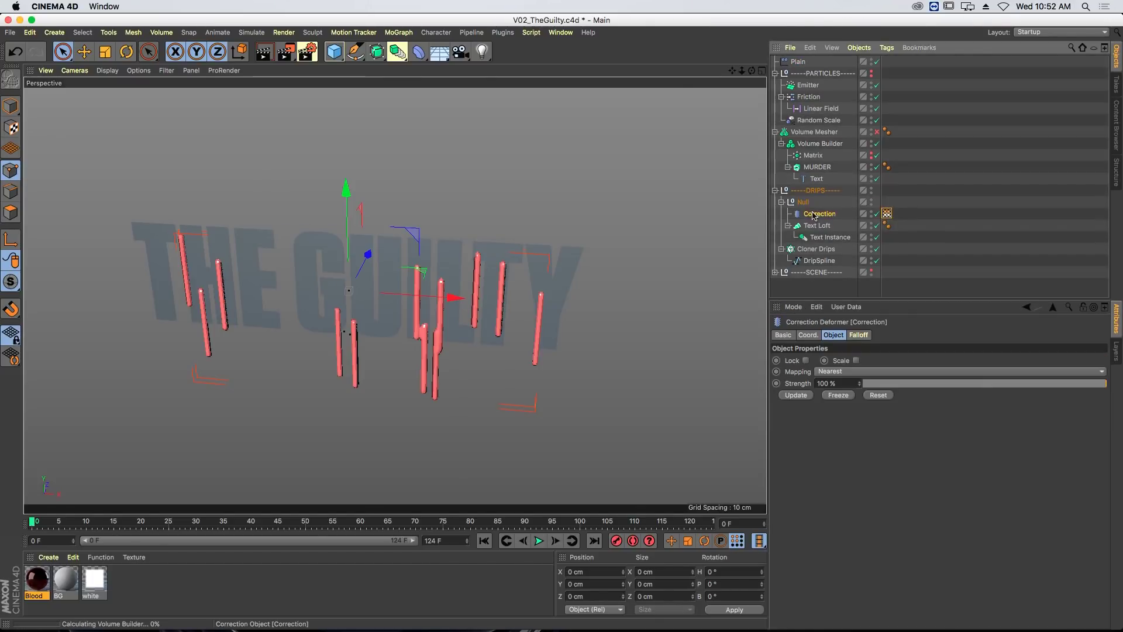
click(887, 215)
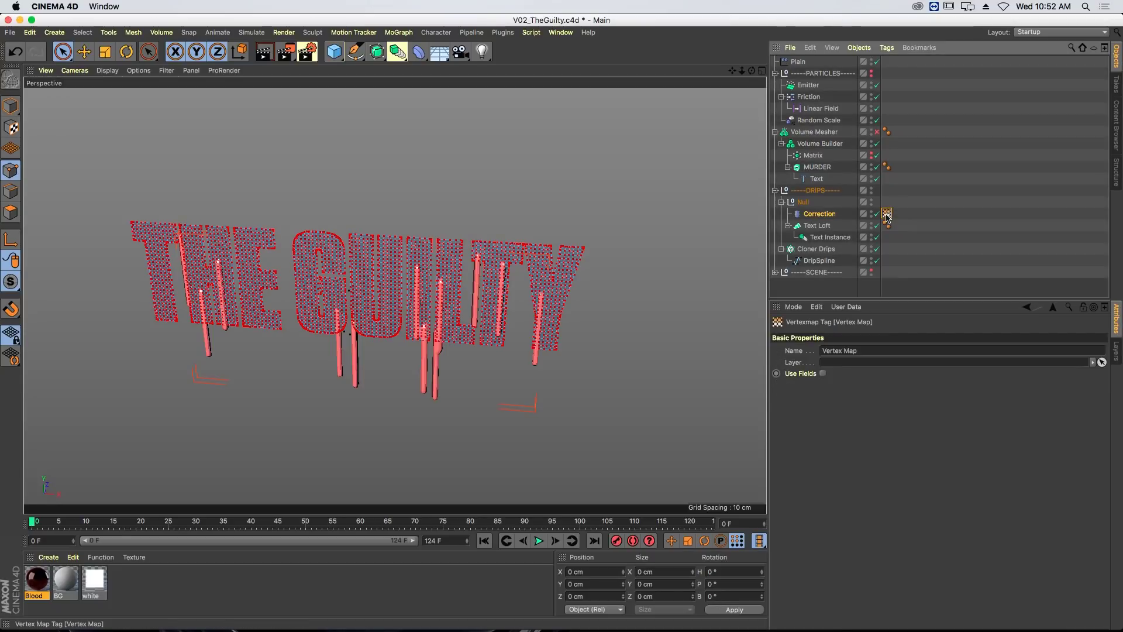
click(823, 373)
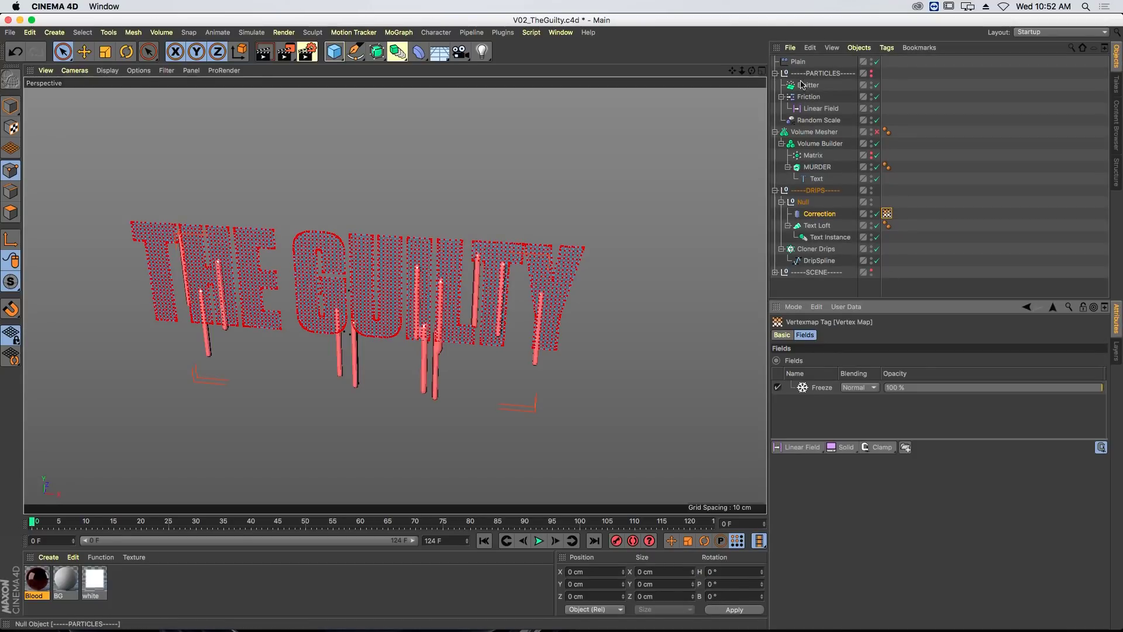
drag(801, 85, 819, 387)
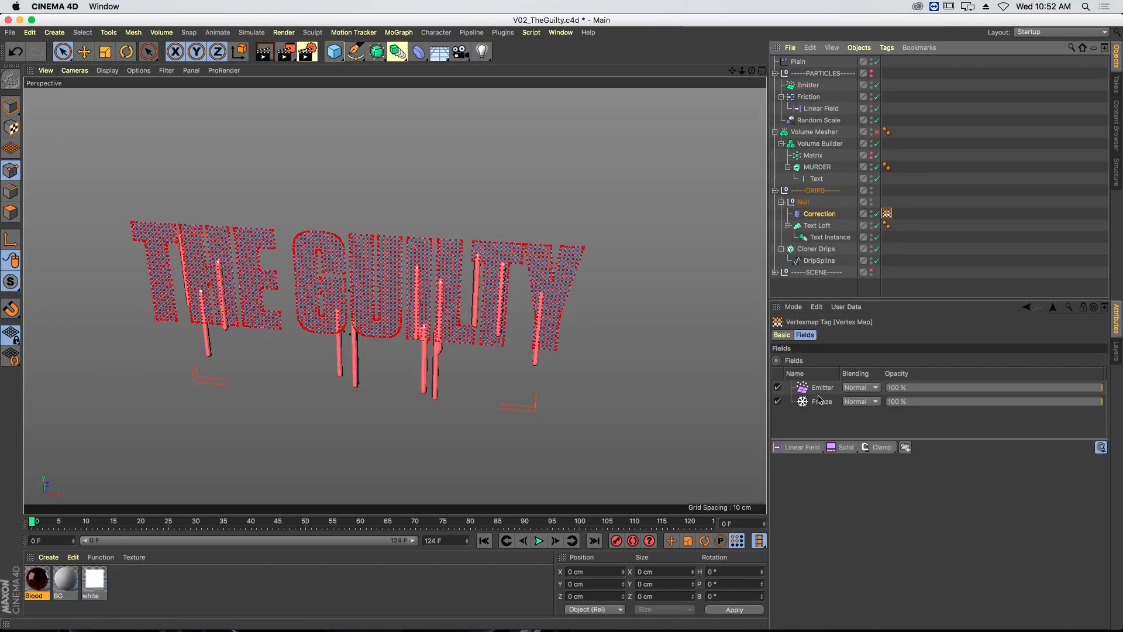
- Disable the Volume Builder, Matrix and MURDER during playback to inspect the particle-driven vertex map, and return to frame 0
click(539, 541)
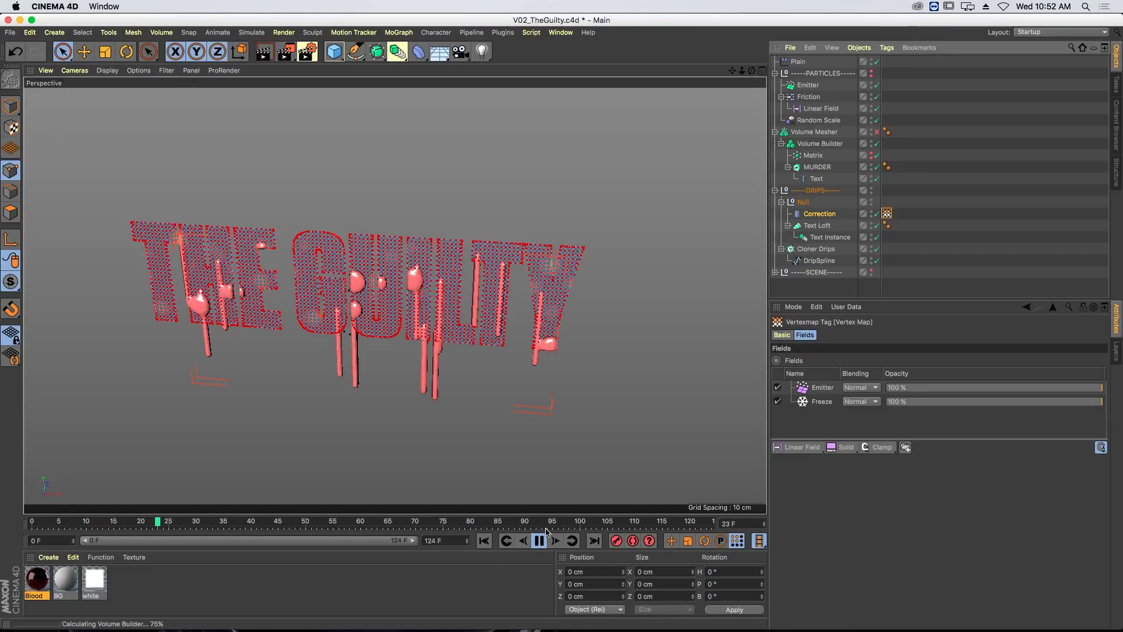
click(877, 155)
click(876, 143)
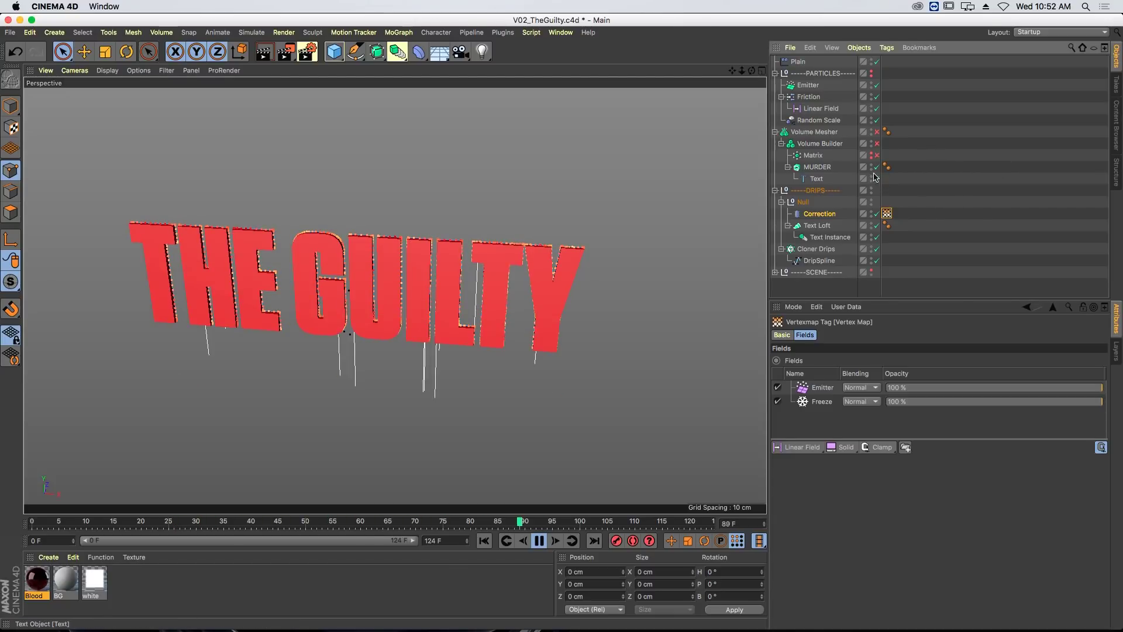
click(876, 167)
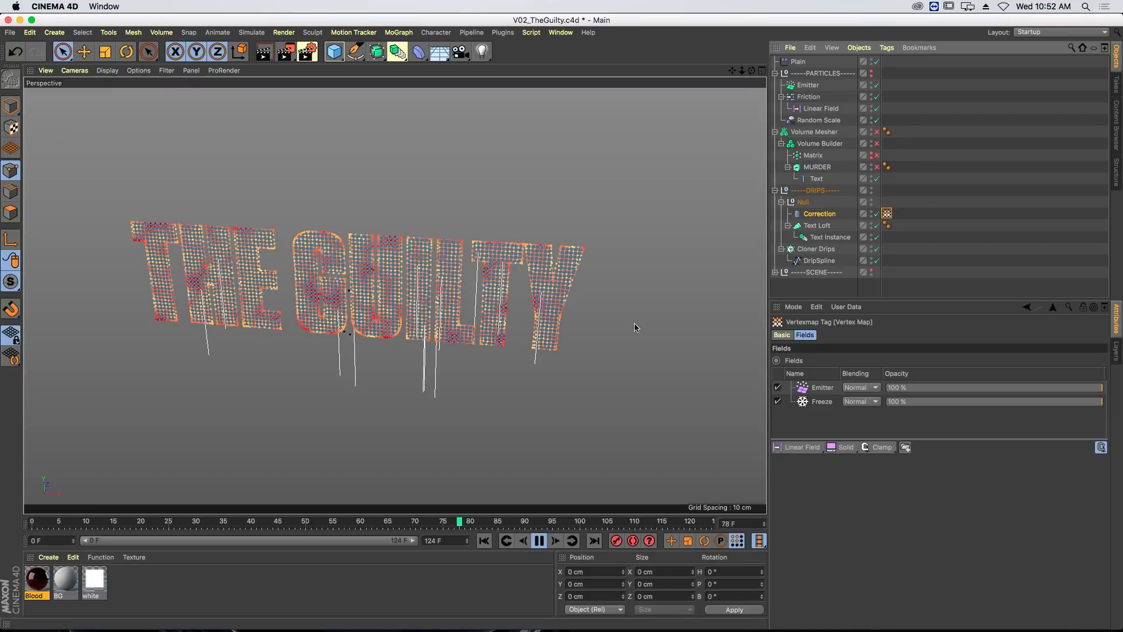
click(480, 546)
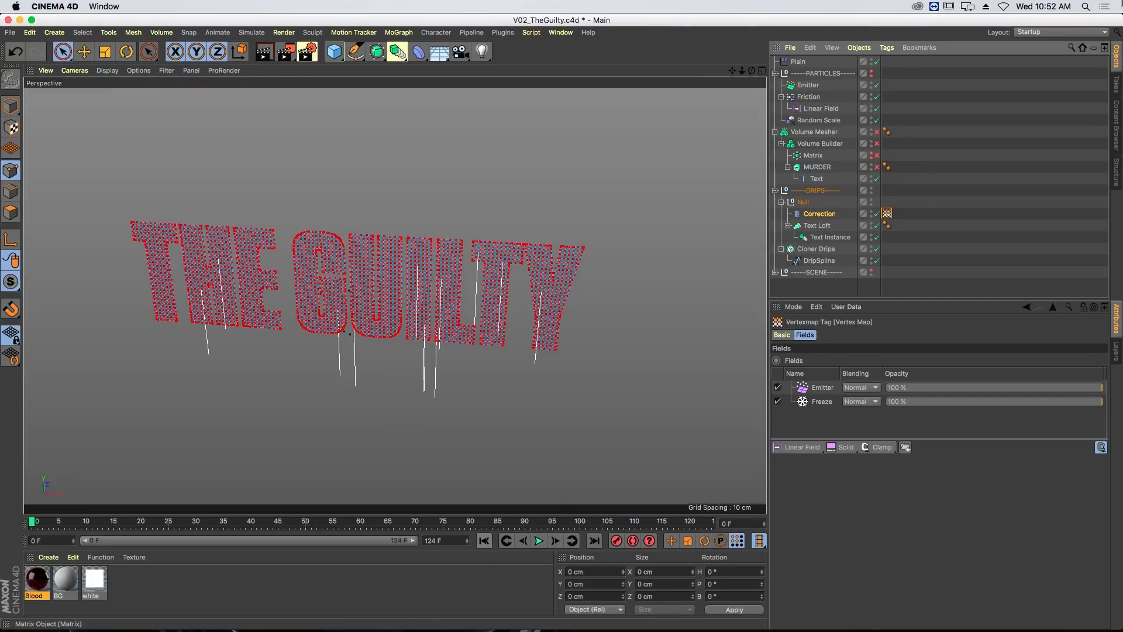
- Use the Correction deformer's vertex map as the Plain effector's falloff field and play the animation to check the drips
click(799, 62)
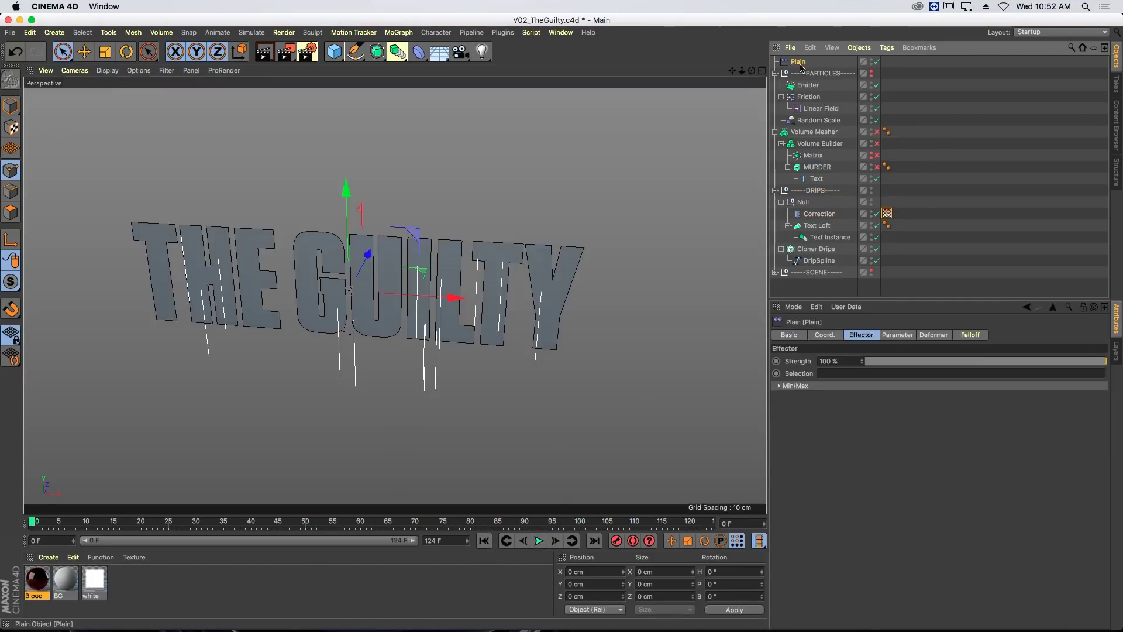
click(970, 335)
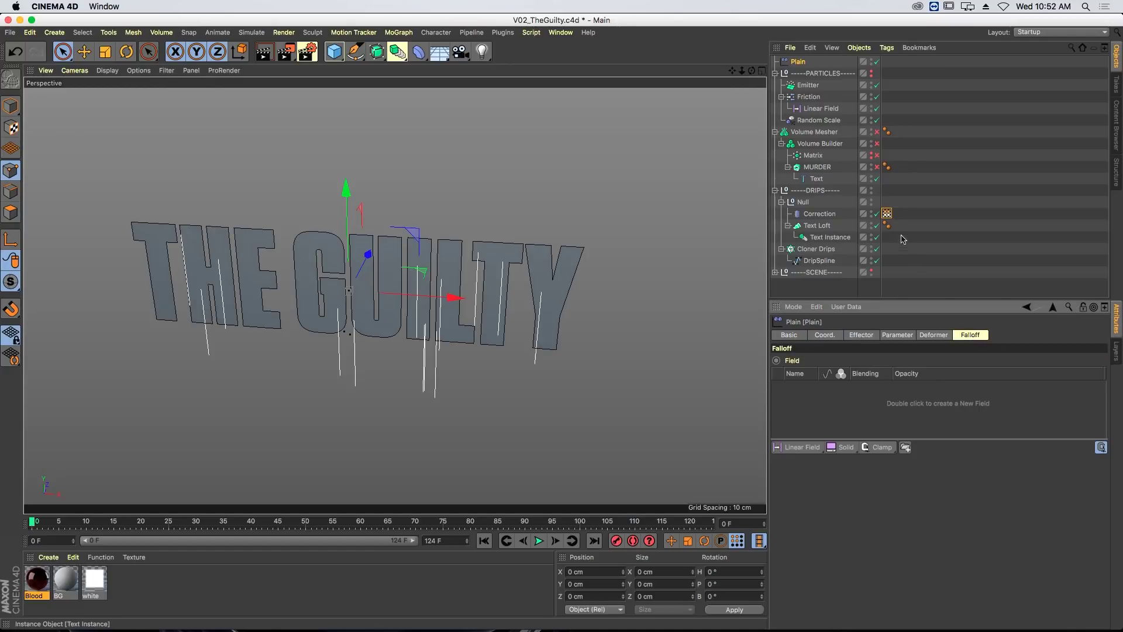
drag(888, 215, 855, 402)
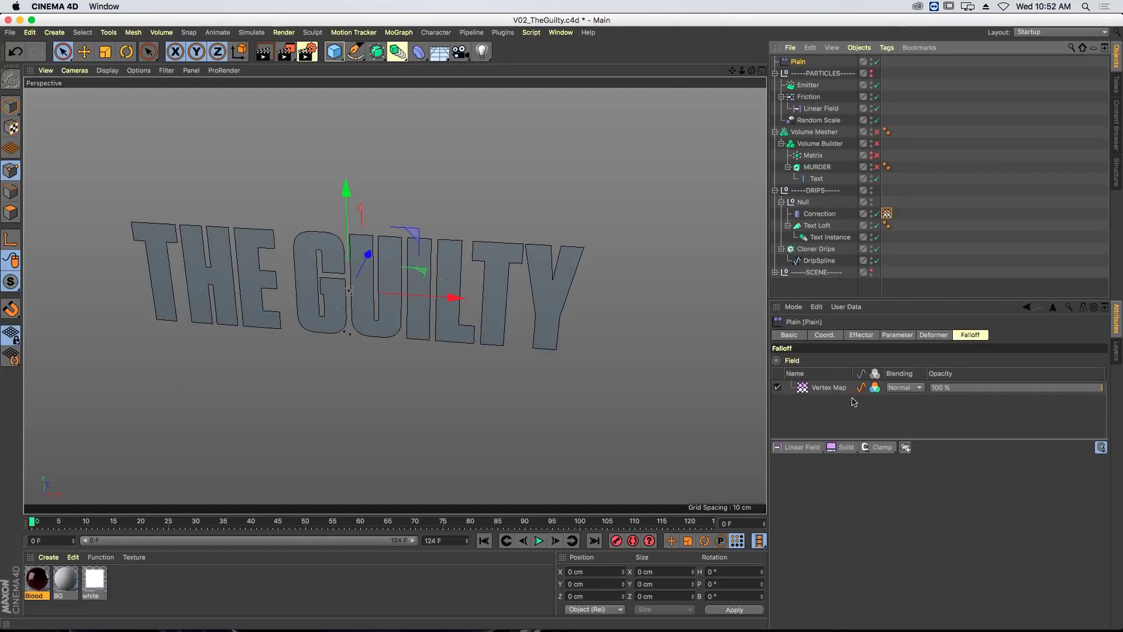
click(539, 541)
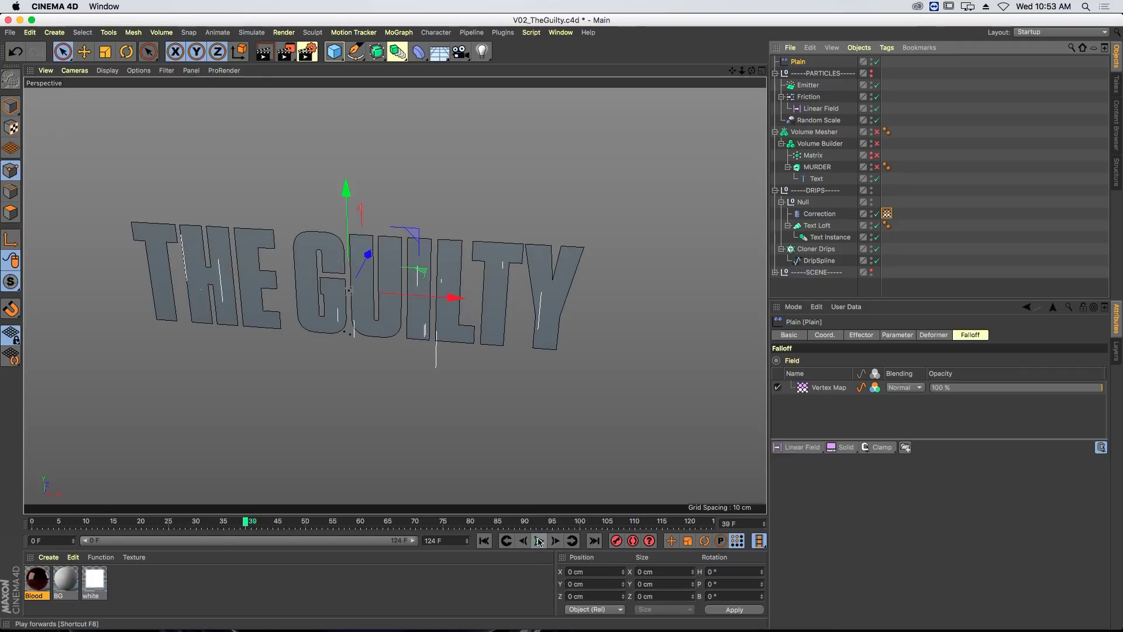
- Hide the DRIPS group and play the animation from frame 0 to check the meshed drips
click(485, 541)
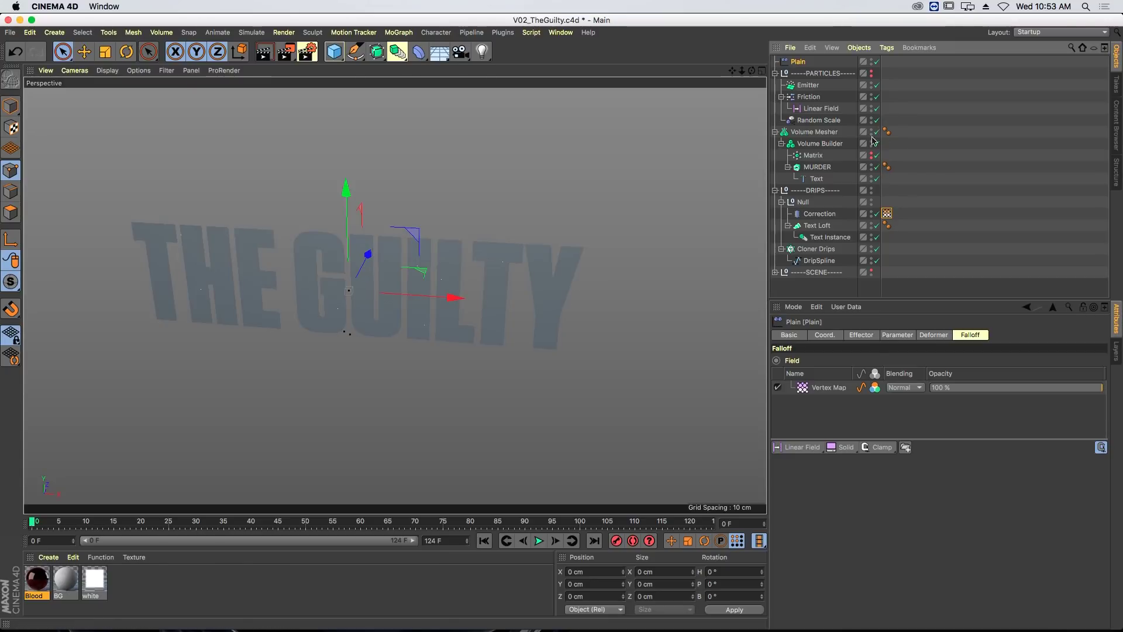
click(871, 193)
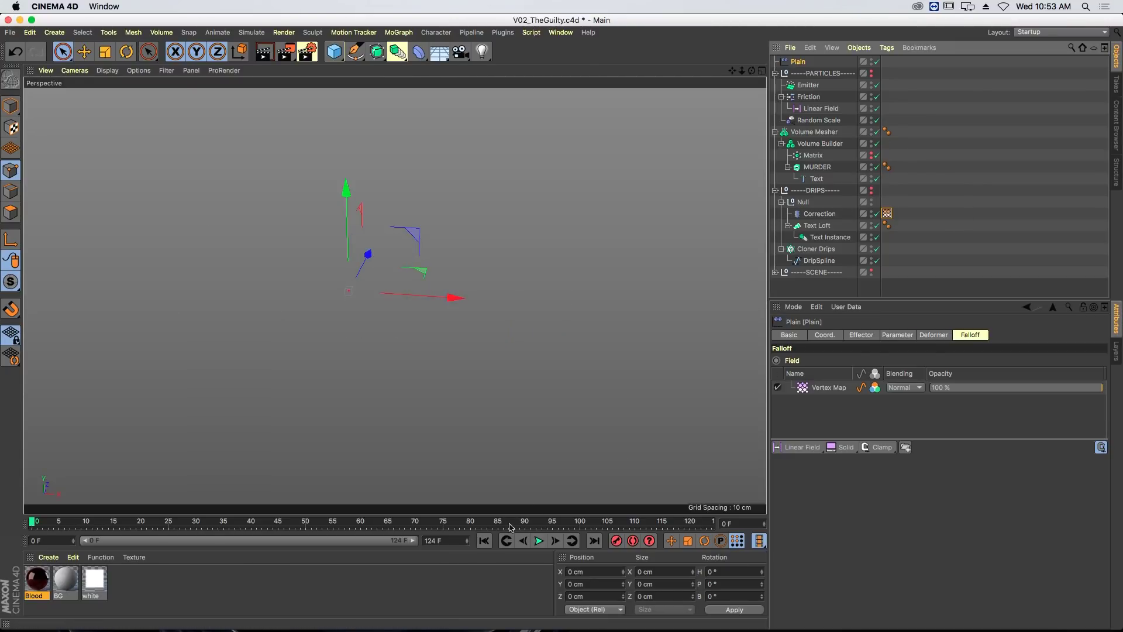
click(539, 541)
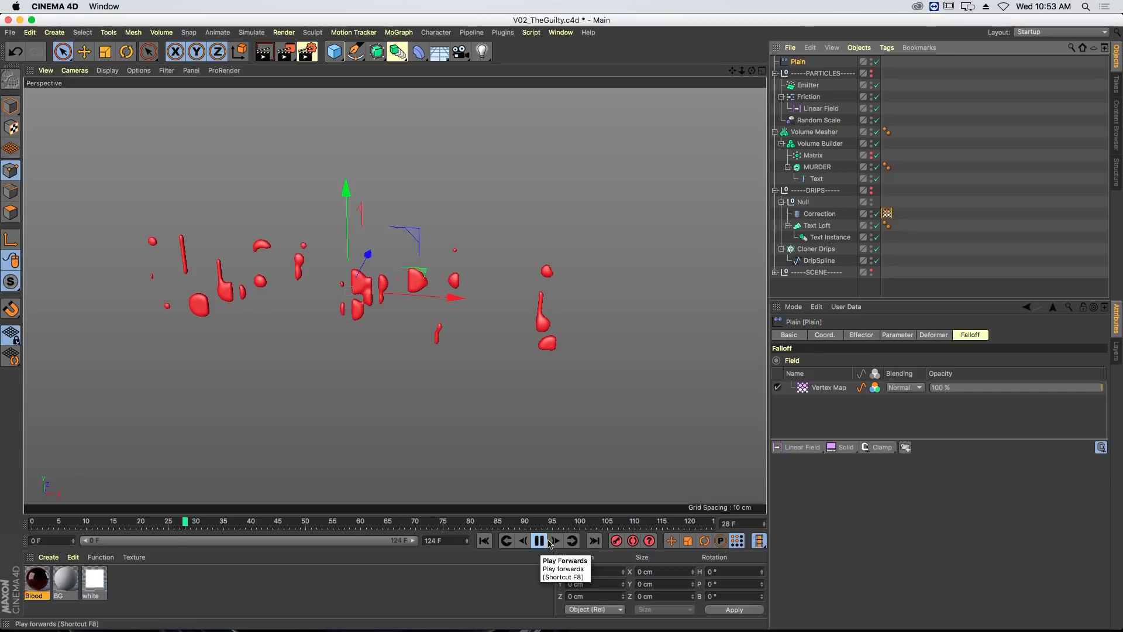
- Set the Cloner Drips seed to 1234559 and replay the animation from frame 0 to check the new drip placement
click(818, 249)
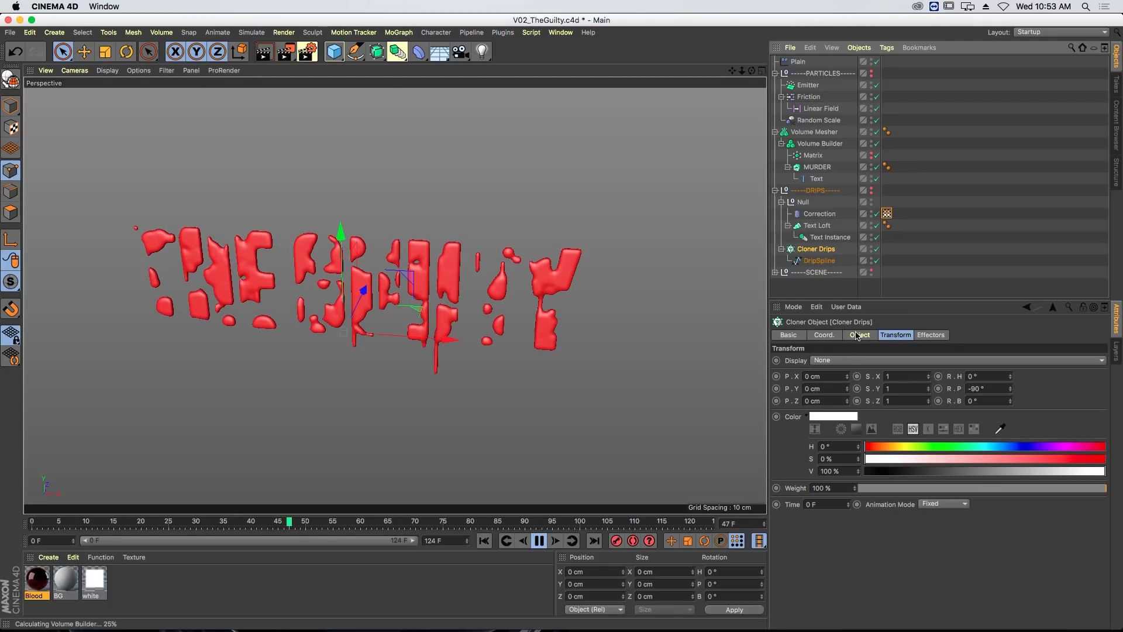
click(539, 541)
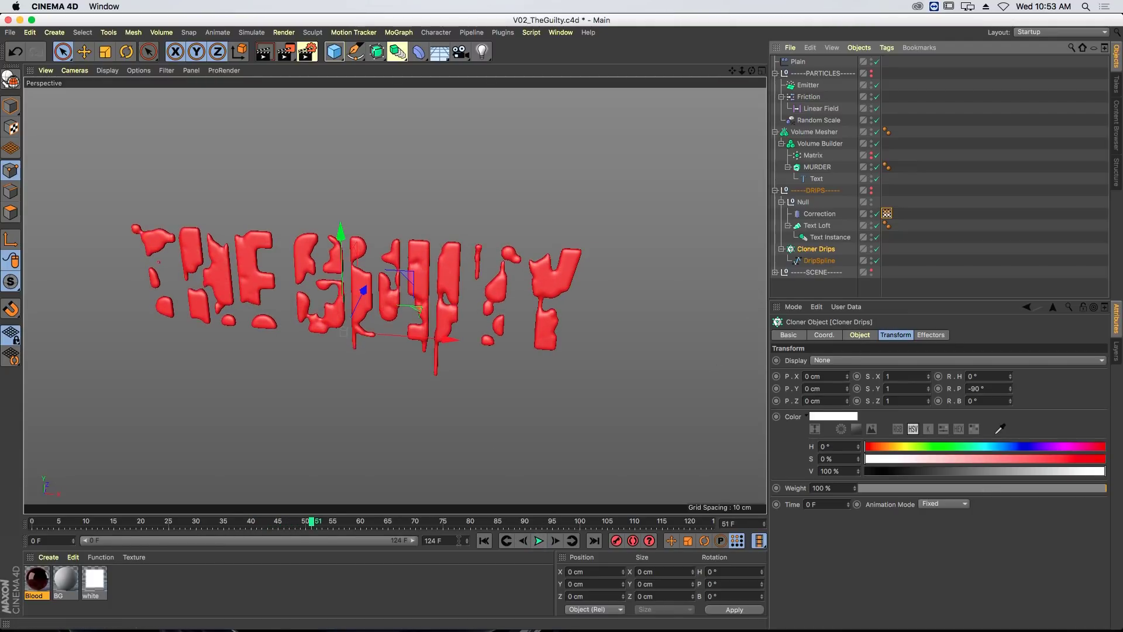
click(484, 540)
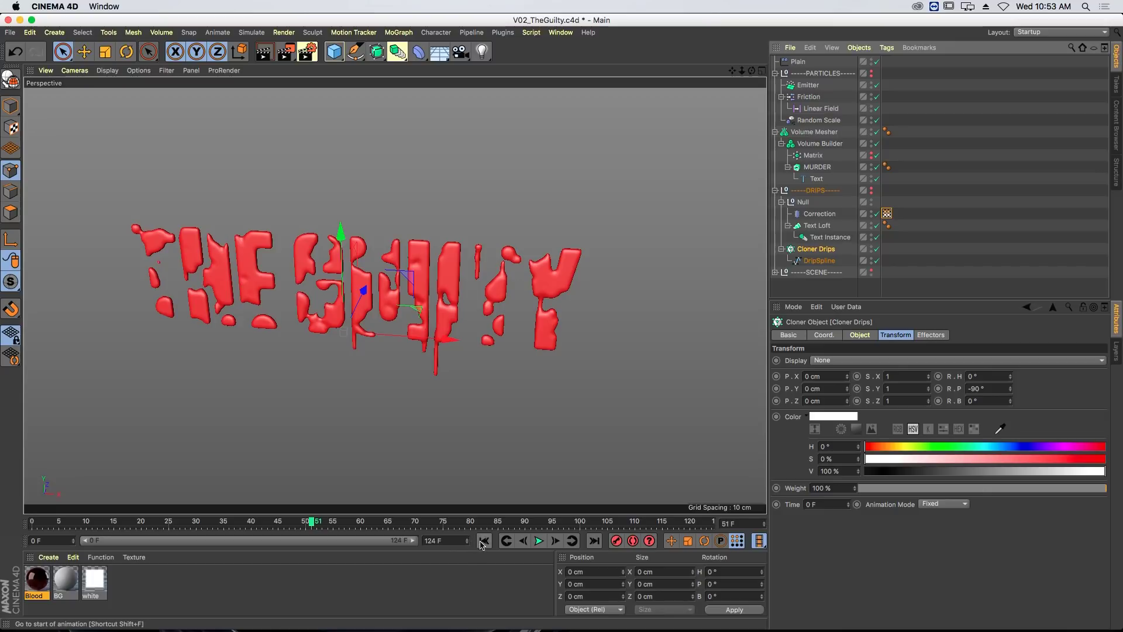
click(860, 336)
click(852, 483)
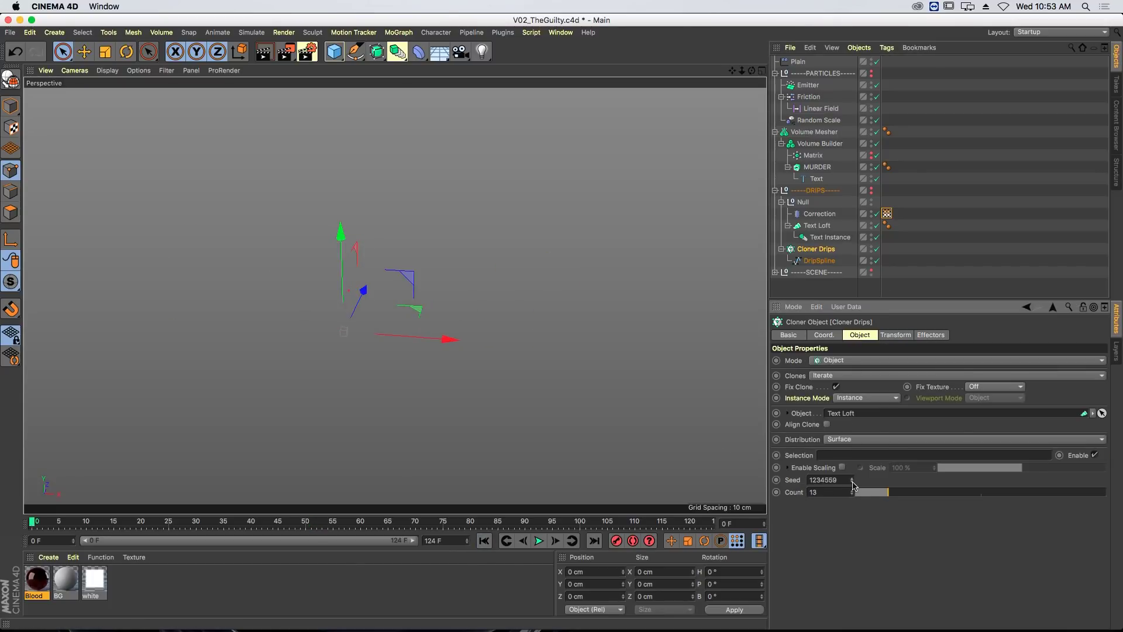
click(539, 541)
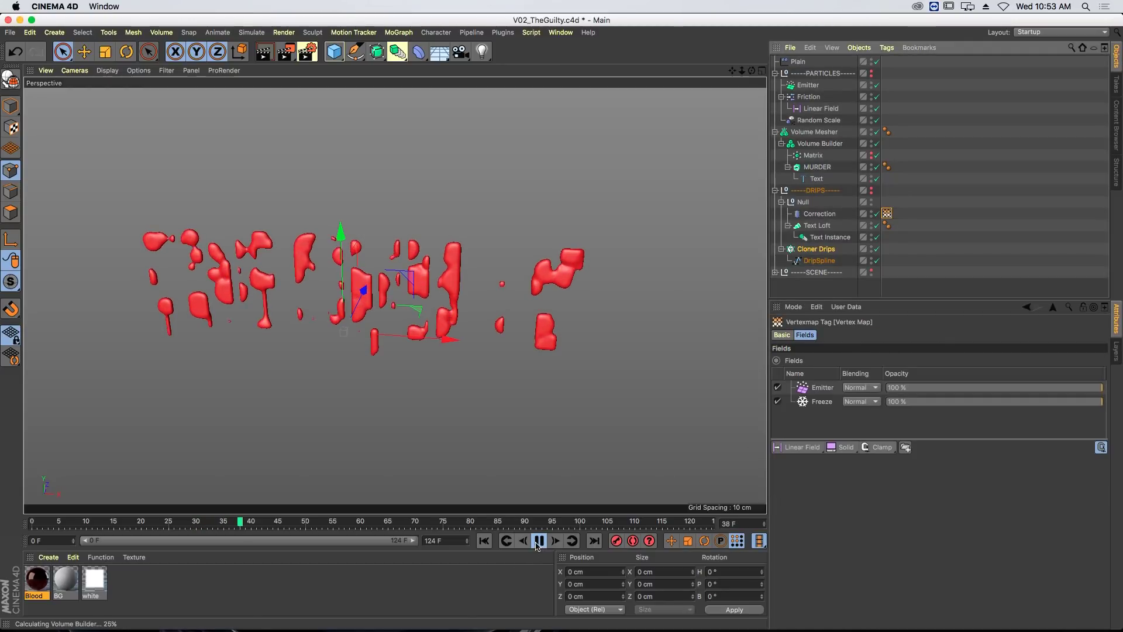
- Return to frame 0 and add a Curve layer above the Emitter in the vertex map's fields
click(485, 541)
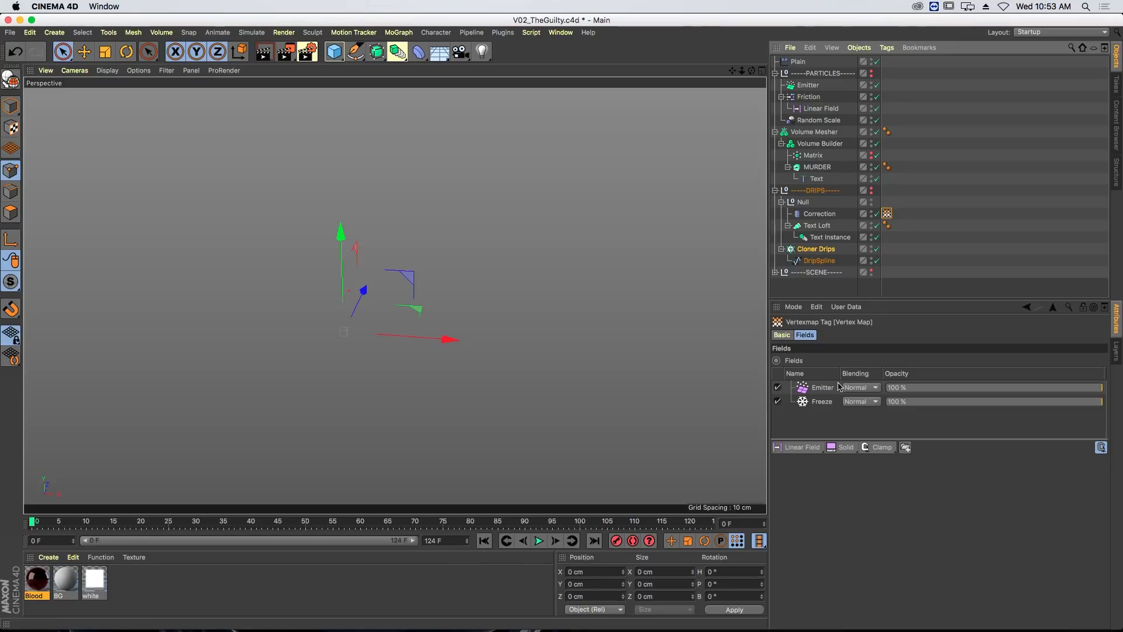
click(820, 390)
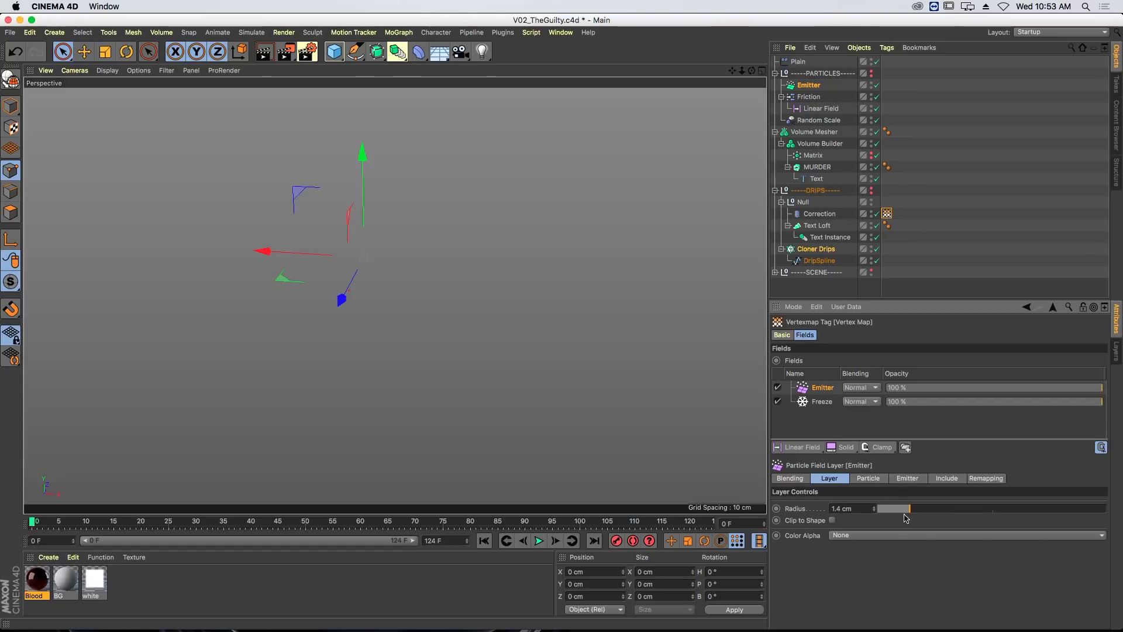
click(878, 448)
click(892, 496)
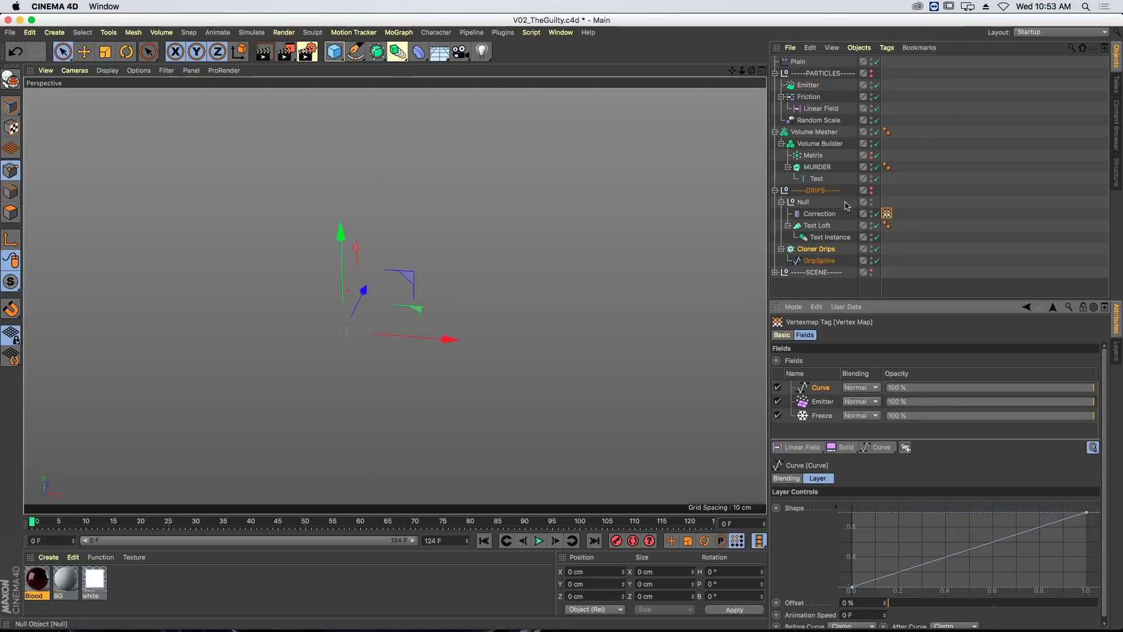
- Show the DRIPS group and reshape the vertex map's Curve layer into a steeper S-curve running from about 0.4 to about 0.8
click(836, 214)
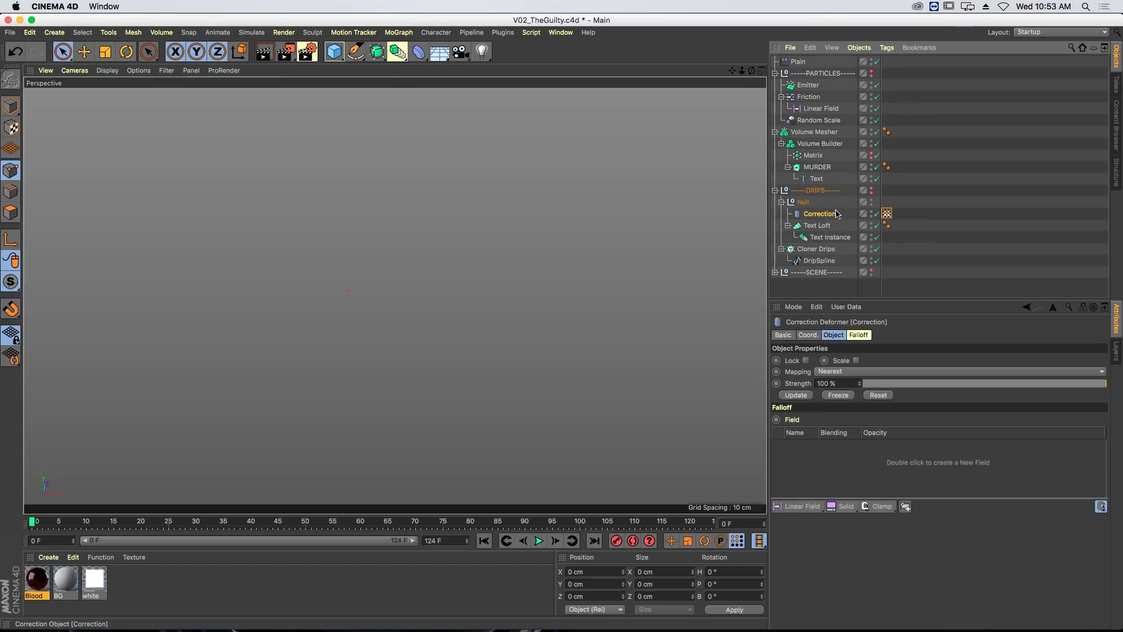
click(872, 190)
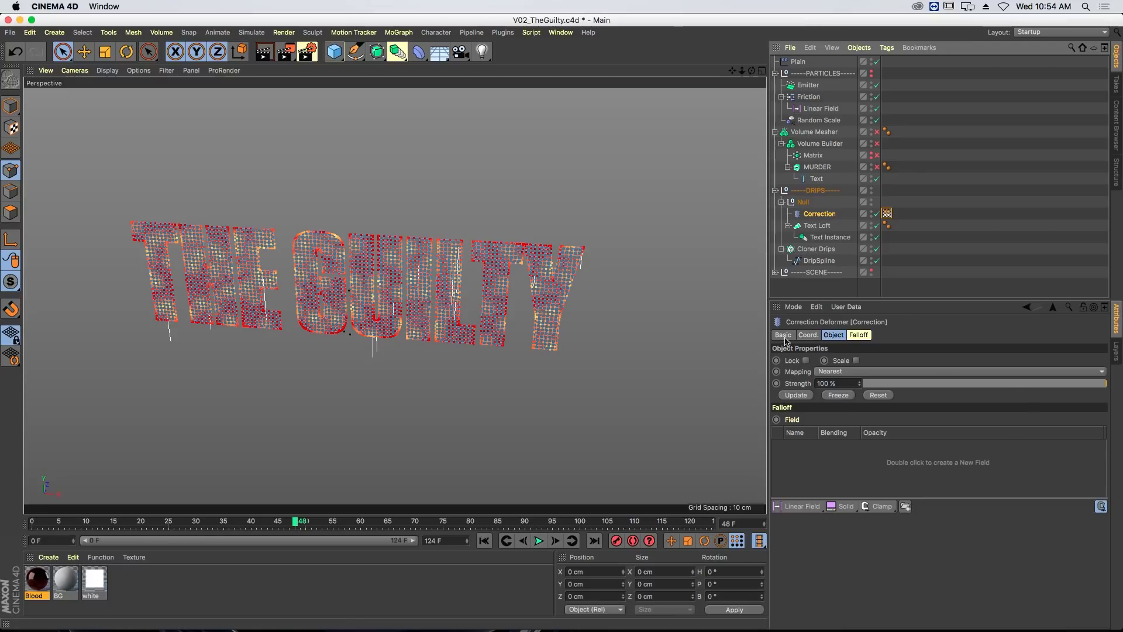
click(887, 214)
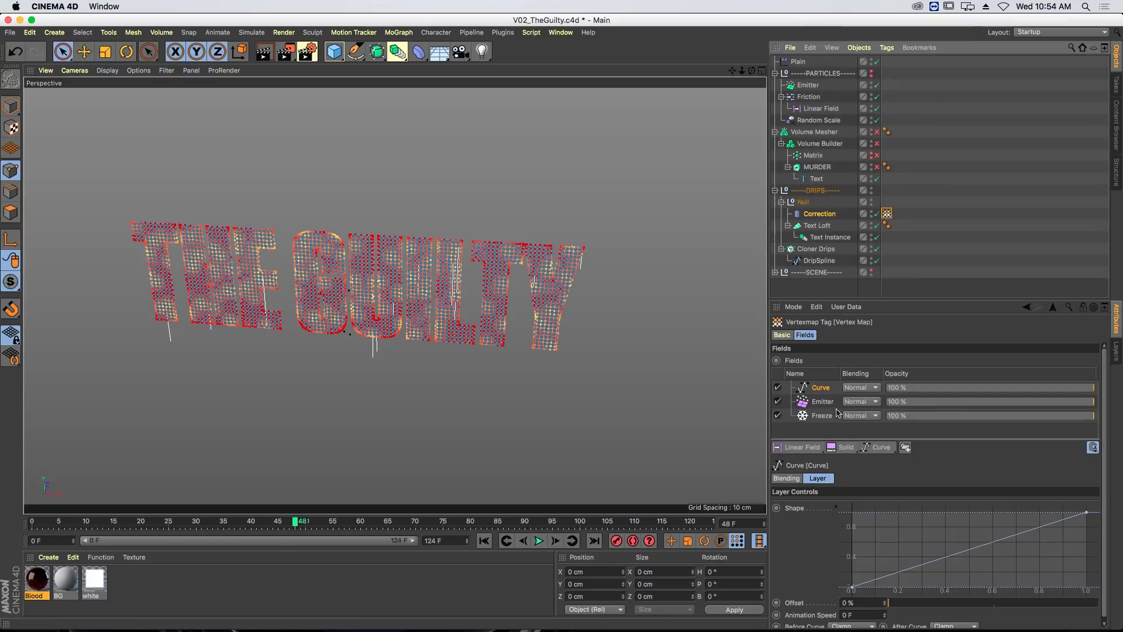
drag(1090, 515, 1038, 513)
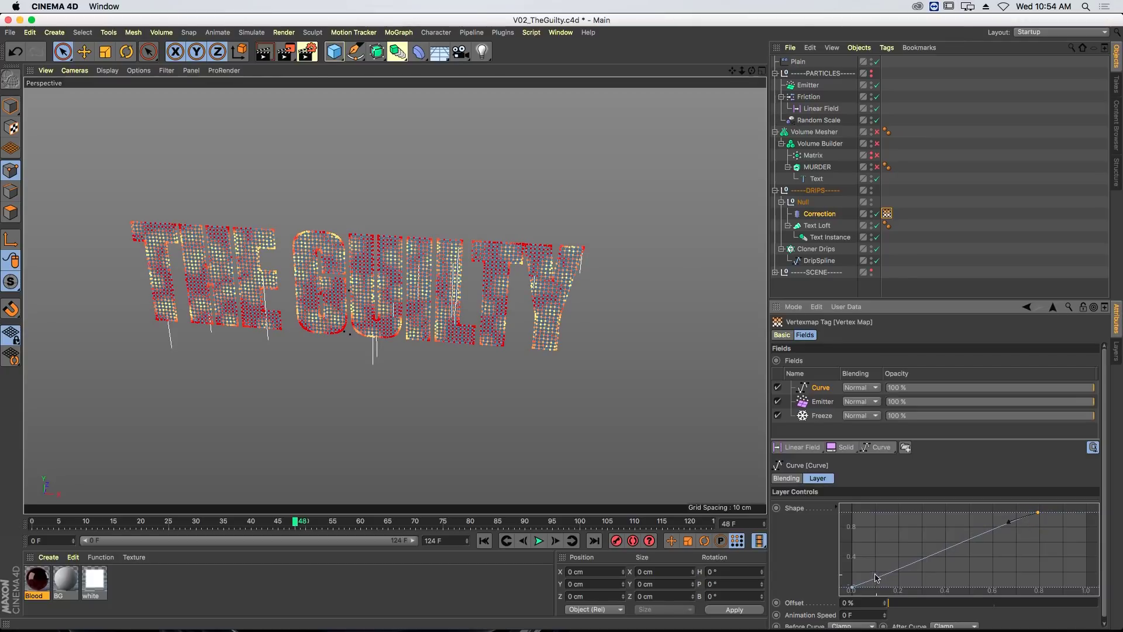
drag(852, 588, 917, 603)
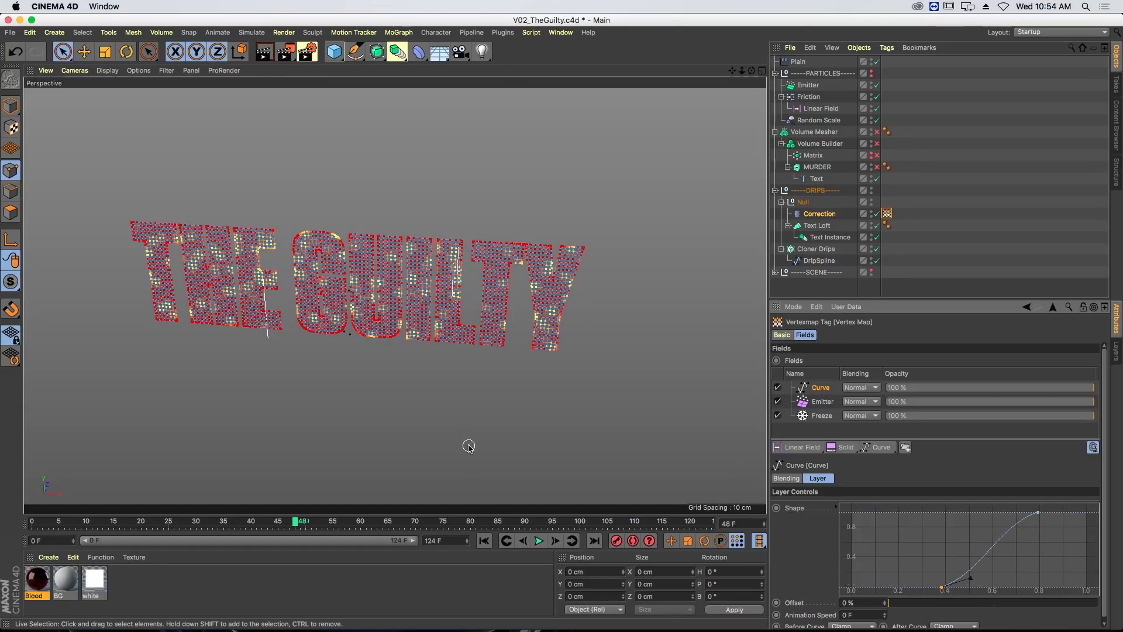
- Return to frame 0, re-enable the Volume Mesher through MURDER objects, and hide the DRIPS group for playback
click(506, 542)
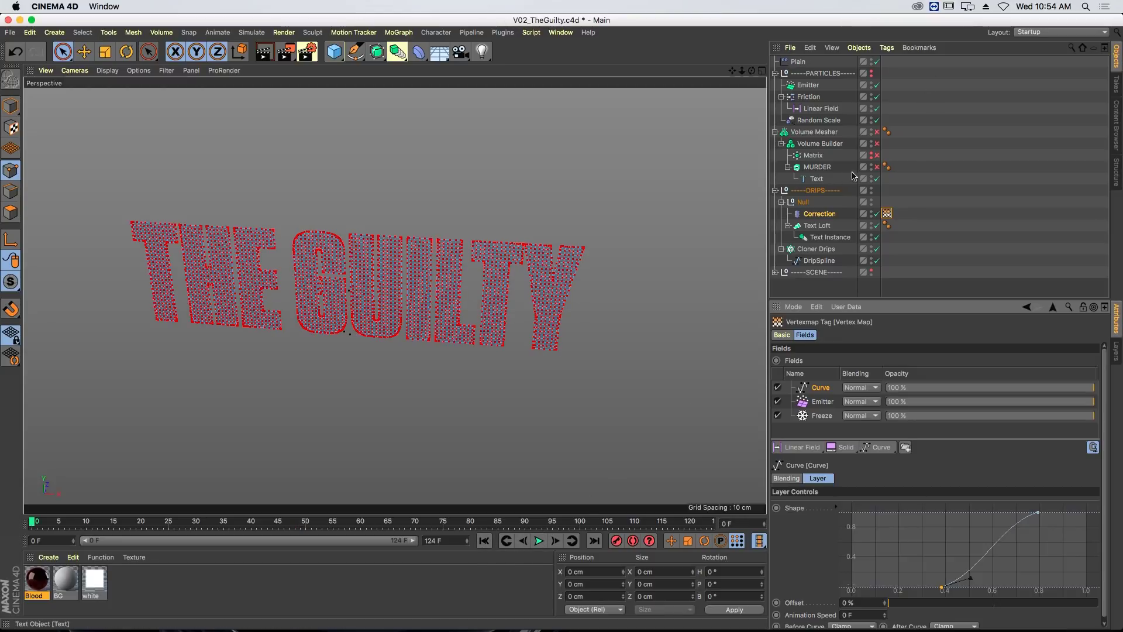
drag(877, 167, 877, 132)
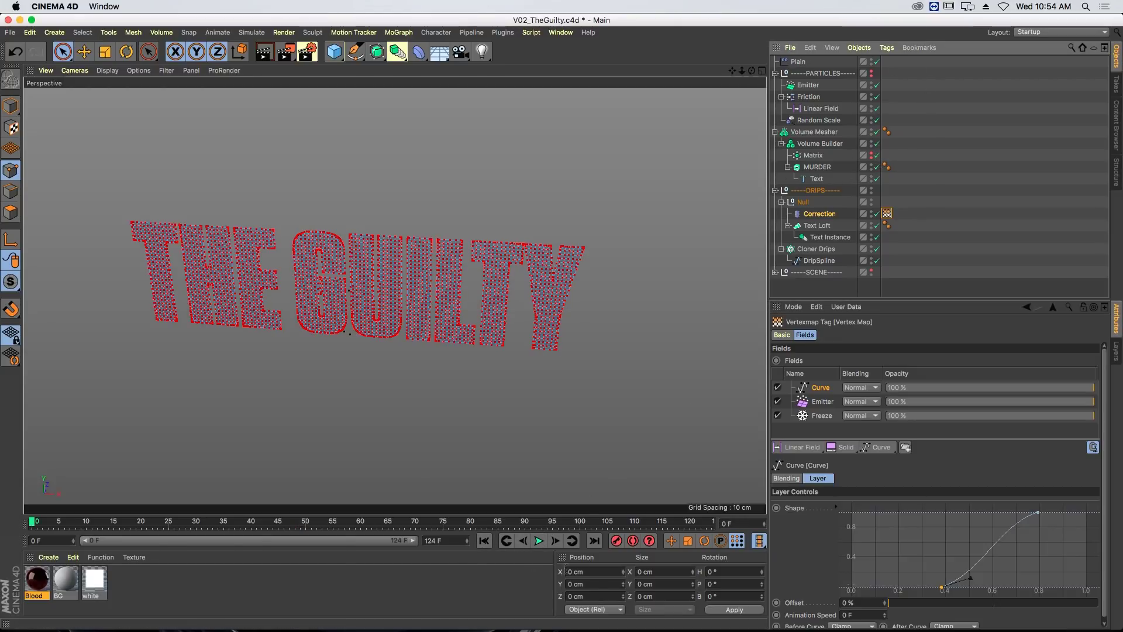
click(872, 190)
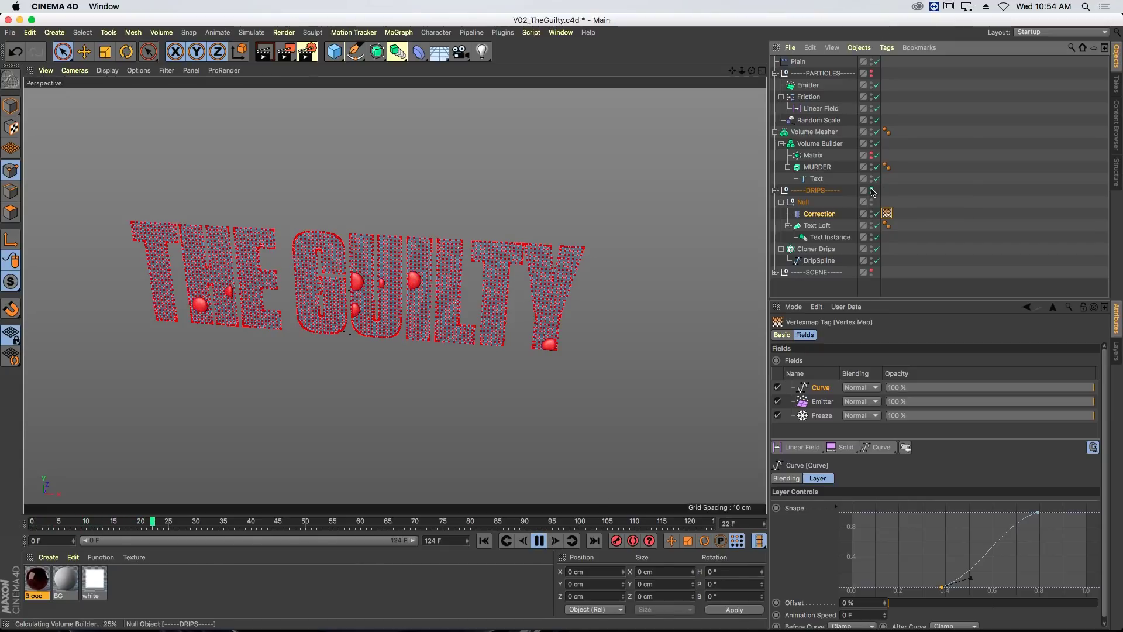
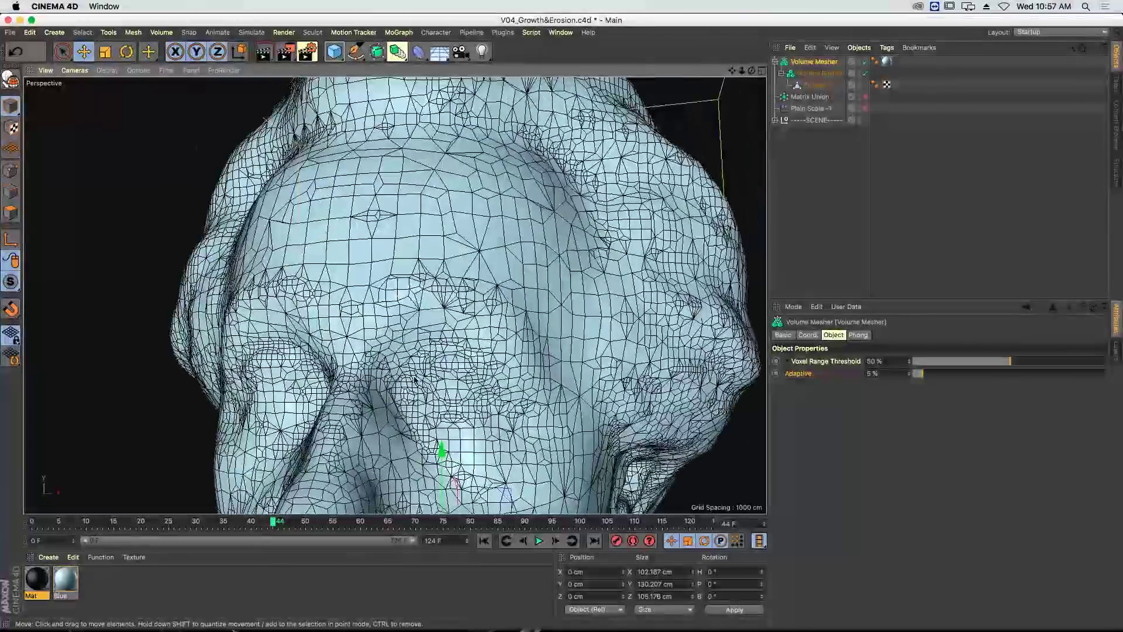
- Set the Volume Mesher's Adaptive value to 0% on the Einstein head
alt+drag(392, 171, 367, 219)
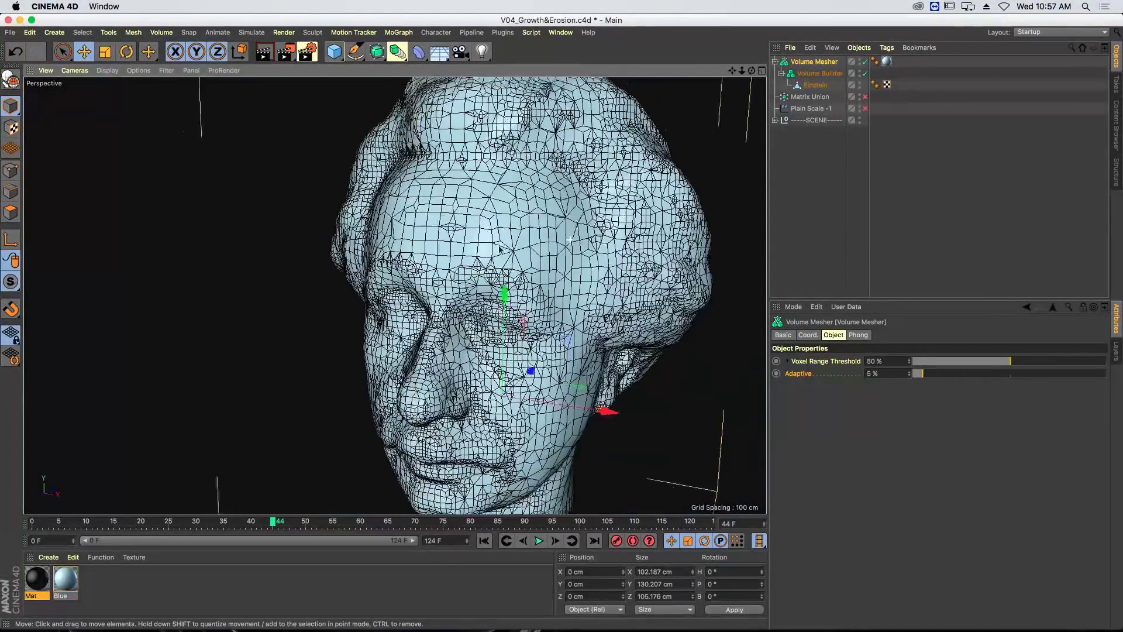
alt+drag(410, 187, 383, 253)
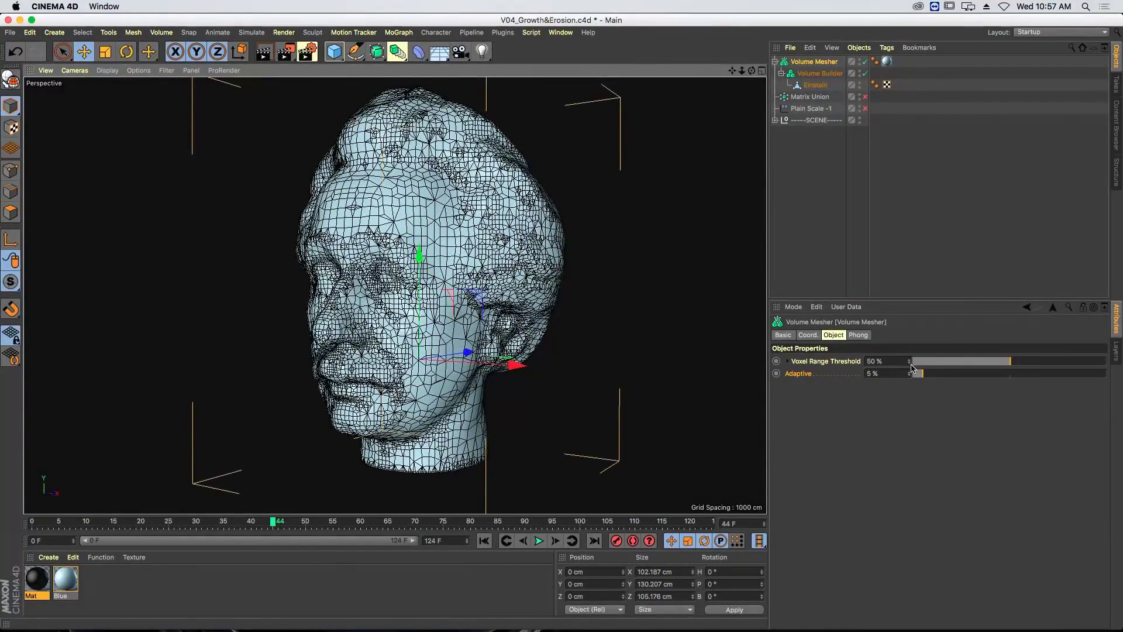
drag(923, 379, 900, 371)
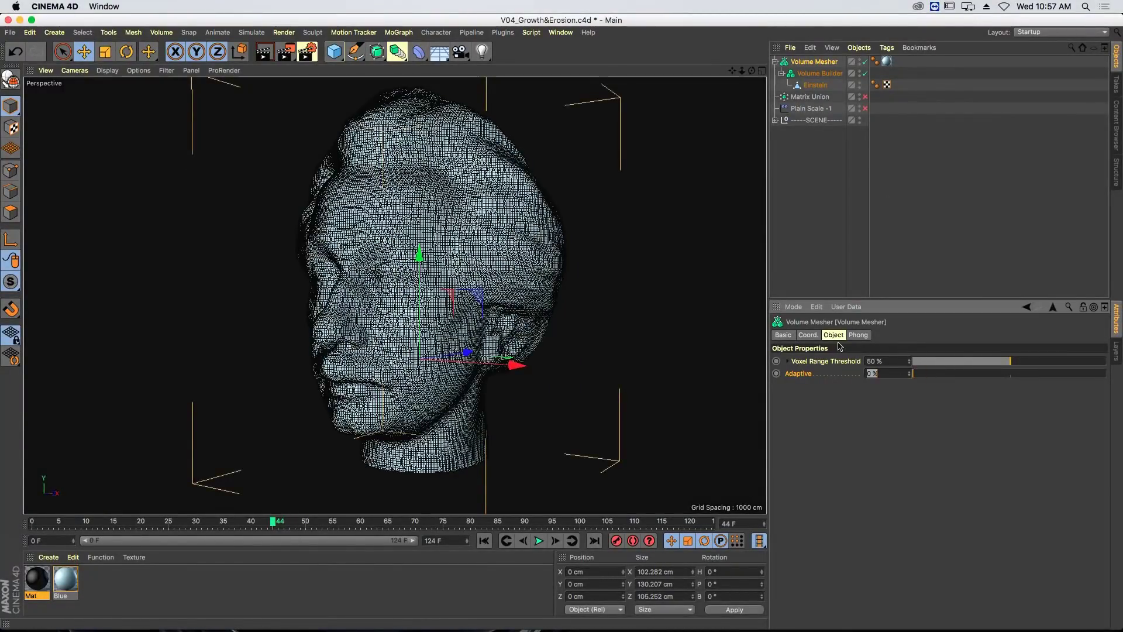
- Deselect all objects and switch the viewport display to Gouraud Shading without wireframe lines
click(867, 241)
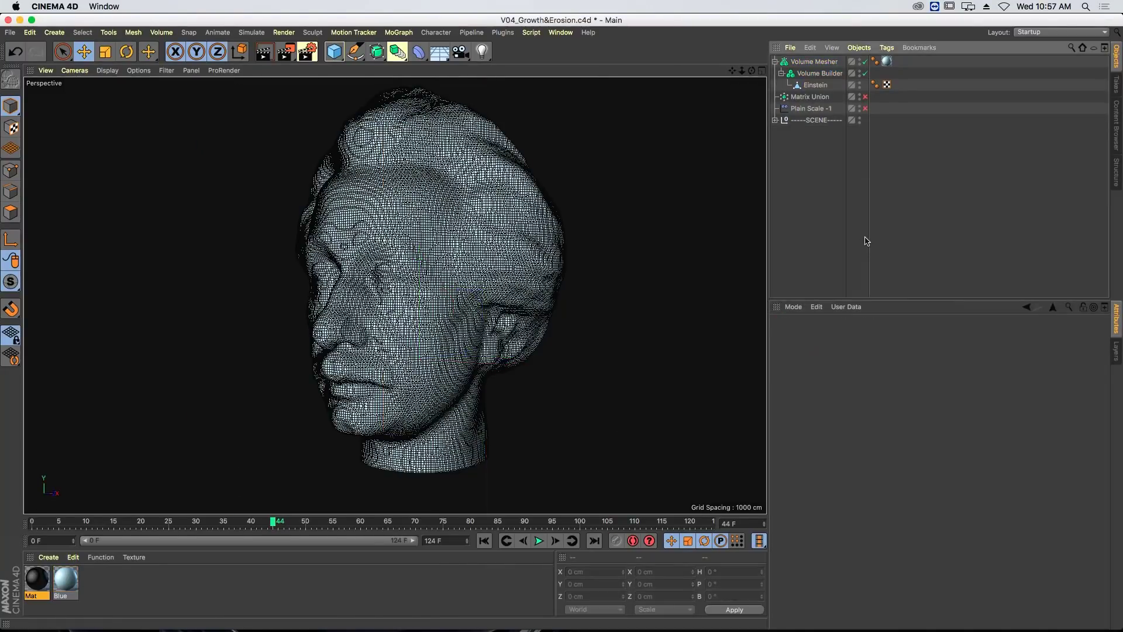
key(n)
key(a)
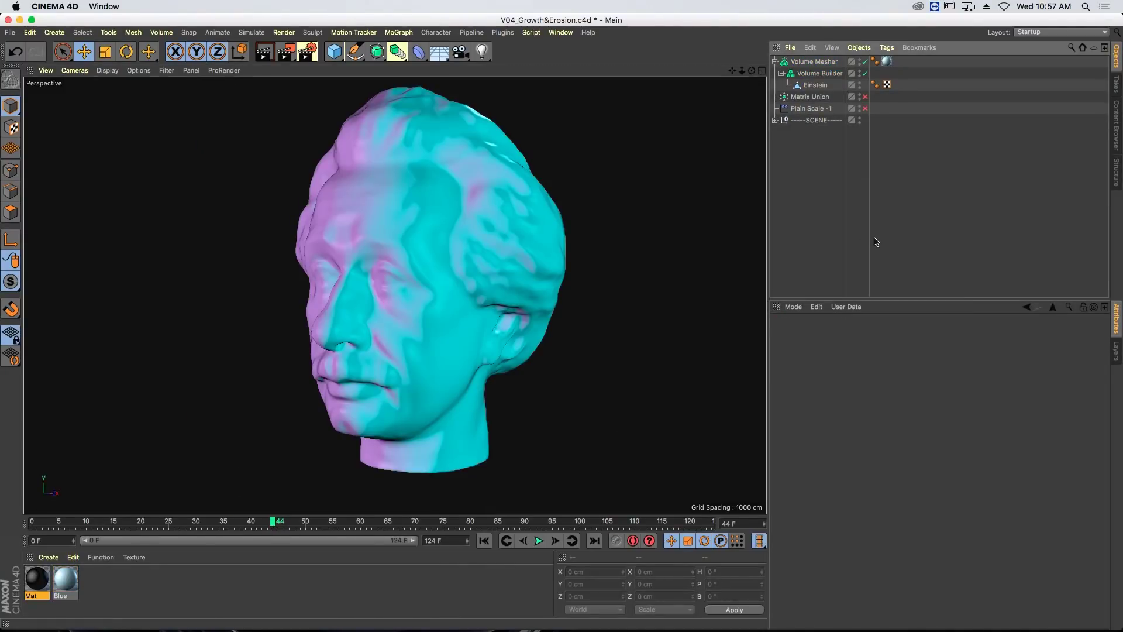
- Test the Volume Mesher's Voxel Range Threshold at 0% and set it to 51%
click(791, 62)
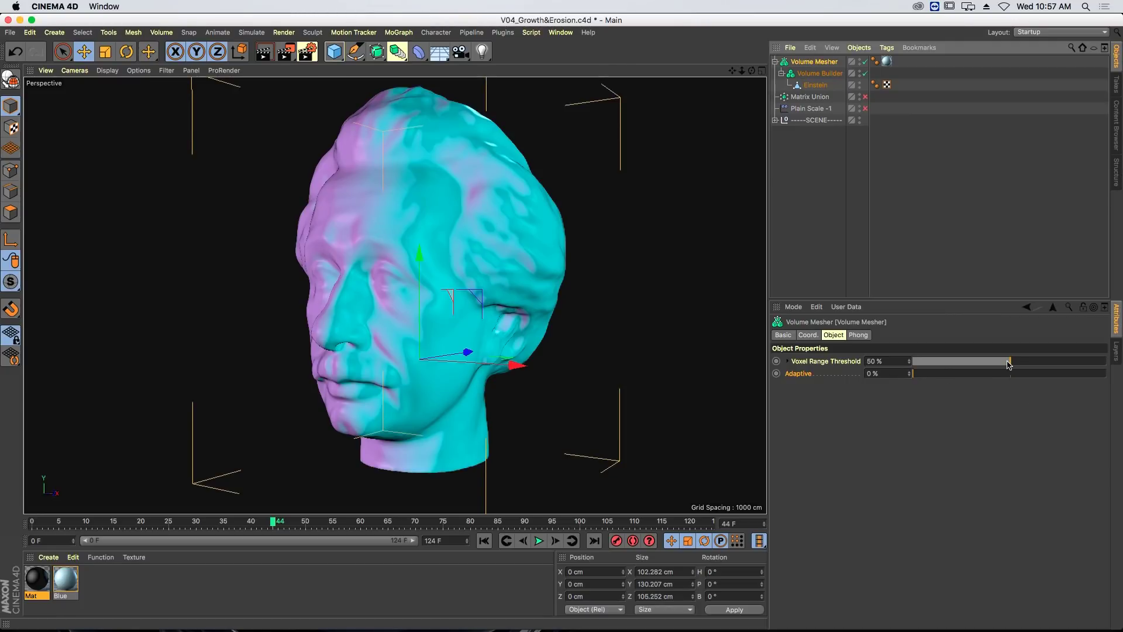
drag(1008, 364, 898, 368)
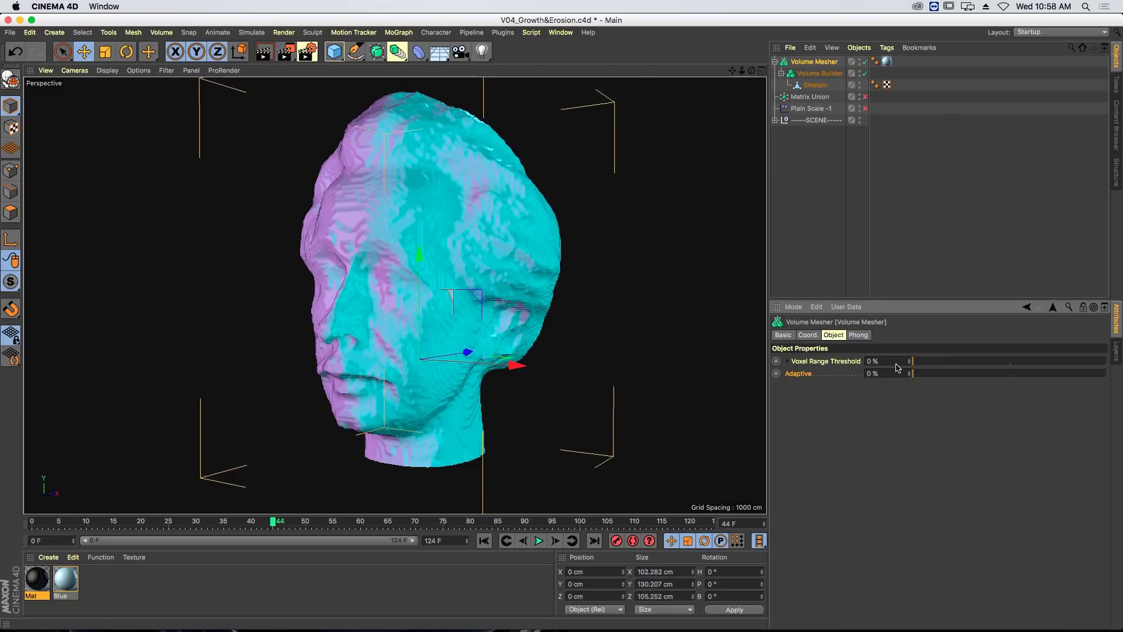
drag(898, 367, 1012, 383)
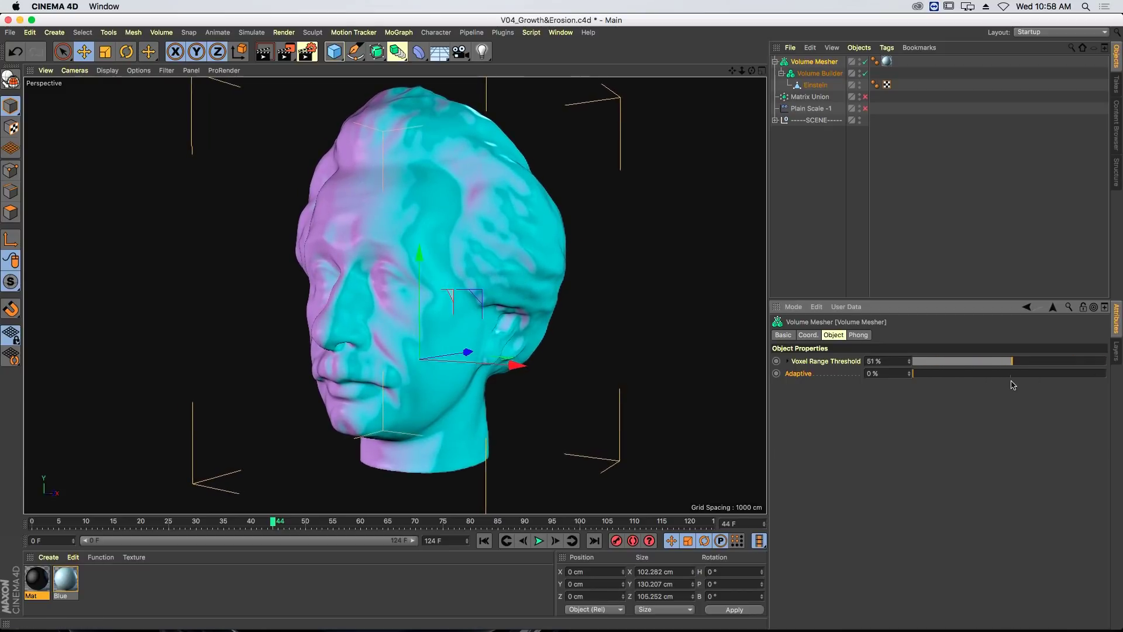
- Select the Volume Builder and collapse the sub-settings under its Voxel Size
click(822, 74)
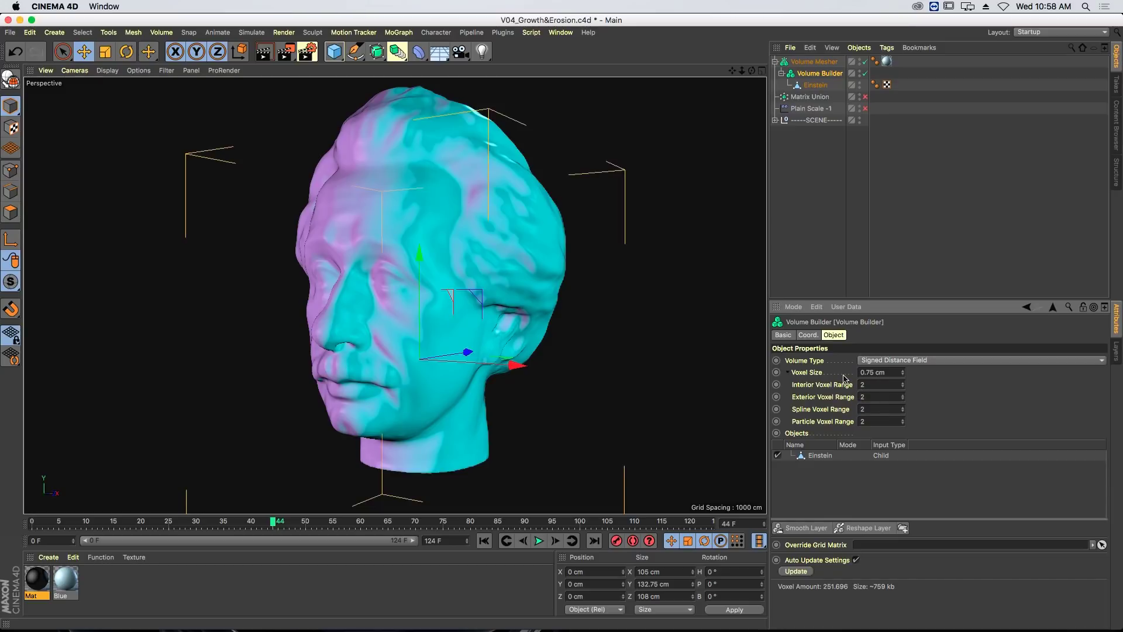
click(790, 372)
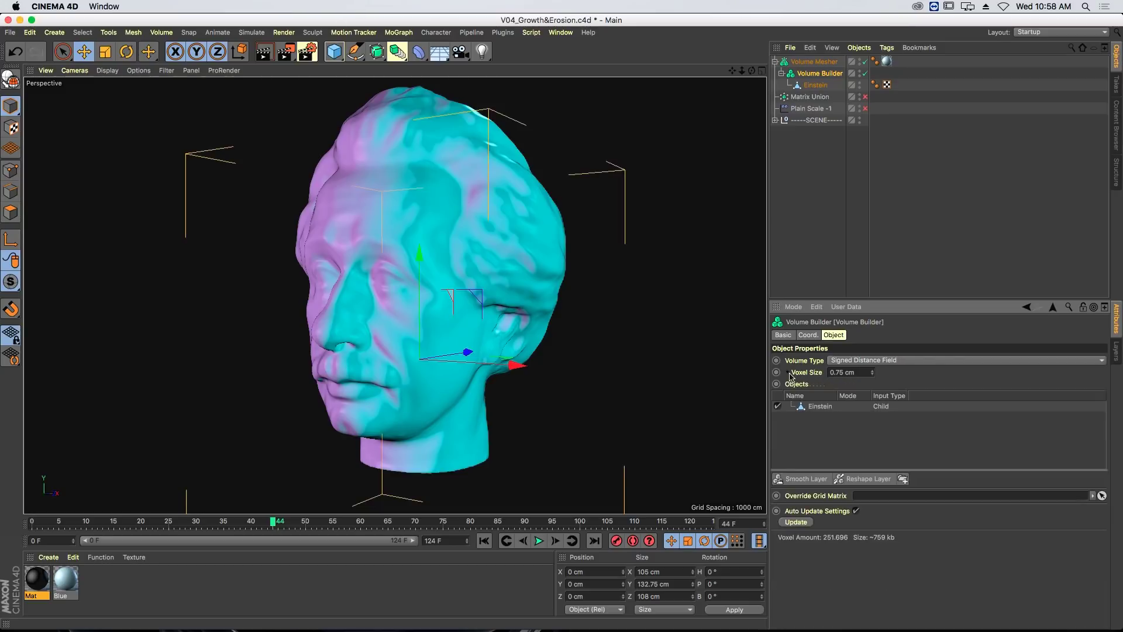
click(799, 174)
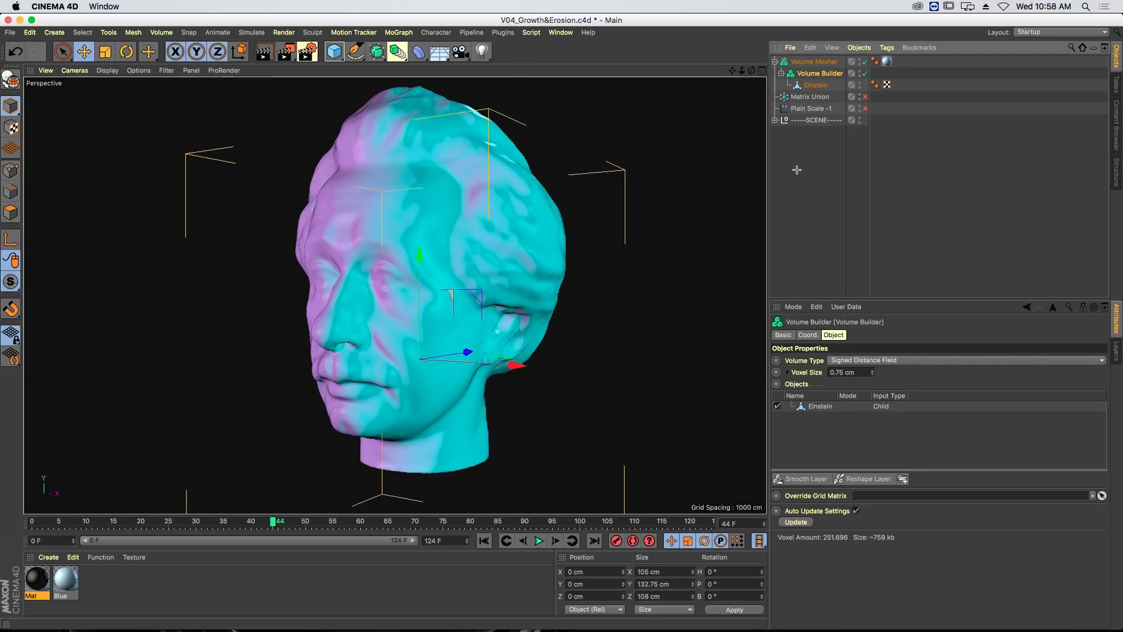
- Enable the Matrix Union object and the Plain Scale -1 effector
click(805, 98)
click(866, 95)
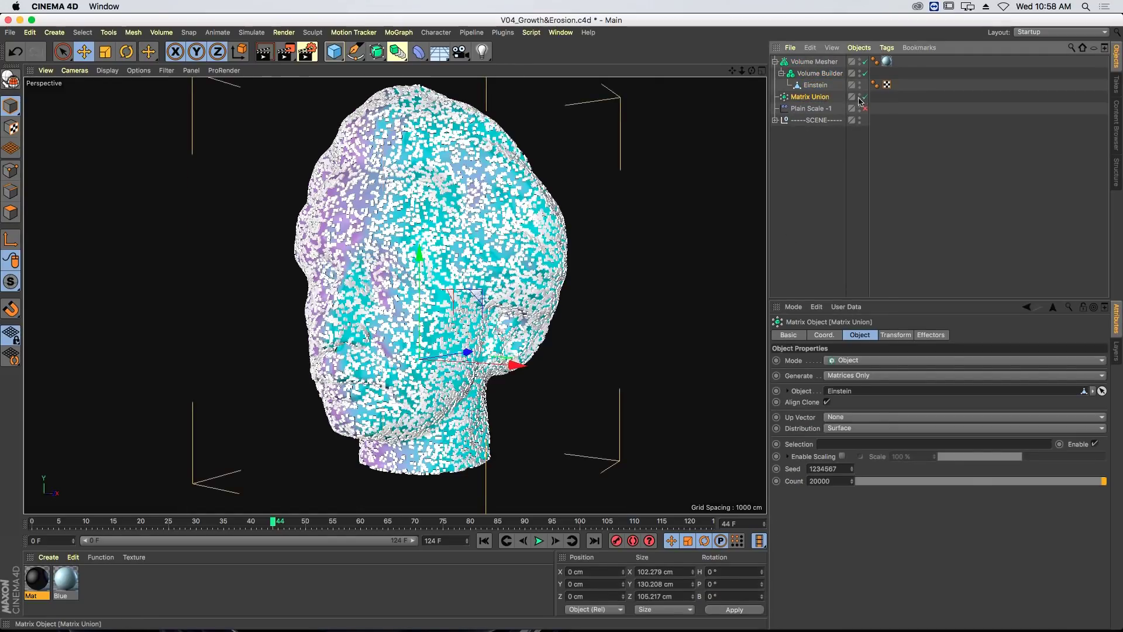
click(816, 106)
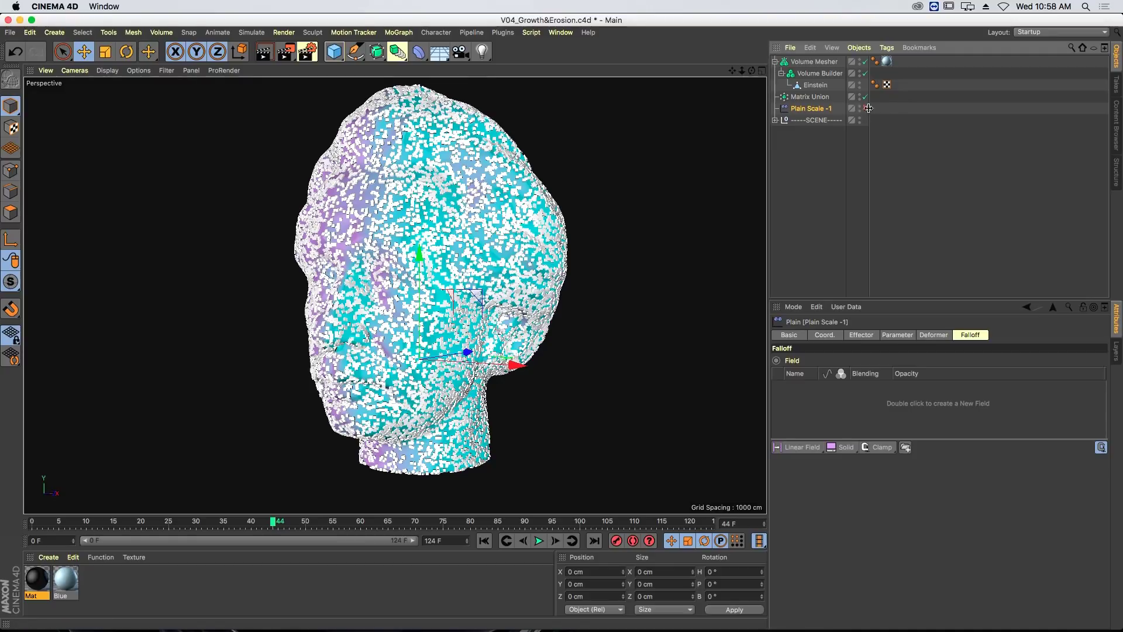
click(865, 108)
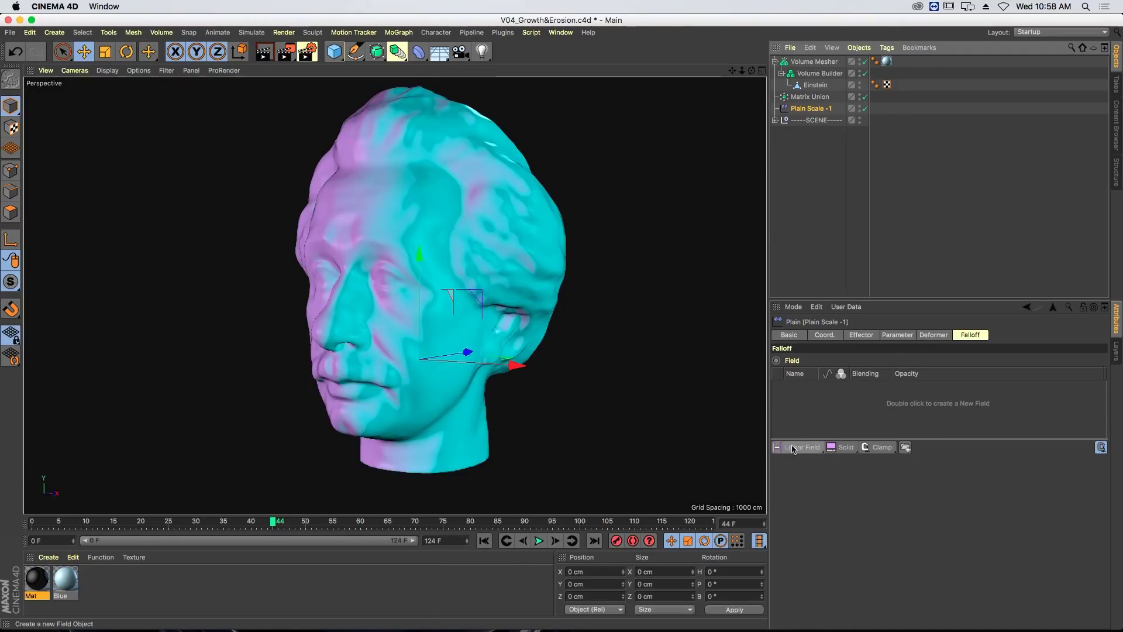
- Add a Random Field to Plain Scale -1's falloff with Random Mode set to Noise and Noise Type set to Stupi
drag(798, 451, 839, 565)
click(865, 505)
click(866, 539)
click(865, 528)
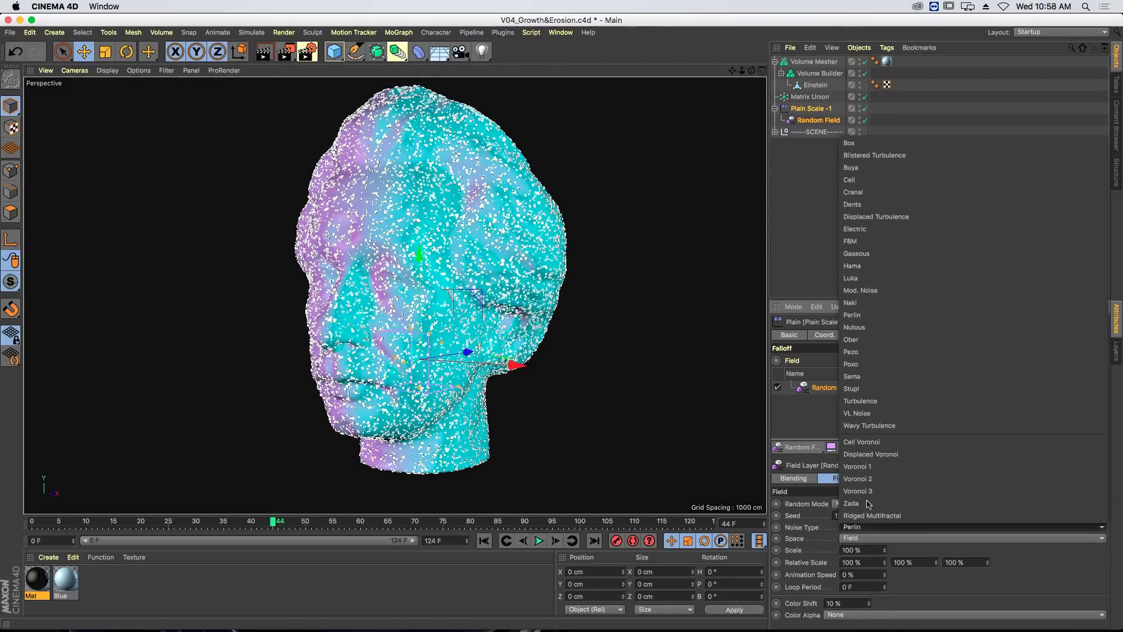
click(872, 398)
- Set the Random Field's noise Scale to 1500% and Animation Speed to 25%, and play the animation
click(869, 551)
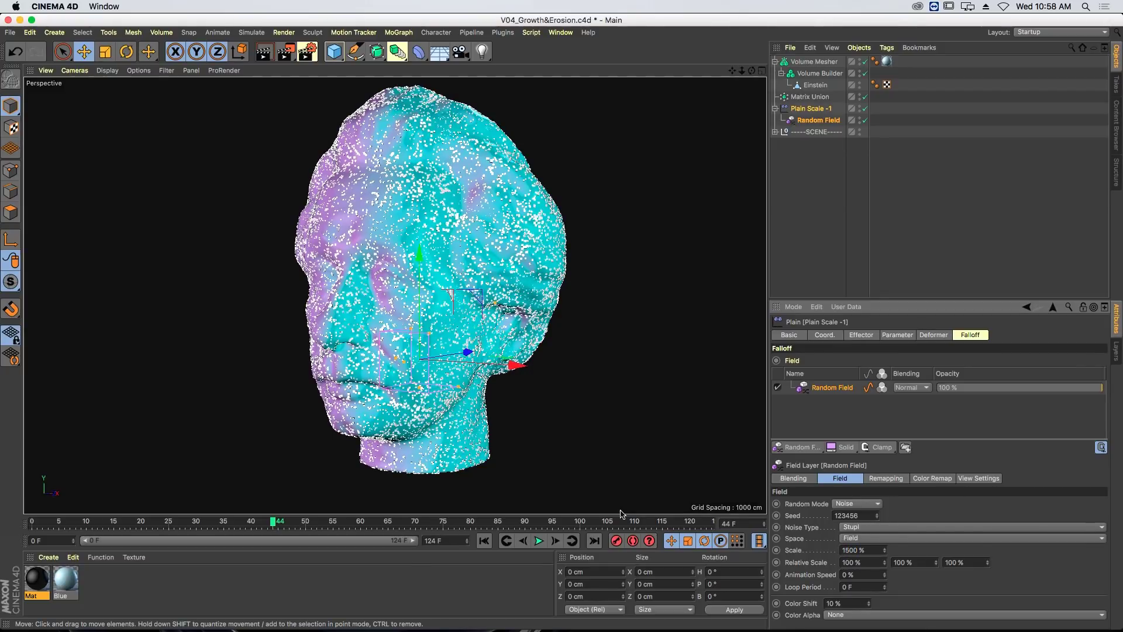
text(25)
key(Return)
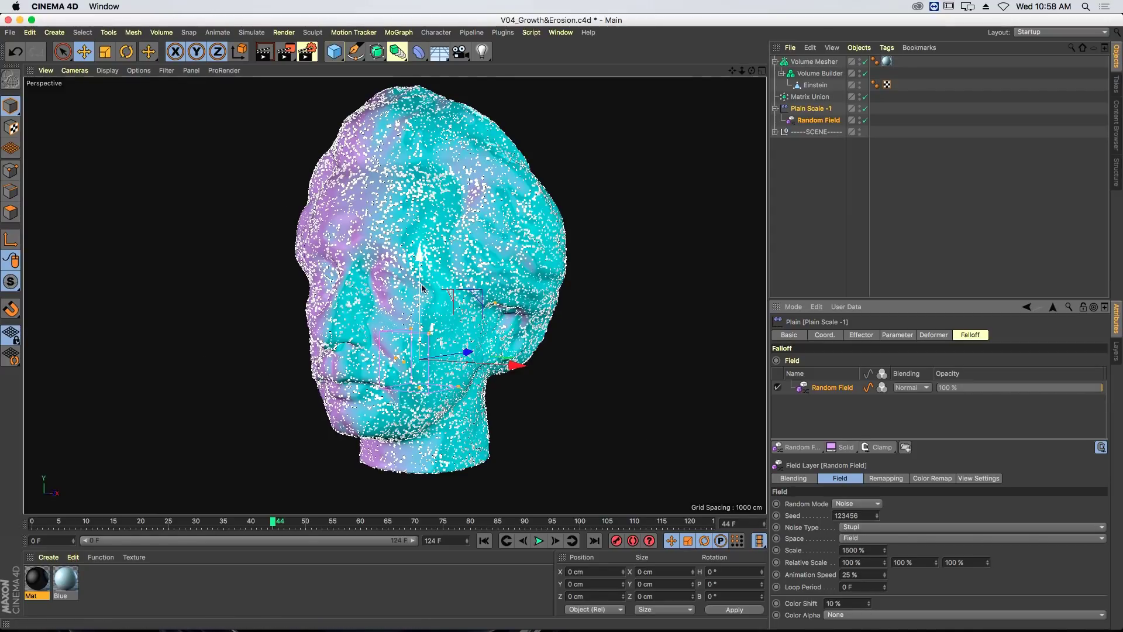
key(F8)
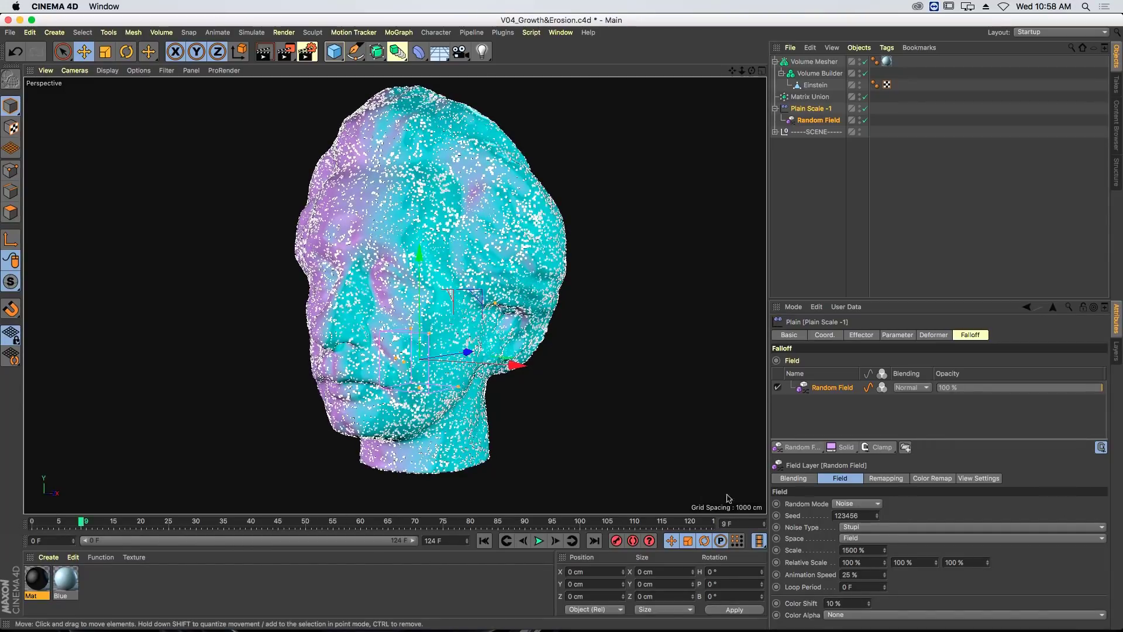
- Add a Curve modifier above the Random Field and steepen it by moving its end points inward to about 0.2 and 0.7
click(880, 447)
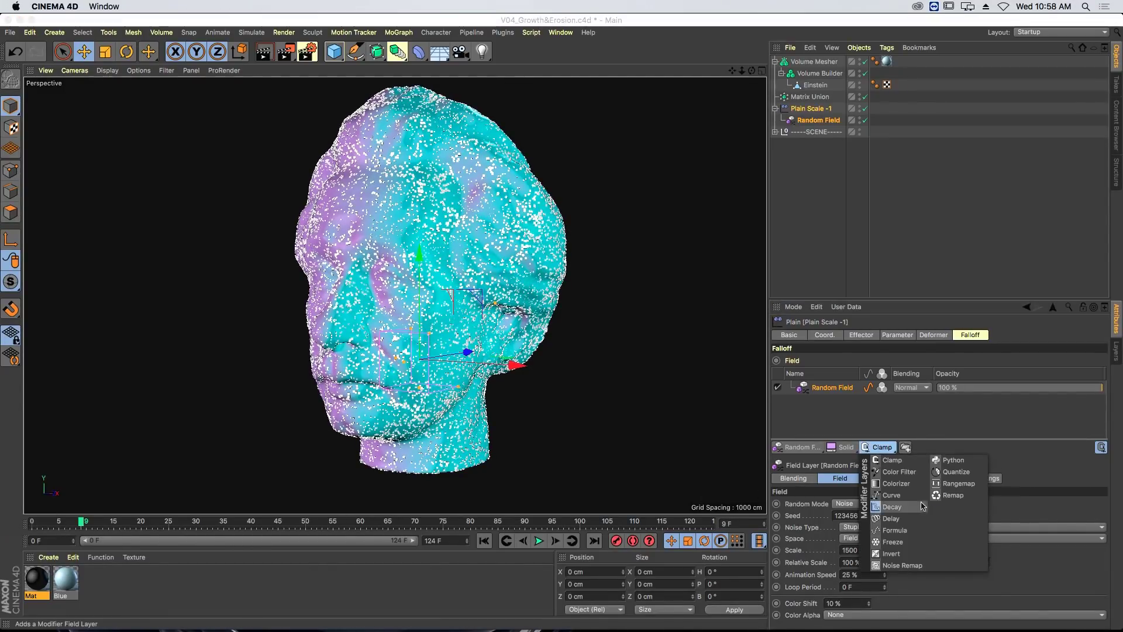
click(901, 496)
drag(1087, 514, 1013, 512)
drag(854, 585, 904, 607)
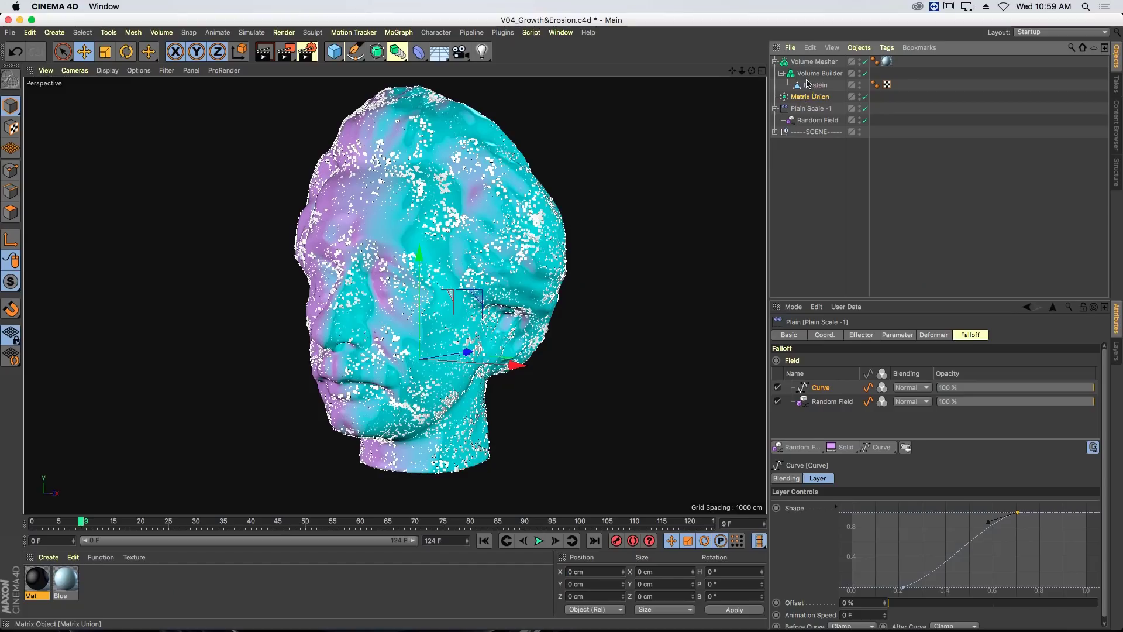
- Make Matrix Union a child of the Volume Builder above Einstein and inspect the meshed head
drag(808, 83, 809, 83)
click(818, 73)
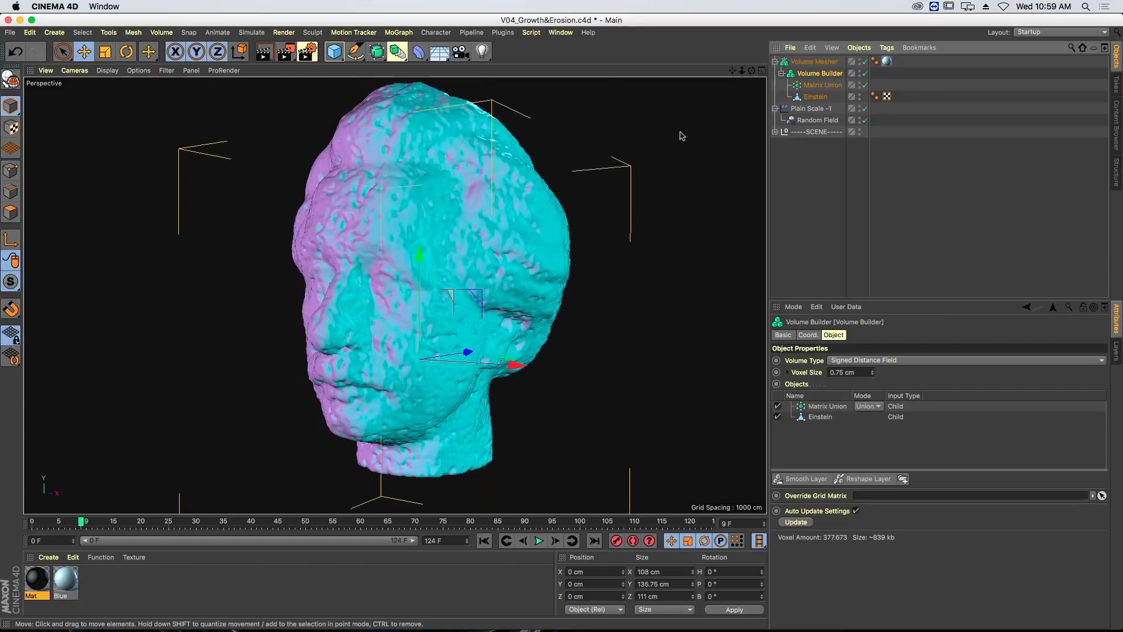
alt+drag(289, 268, 650, 220)
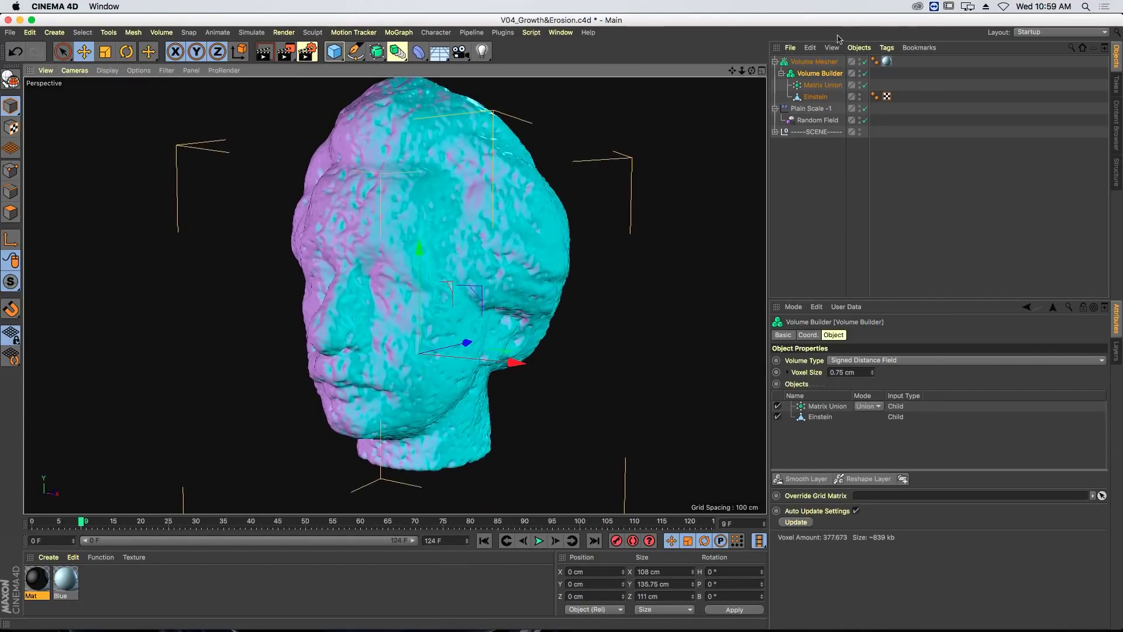
- Enable Use Particle Size for Matrix Union in the Volume Builder and hide the matrix object in the viewport
click(825, 86)
click(818, 73)
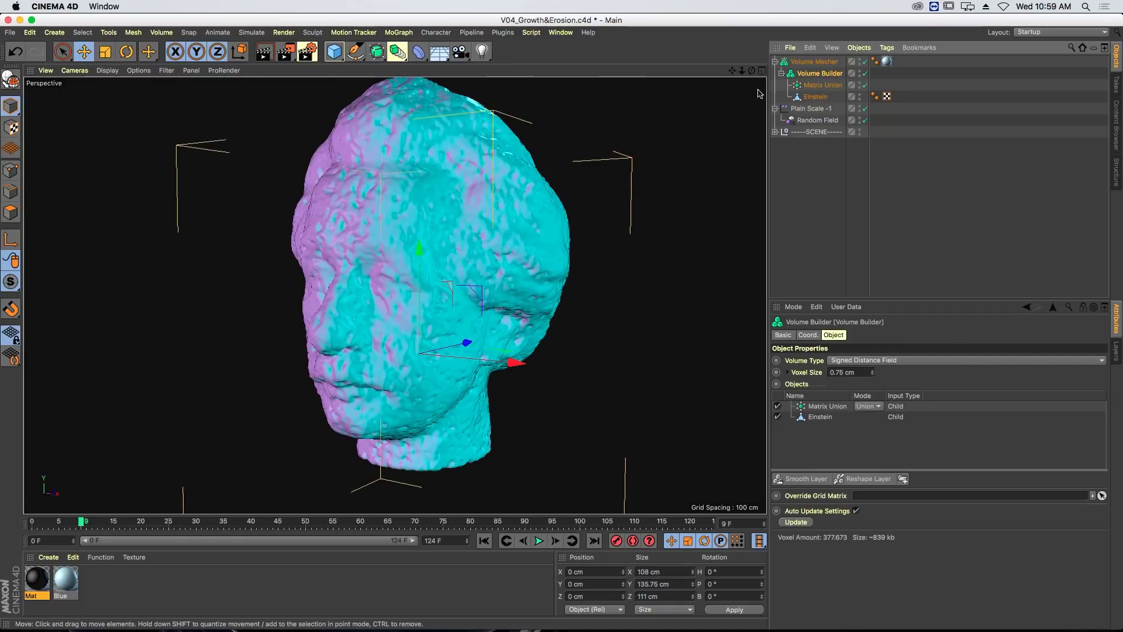
click(824, 407)
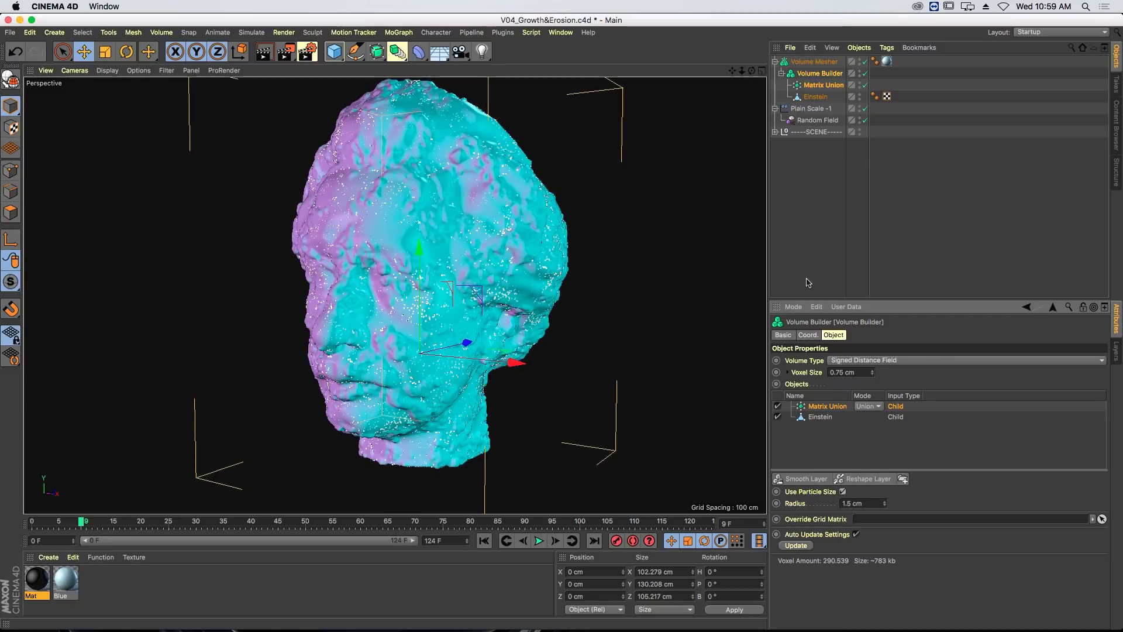
click(860, 84)
click(808, 229)
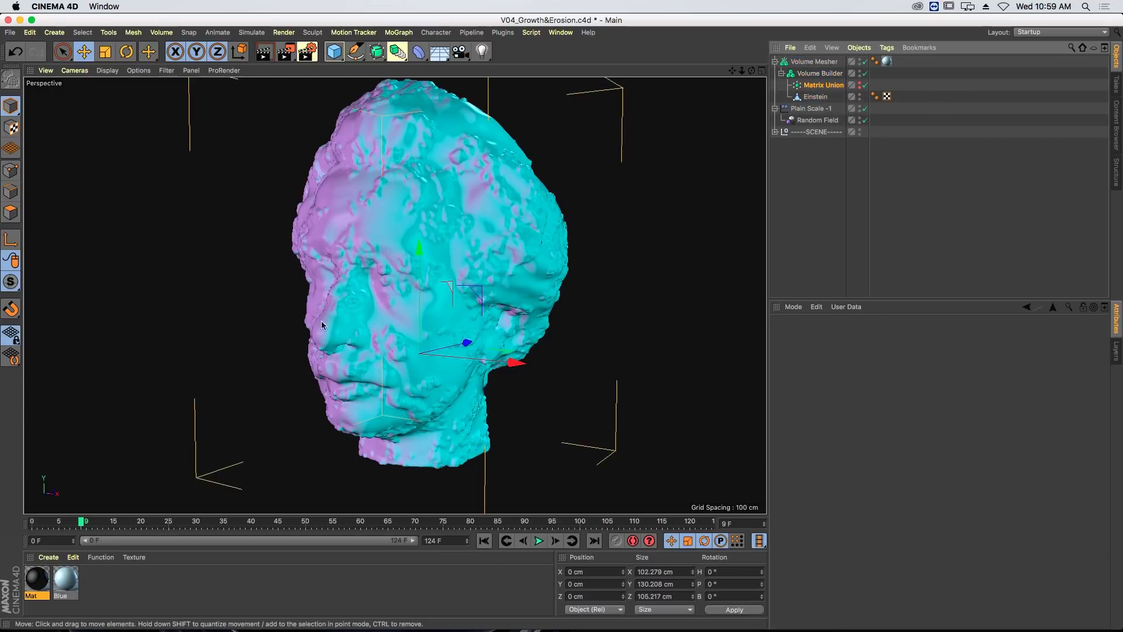
- Scrub the timeline to examine the growth animation on the head and return to frame 0
alt+drag(436, 339, 442, 437)
drag(81, 521, 394, 521)
key(shift+f)
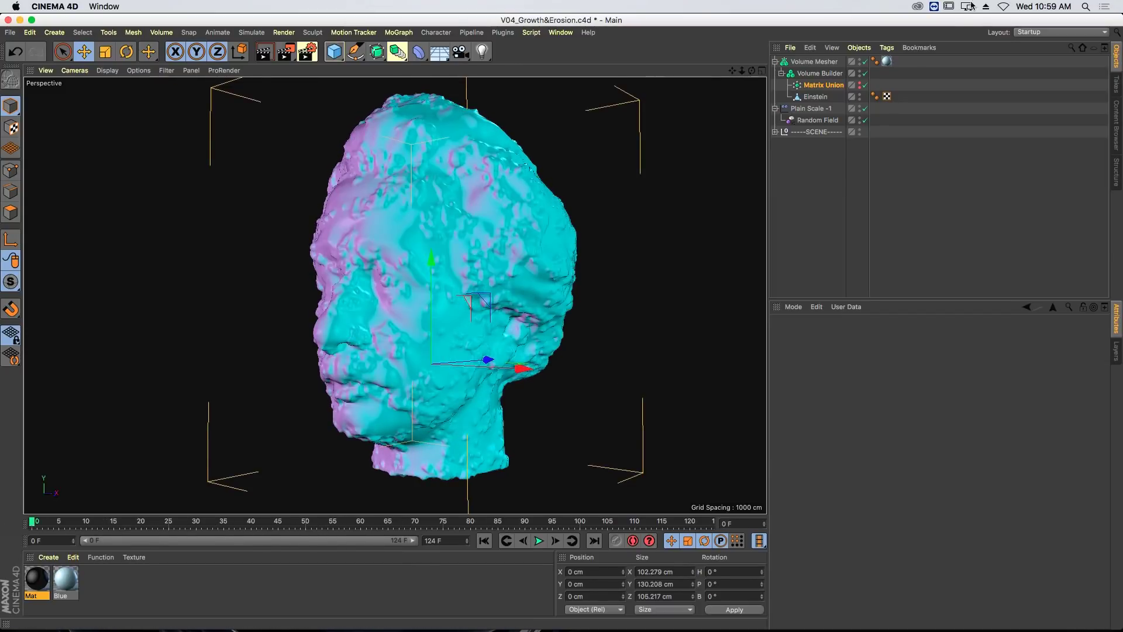
- Add a Linear Field to Plain Scale -1's falloff with Direction Y+ and raise it to about Y 14.83 cm
click(811, 108)
click(810, 448)
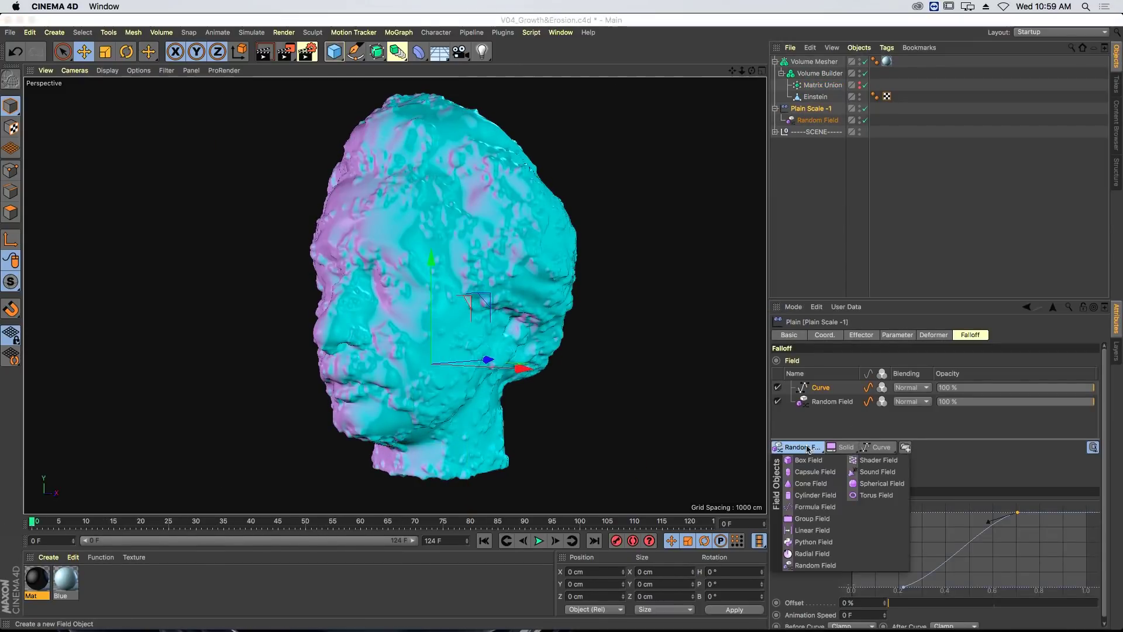
click(836, 532)
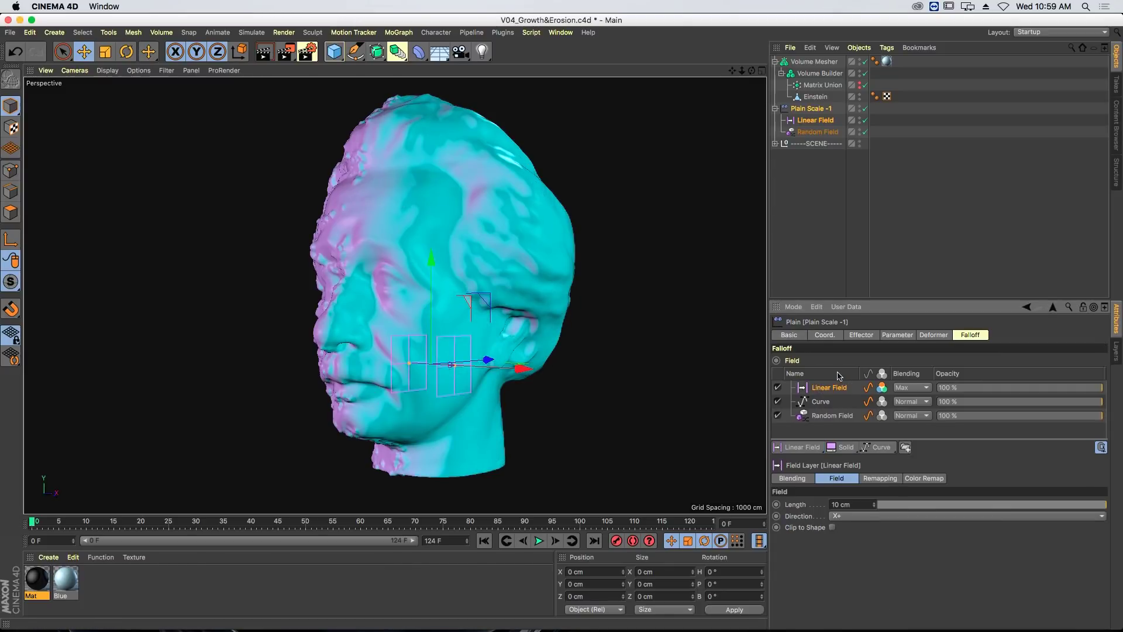
click(872, 515)
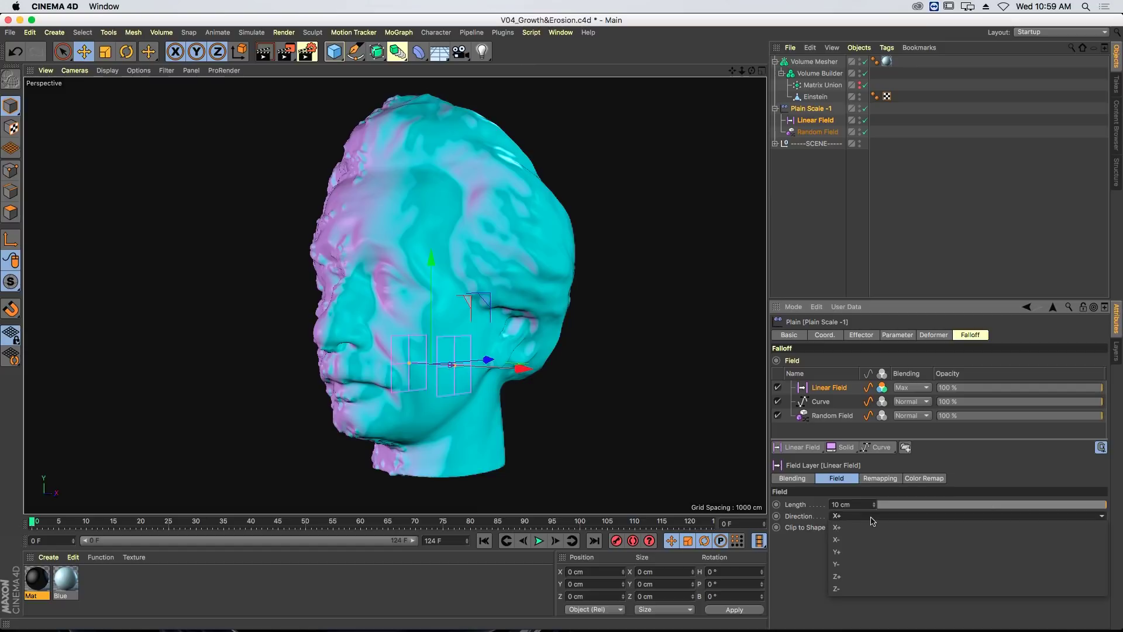
click(868, 551)
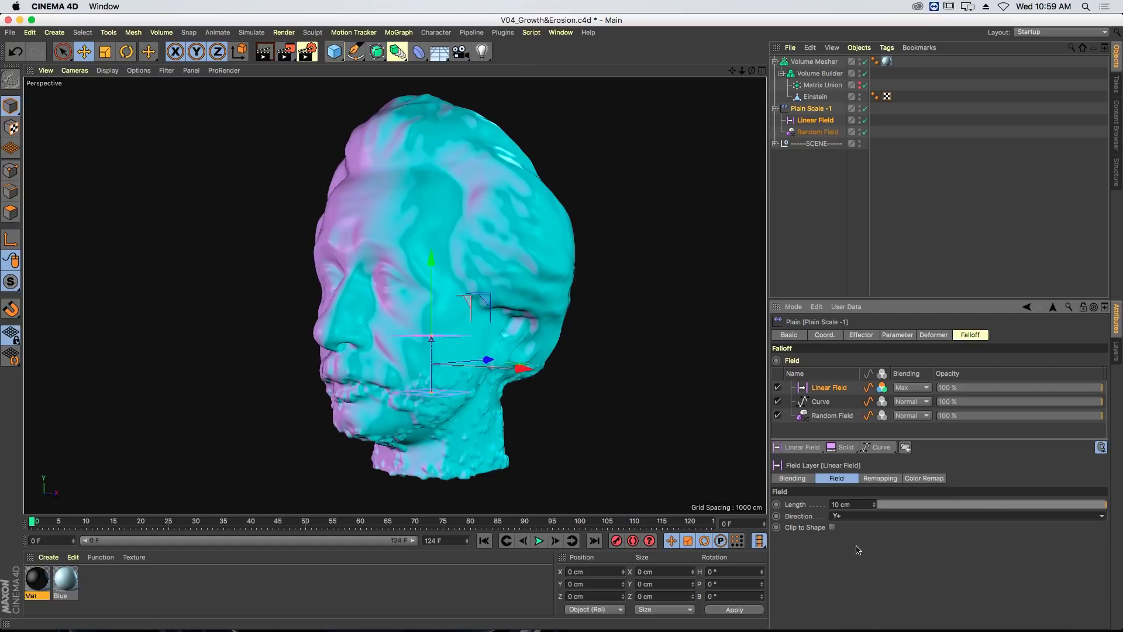
drag(431, 258, 458, 220)
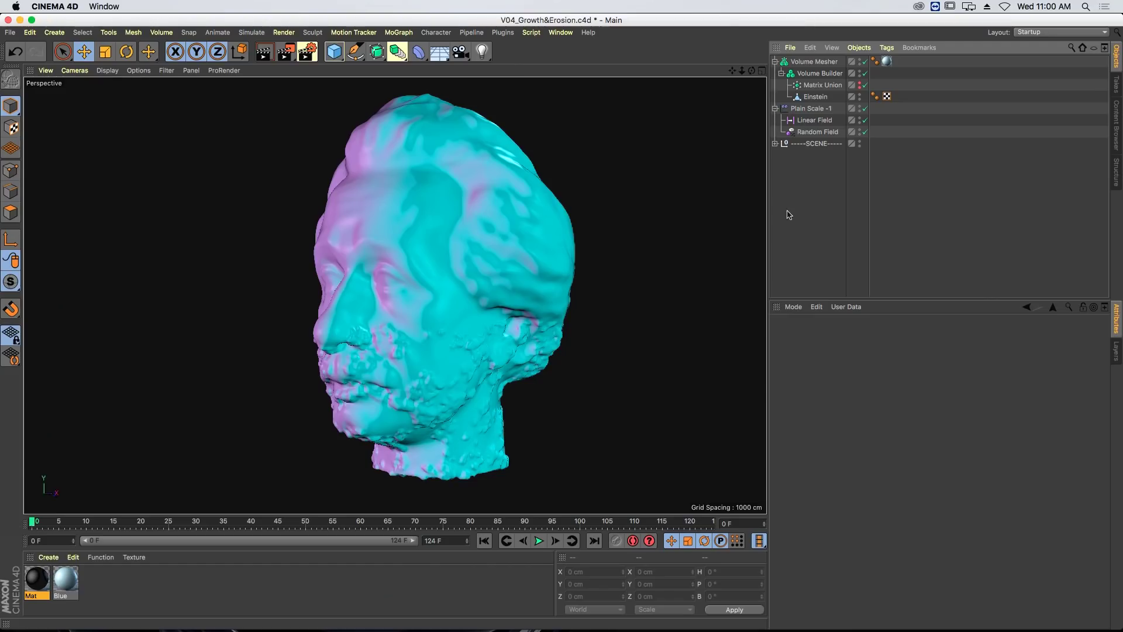
- Duplicate Matrix Union inside the Volume Builder and rename the copy Matrix Subtract
click(832, 86)
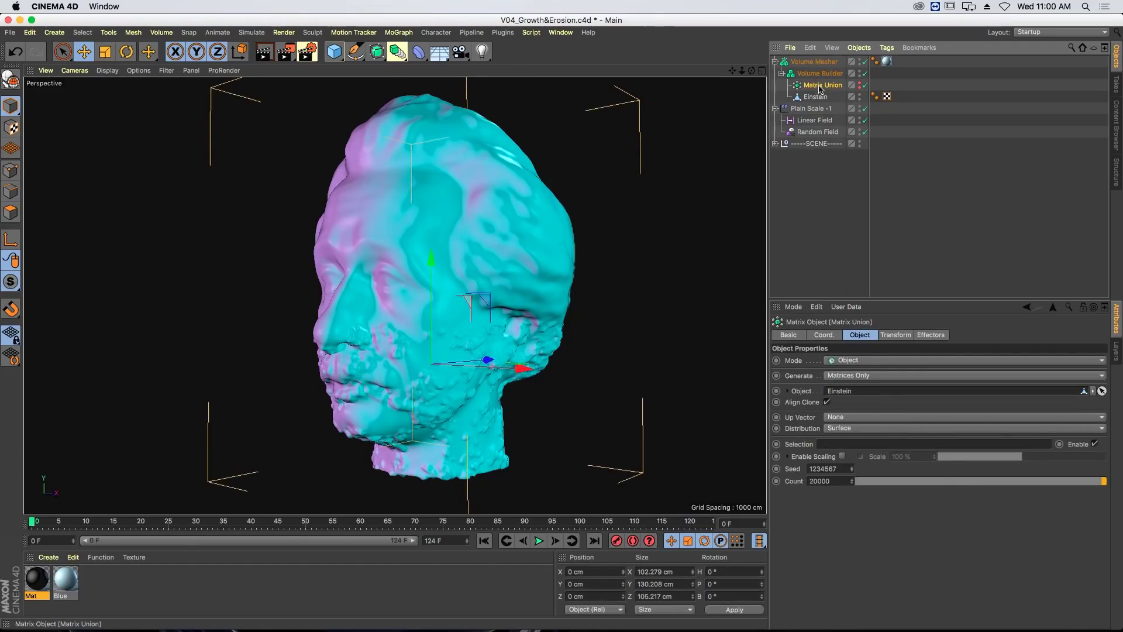
ctrl+drag(821, 86, 824, 82)
double_click(836, 86)
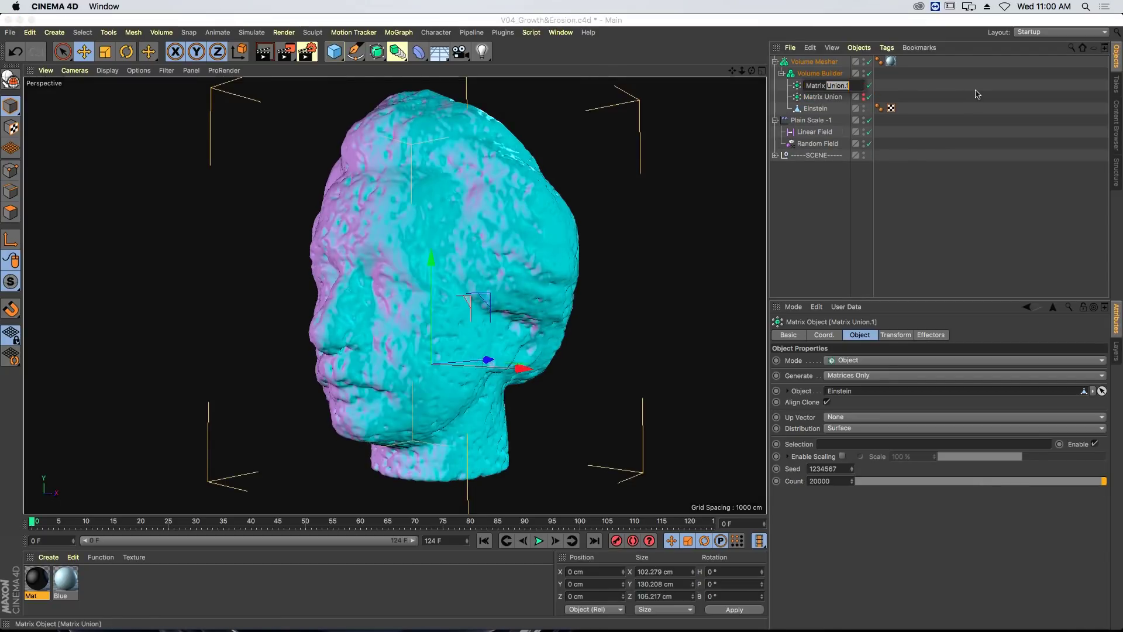
text(S)
text(ubtract)
key(Return)
- Enable Use Particle Size for Matrix Subtract in the Volume Builder and set its mode to Subtract
click(819, 73)
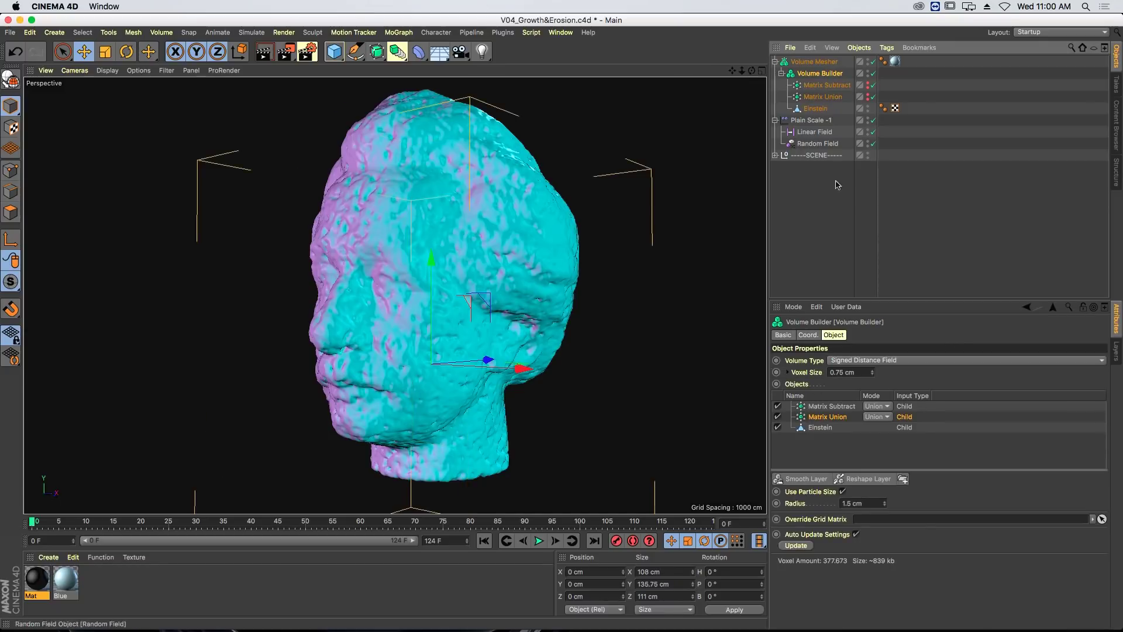
click(832, 406)
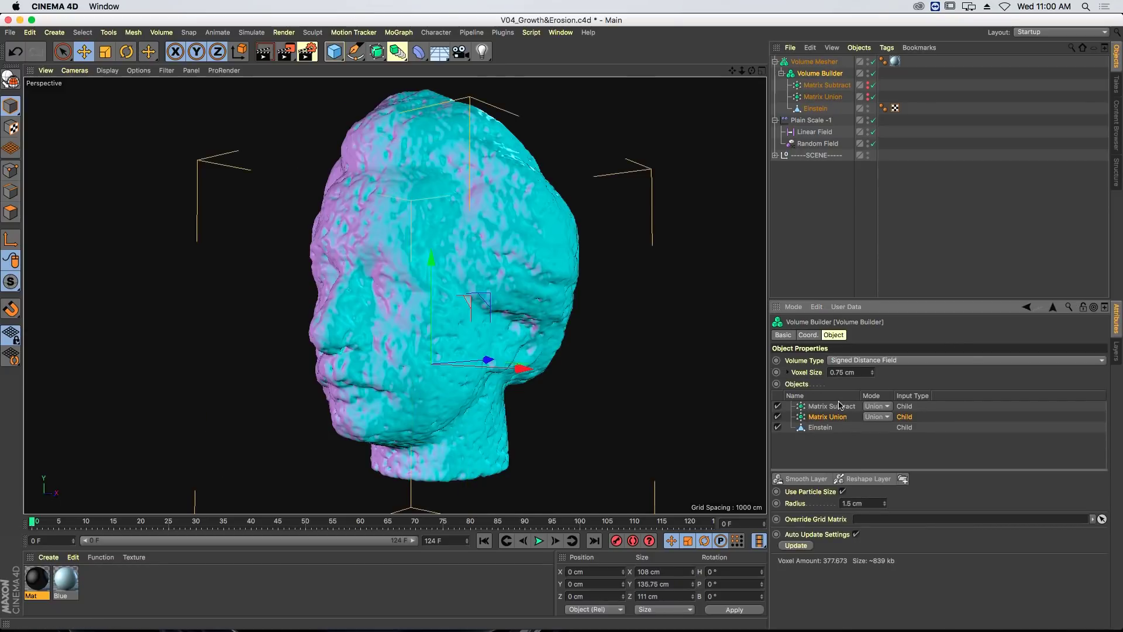
click(843, 491)
click(877, 406)
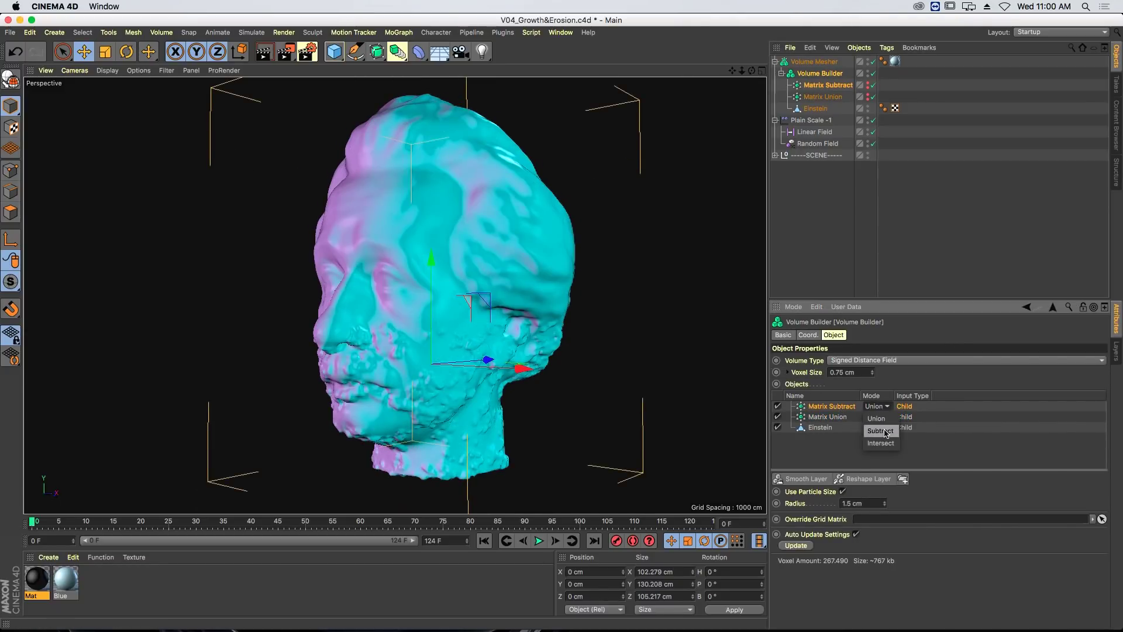
click(881, 416)
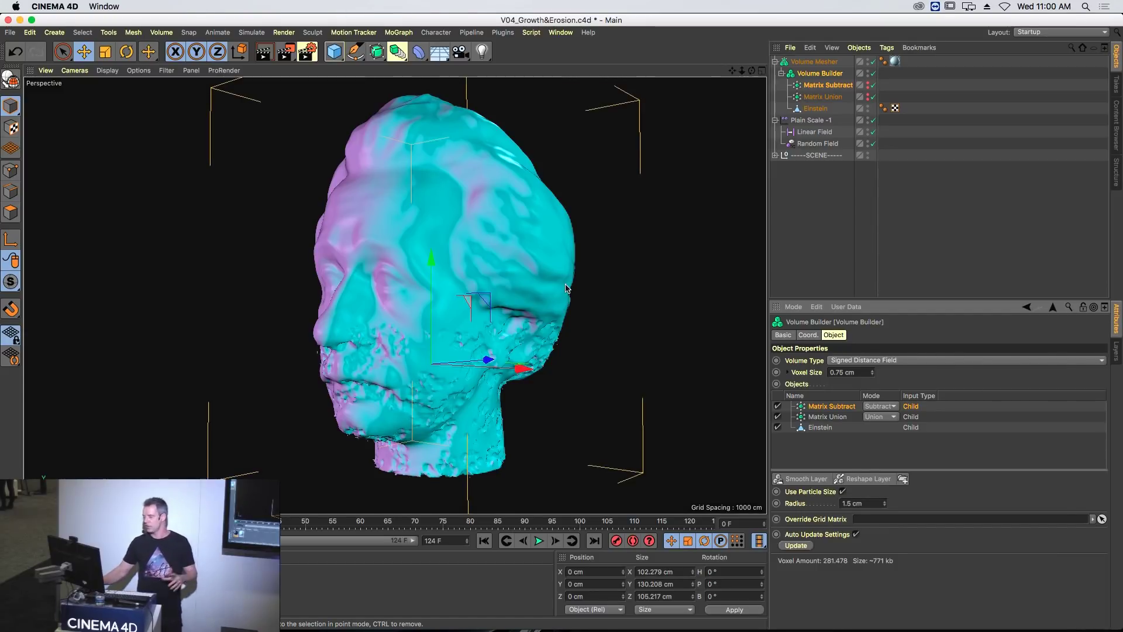
- Toggle Matrix Subtract off and on to compare its effect on the head, leaving it disabled
click(873, 87)
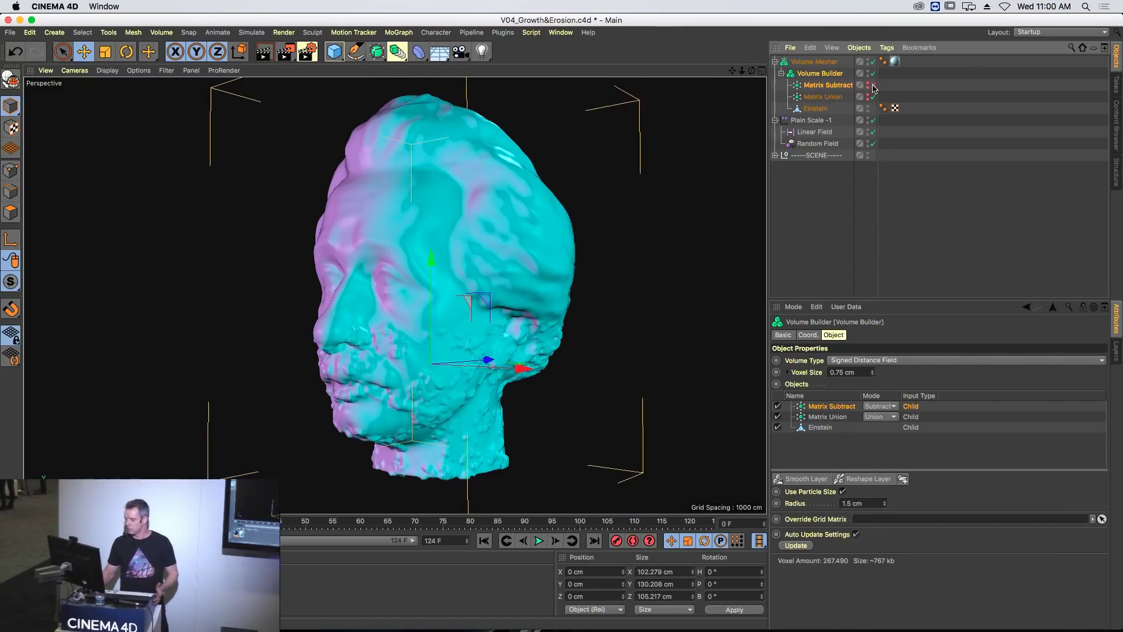
click(873, 86)
click(874, 87)
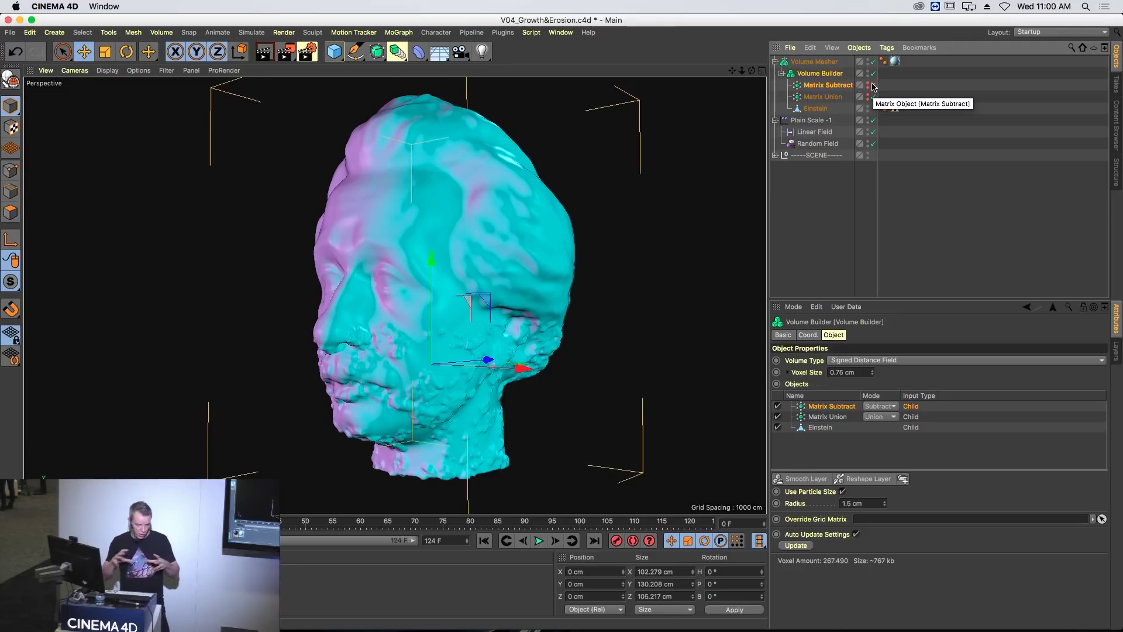
click(874, 85)
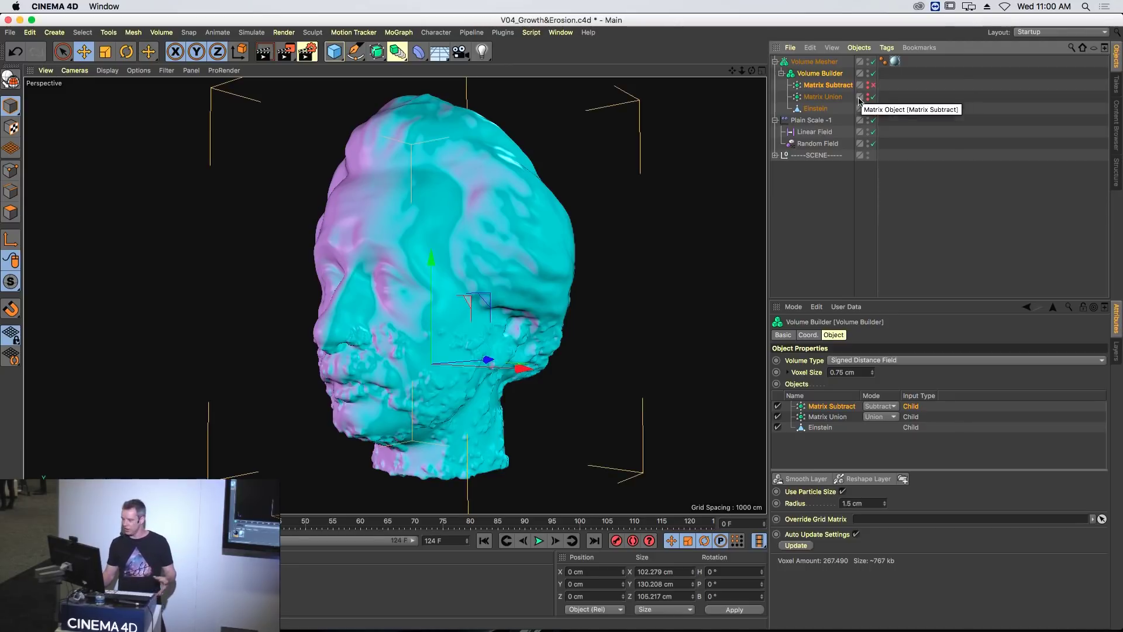
- Move the Linear Field and Random Field out from under Plain Scale -1 to the top hierarchy level
click(815, 132)
shift+click(818, 146)
drag(817, 146, 812, 191)
- Duplicate the Plain Scale -1 effector and rename the copy Plain Scale -1 Sub
ctrl+drag(819, 120, 835, 135)
double_click(835, 134)
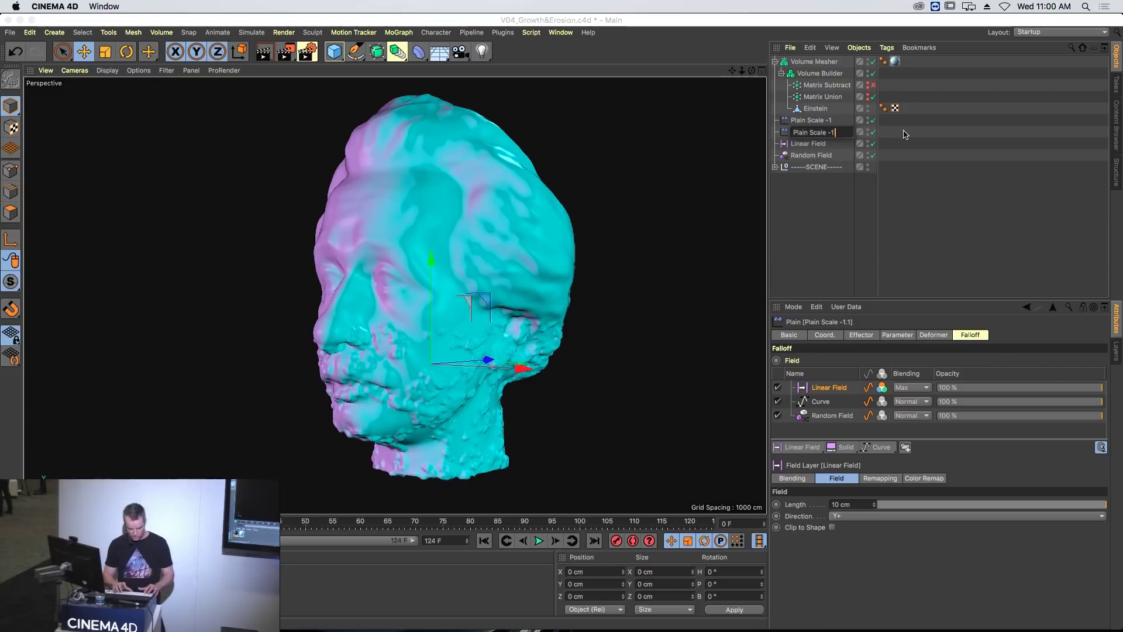
text(Sub)
key(Return)
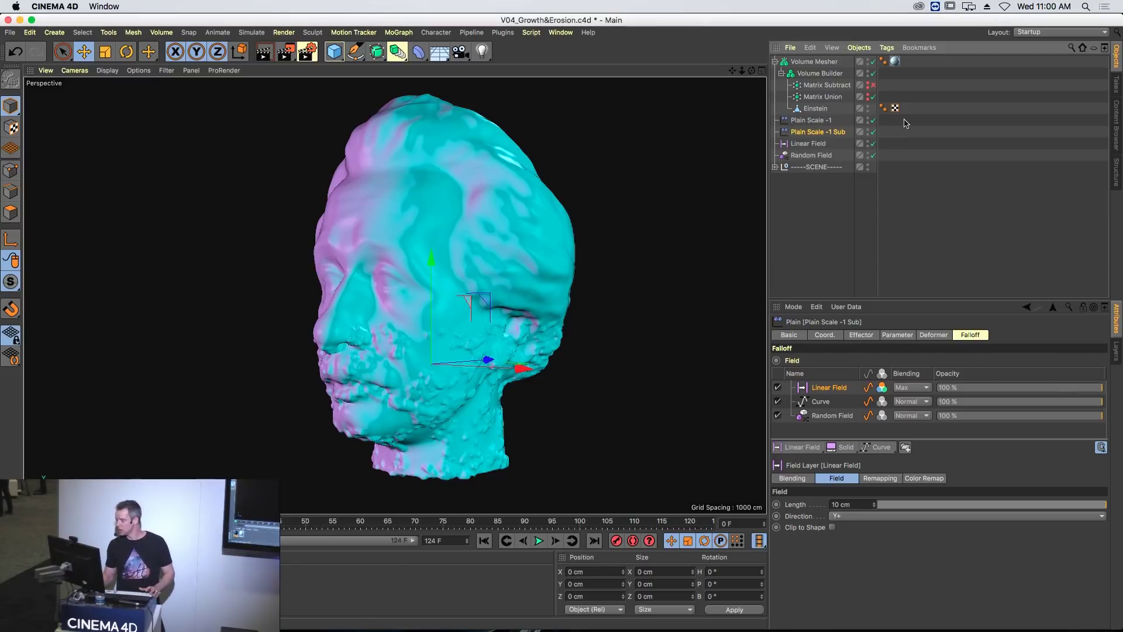
- Replace the effector in Matrix Subtract's effector list with Plain Scale -1 Sub
click(830, 86)
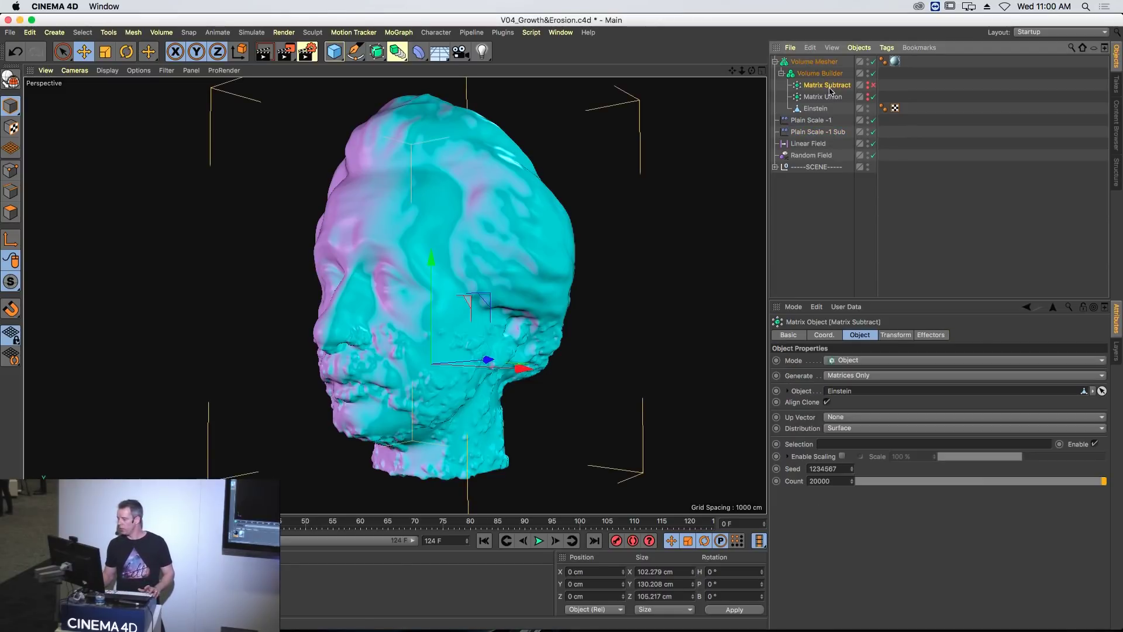
click(929, 336)
click(847, 363)
key(Delete)
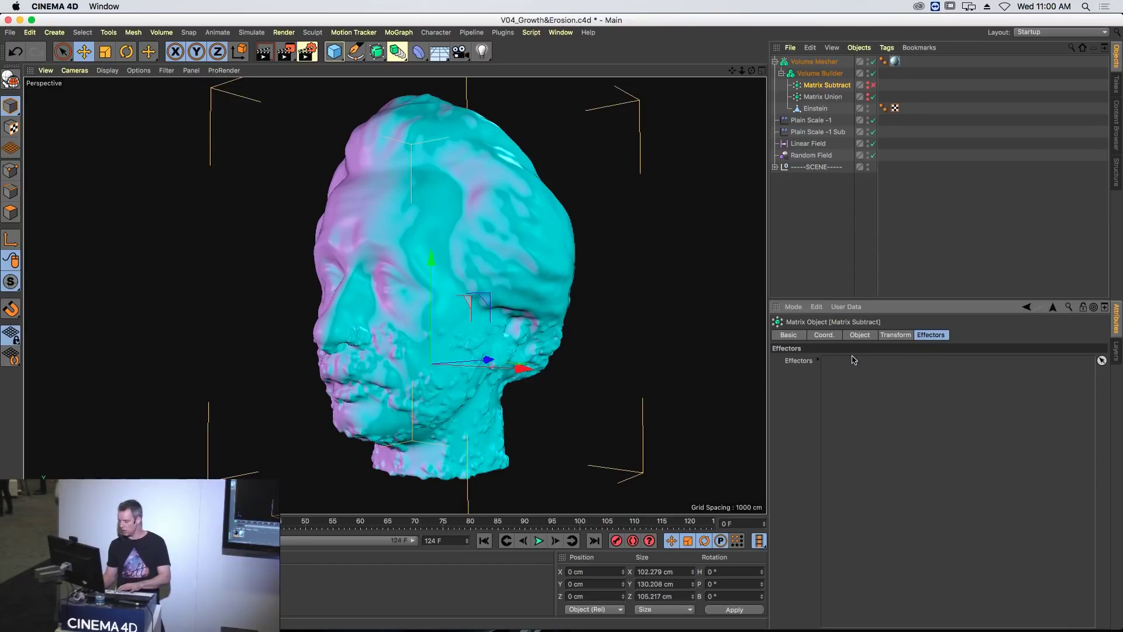
drag(809, 272, 873, 429)
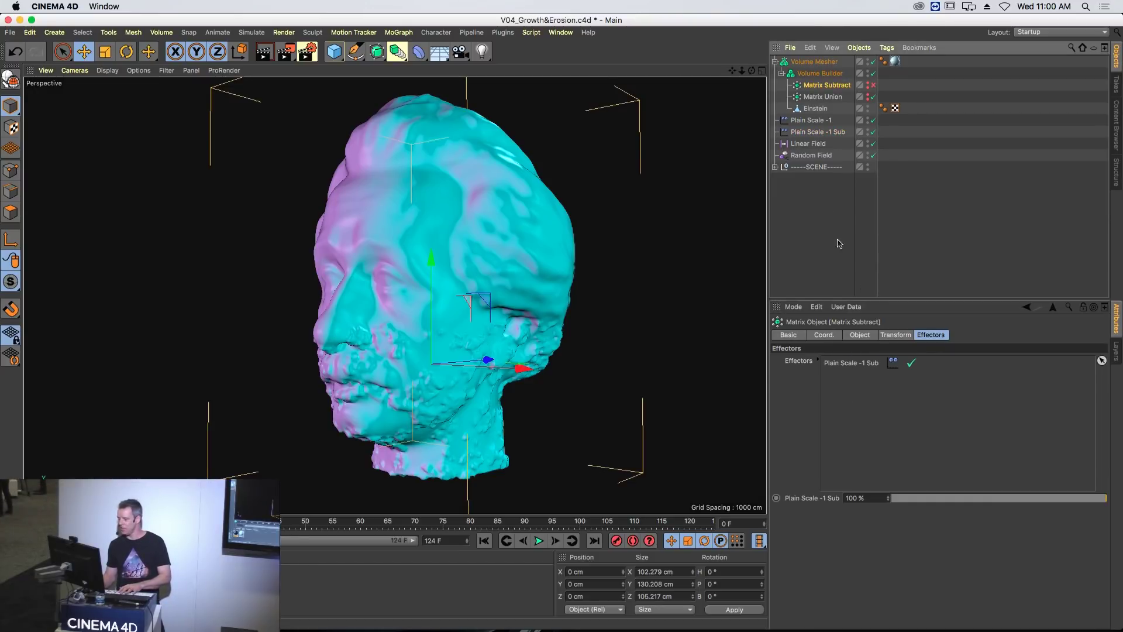
- Select Plain Scale -1 Sub, enable Matrix Subtract and disable Matrix Union
click(829, 133)
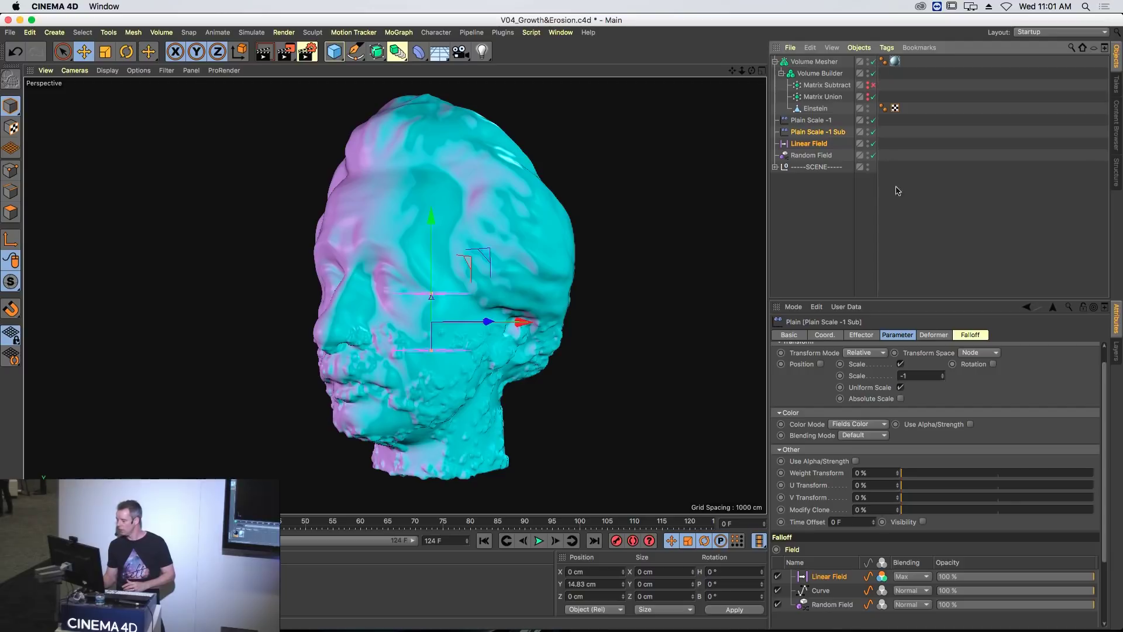
click(873, 97)
- Reshape the Curve layer in the Plain Scale -1 Sub falloff into a peak at about 0.5 descending to zero at about 0.77
click(981, 335)
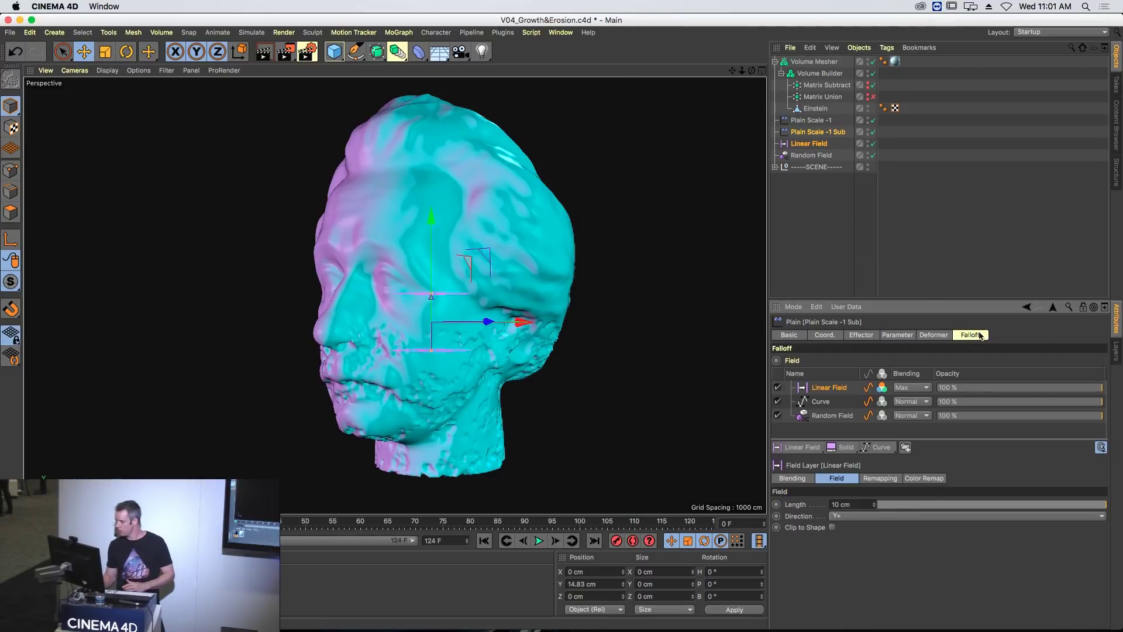
click(822, 401)
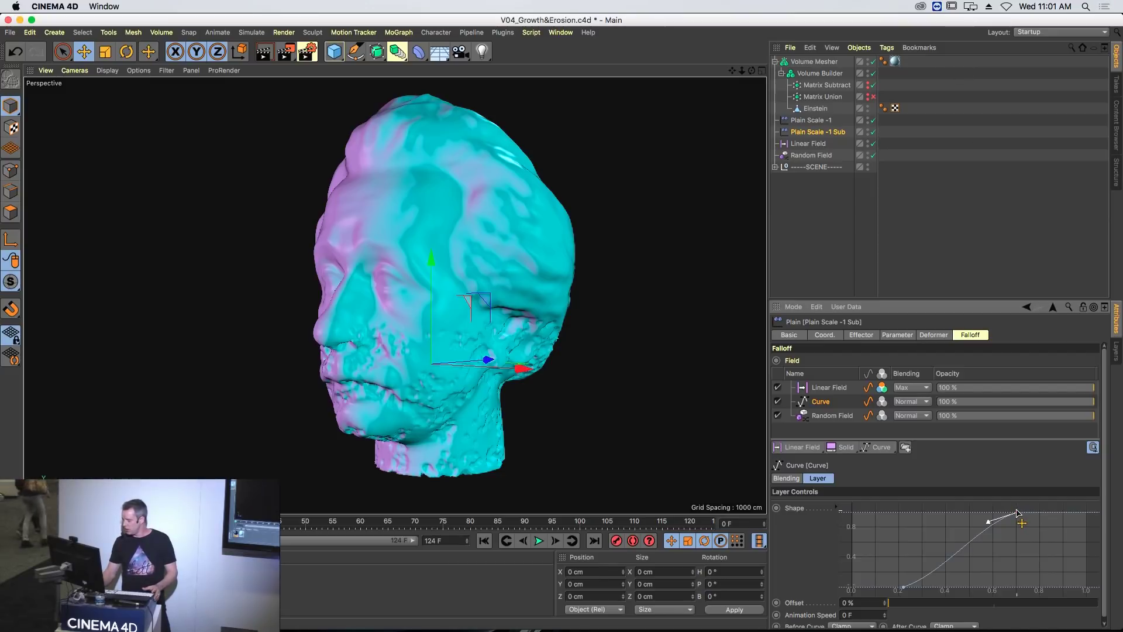
drag(1018, 512, 1011, 512)
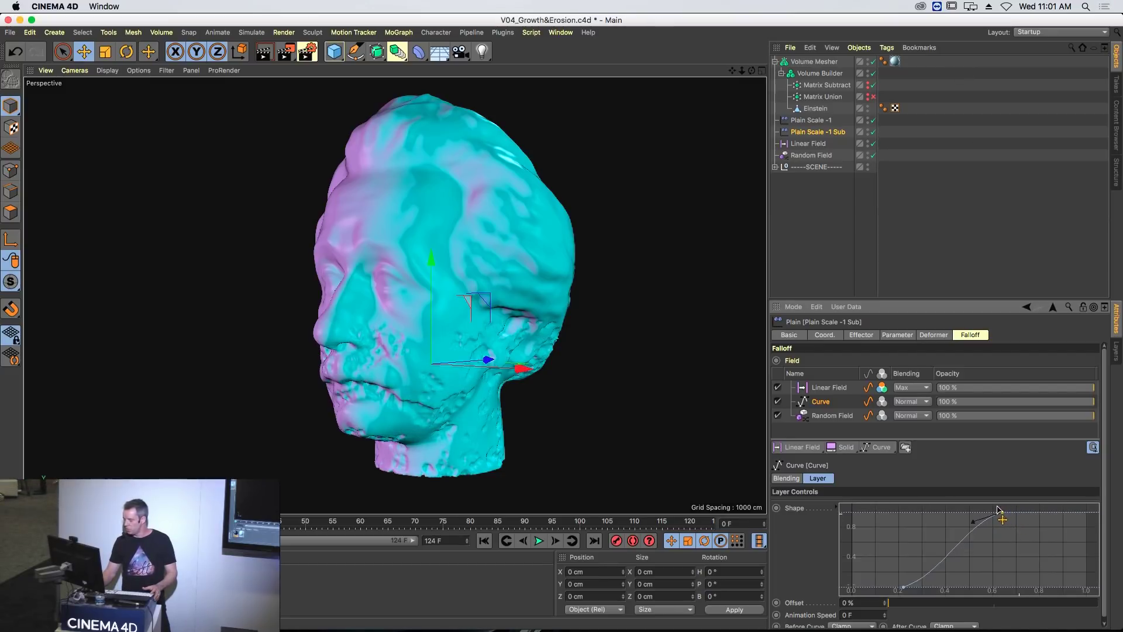
drag(1005, 594, 1053, 598)
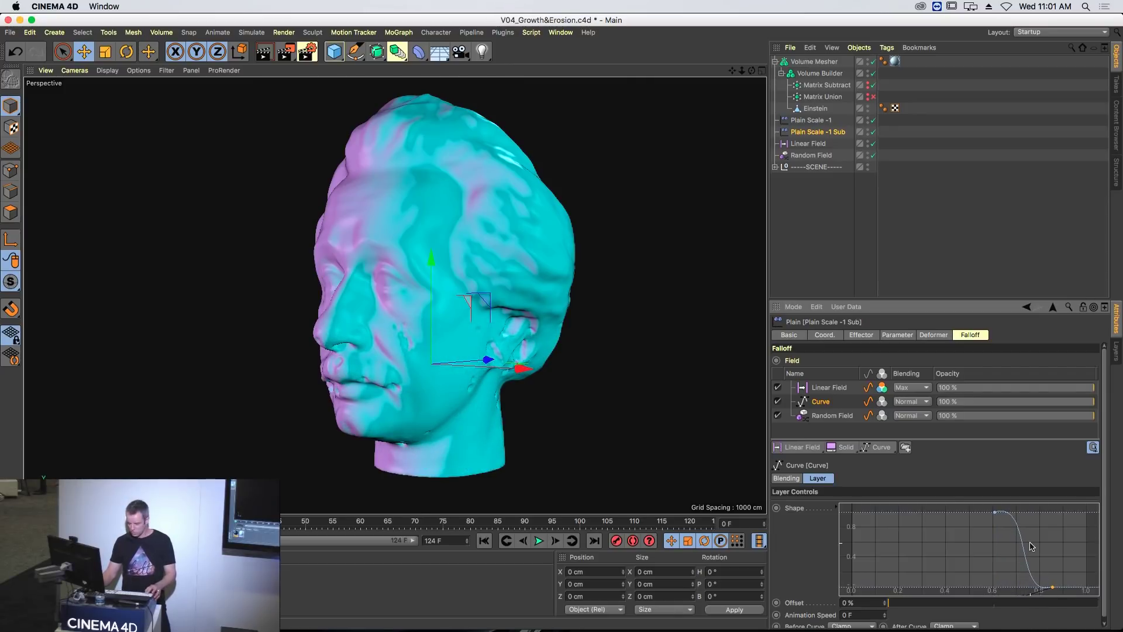
mouse_move(992, 515)
mouse_down()
mouse_move(887, 514)
mouse_move(1009, 517)
mouse_move(887, 518)
mouse_move(995, 522)
mouse_up()
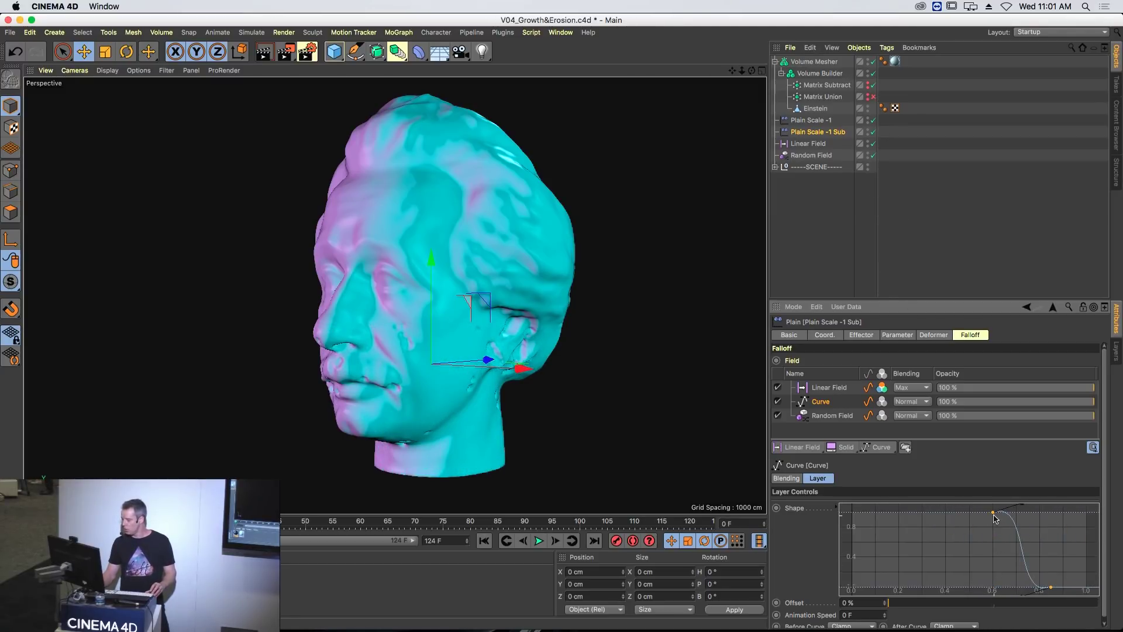
drag(979, 513, 976, 514)
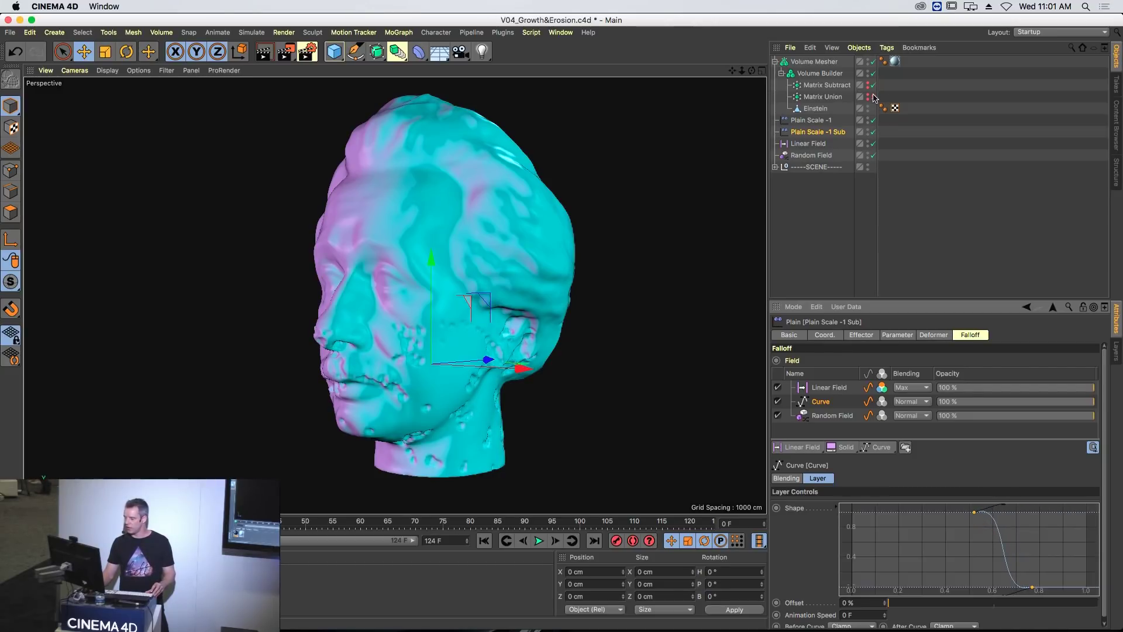
- Enable Matrix Union alongside Matrix Subtract and scrub the timeline to frame 29
click(872, 133)
click(825, 251)
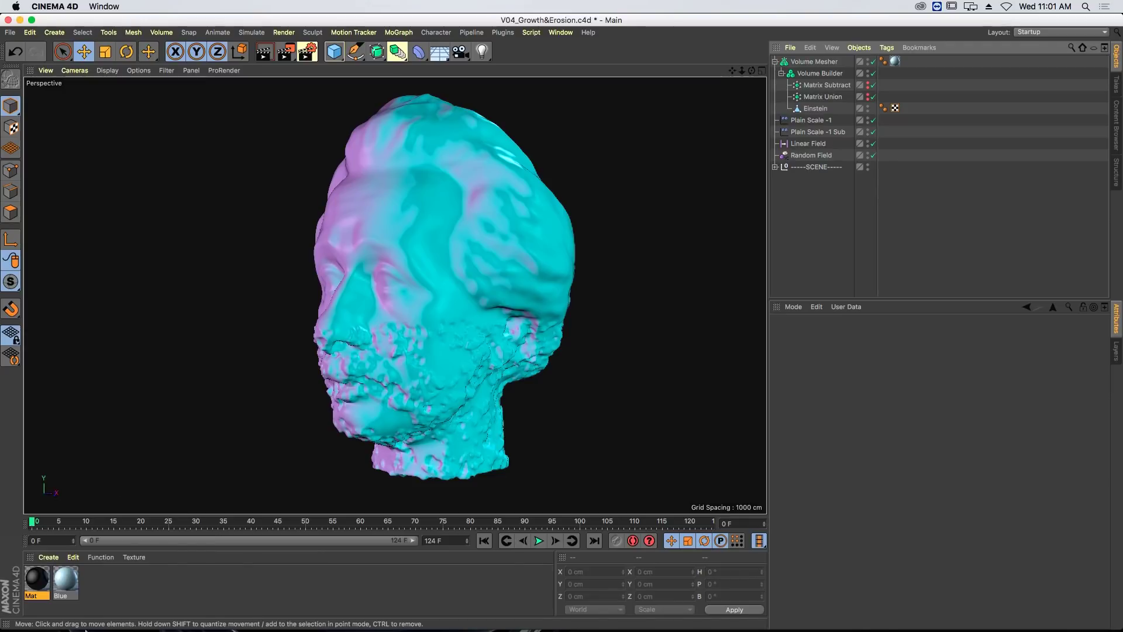
drag(82, 523, 190, 544)
- Raise the Linear Field along Y so the growth and erosion reach the head's upper forehead, and deselect it
click(815, 146)
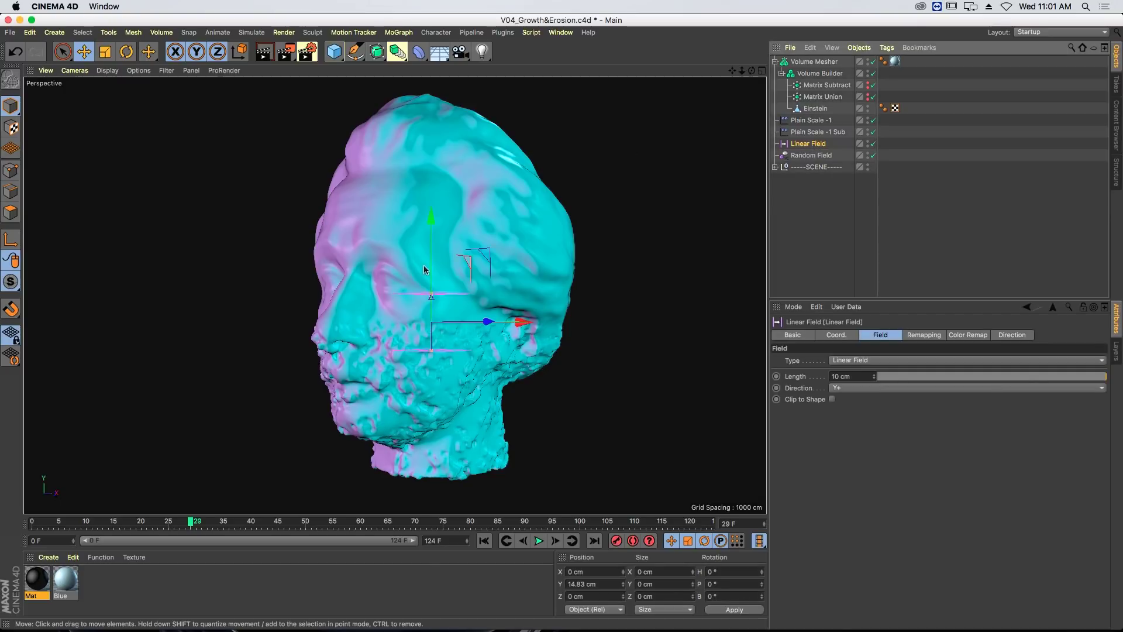
drag(431, 215, 431, 92)
click(850, 189)
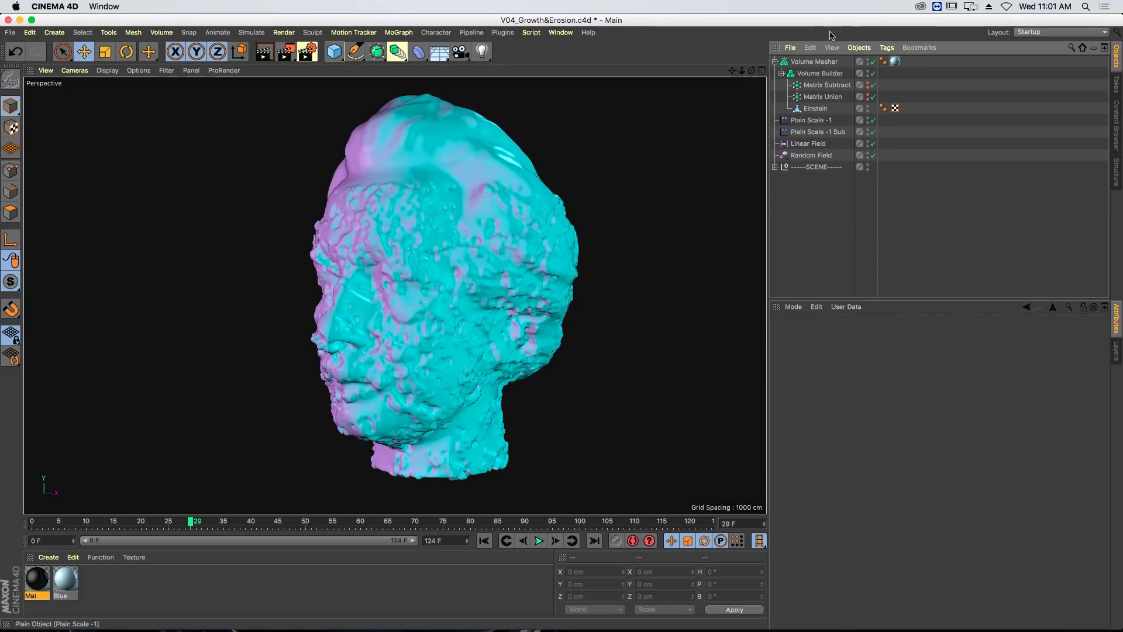
- Set the Volume Builder's voxel size to 0.5 cm and inspect the finer surface detail around the head
click(820, 73)
click(858, 372)
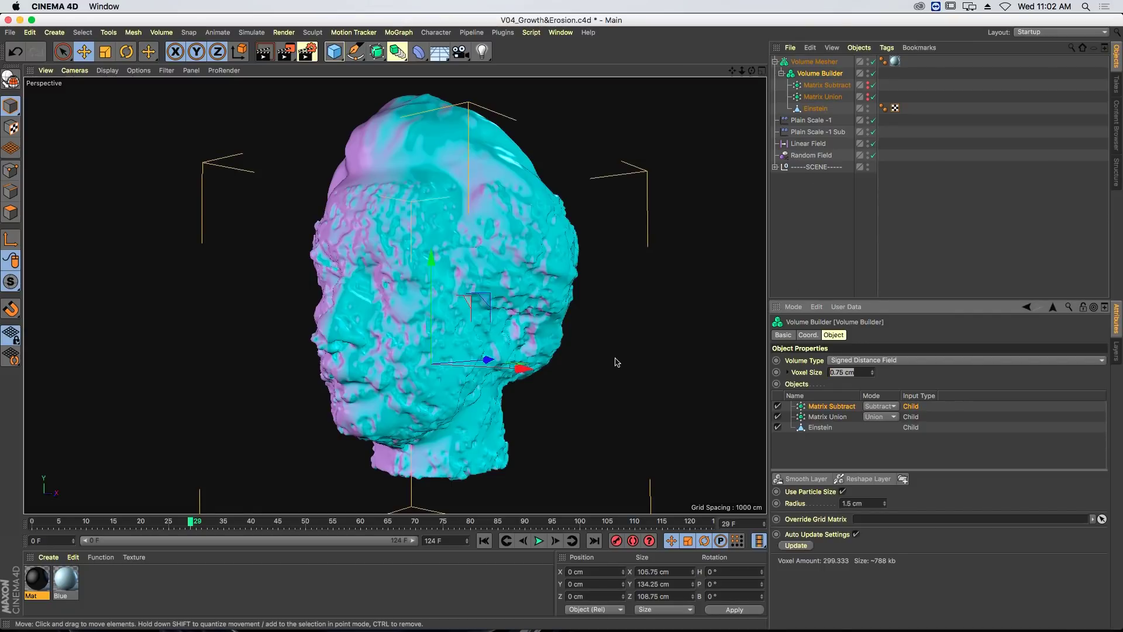
text(0.5)
key(Return)
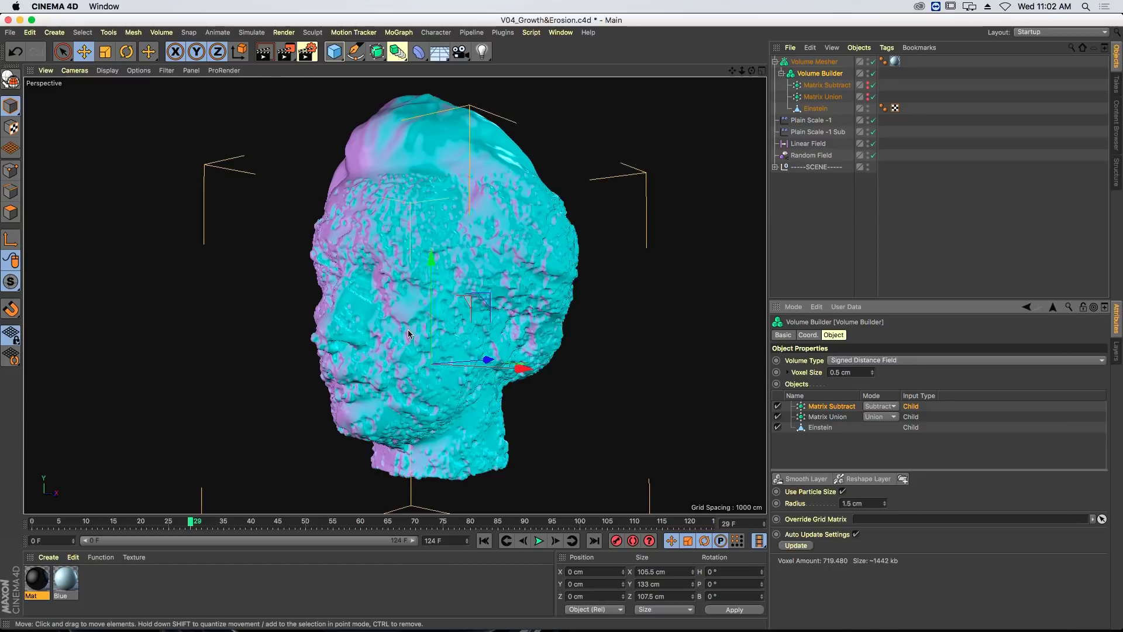
alt+drag(400, 331, 588, 340)
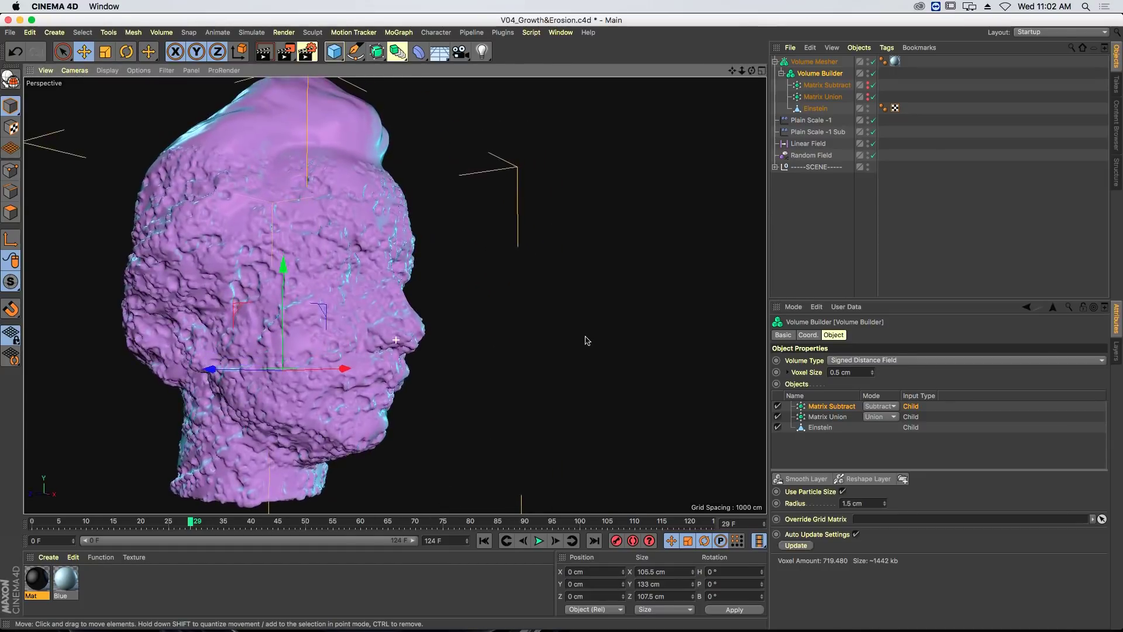
scroll(101, 288, up, 5)
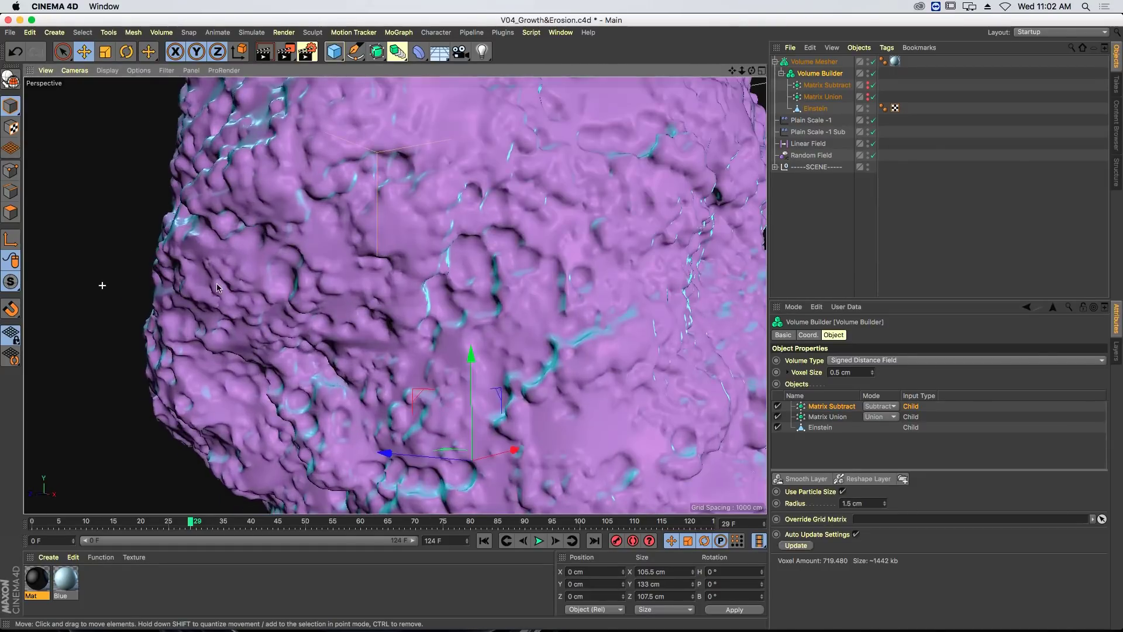
scroll(102, 288, down, 3)
alt+drag(570, 322, 459, 231)
scroll(454, 232, up, 4)
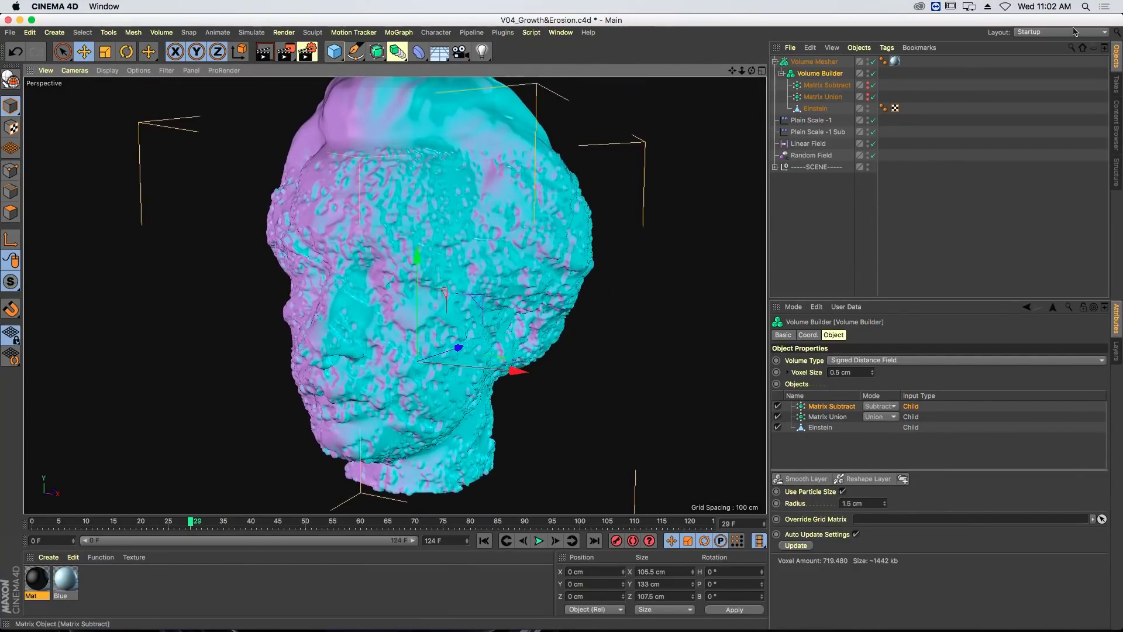
- Deselect everything and switch to the open document V05_Growth&Erosion_Part2.c4d
click(805, 205)
click(552, 34)
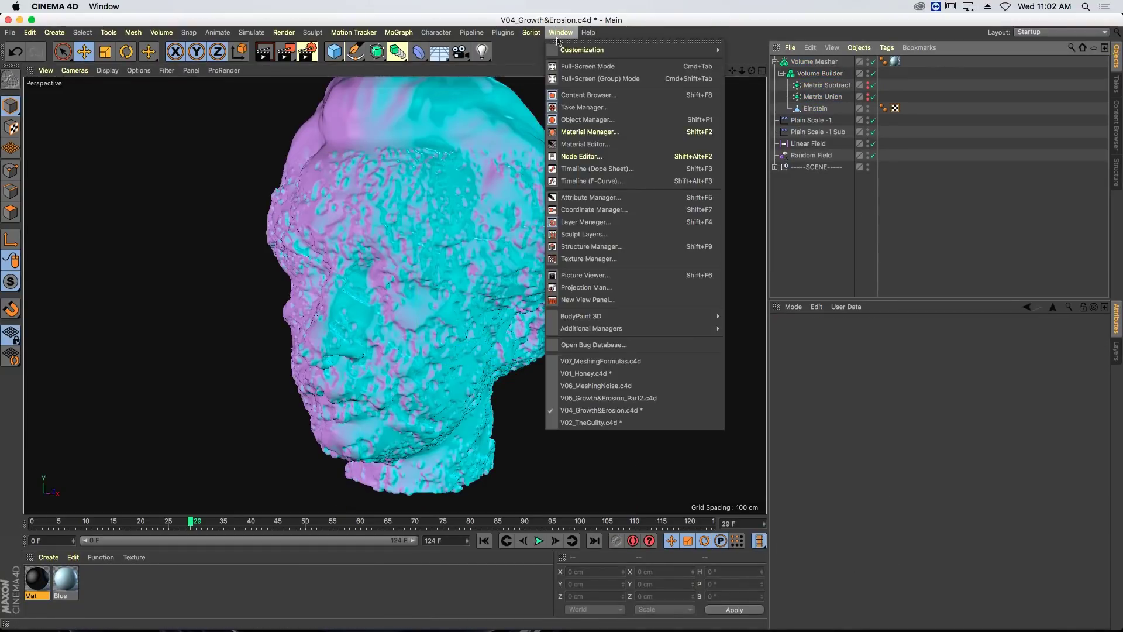
click(639, 398)
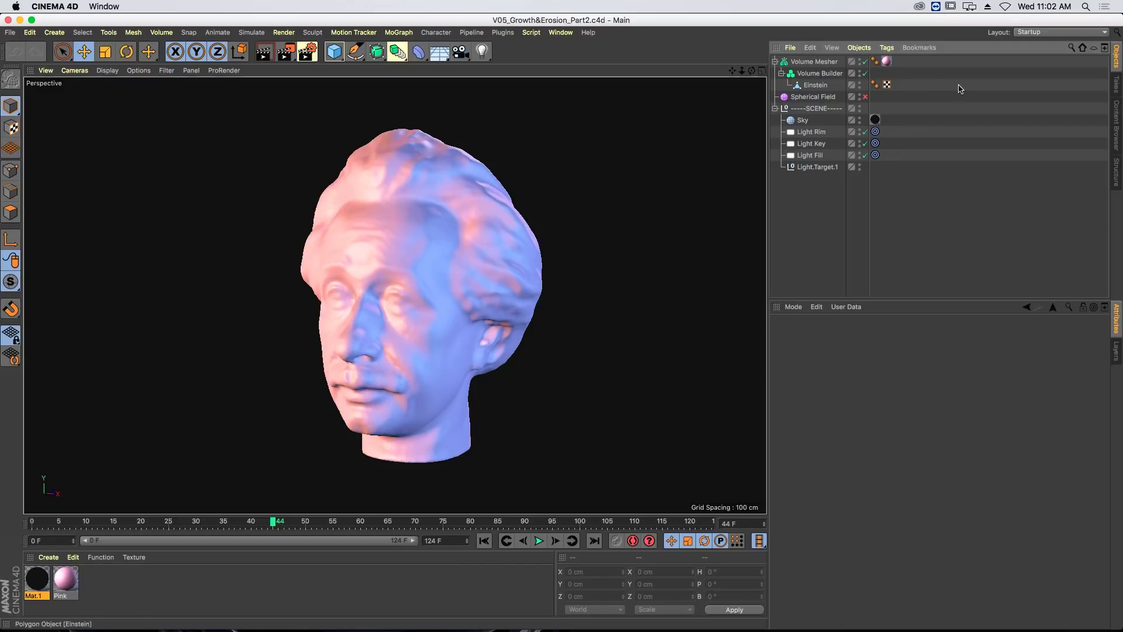
- Enable the Spherical Field and place it inside the Volume Builder above Einstein
click(867, 96)
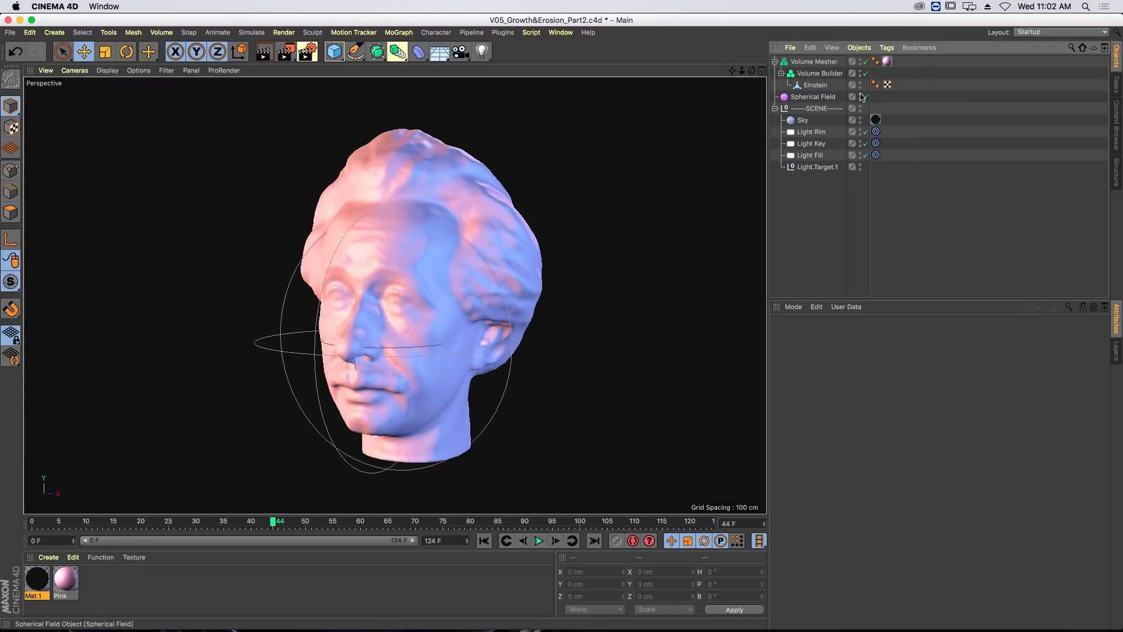
click(821, 73)
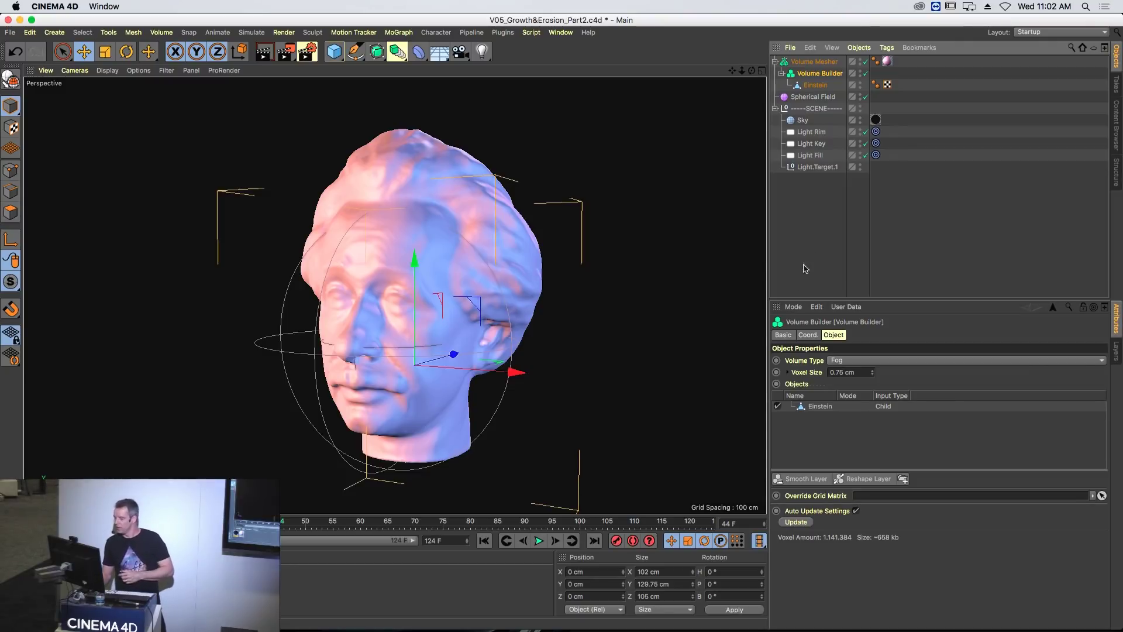
mouse_move(812, 101)
mouse_down()
mouse_move(814, 79)
mouse_move(811, 92)
mouse_up()
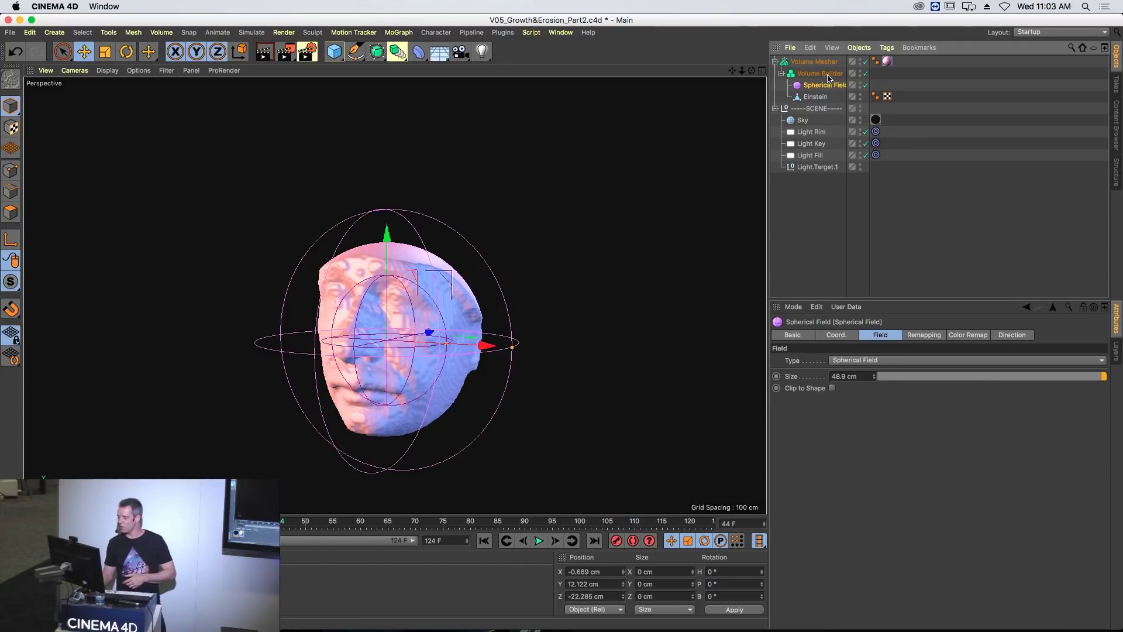
- Set the Spherical Field's mode in the Volume Builder to Multiply
click(827, 74)
click(884, 406)
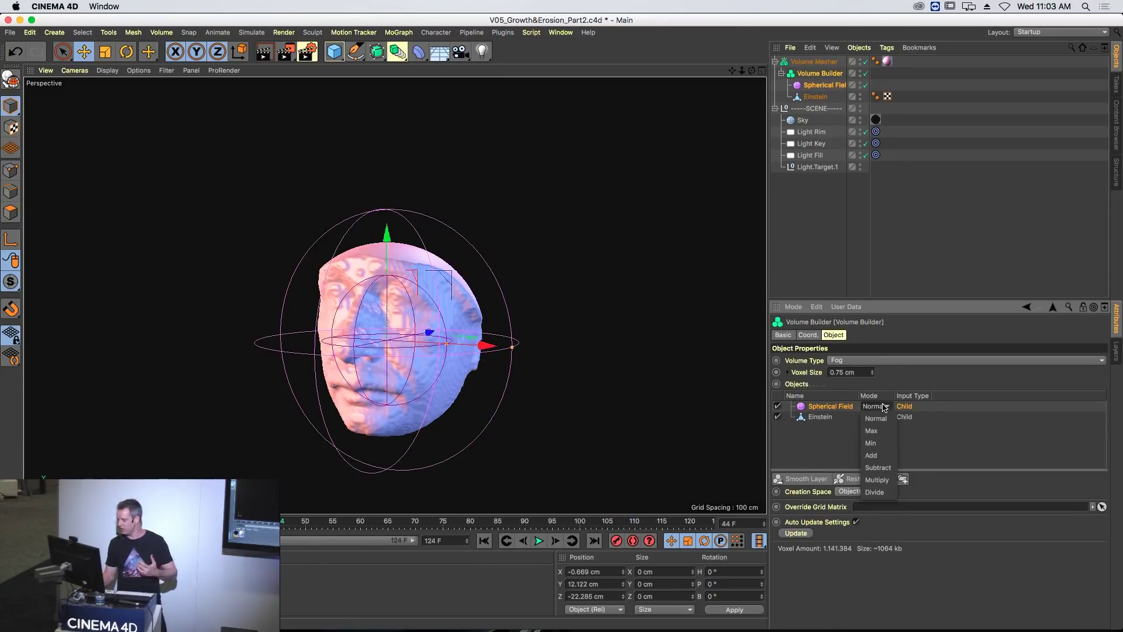
click(877, 480)
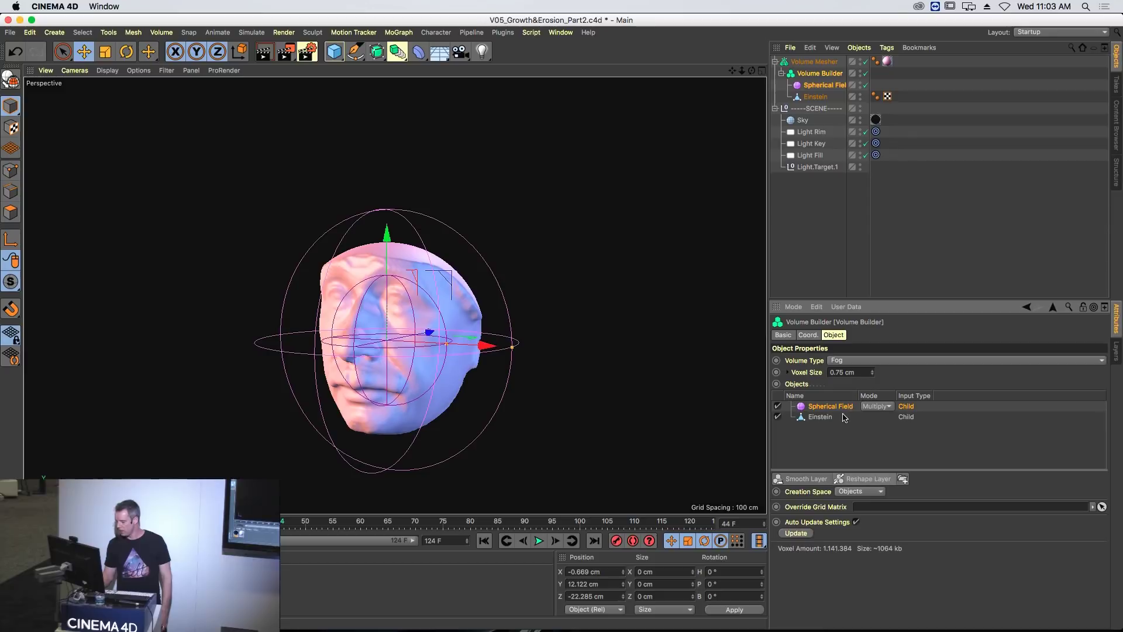
- Move the Spherical Field over the face to about X -3.6, Y 20.2, Z -23.4 cm and view the masked head
drag(582, 209, 533, 296)
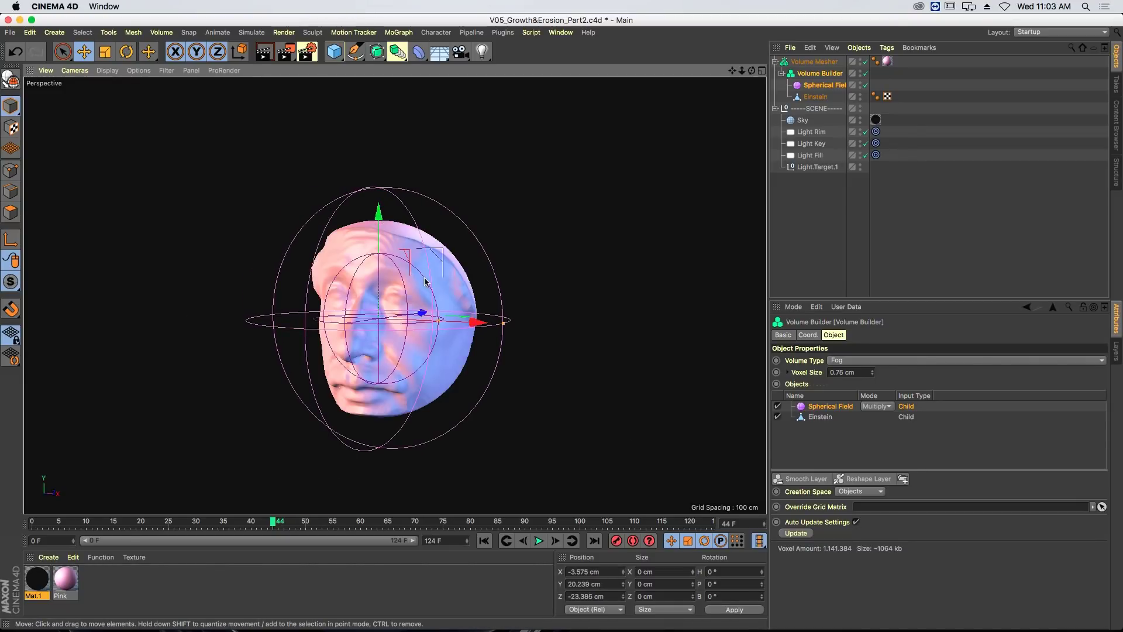
alt+drag(558, 305, 457, 311)
scroll(503, 309, up, 3)
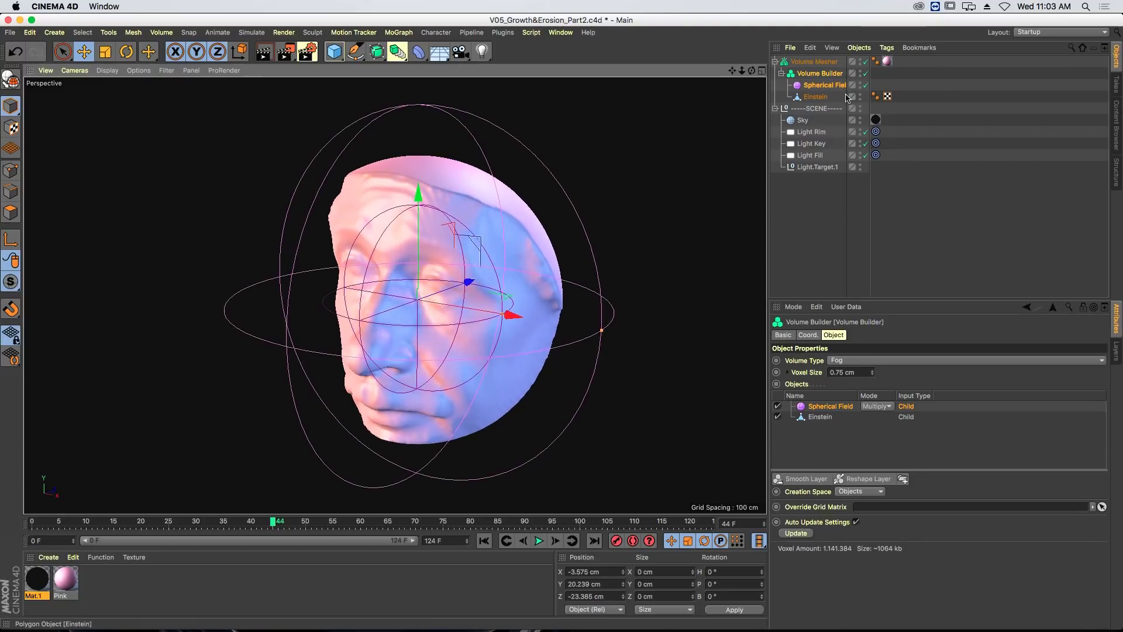
- Move the Spherical Field out of the Volume Builder to the top hierarchy level above the SCENE null
click(816, 85)
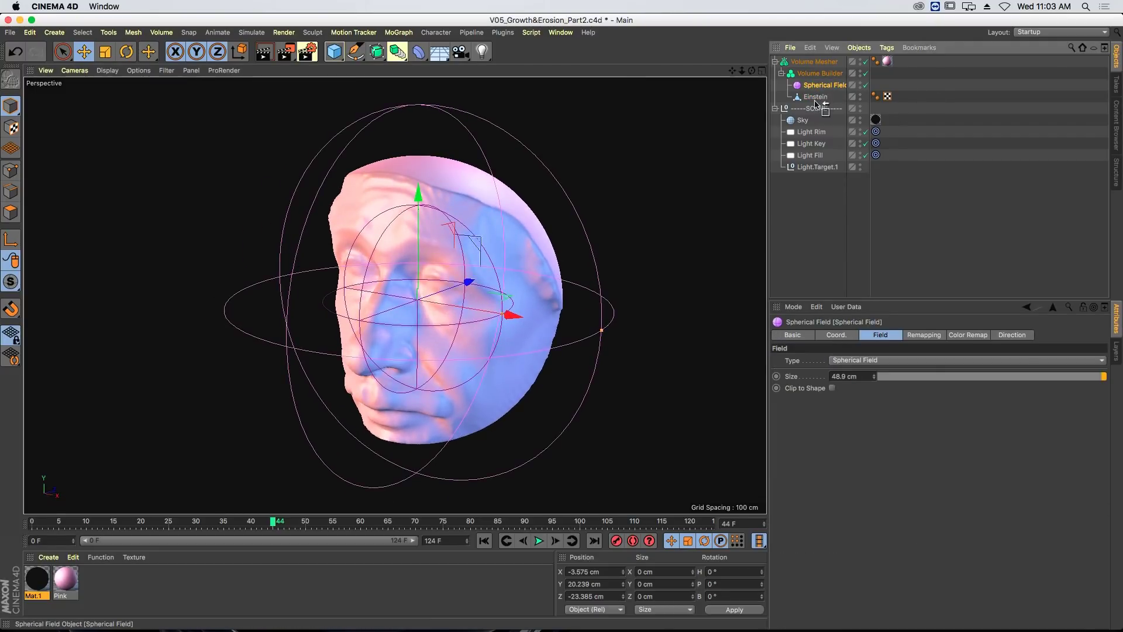
drag(815, 108, 815, 107)
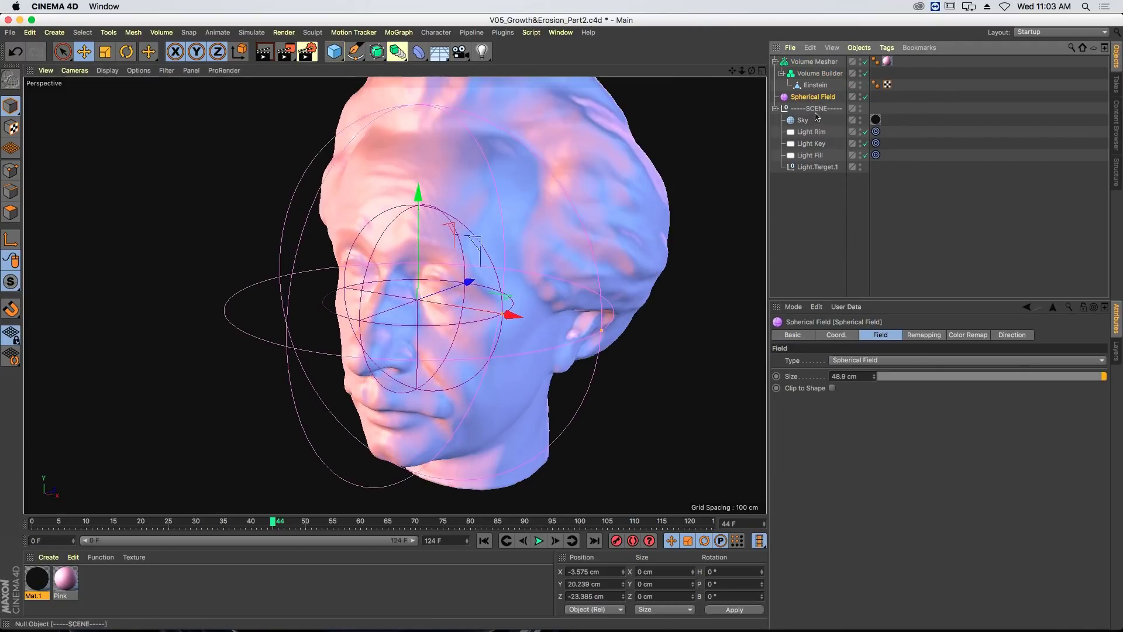
click(835, 246)
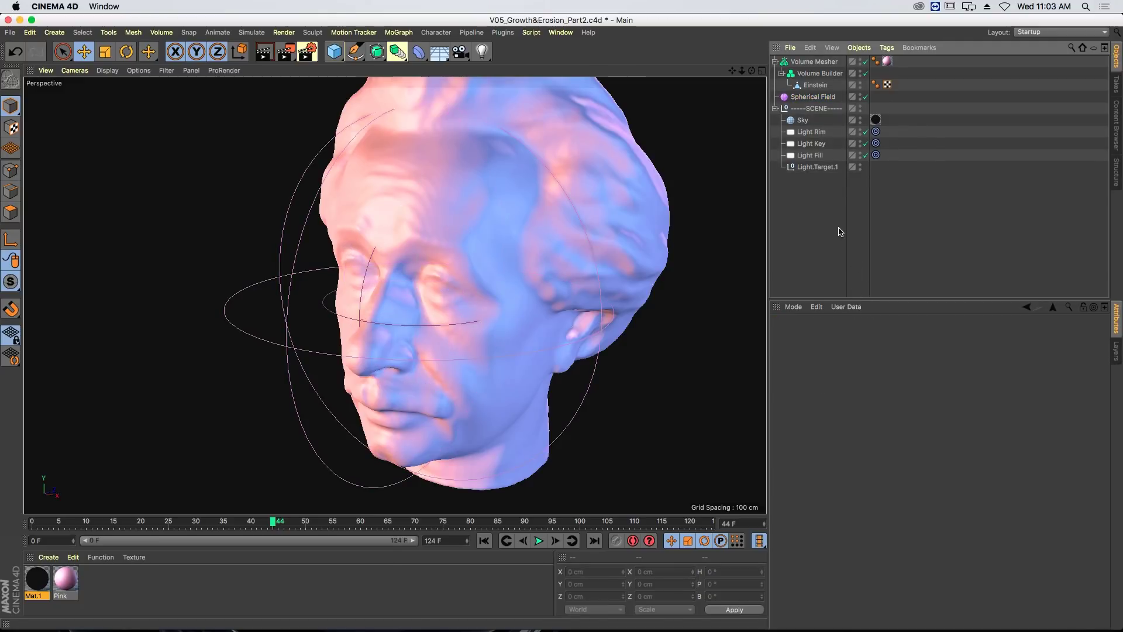
- Create a Group Field and add the Spherical Field to its field list
click(55, 32)
mouse_move(70, 123)
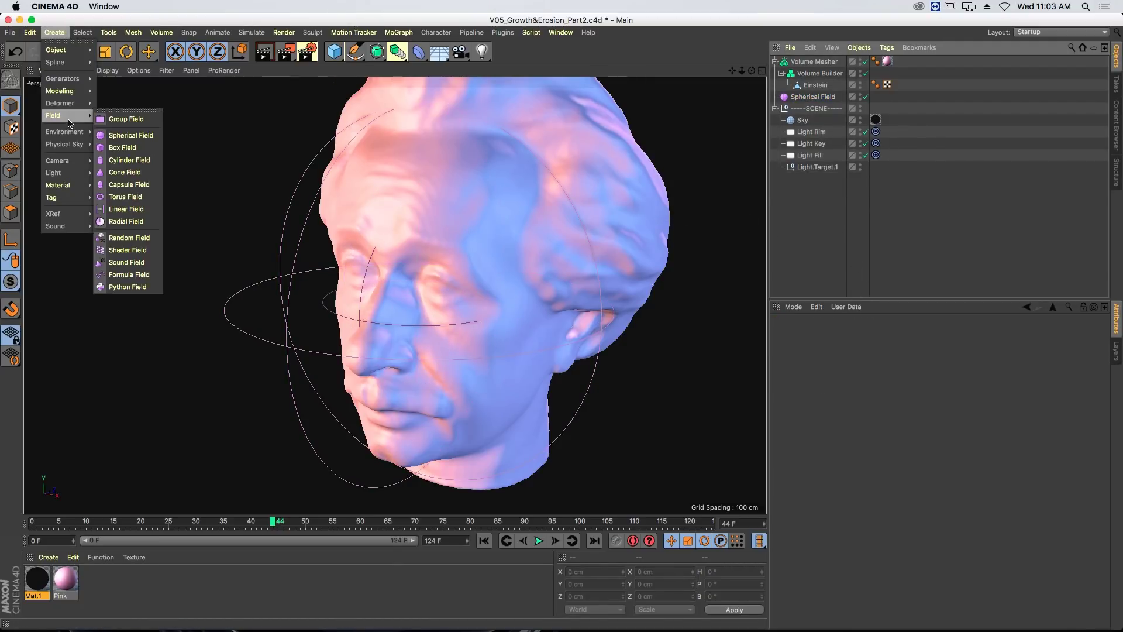
click(133, 120)
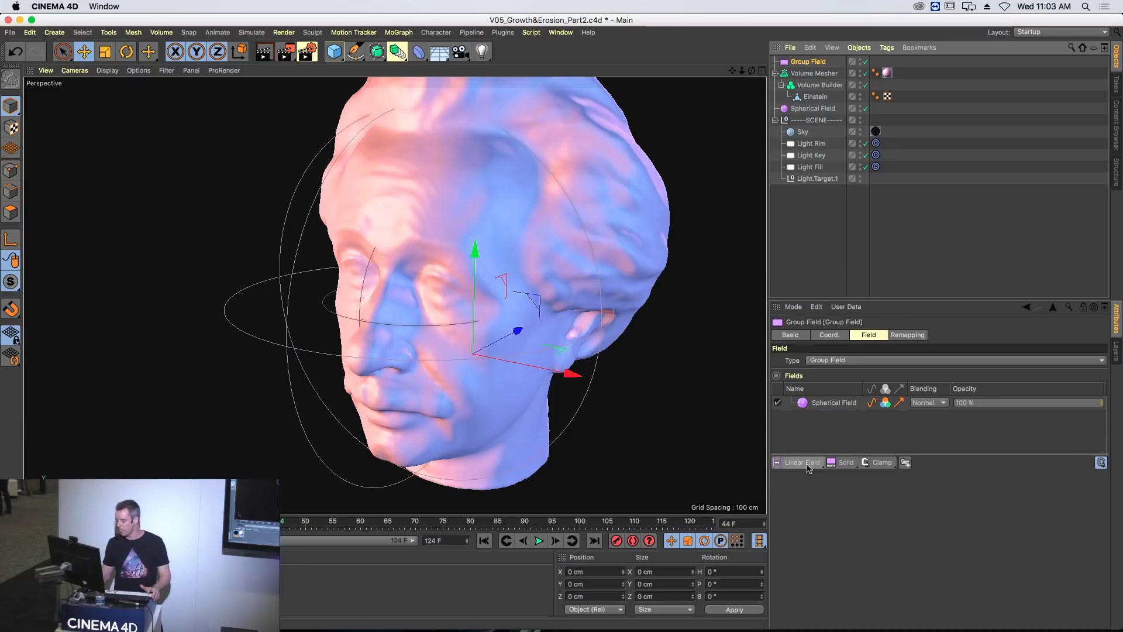
- Add a Random Field to the Group Field, using Noise mode with the Stupl noise type
click(808, 466)
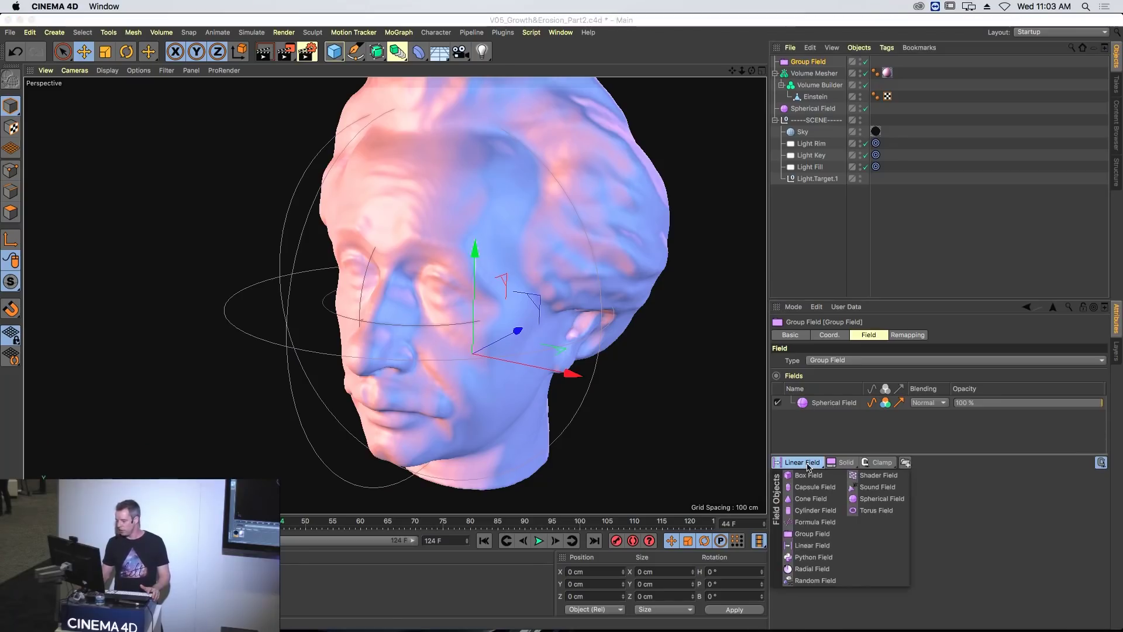
click(815, 581)
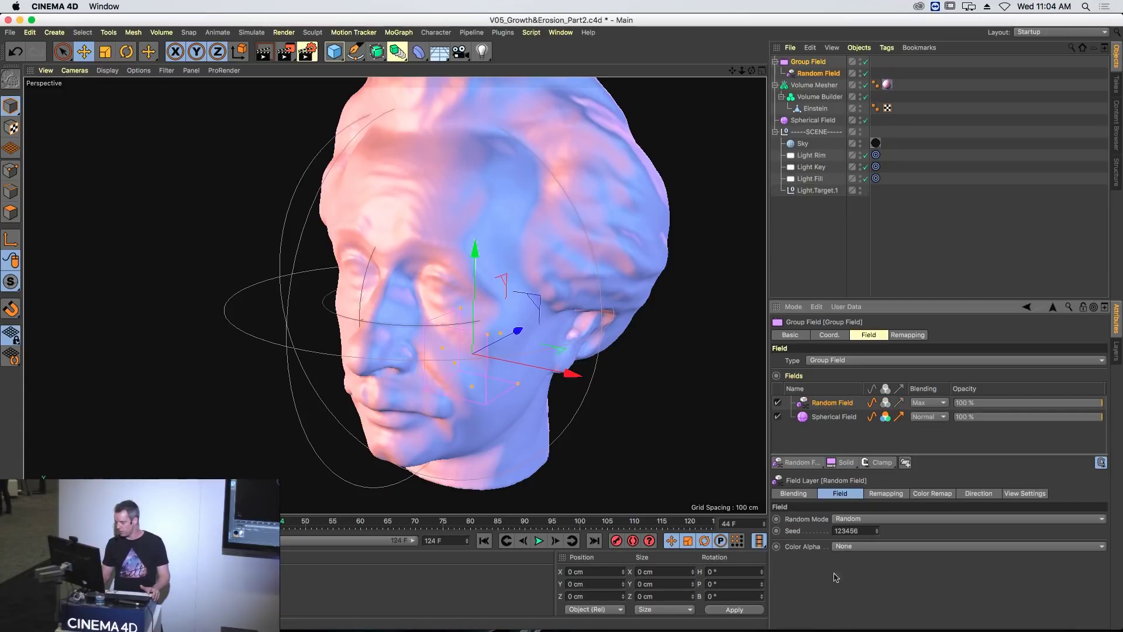
click(854, 519)
click(858, 554)
click(859, 553)
click(859, 555)
click(871, 542)
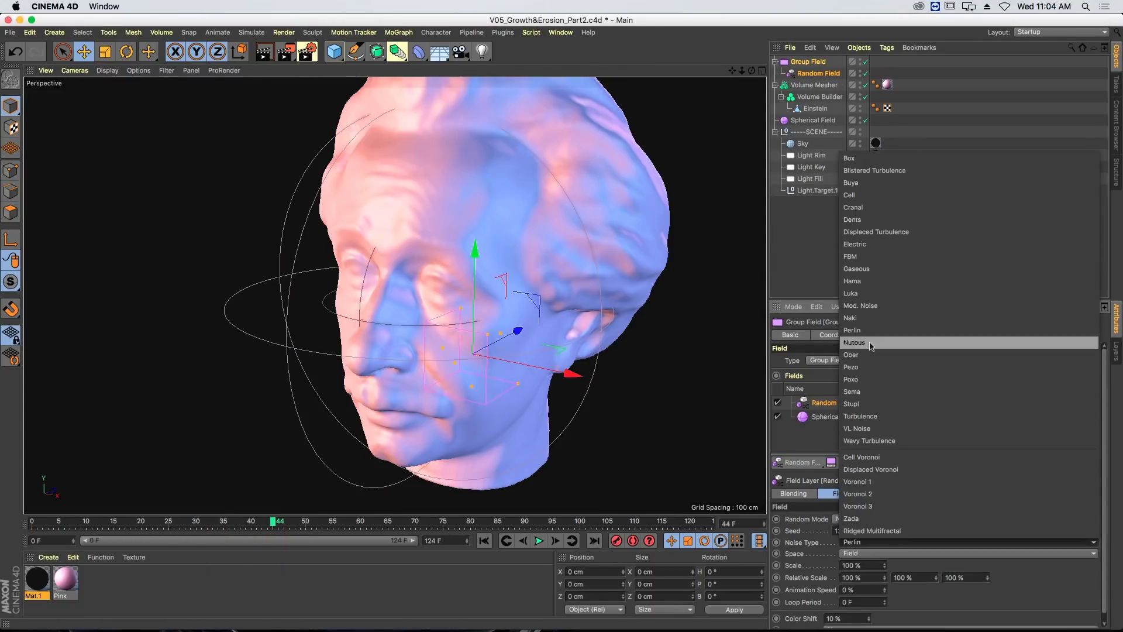
click(872, 405)
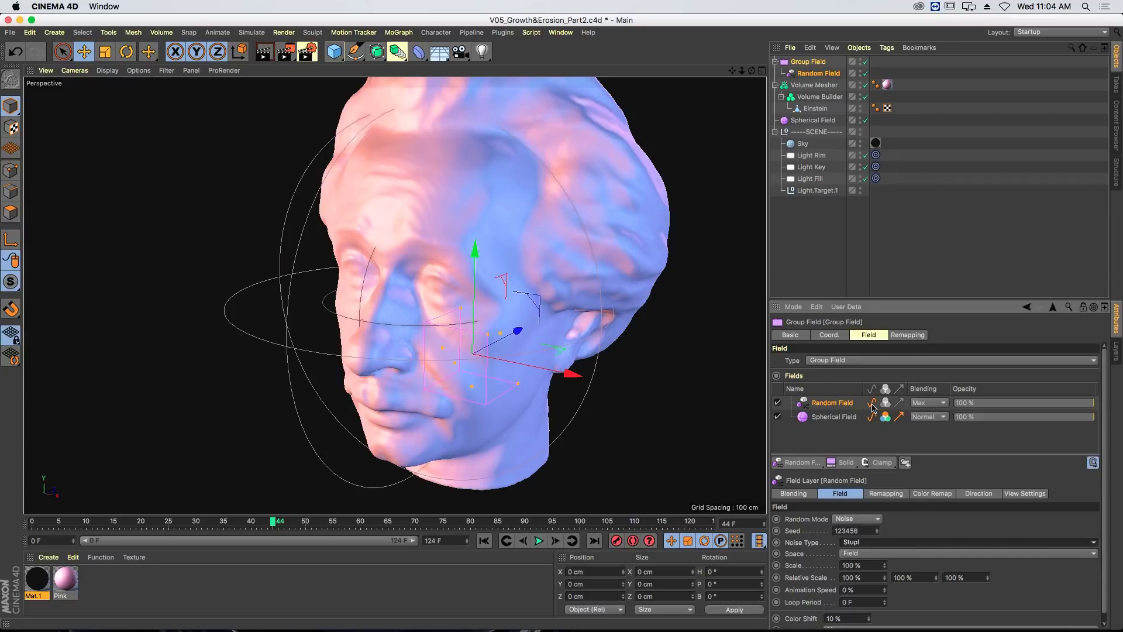
- Set the Random Field's scale to 1200 %, animation speed to 25 % and blending to Overlay
click(876, 565)
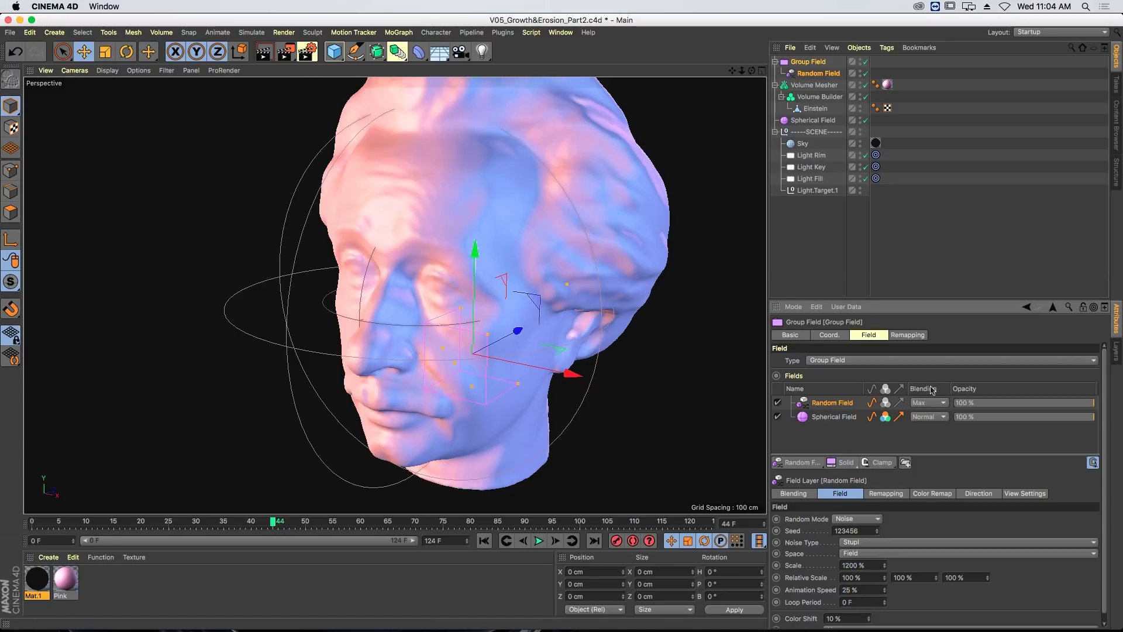
click(924, 404)
click(928, 474)
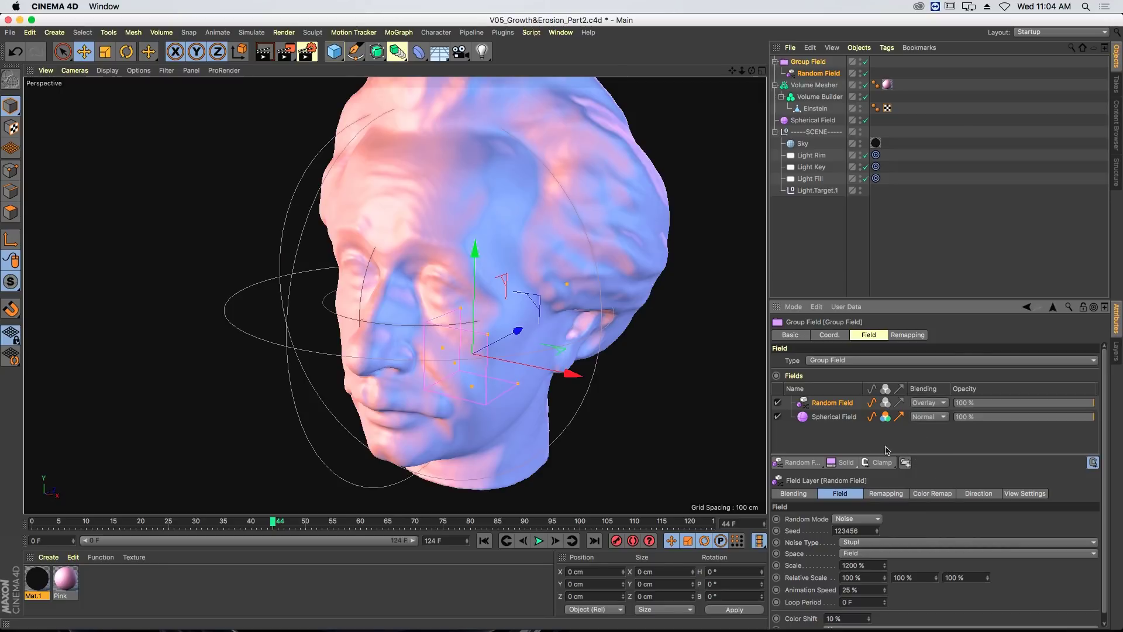
- Move the Random Field out from under the Group Field to just below the Spherical Field
click(813, 75)
drag(805, 127, 804, 126)
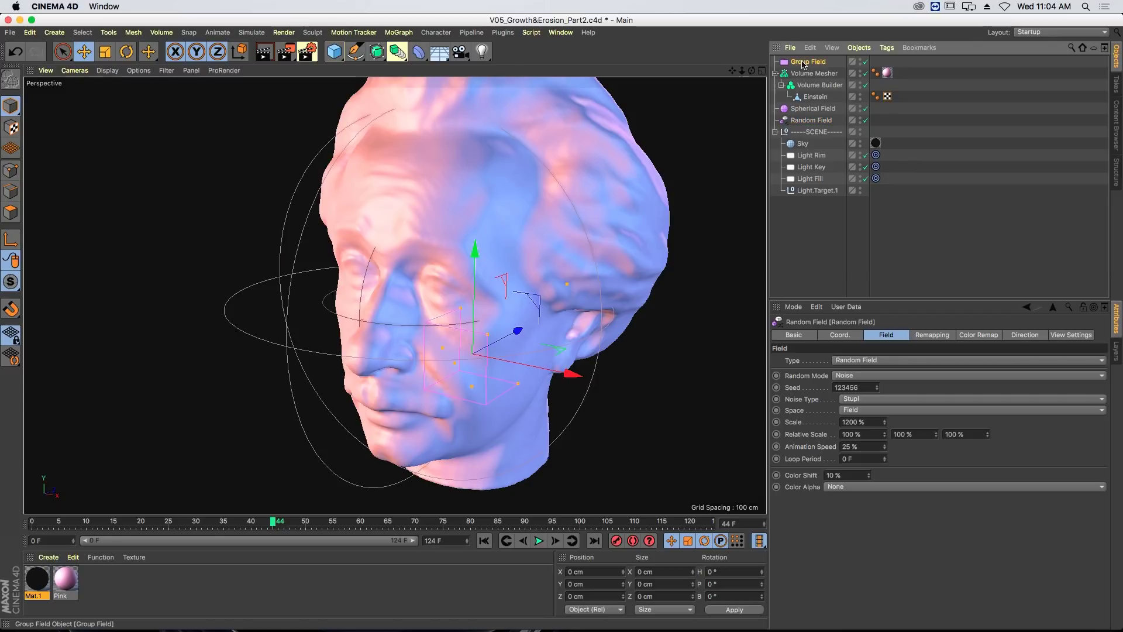
- Place the Group Field above the Einstein mesh inside the Volume Builder and set its mode to Multiply
drag(812, 94, 812, 91)
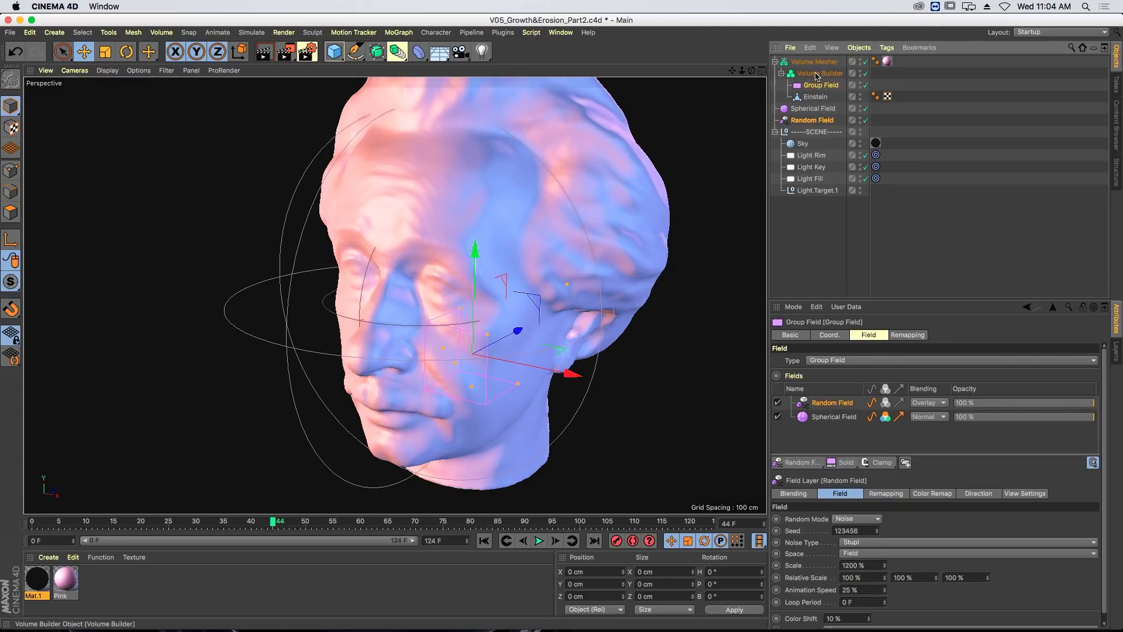
click(816, 74)
click(878, 406)
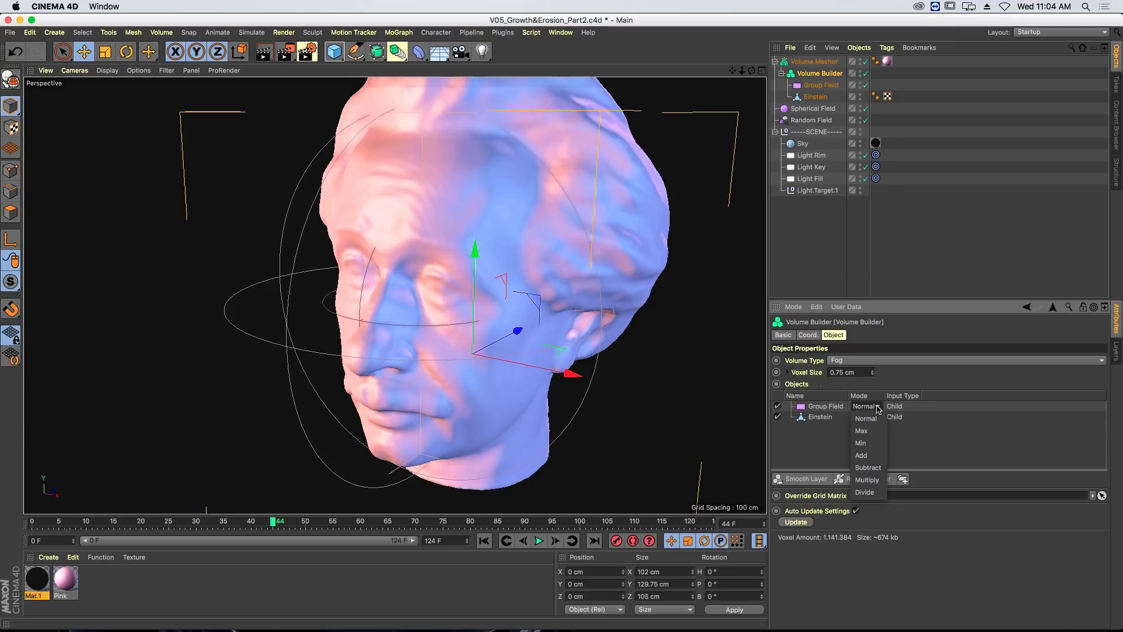
click(867, 479)
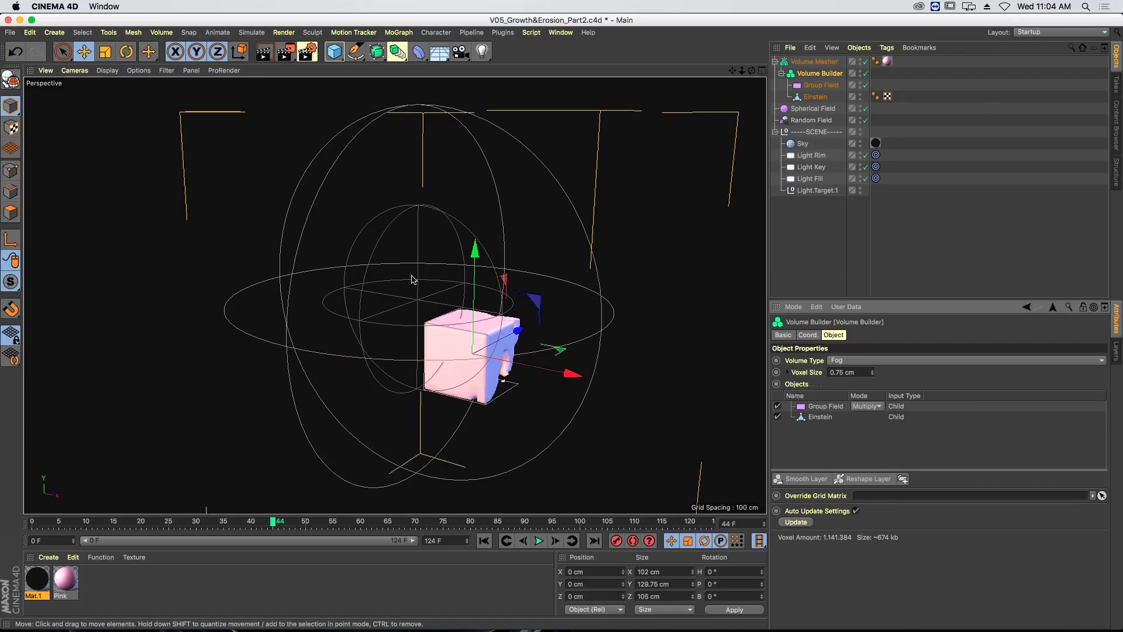
- Change the Group Field's creation space in the Volume Builder from Box to Objects
alt+drag(461, 328, 392, 339)
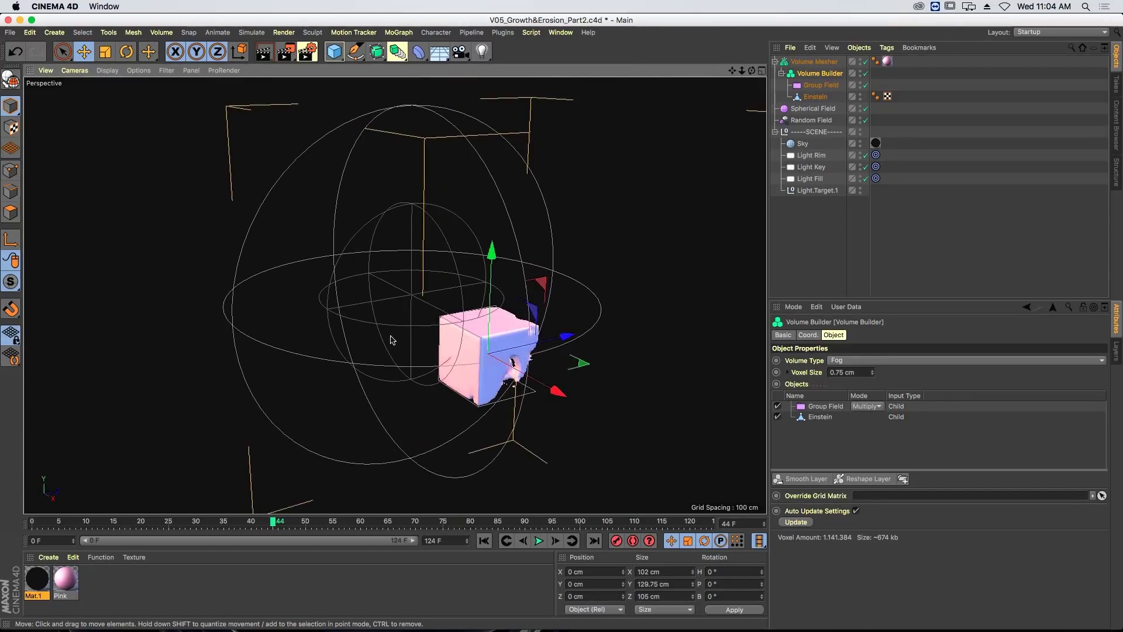
alt+middle_drag(468, 355, 420, 271)
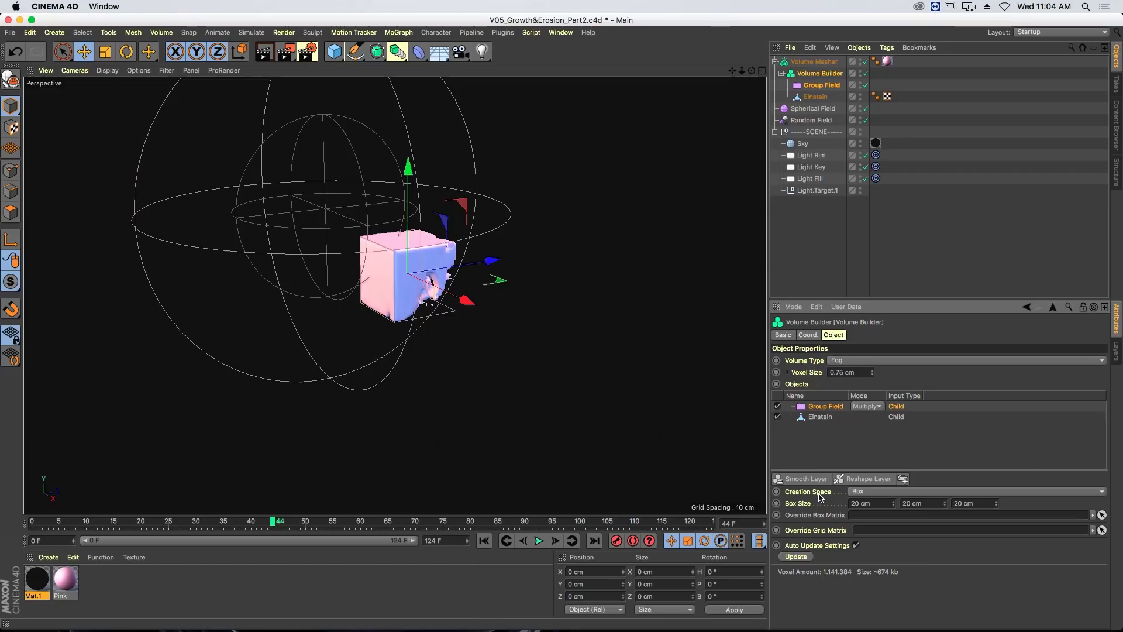
click(853, 493)
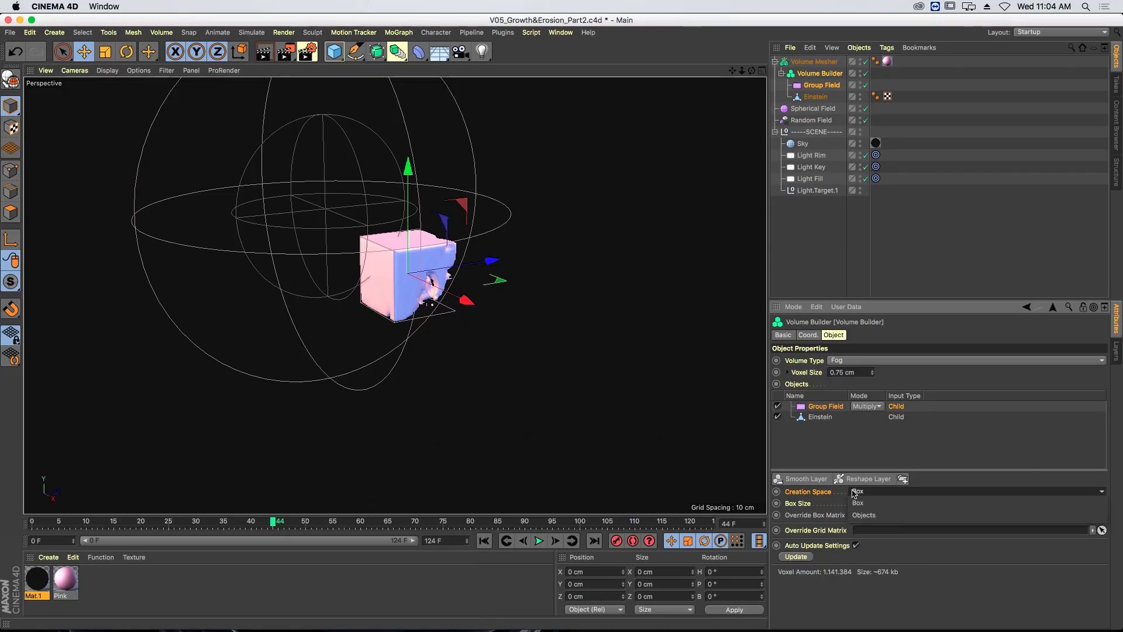
click(899, 516)
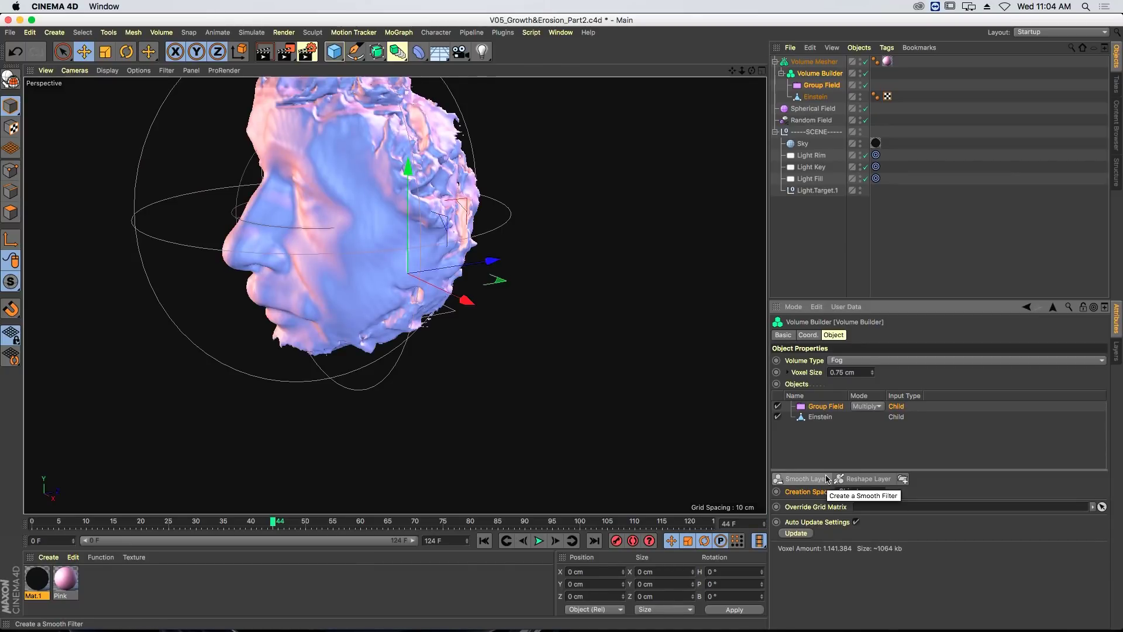
- Move the Spherical Field across the face to about X -7, Y 25, Z -24 cm
alt+drag(279, 205, 538, 220)
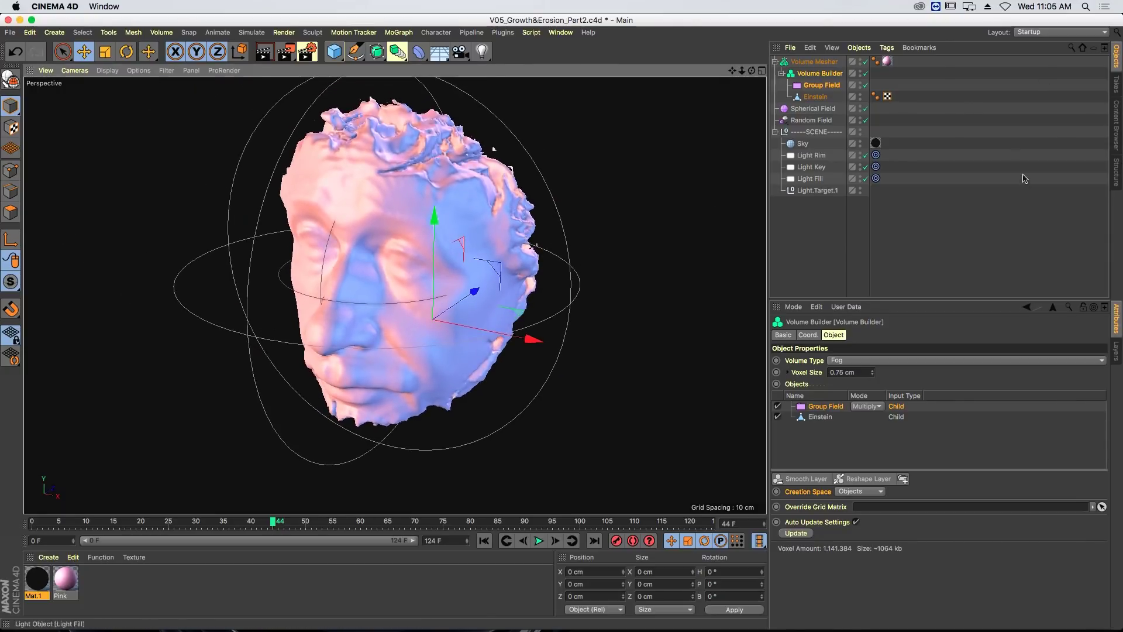
click(846, 111)
alt+drag(117, 117, 631, 223)
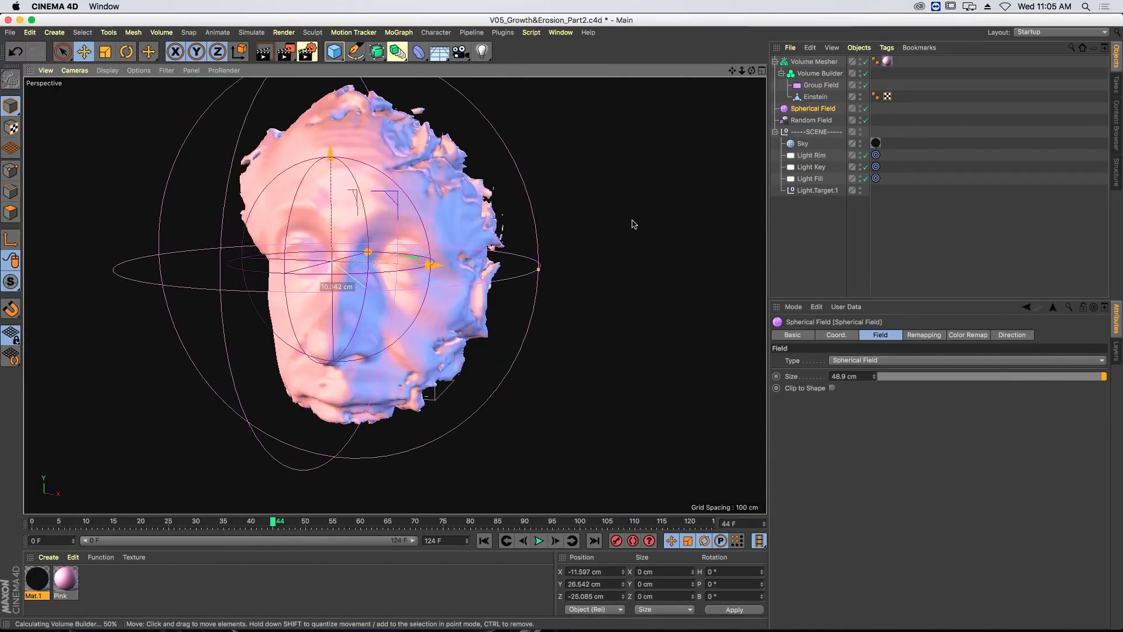
- Duplicate the Group Field entry in the Volume Builder's object list, setting the lower entry to Max and the upper one to Subtract
click(829, 75)
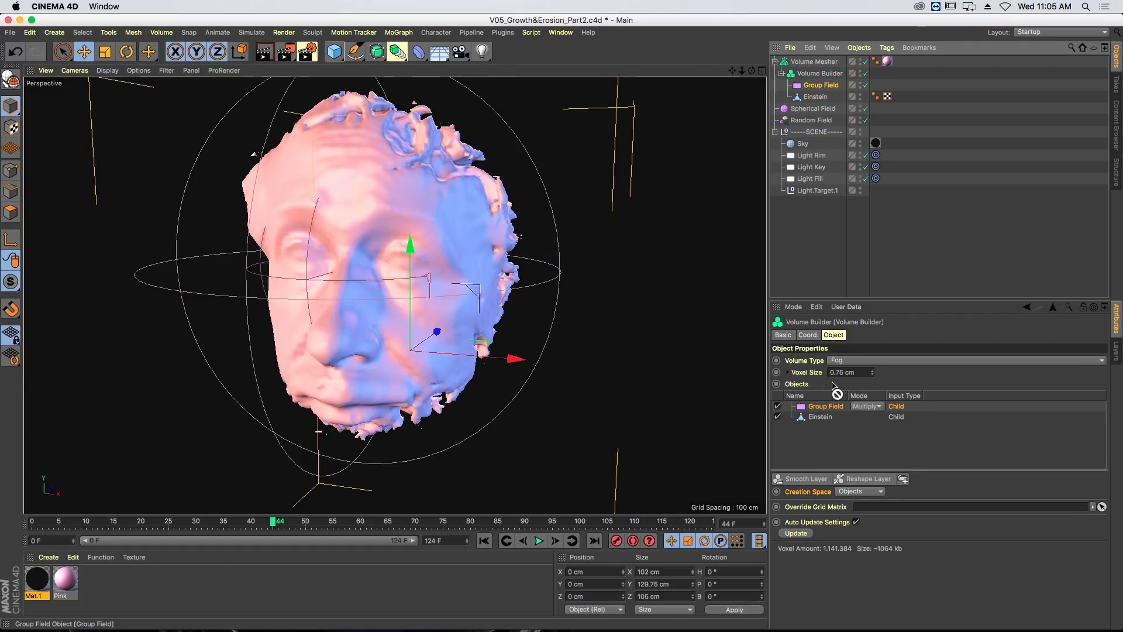
drag(835, 408, 840, 412)
click(866, 417)
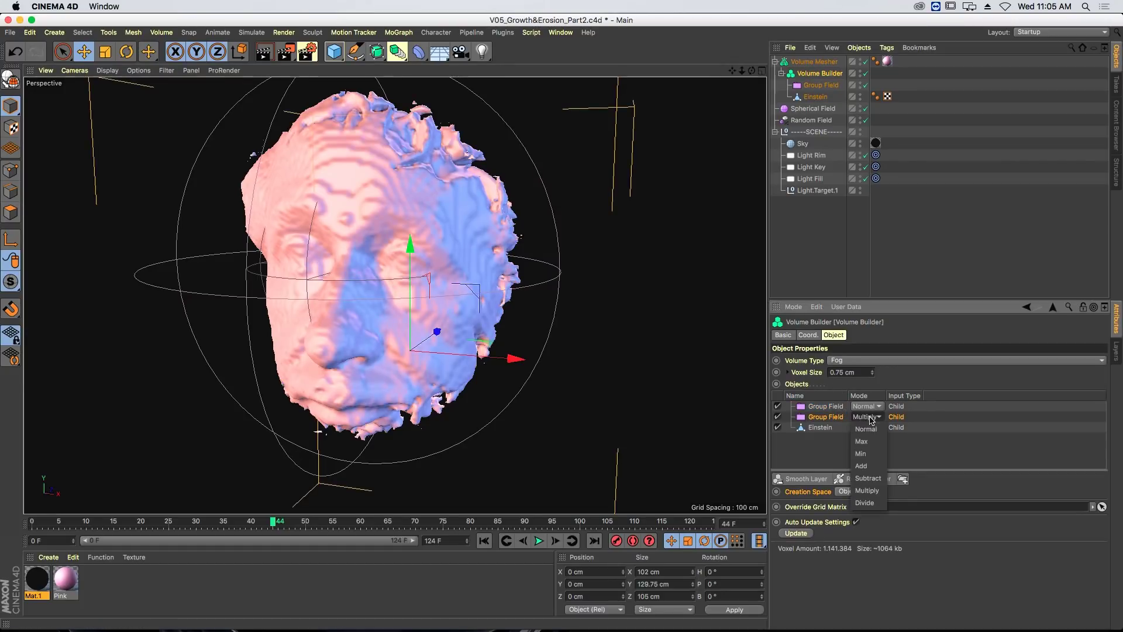
click(876, 443)
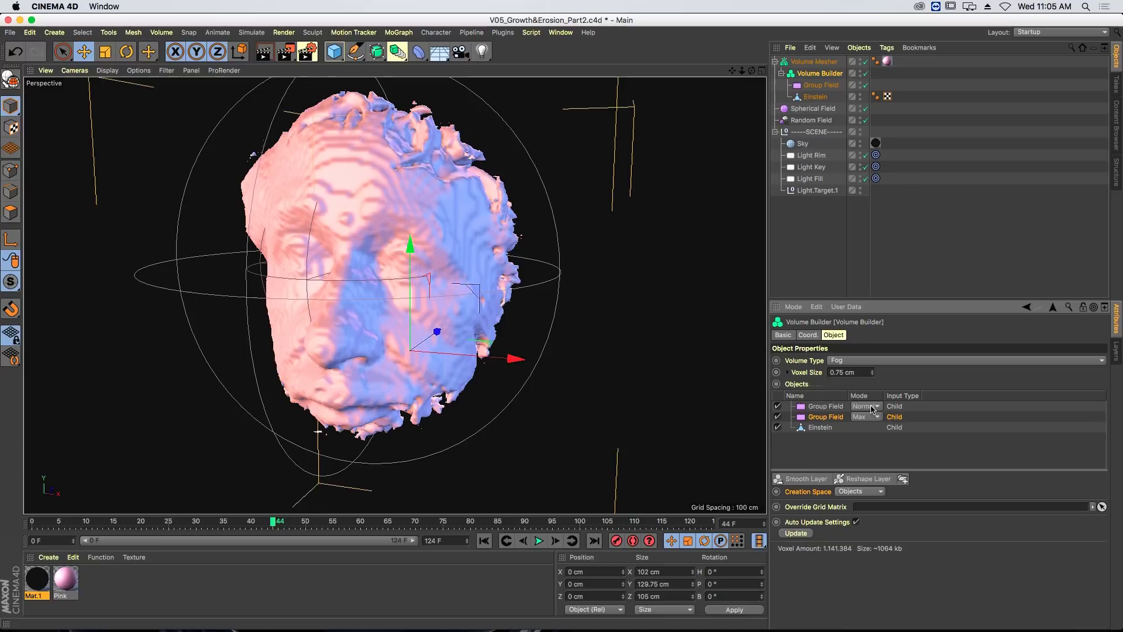
click(873, 408)
click(867, 468)
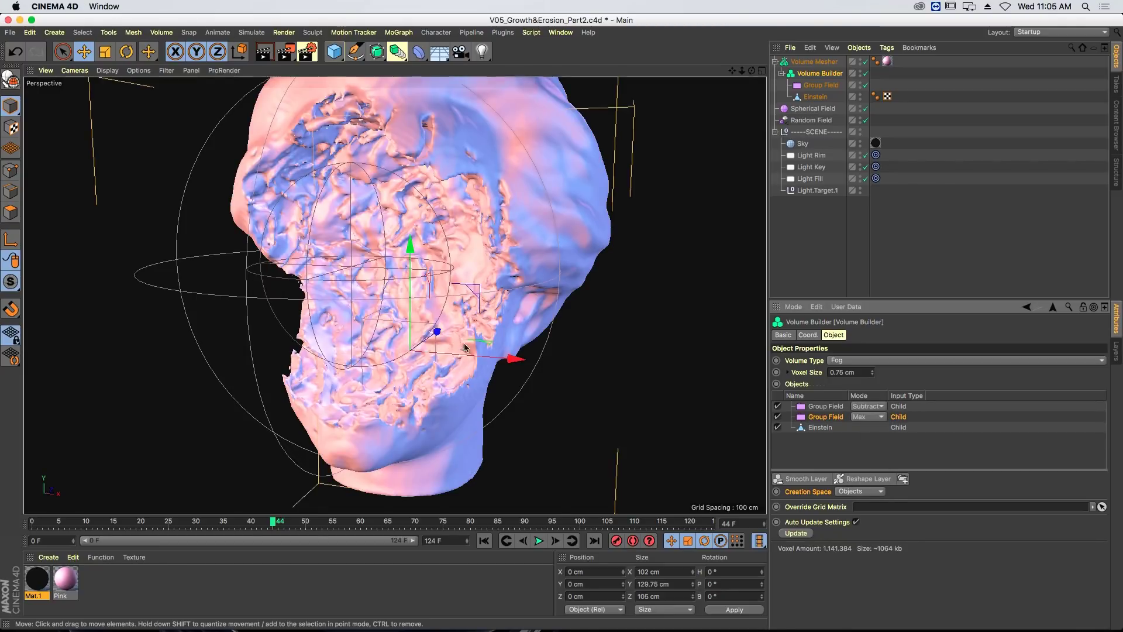
- Move the Spherical Field up the face to about X -2, Y 35, Z -21 cm
alt+drag(462, 342, 310, 240)
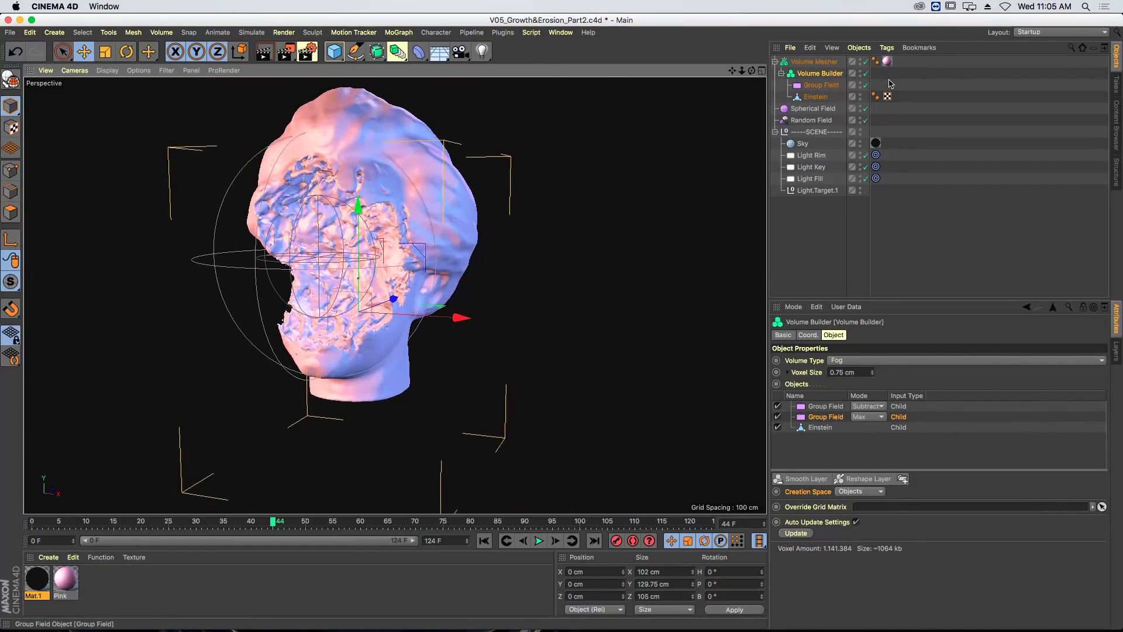
click(811, 108)
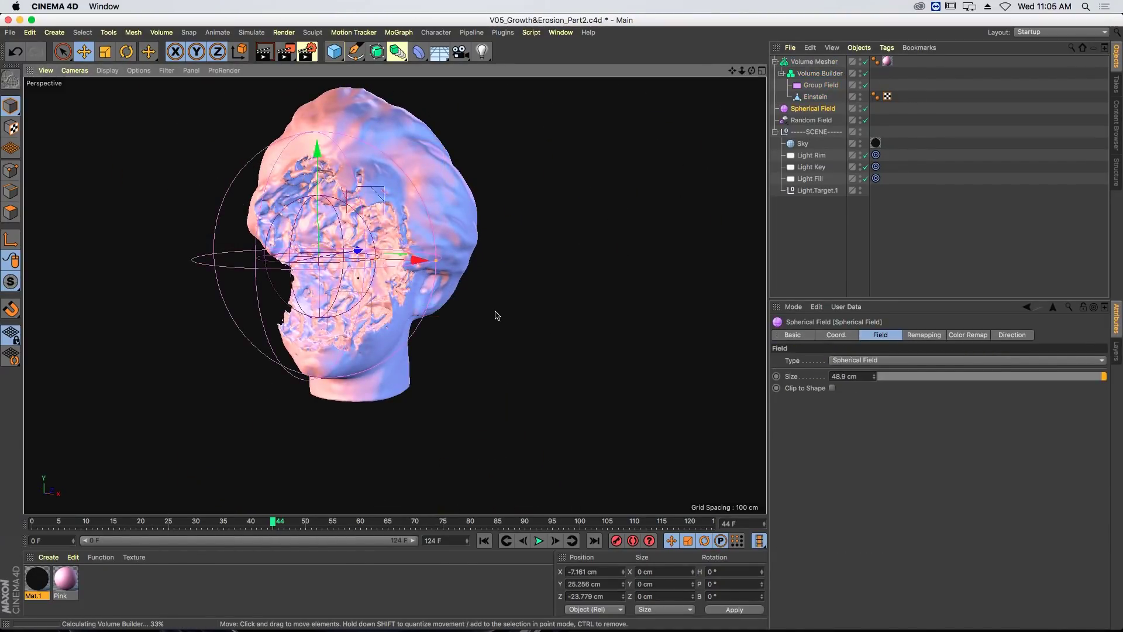
mouse_move(501, 306)
mouse_down()
mouse_move(491, 311)
mouse_move(511, 311)
mouse_up()
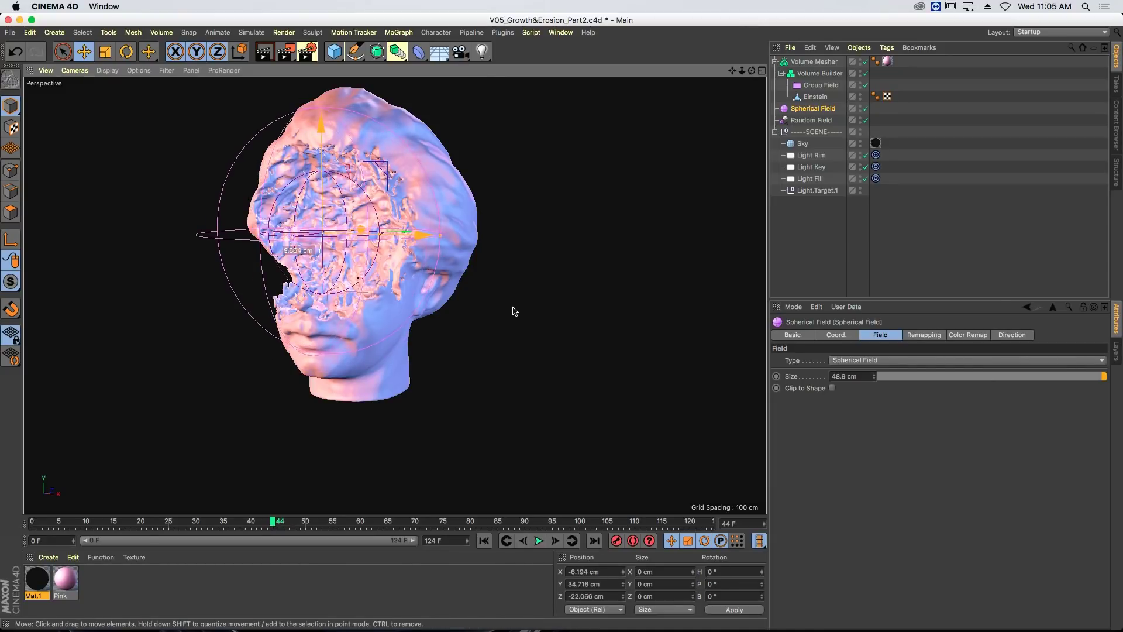
- Try the Mod. Noise type at 500 % scale on the Random Field and inspect the eroded face
click(810, 119)
click(875, 404)
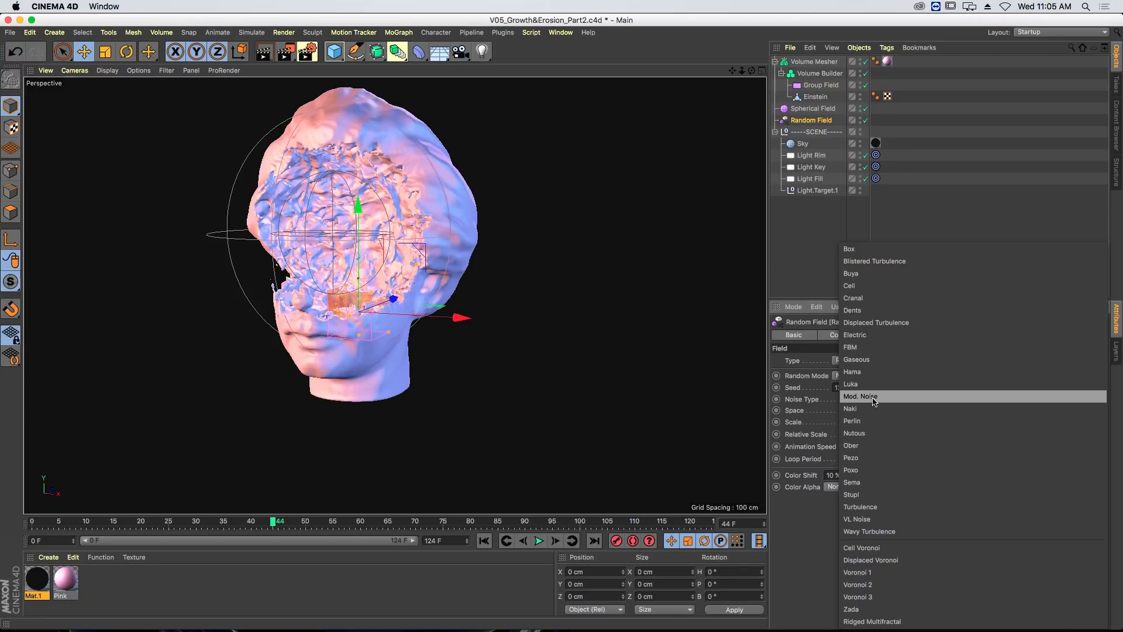
click(961, 393)
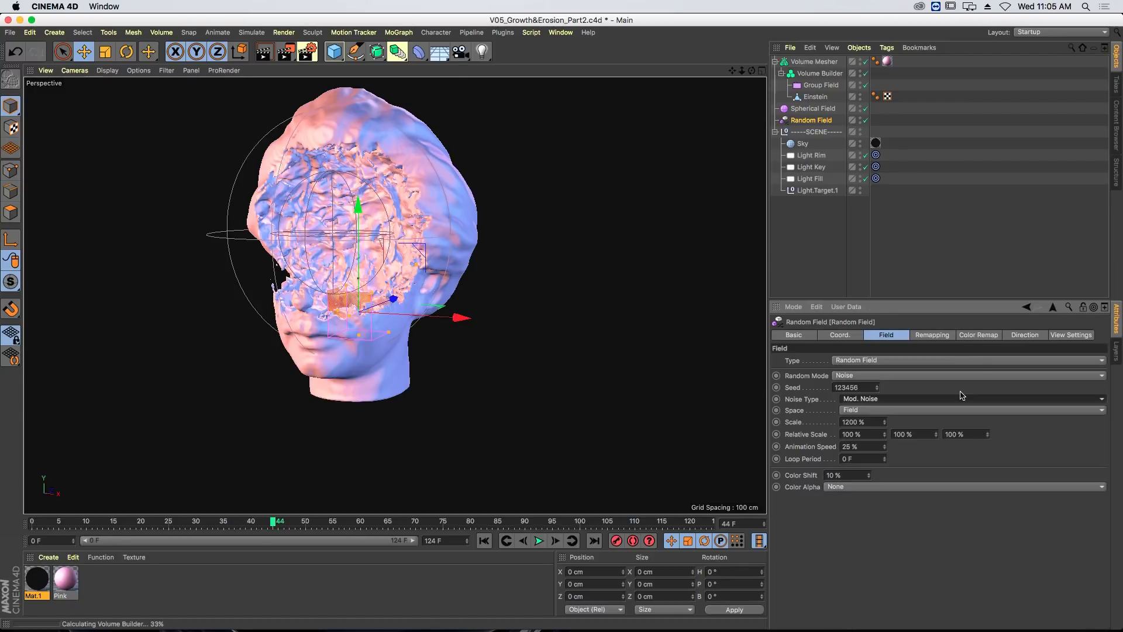
click(875, 421)
key(Return)
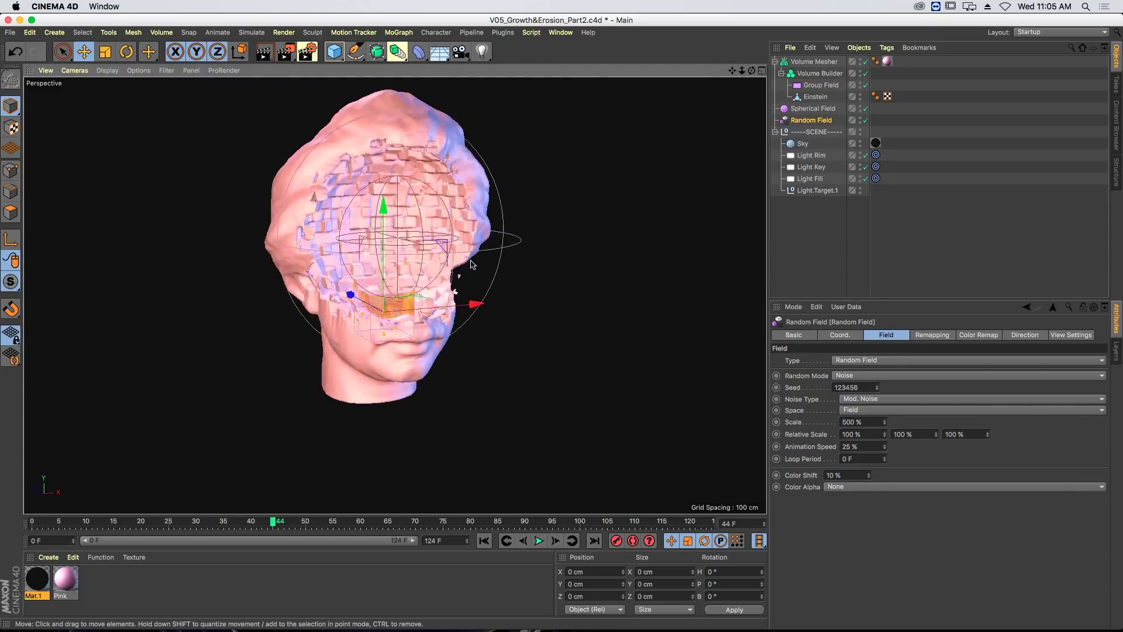
scroll(445, 212, up, 5)
alt+drag(446, 210, 375, 240)
scroll(368, 242, down, 4)
alt+middle_drag(369, 242, 395, 264)
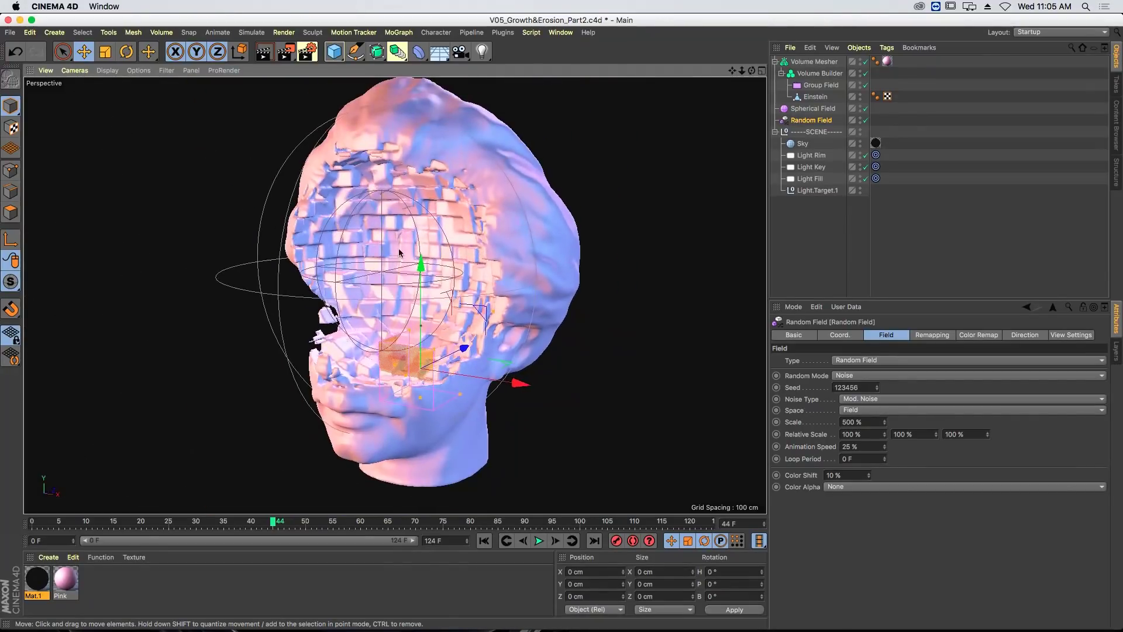
- Set the Random Field's noise type to Voronoi 1 and its scale to 1000 %
click(913, 400)
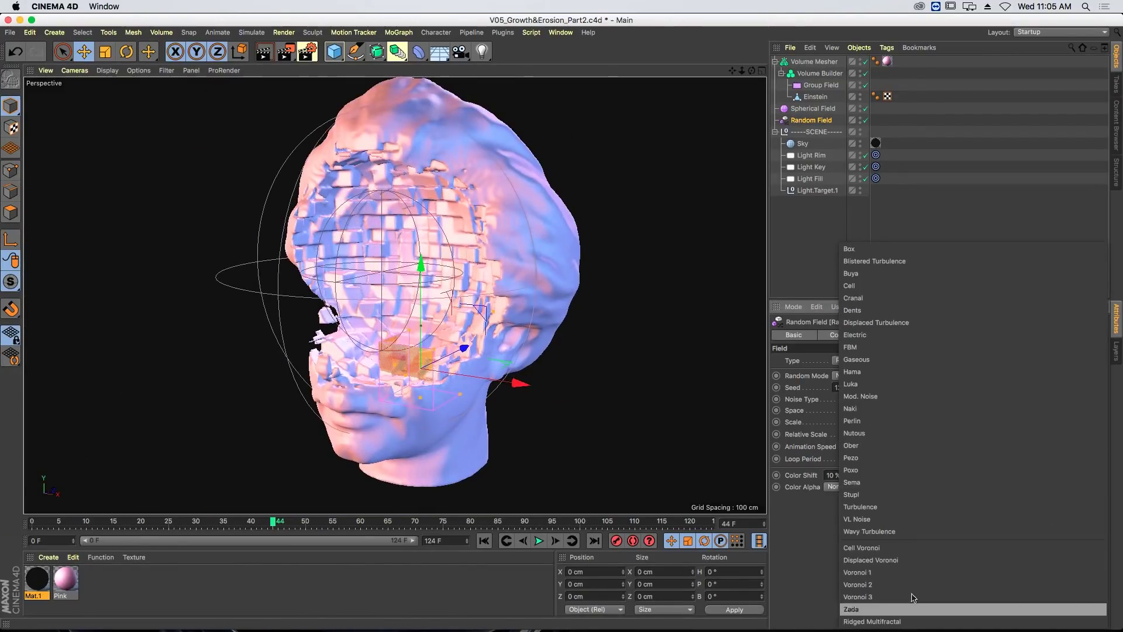
click(913, 573)
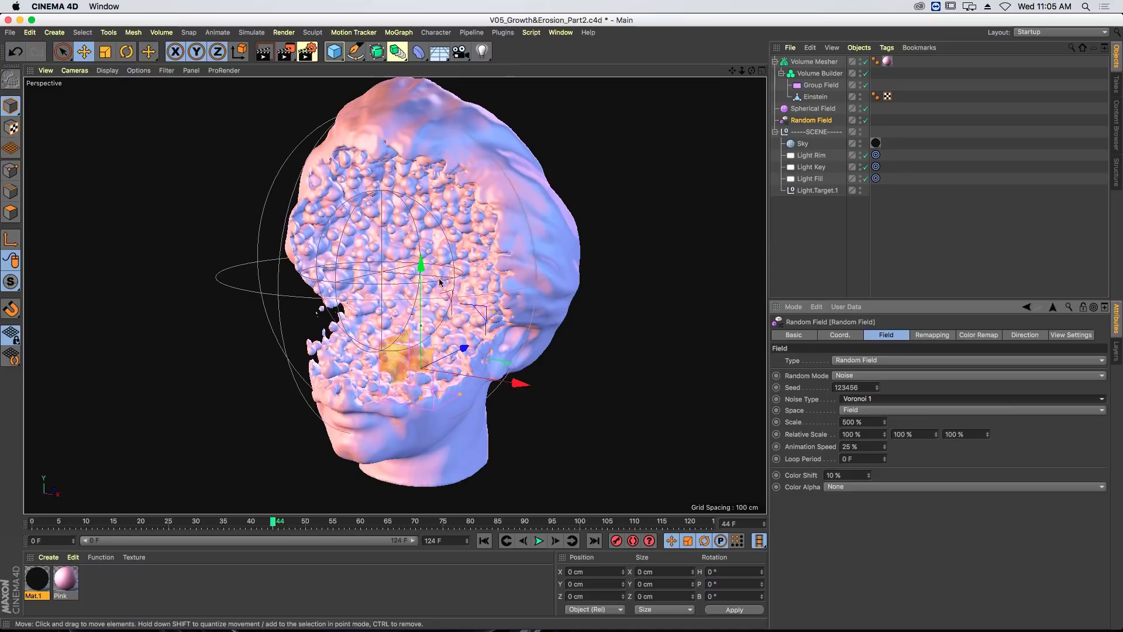
click(872, 422)
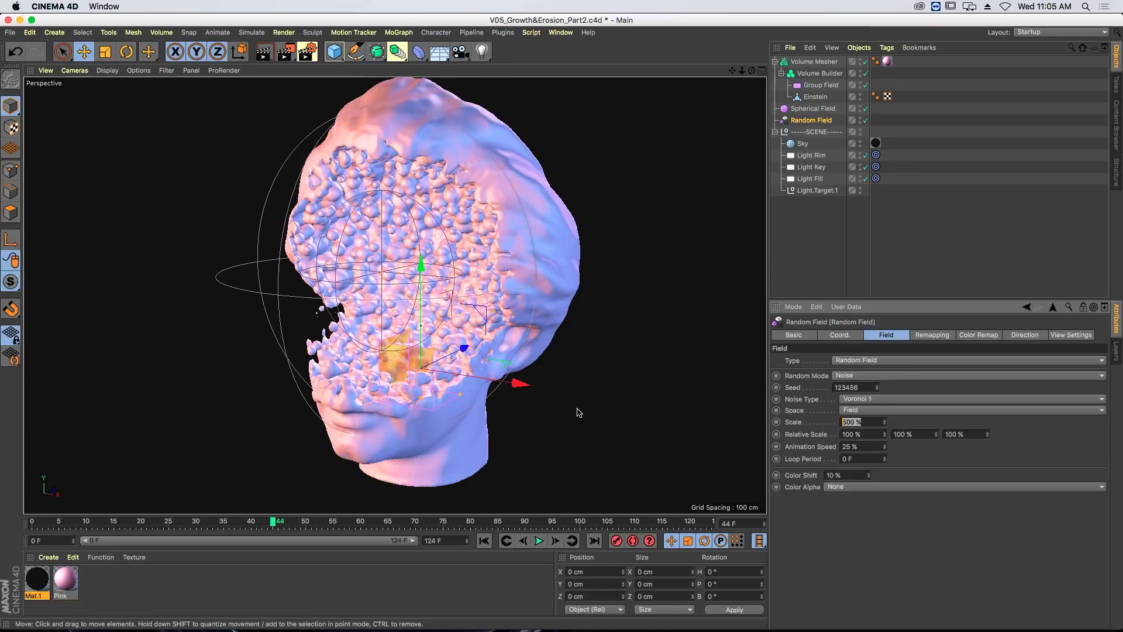
text(1000)
key(Return)
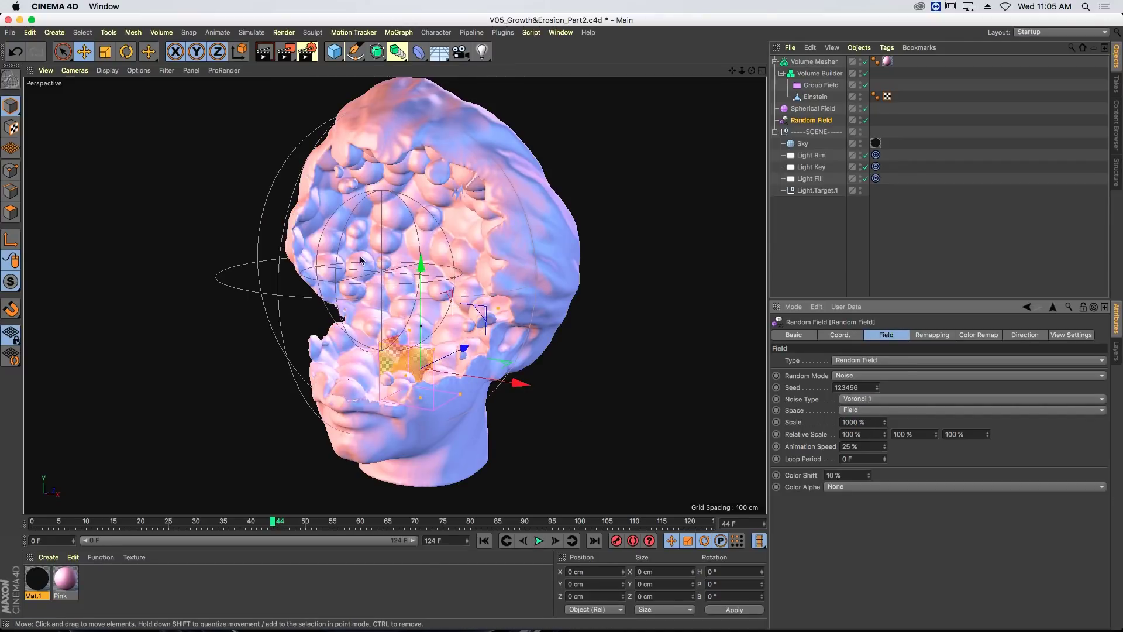
- Reposition the Spherical Field over the face at about X -8, Y 38, Z -22 cm
mouse_move(360, 275)
alt+mouse_down()
mouse_move(386, 269)
mouse_move(351, 275)
mouse_move(375, 272)
alt+mouse_up()
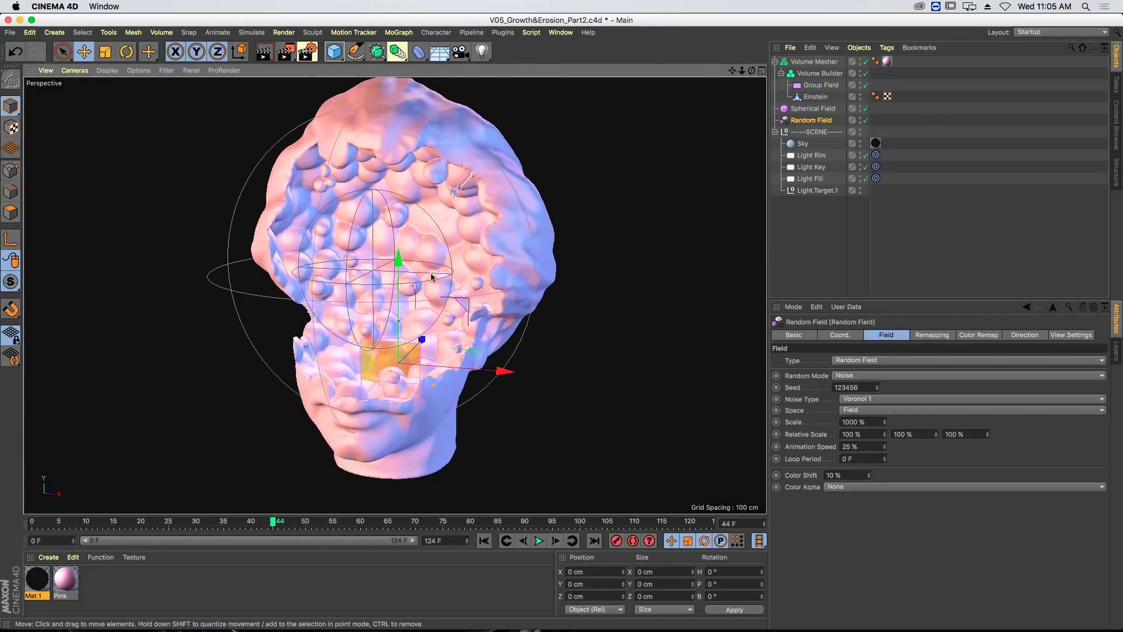
click(811, 104)
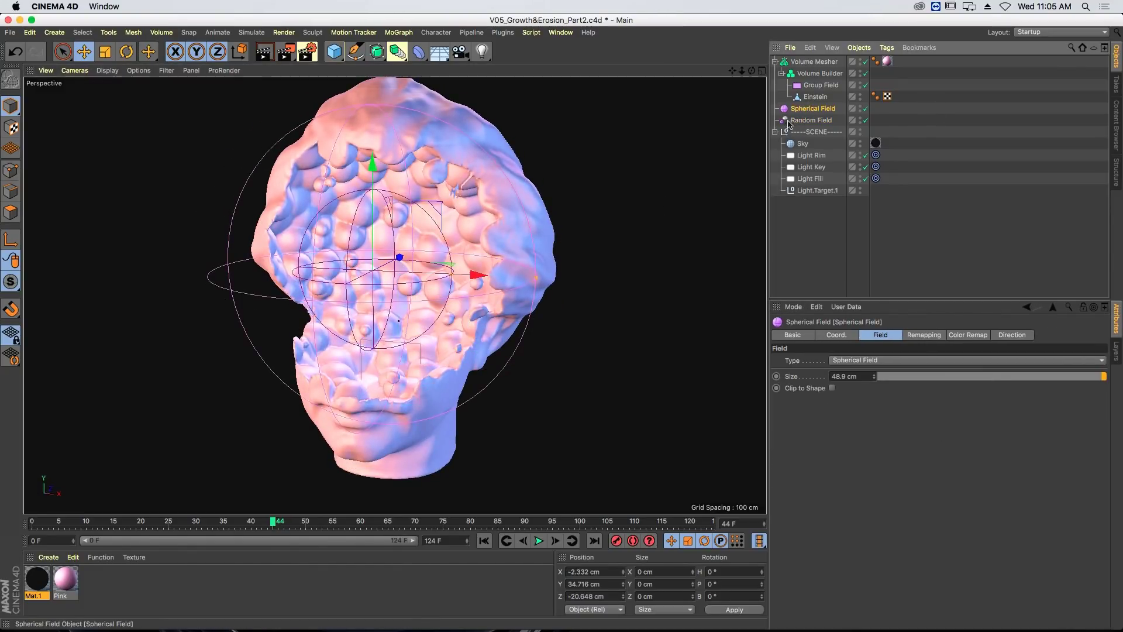
drag(536, 240, 565, 293)
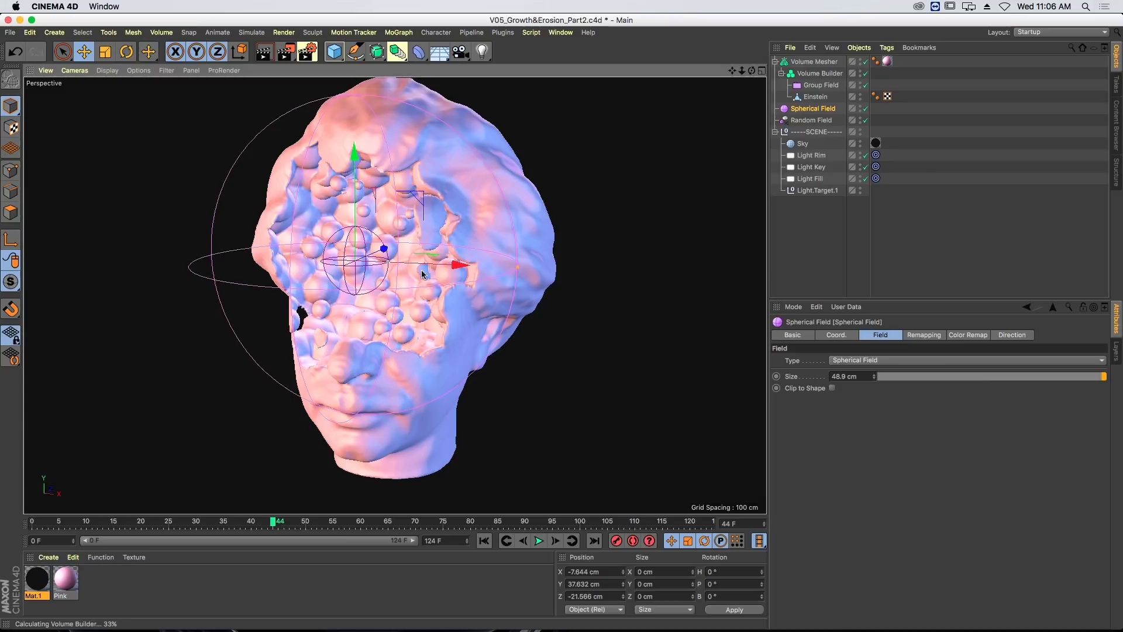
- Try a Voxel Range Threshold of 95 % on the Volume Mesher and return it to 50 %
click(814, 62)
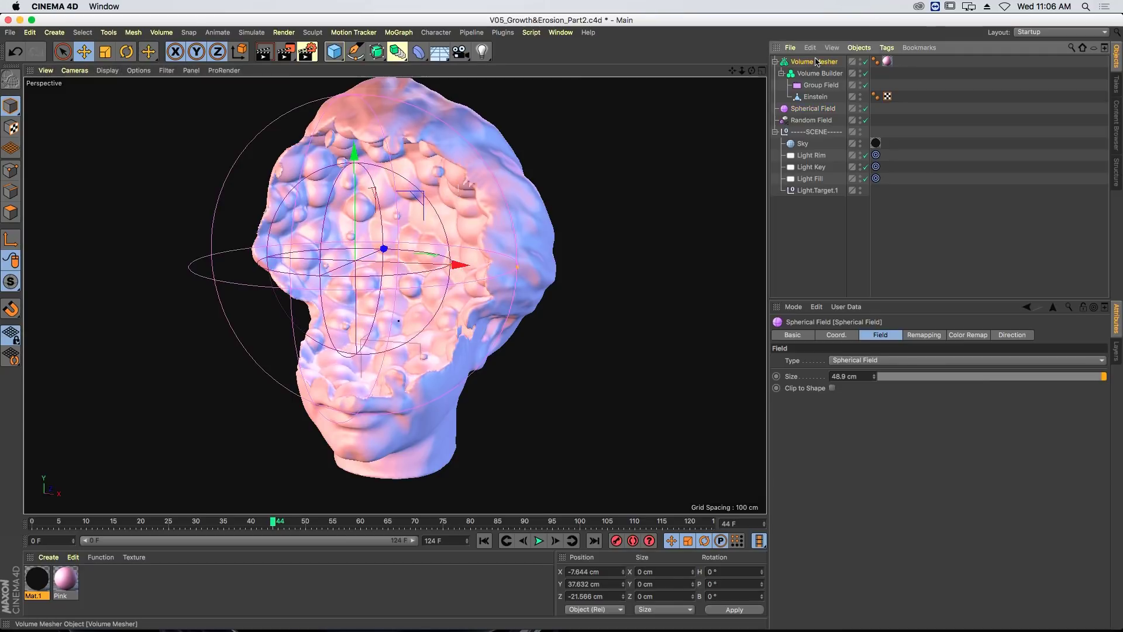
drag(1015, 366, 1095, 355)
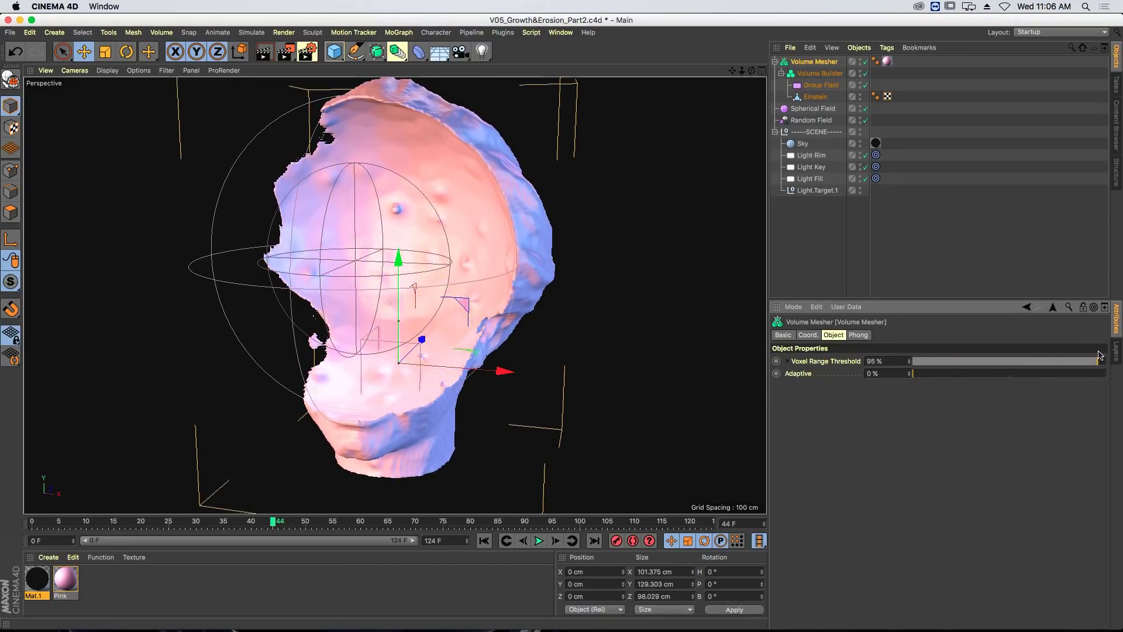
drag(1099, 355, 1012, 375)
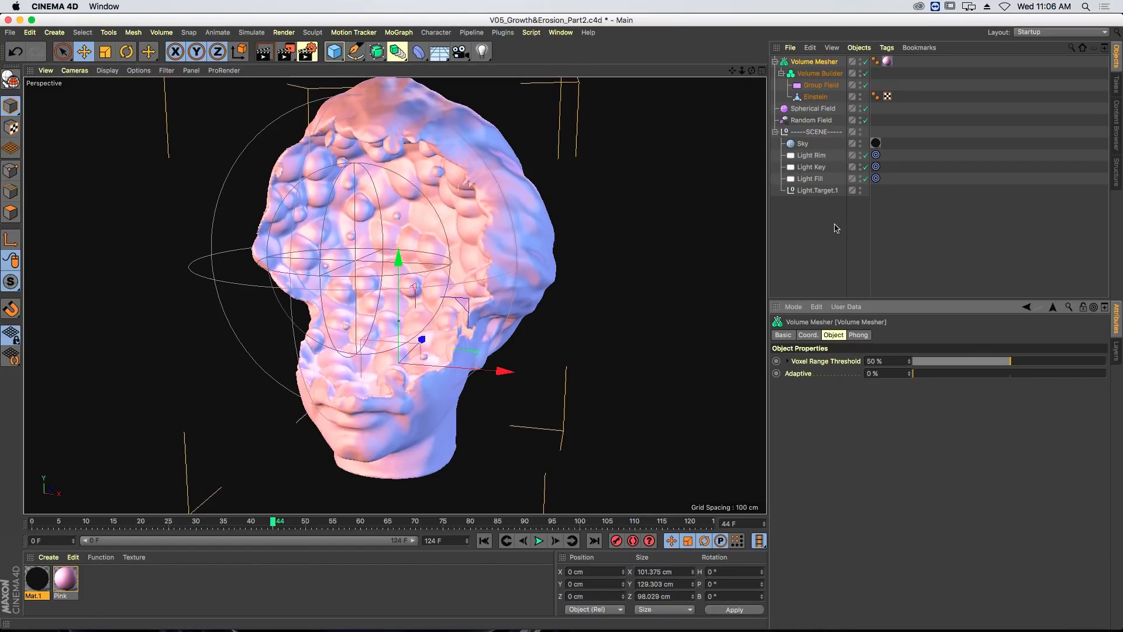
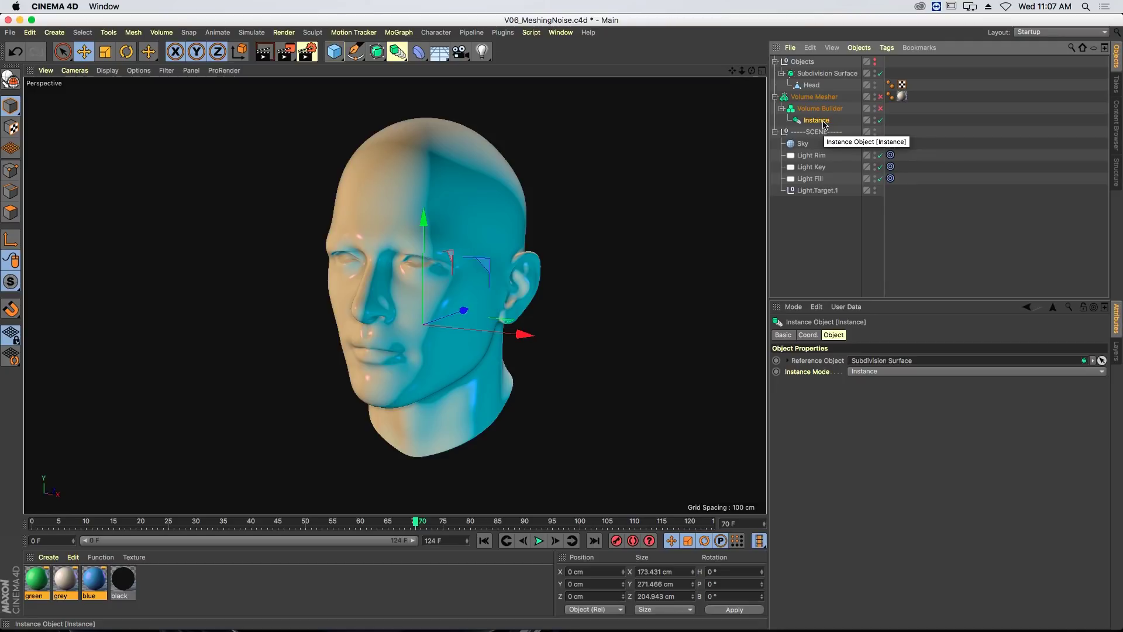
- Enable the Volume Mesher and Volume Builder in the V06_MeshingNoise scene and create a Group Field, showing its field list
click(880, 97)
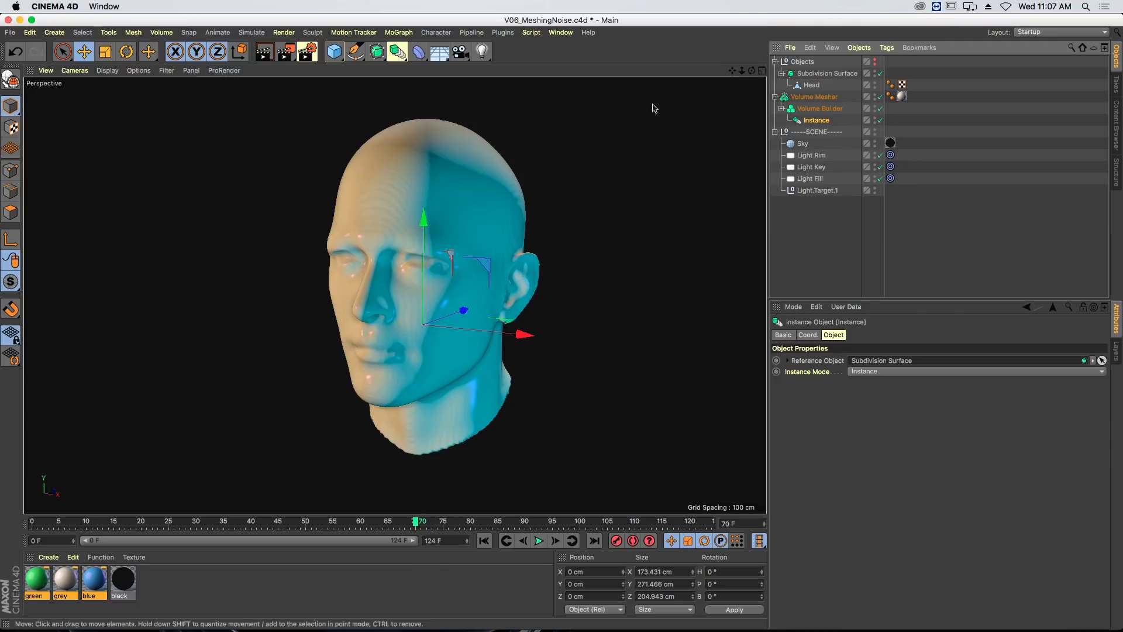
click(60, 34)
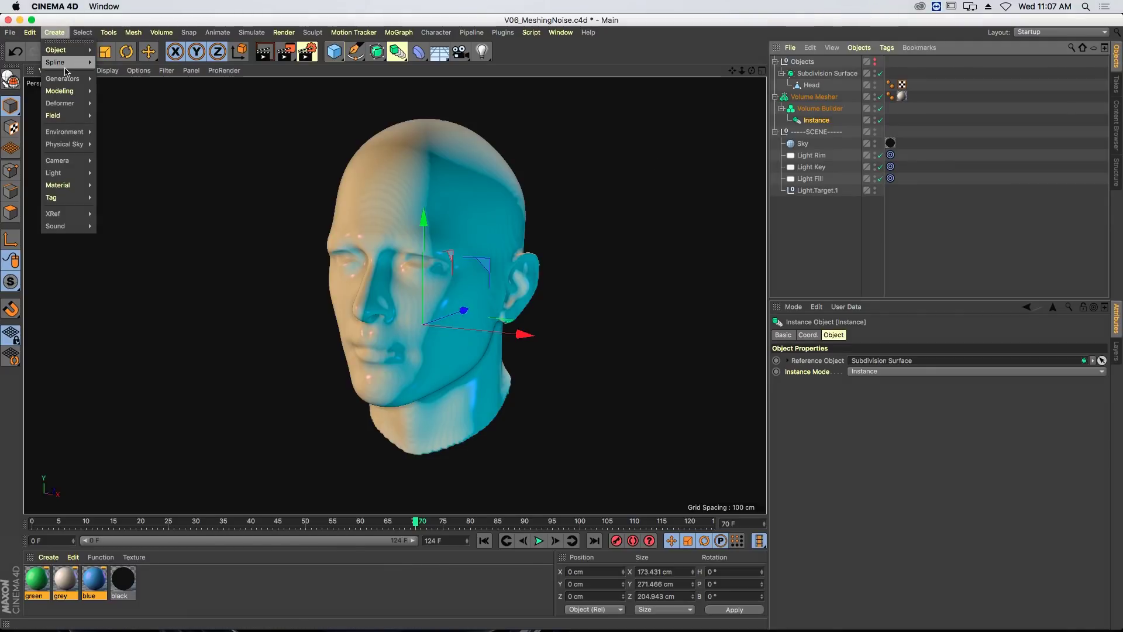
mouse_move(72, 117)
click(114, 119)
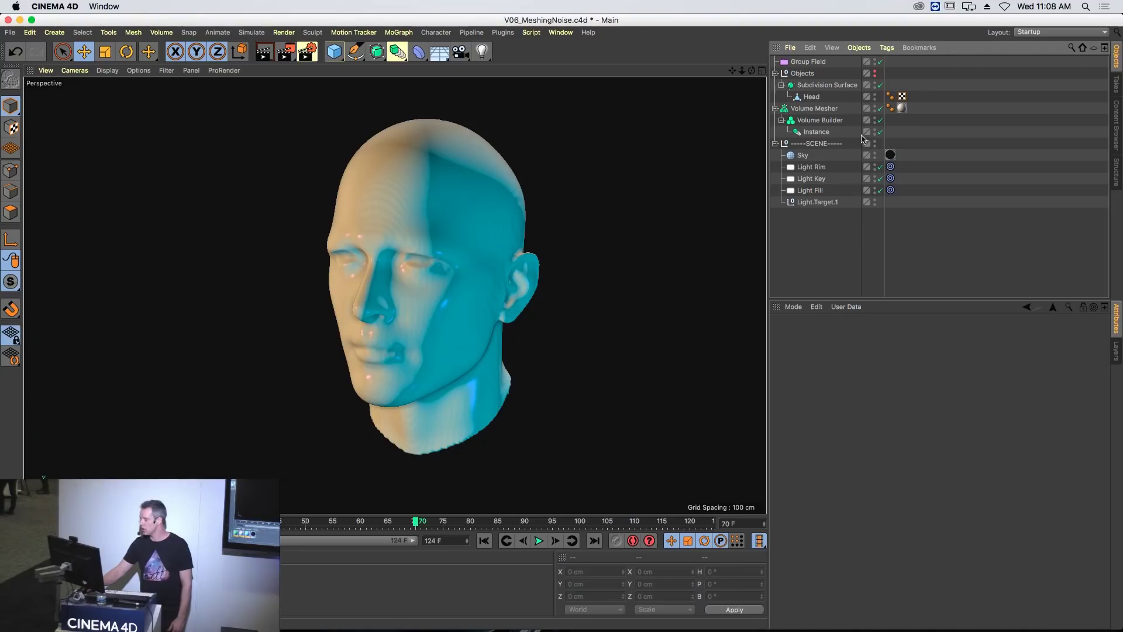
click(821, 65)
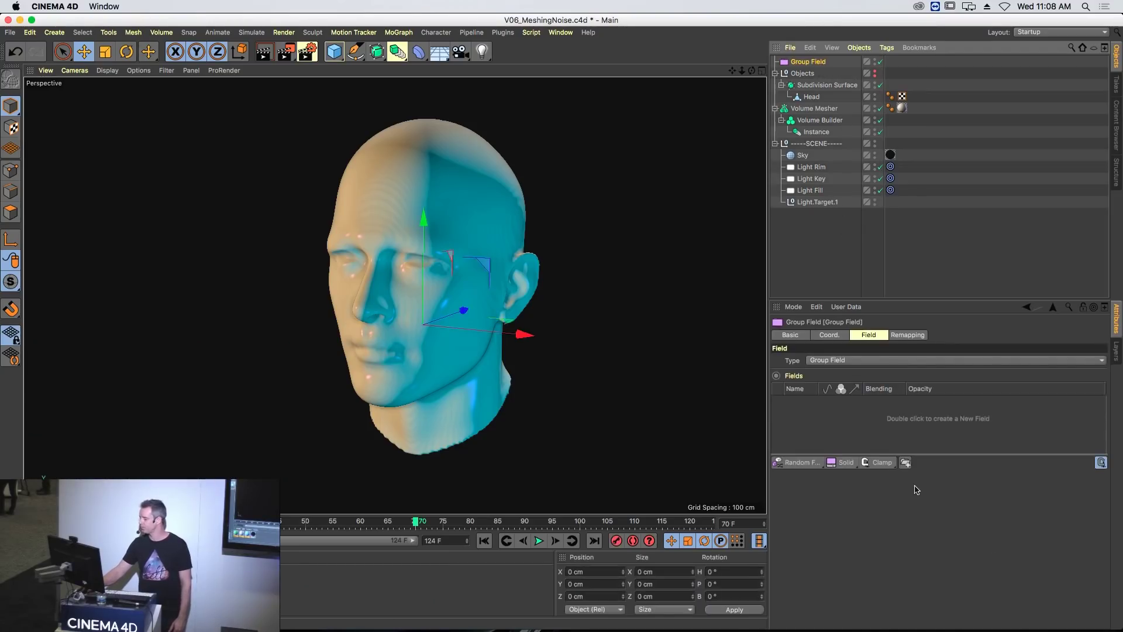
- Add a Random Field to the Group Field and set its random mode to Noise
click(880, 462)
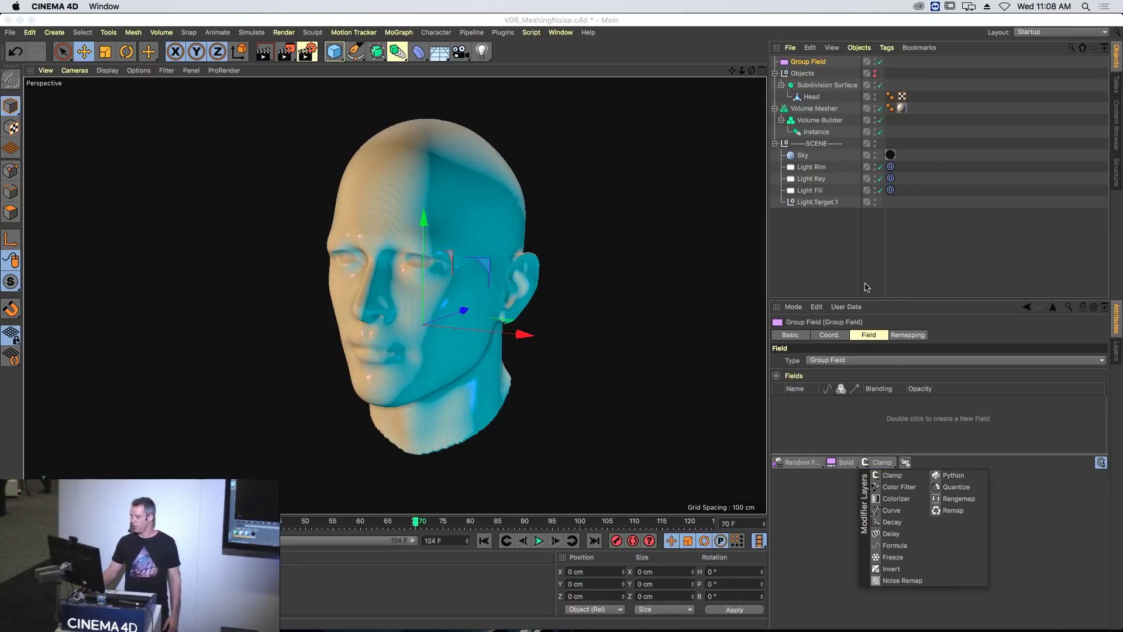
click(806, 62)
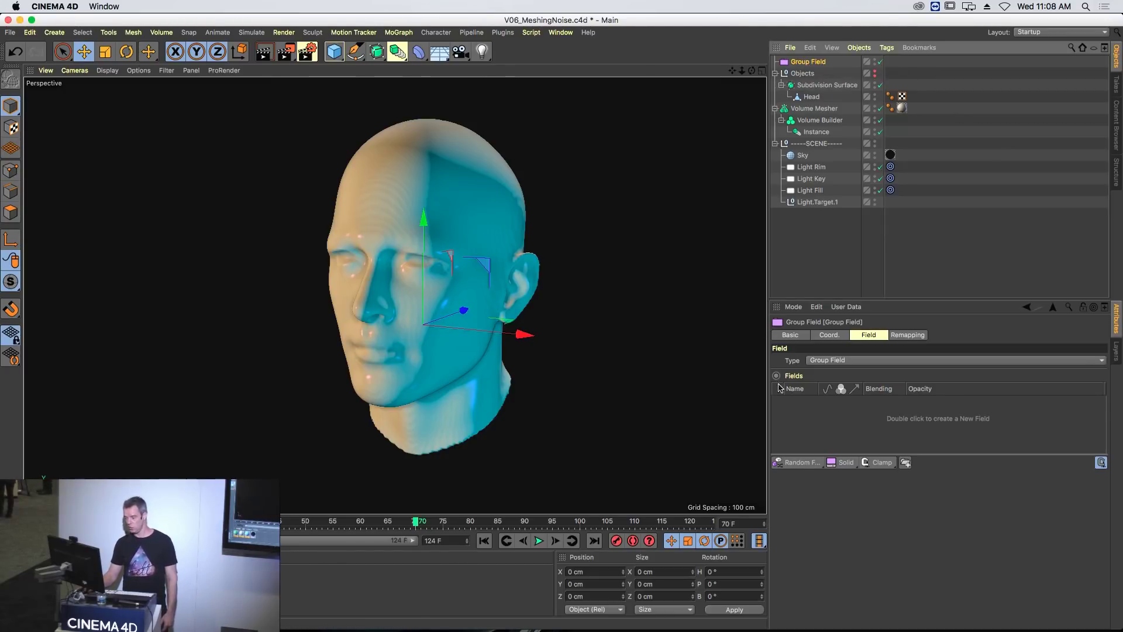
click(811, 464)
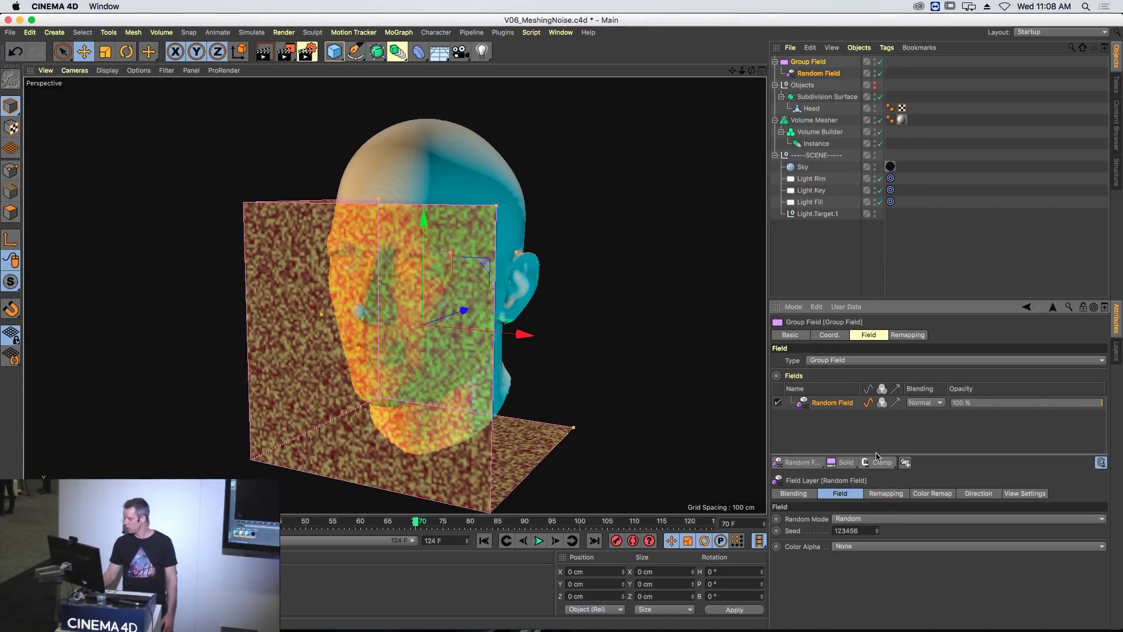
click(866, 518)
click(869, 556)
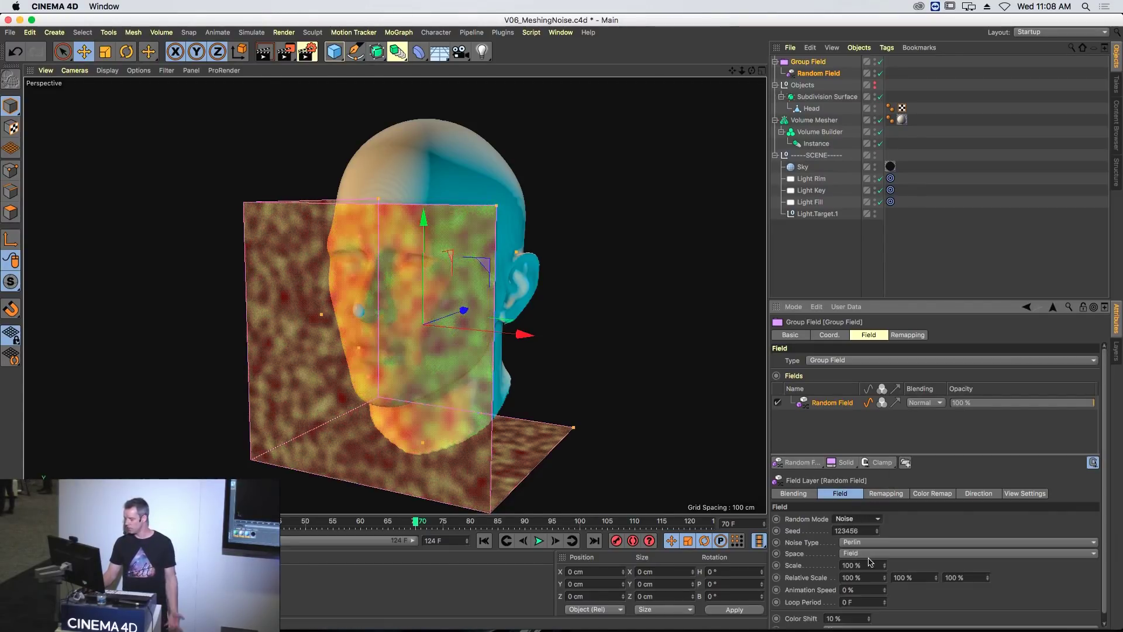
- Set the Random Field's noise scale to 250 % and animation speed to 20 %, with its viewplane preview turned off
click(872, 566)
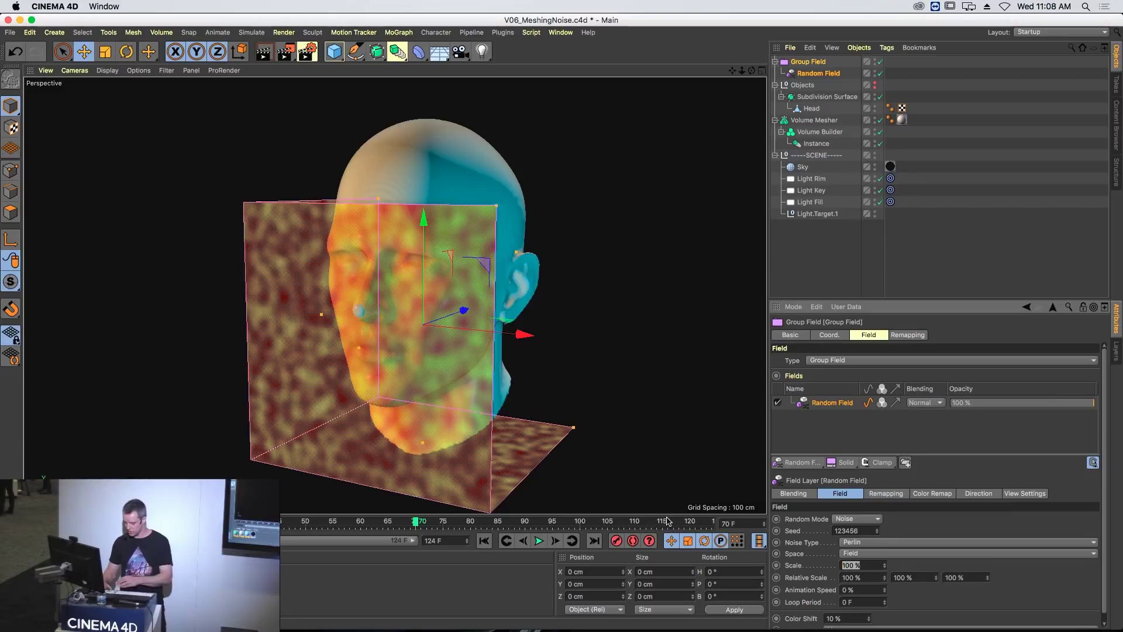
key(Tab)
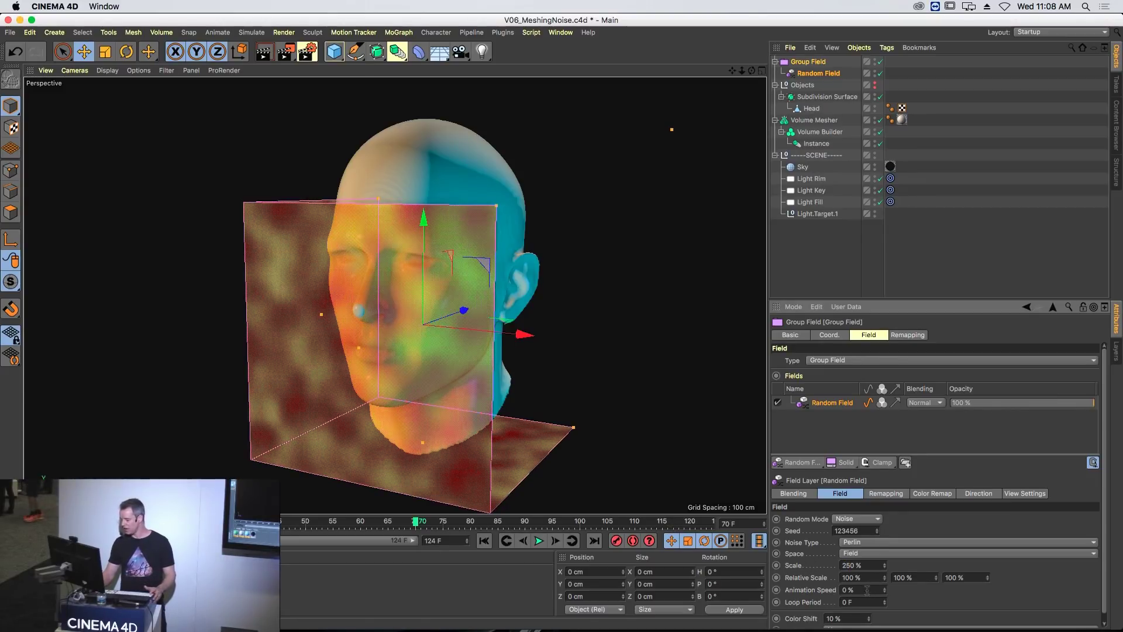
text(20)
key(Return)
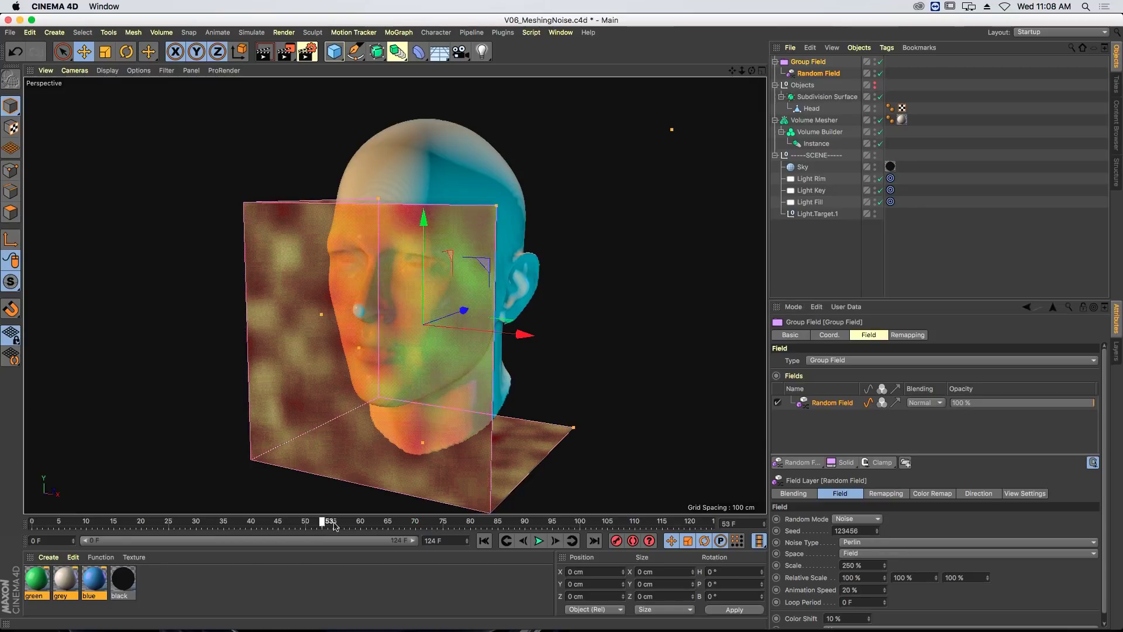
click(1021, 495)
click(855, 520)
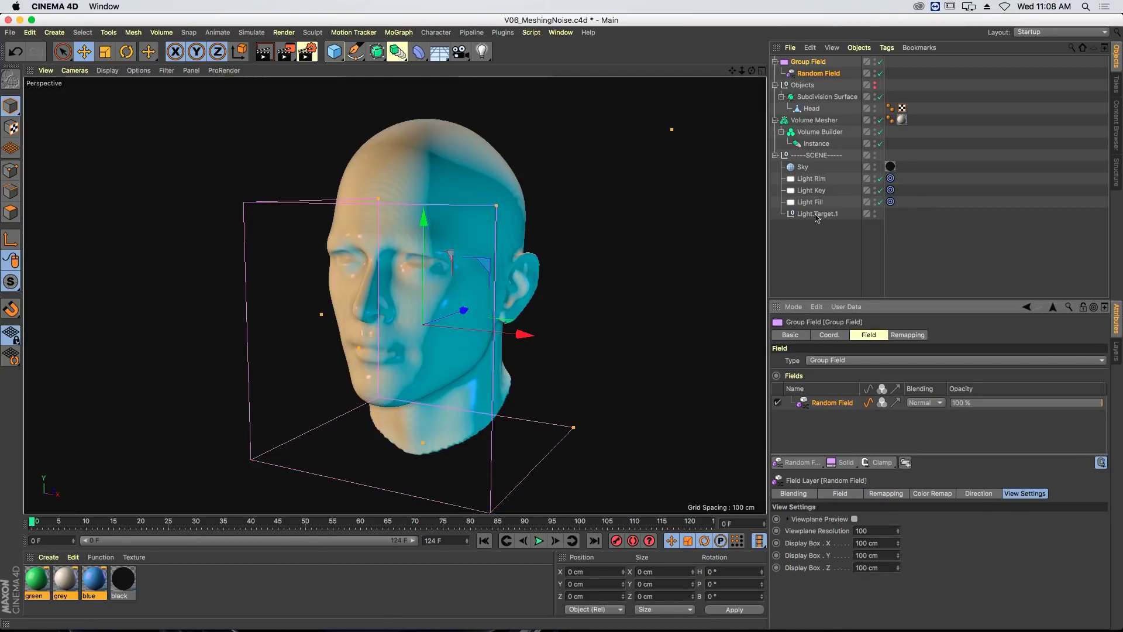
- Take the Random Field out of the Group Field and place the Group Field inside the Volume Builder above the Instance
click(810, 75)
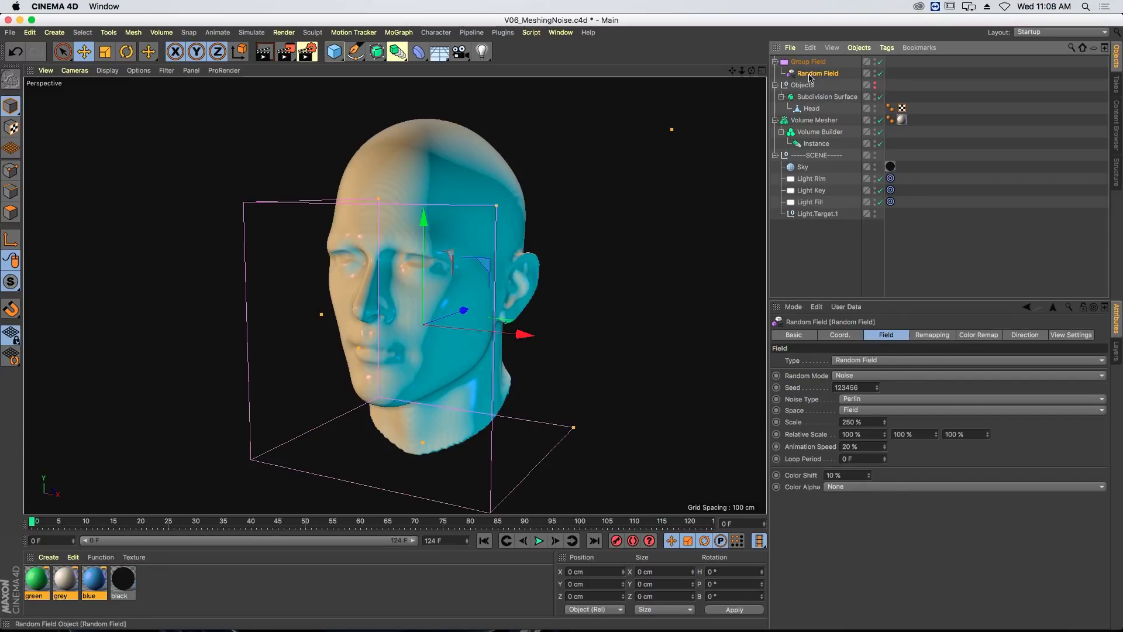
drag(808, 85, 818, 130)
click(801, 62)
click(820, 120)
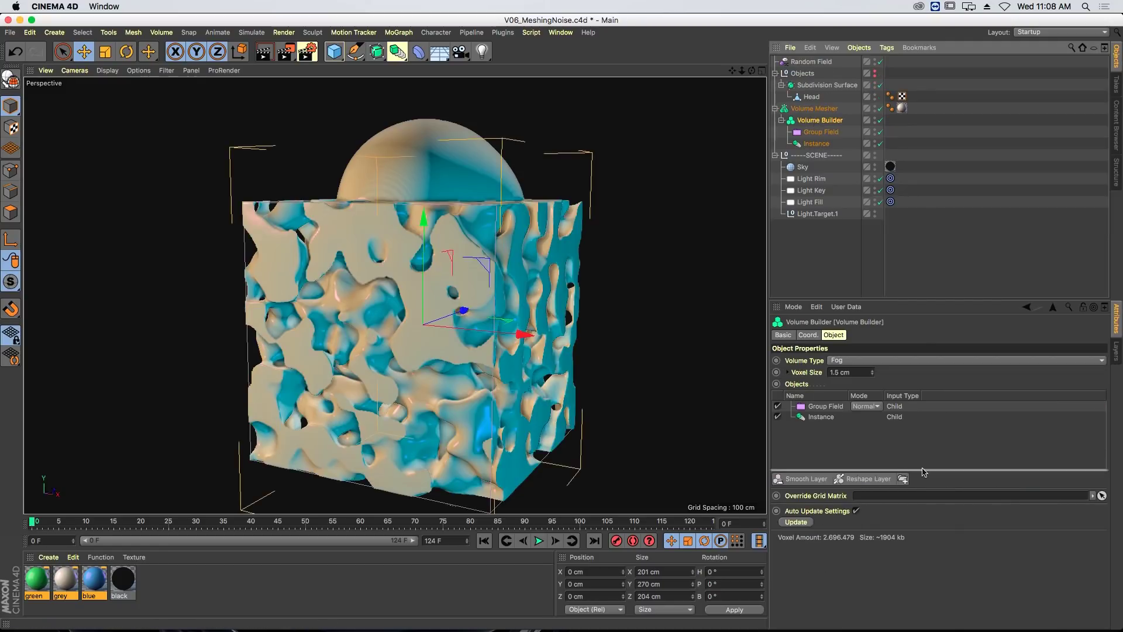
- Set the Group Field's creation space to Objects and its mode to Multiply in the Volume Builder
click(826, 407)
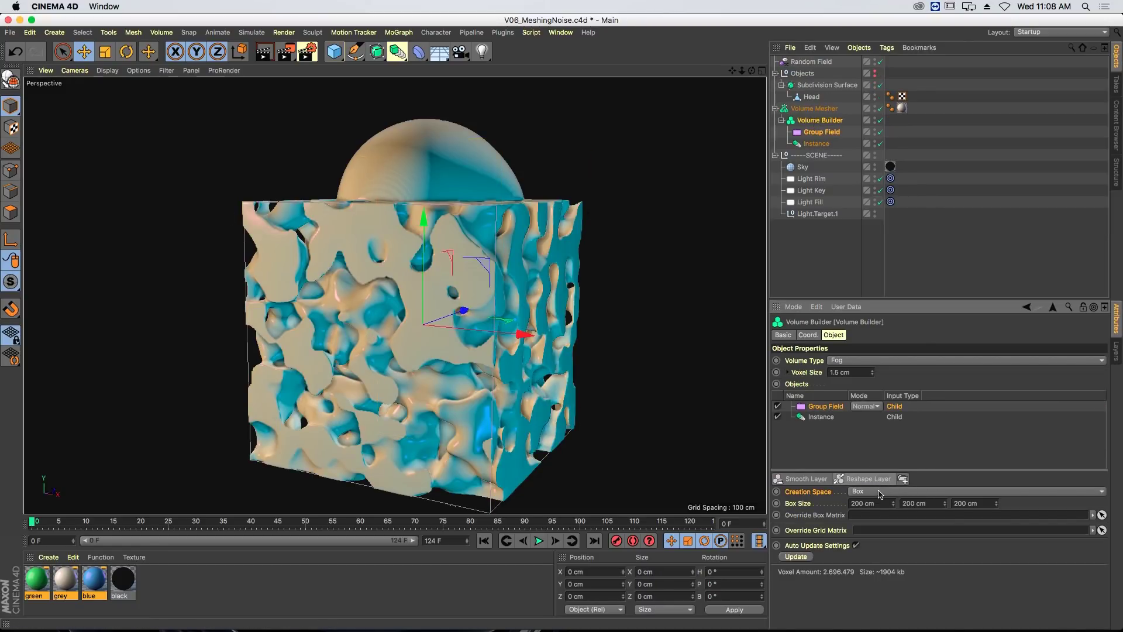
click(881, 492)
click(881, 515)
click(866, 406)
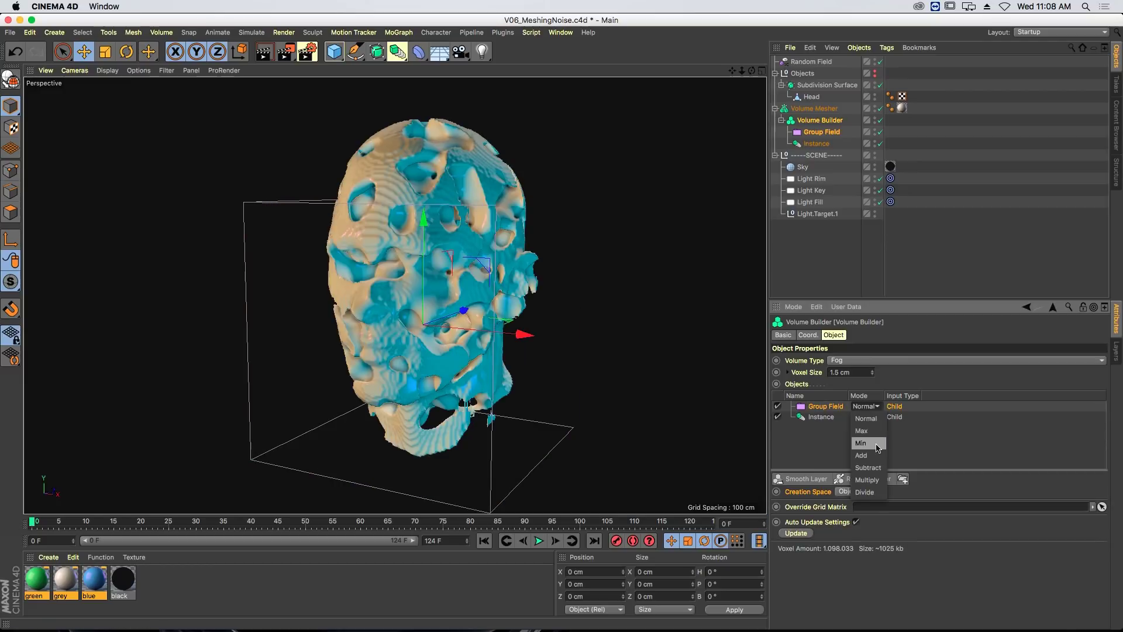
click(866, 477)
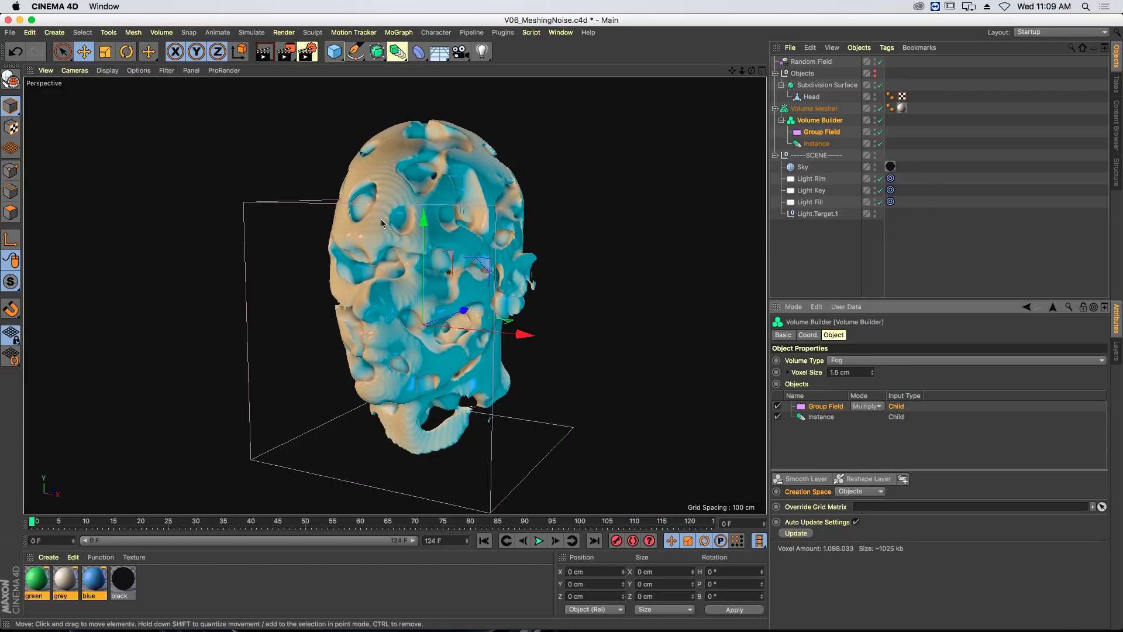
- Add a Smooth Layer above the Group Field in the Volume Builder, using the Gaussian filter with a voxel distance of 1
alt+drag(381, 218, 417, 200)
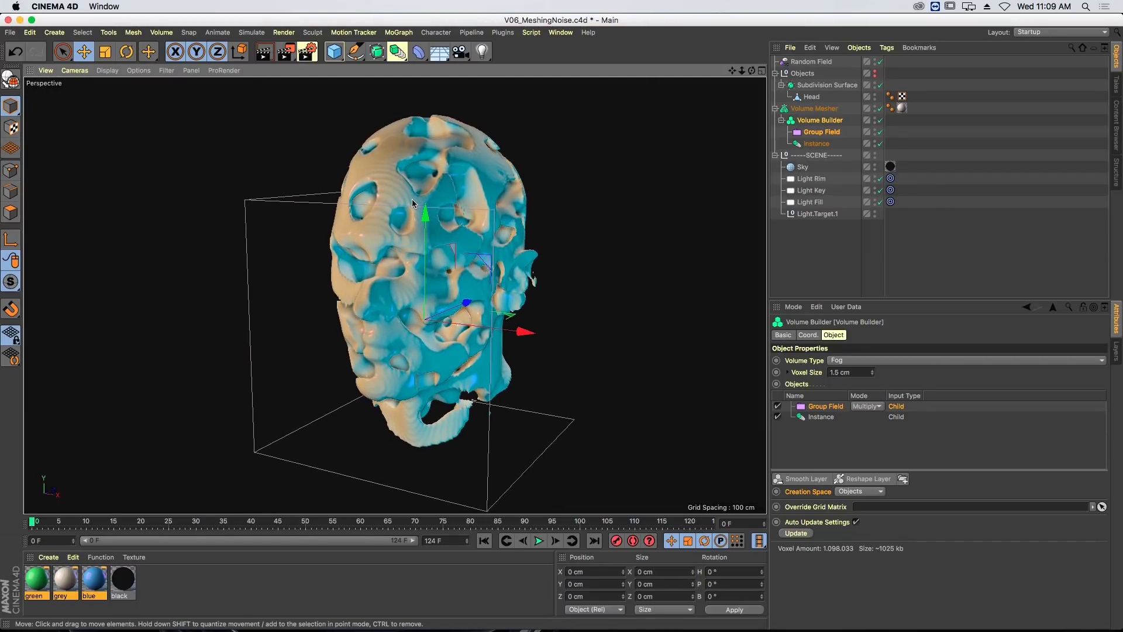
alt+drag(412, 199, 440, 198)
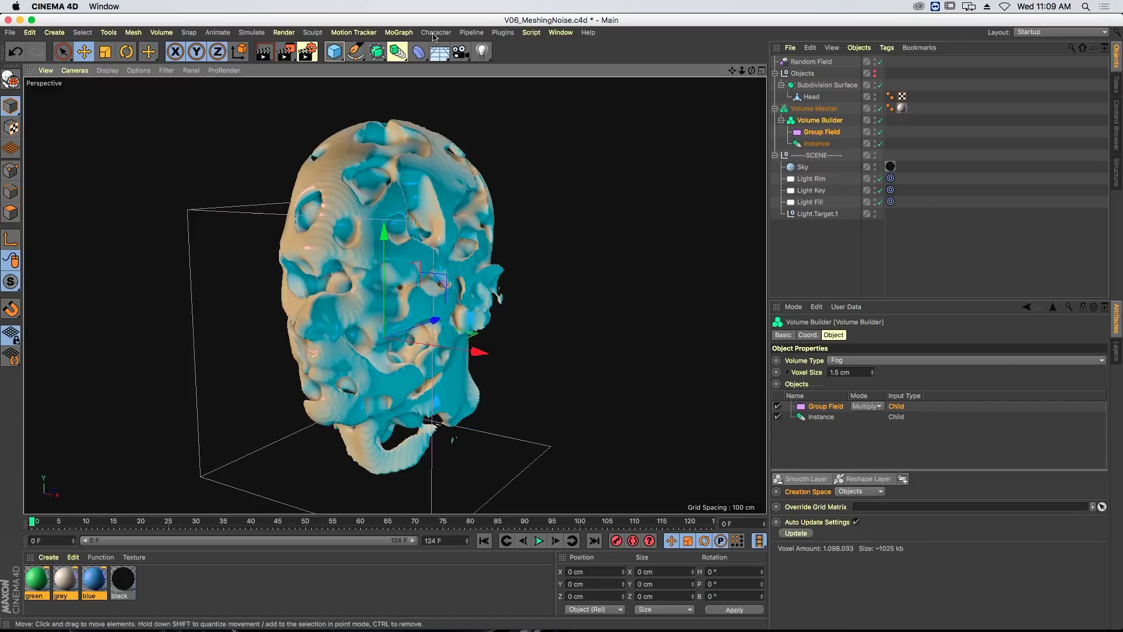
click(163, 34)
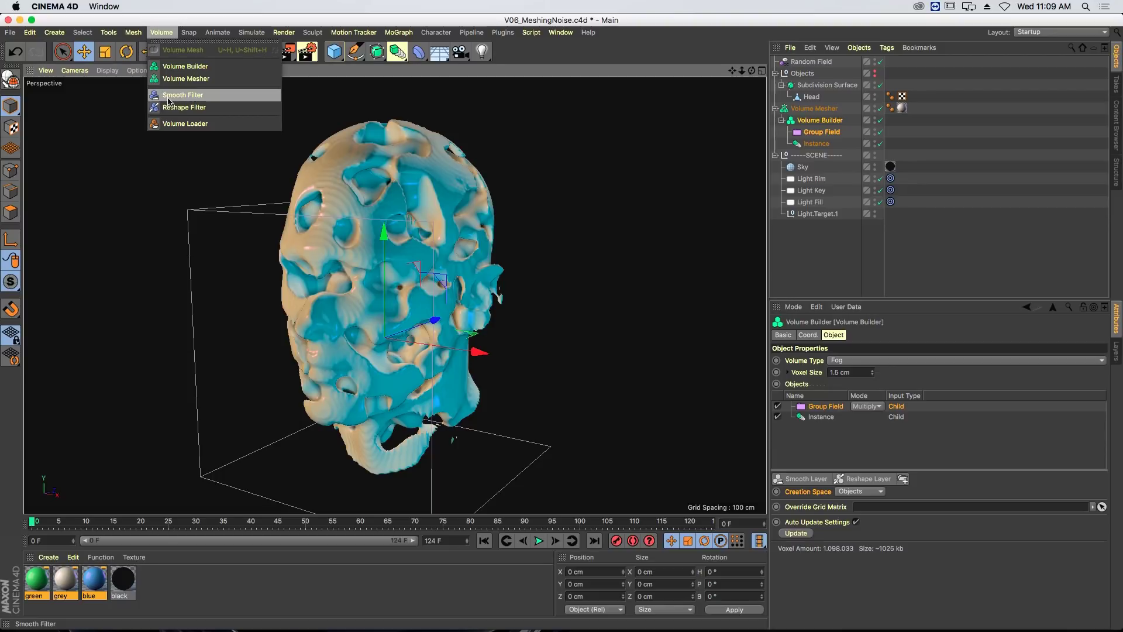
click(162, 27)
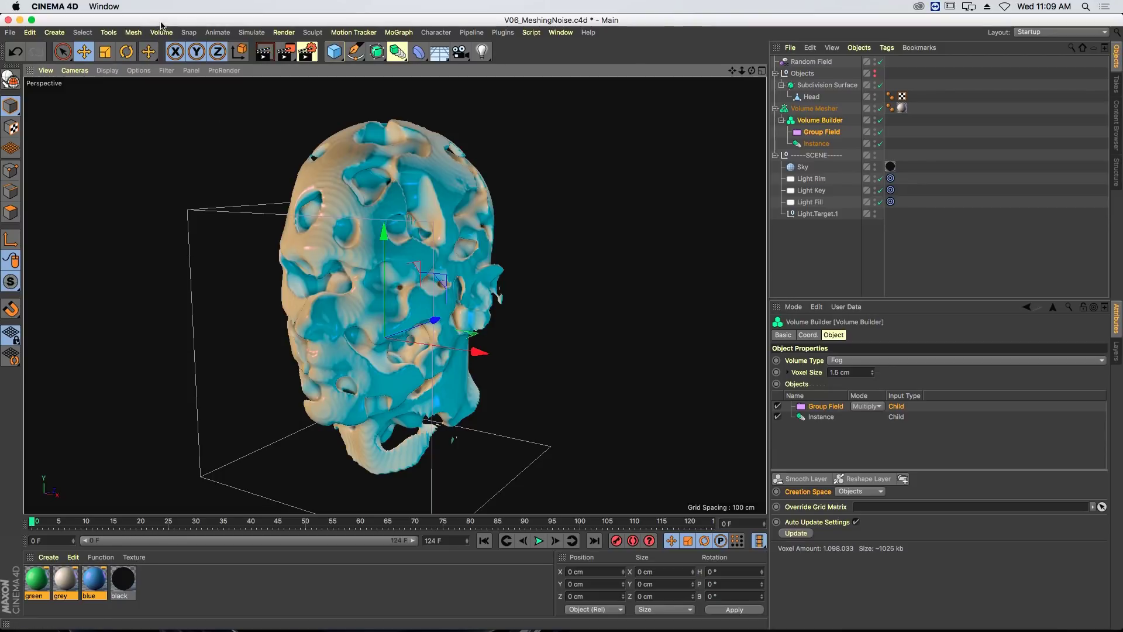
click(815, 478)
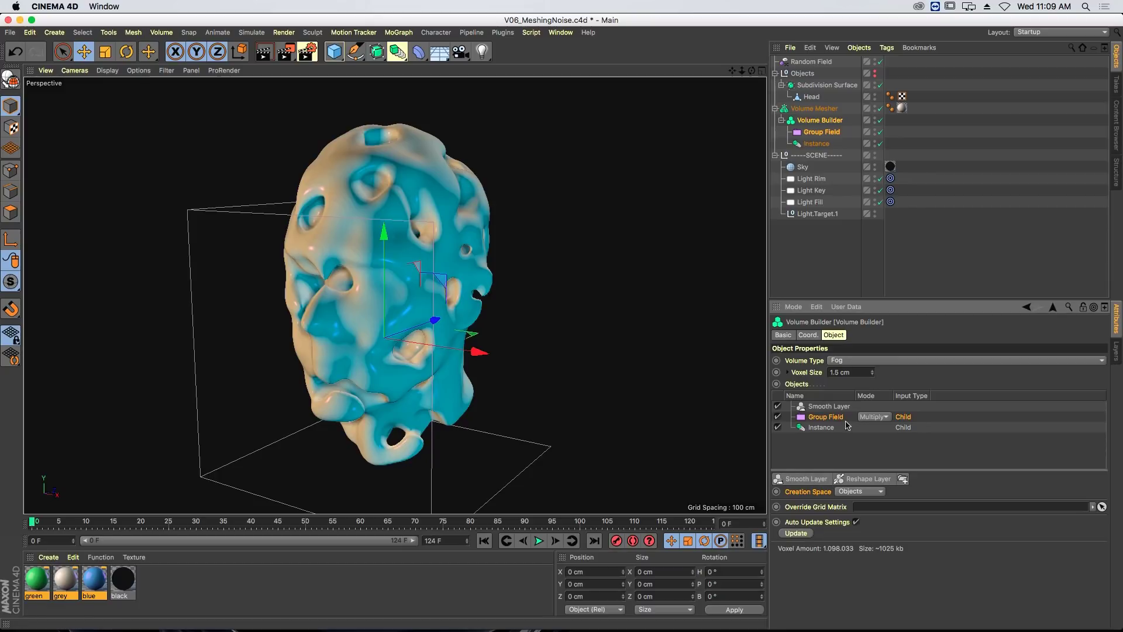
click(831, 406)
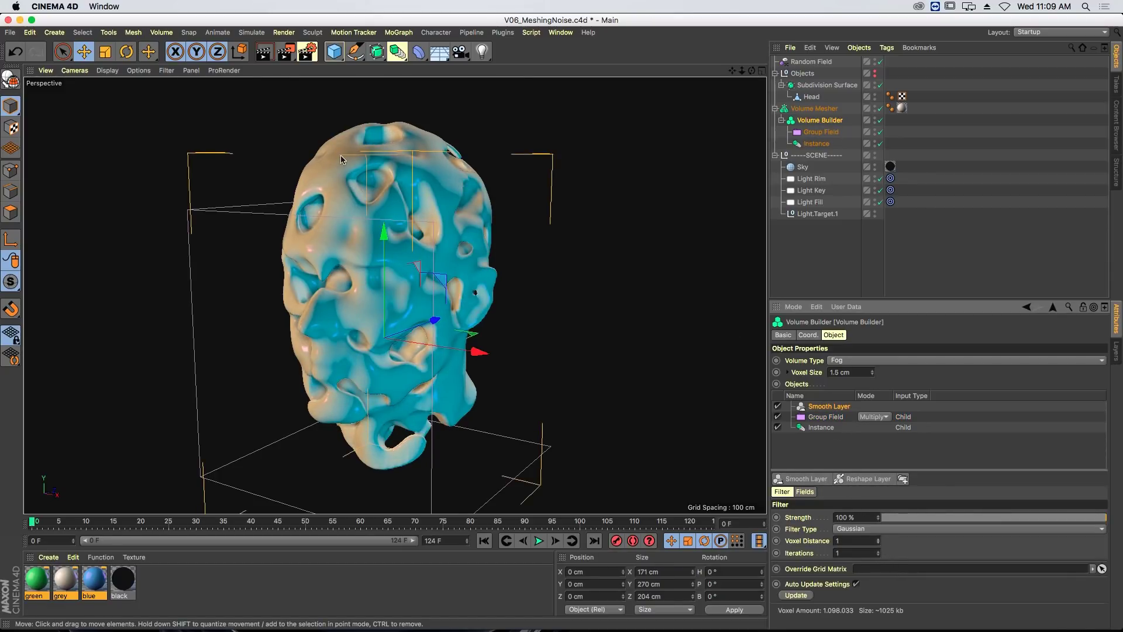
mouse_move(400, 223)
alt+mouse_down()
mouse_move(334, 199)
mouse_move(379, 222)
alt+mouse_up()
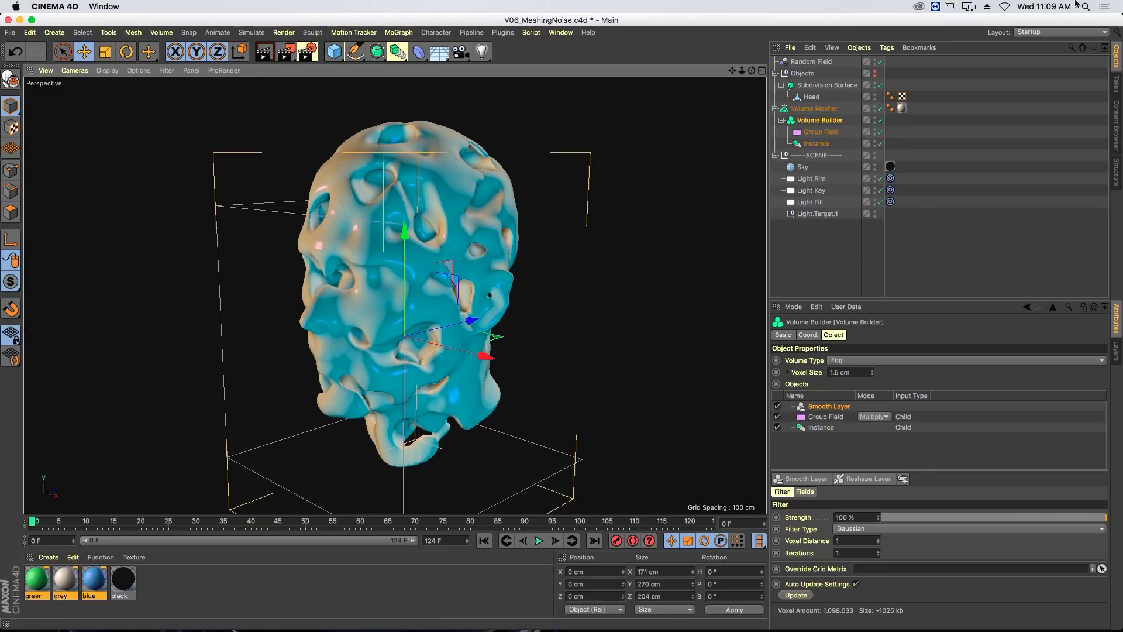
- Add a Curve modifier layer above the Random Field in the Group Field's list
click(821, 133)
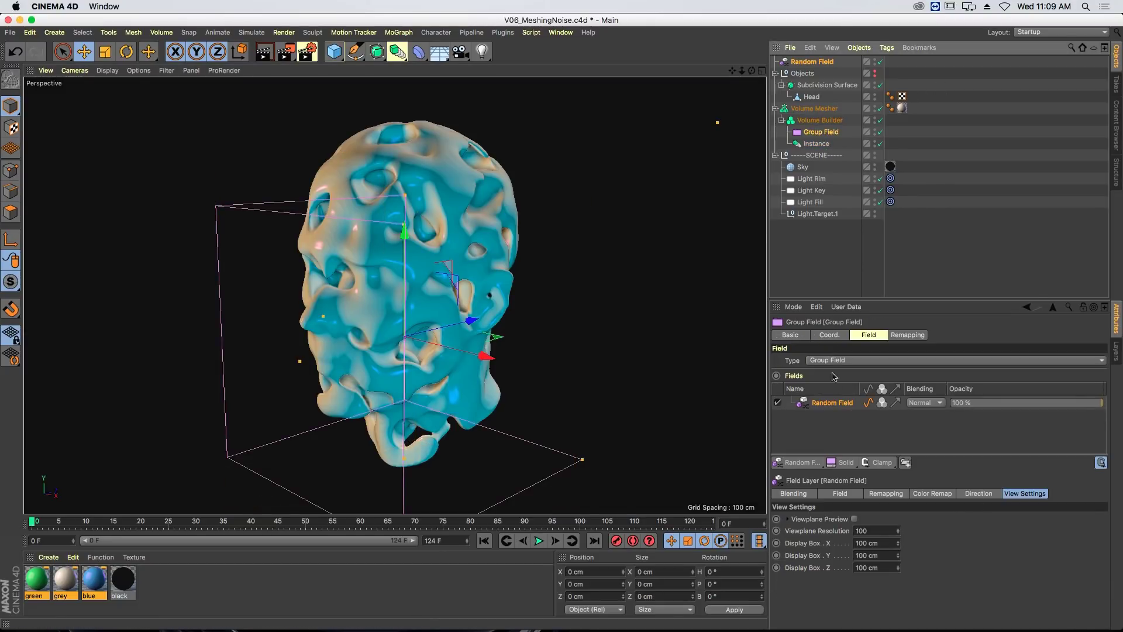
click(881, 462)
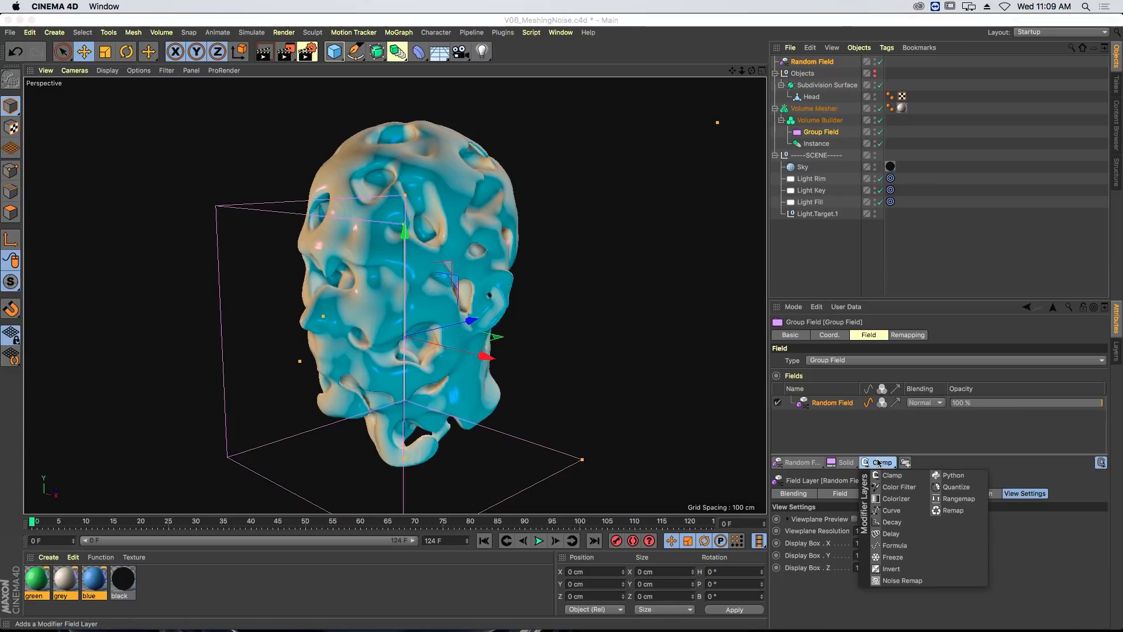
click(892, 511)
right_click(939, 548)
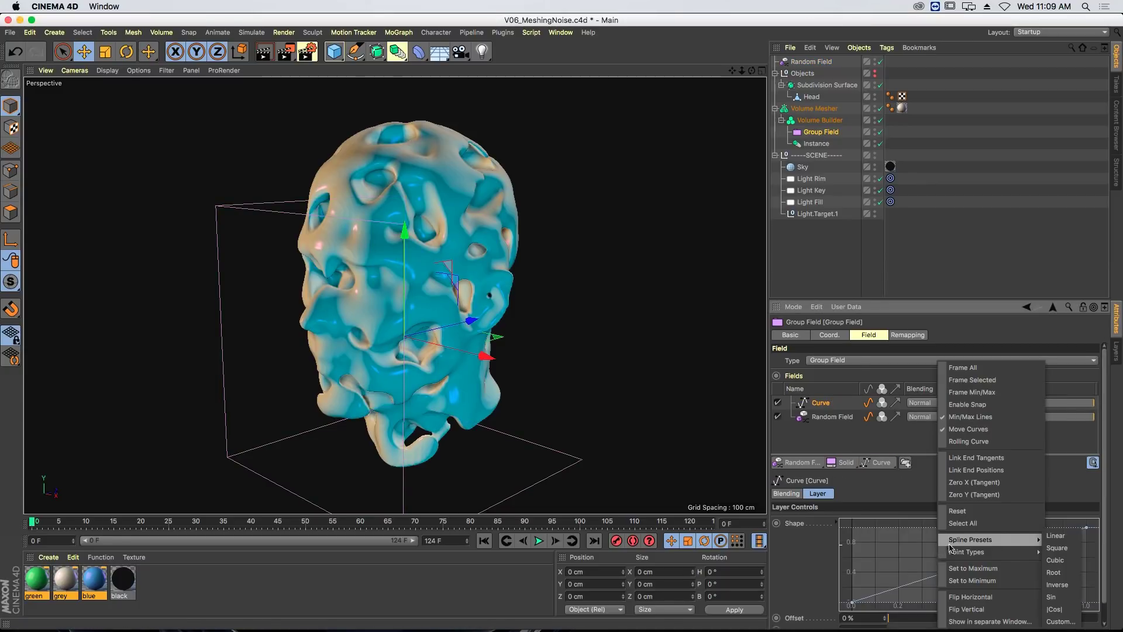
click(951, 577)
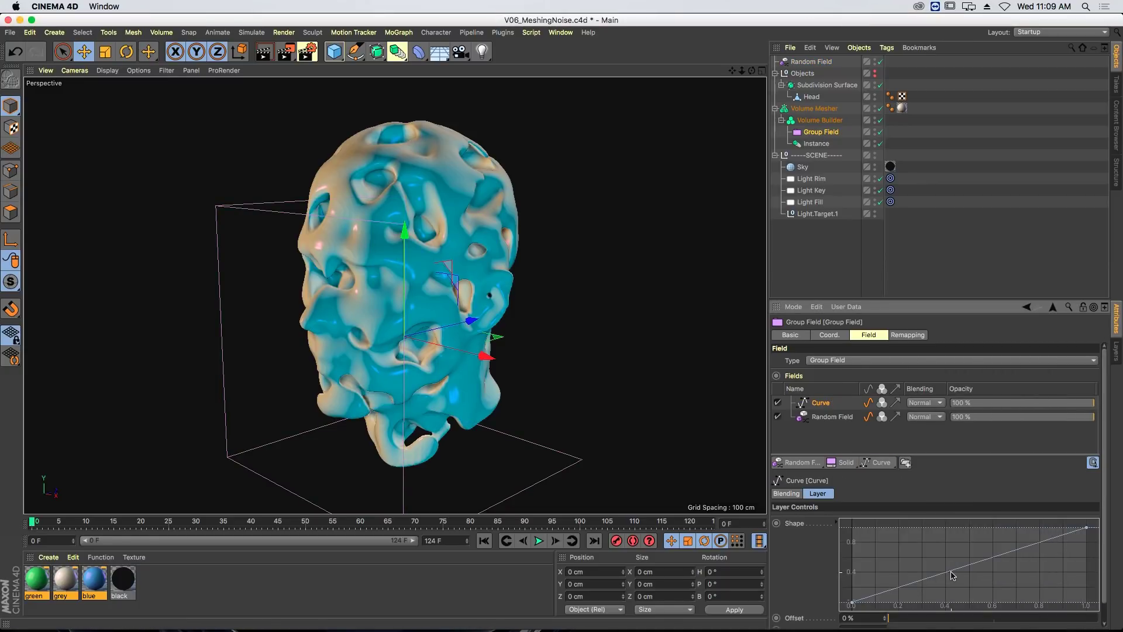
- Shape the Curve layer into a narrow triangular peak at about 0.75, falling to zero at about 0.54 and 0.94
drag(952, 576, 912, 528)
drag(1087, 530, 949, 617)
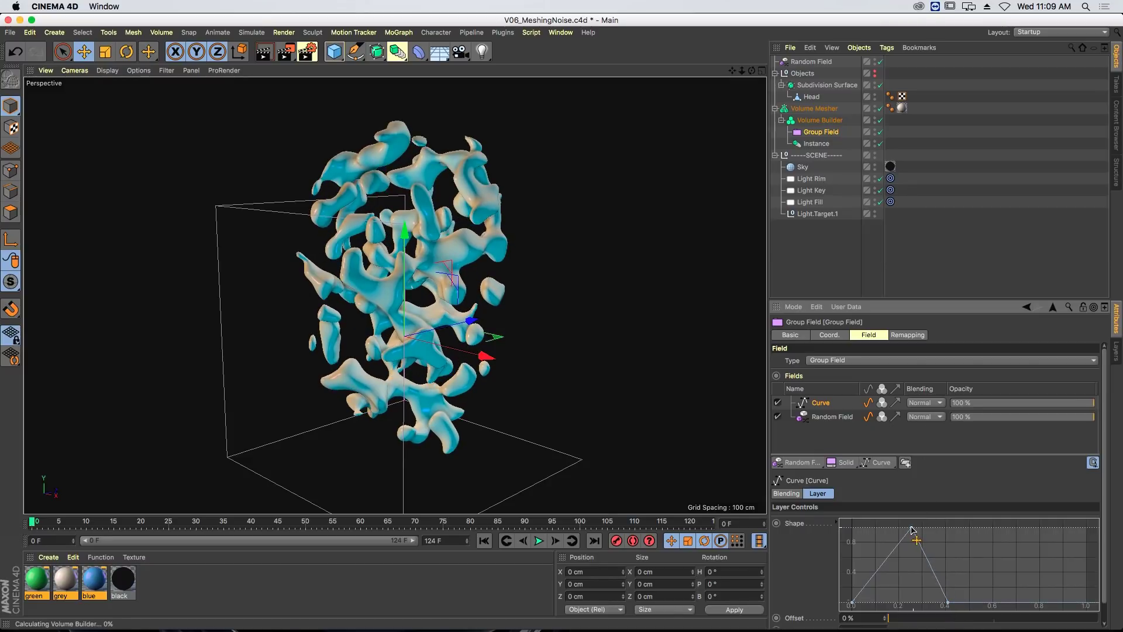
drag(912, 529, 904, 530)
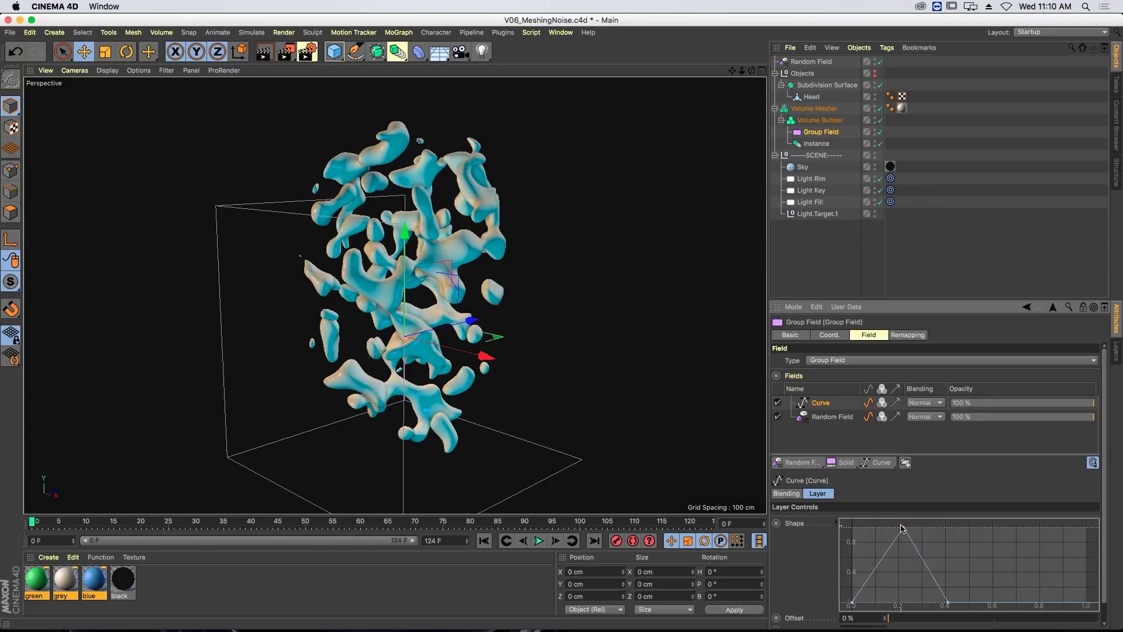
click(948, 609)
drag(853, 606, 981, 616)
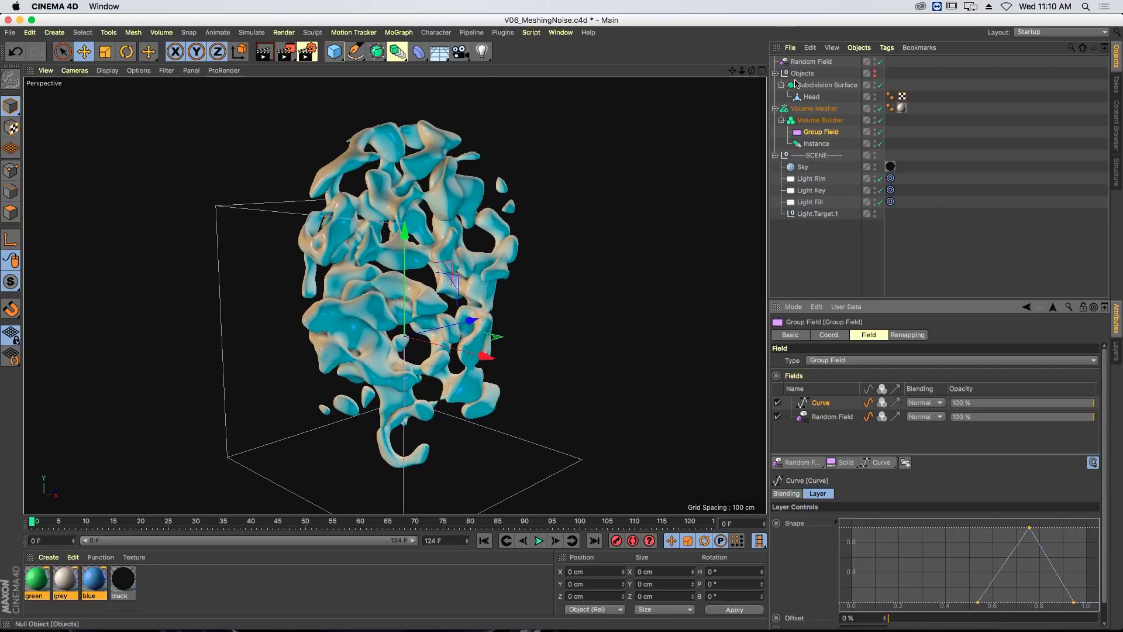
- Duplicate the Volume Mesher with its children and replace the copy's material with the blue one
click(815, 108)
click(776, 109)
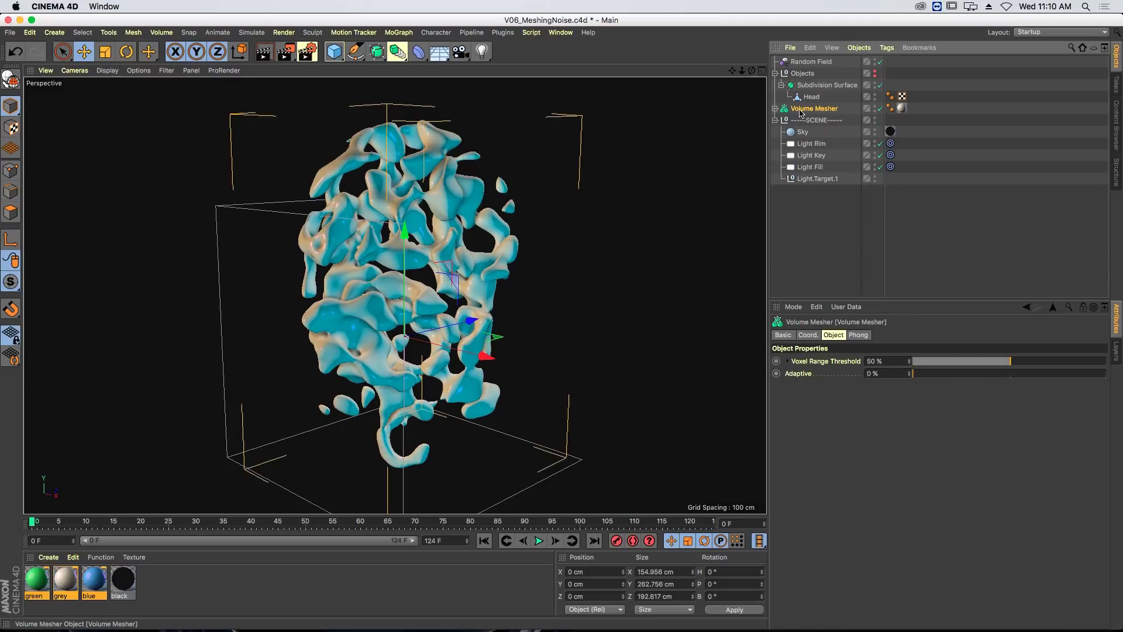
ctrl+drag(804, 117, 805, 118)
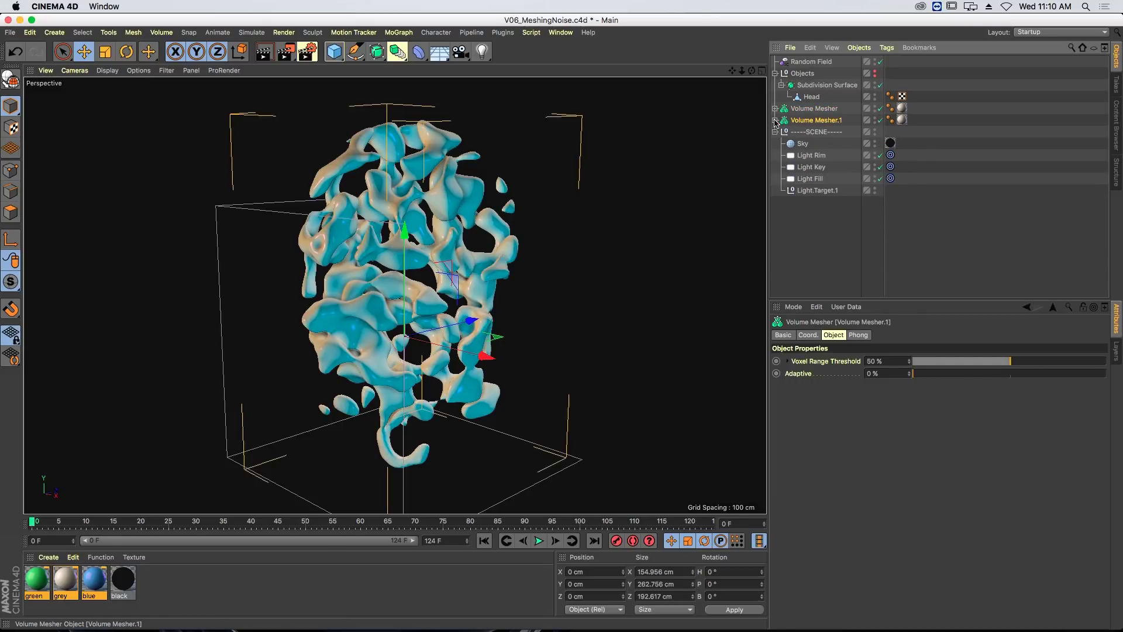
click(94, 581)
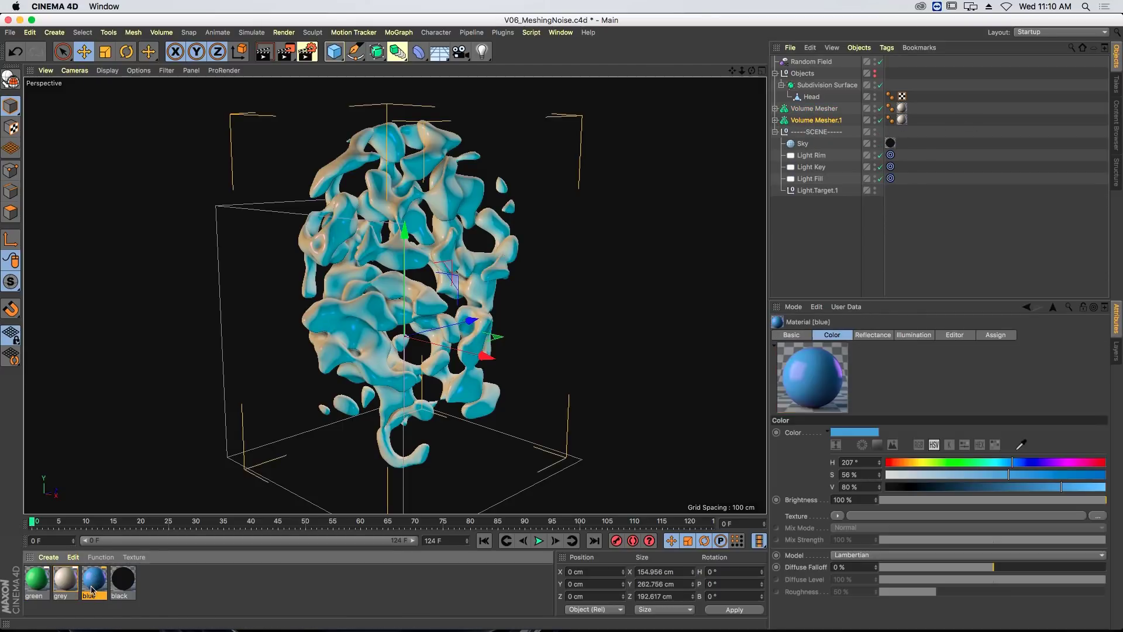
drag(94, 585, 966, 102)
drag(903, 121, 902, 121)
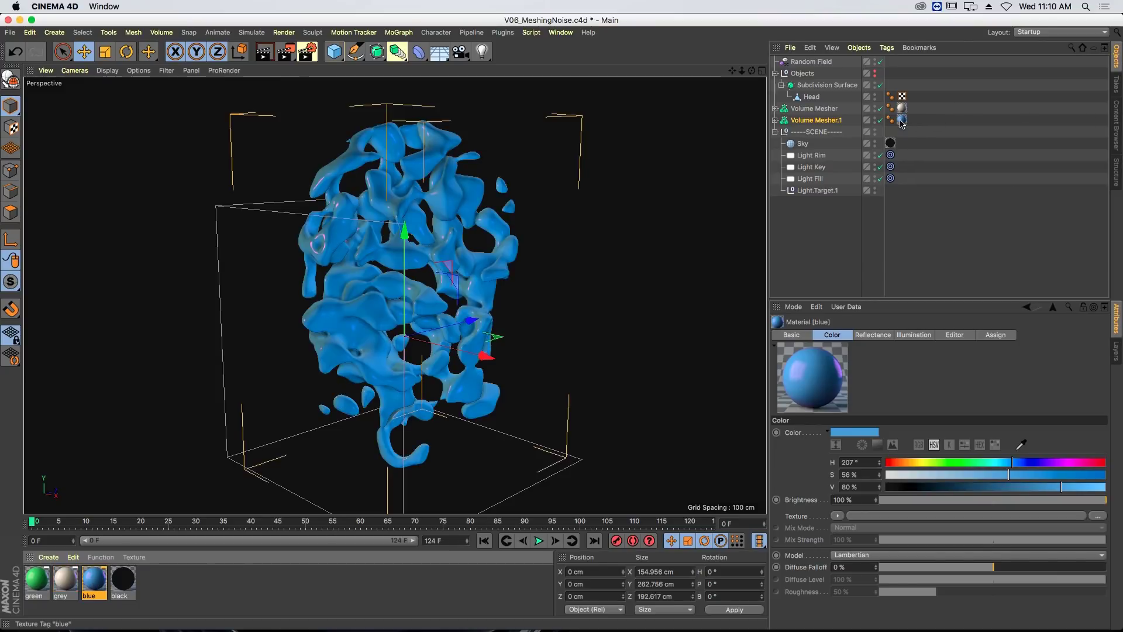
- Shift the curve peak in Volume Mesher.1's Group Field to about 0.5, falling to zero at about 0.28 and 0.69
click(775, 120)
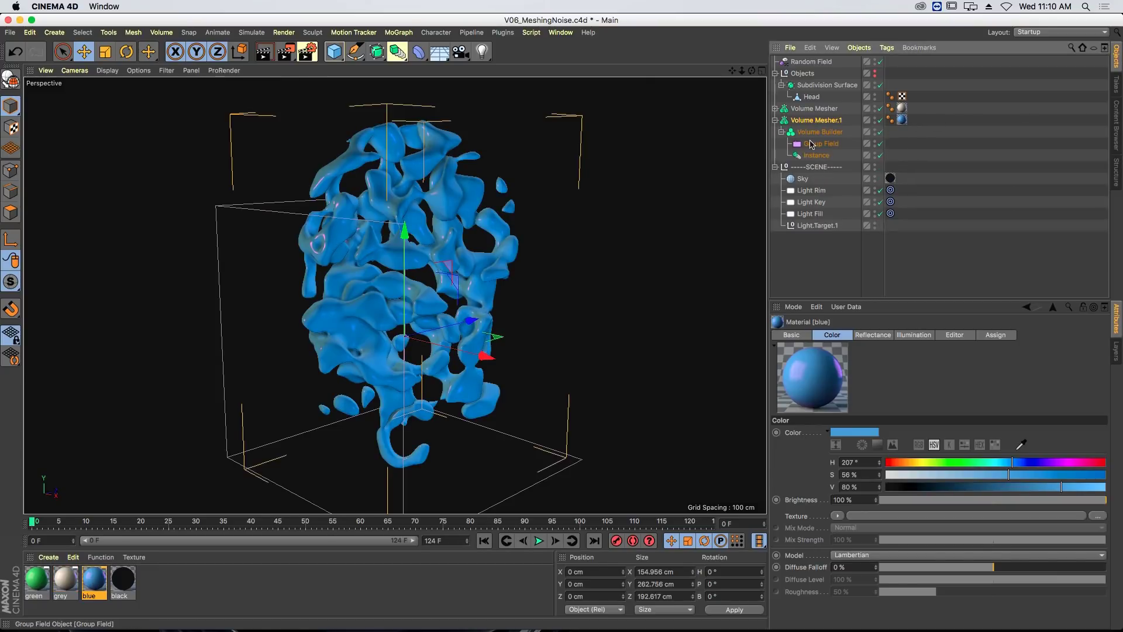
click(821, 144)
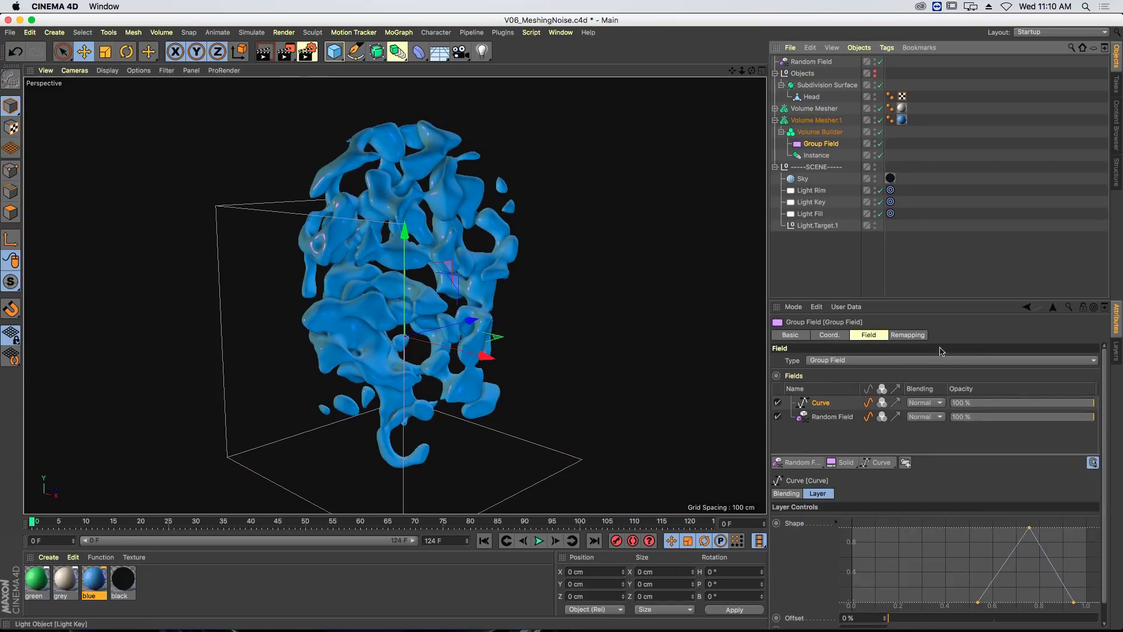
click(973, 606)
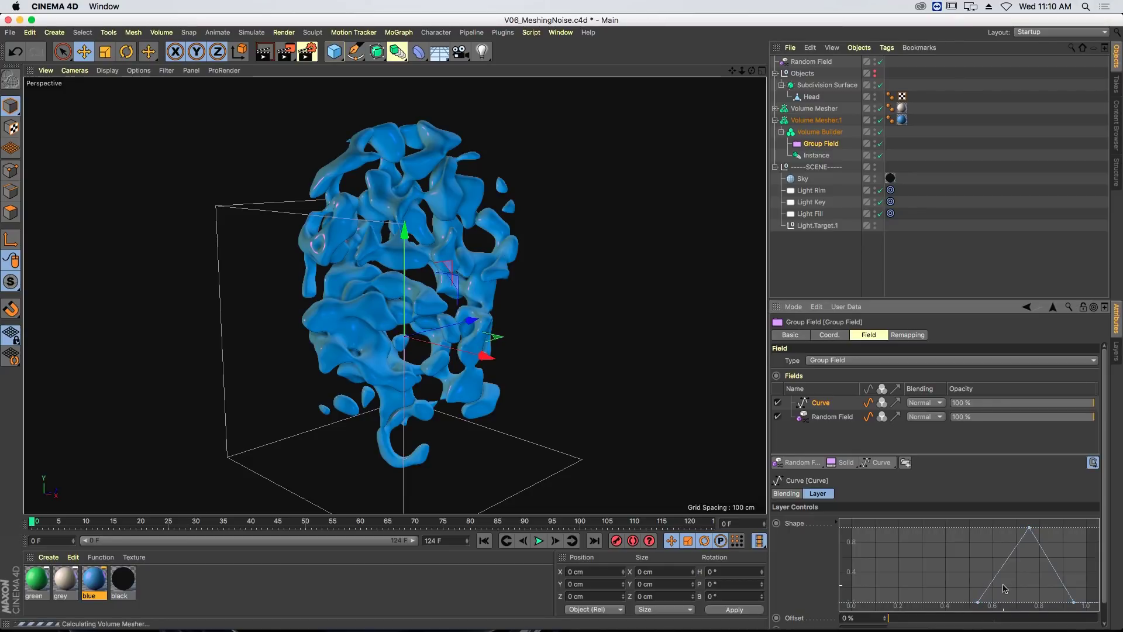
click(976, 603)
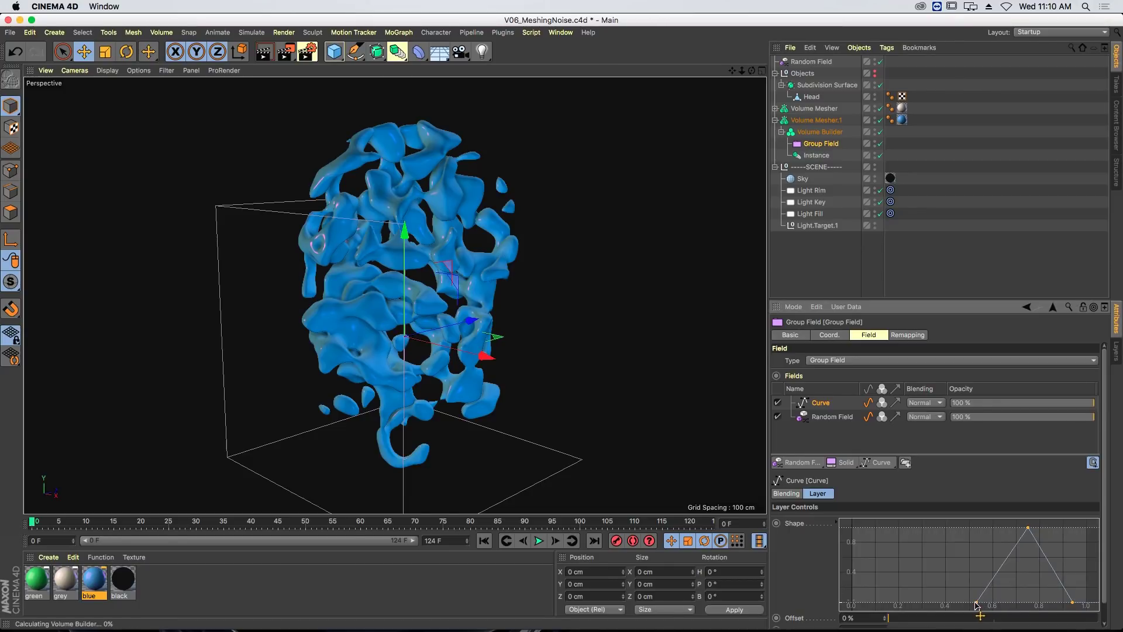
drag(977, 606, 918, 602)
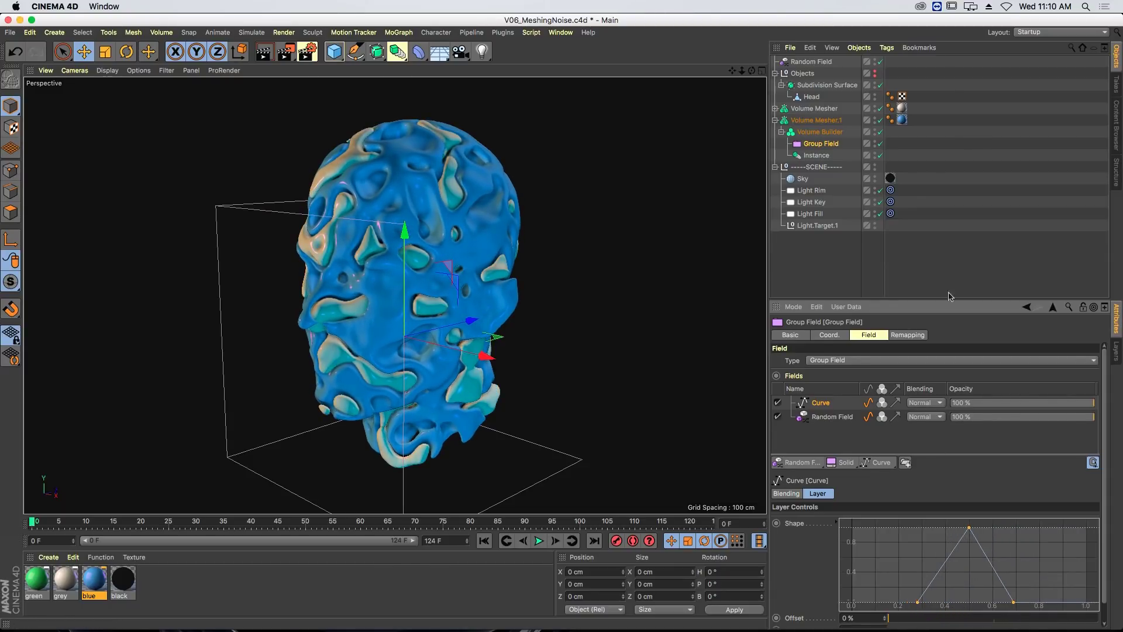
- Duplicate Volume Mesher.1 with its children and replace the copy's material with the green one
click(775, 121)
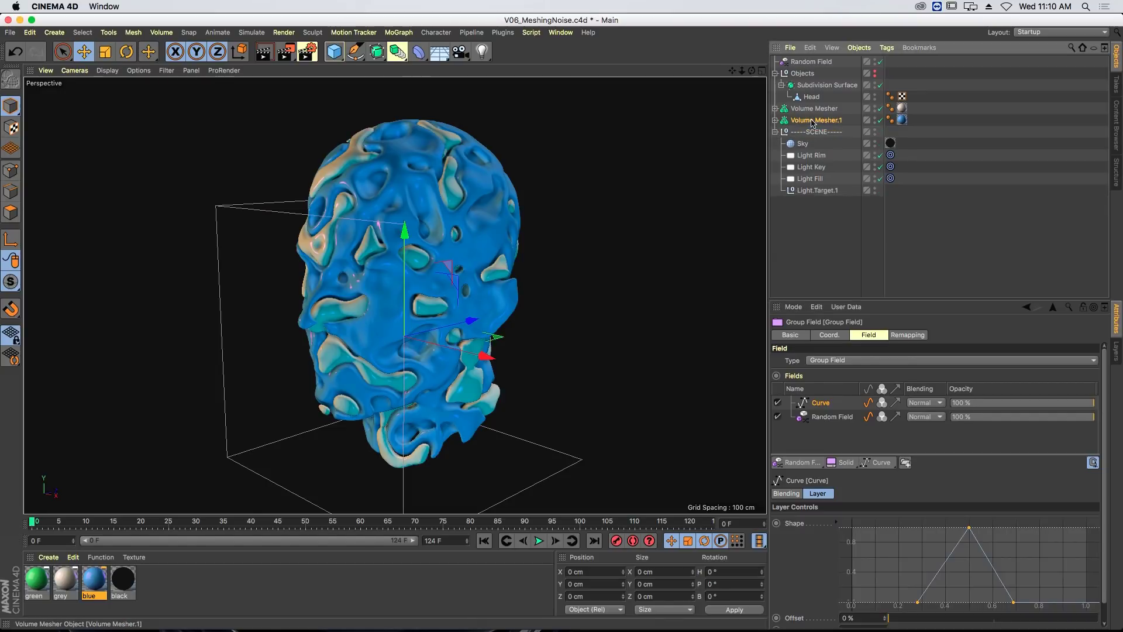
ctrl+drag(813, 130, 815, 131)
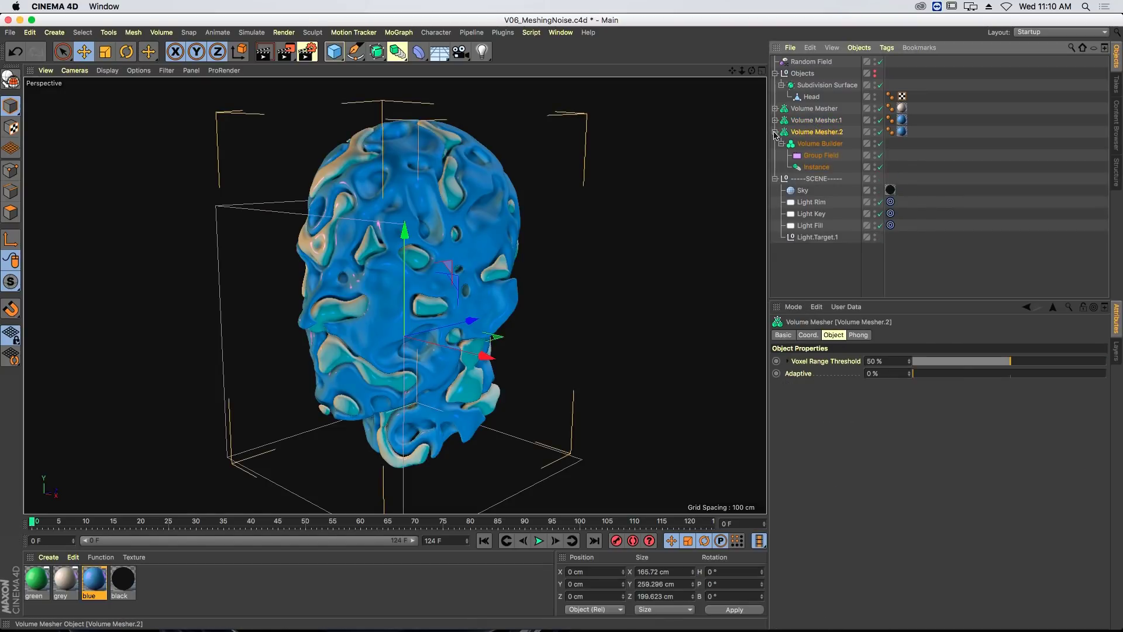
drag(38, 575, 881, 124)
drag(904, 134, 903, 133)
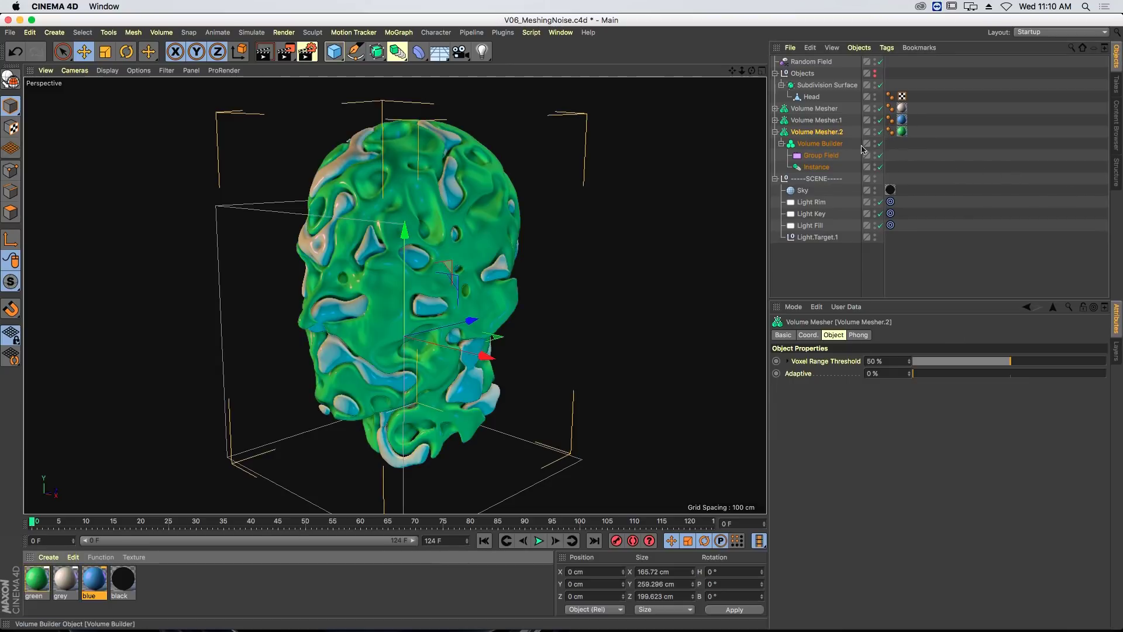
- Shift the curve peak in the green copy's Group Field to about 0.38, falling to zero at about 0.16 and 0.57
click(822, 156)
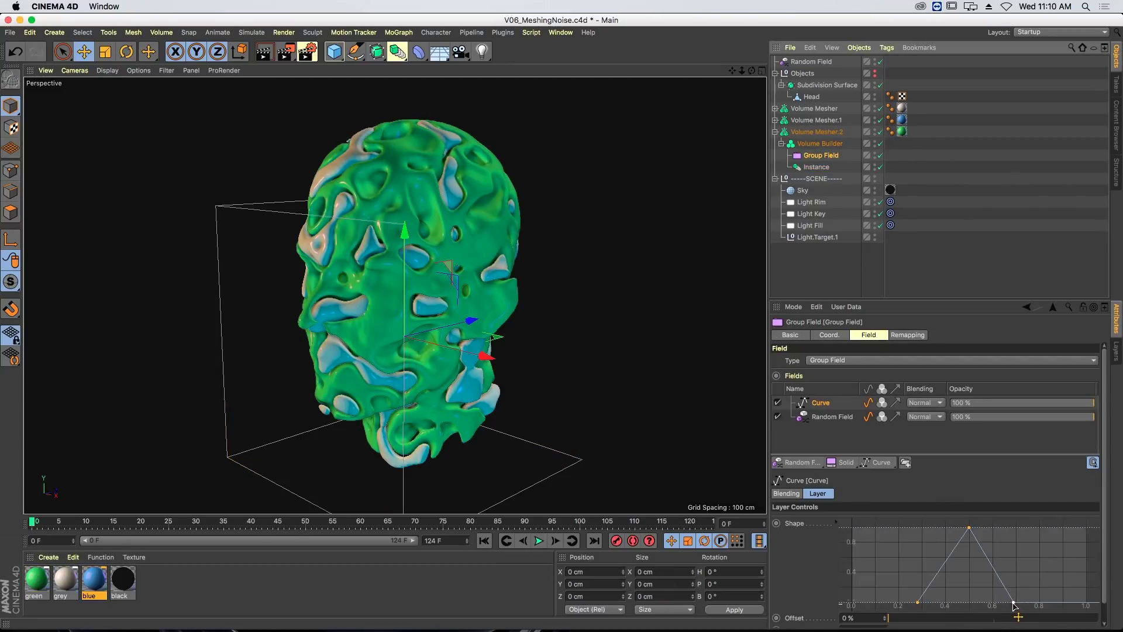
drag(1014, 604, 988, 607)
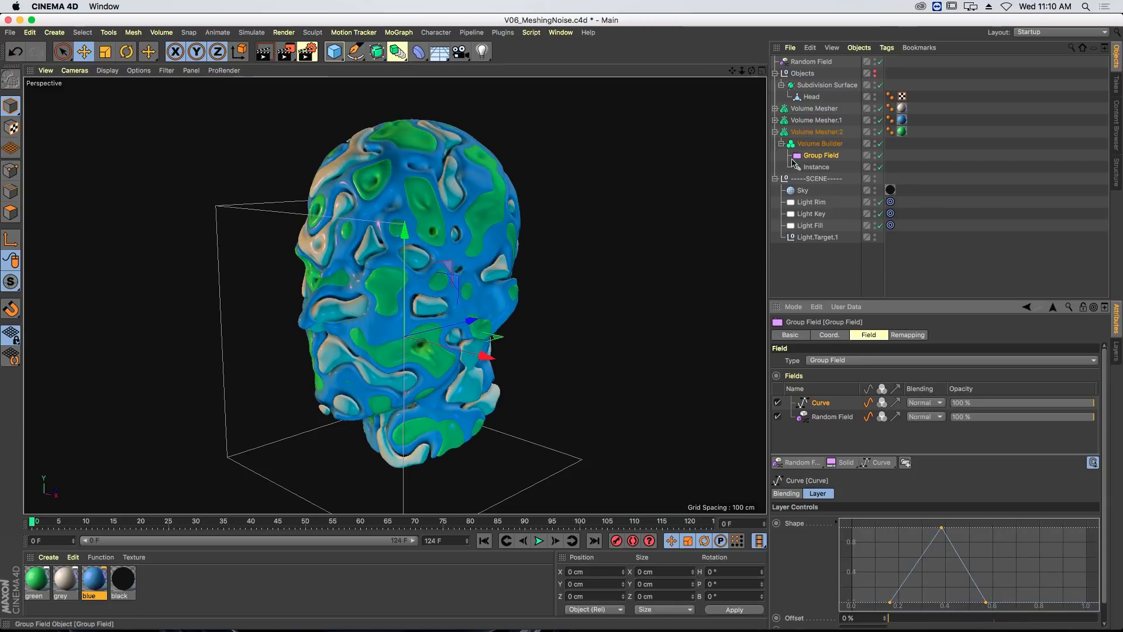
click(819, 264)
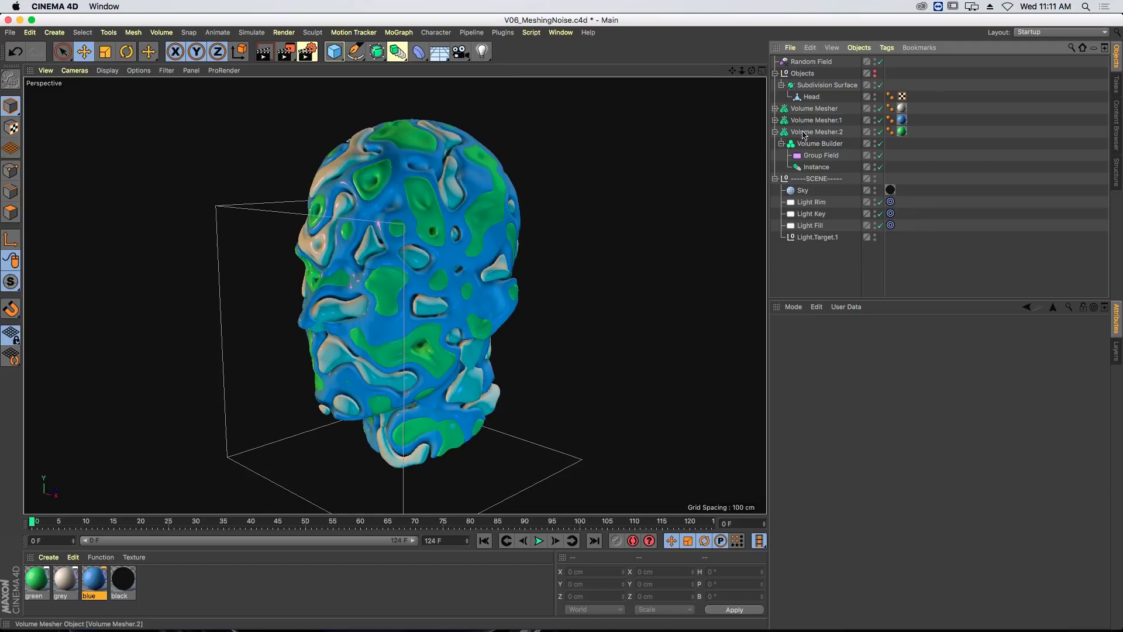
- Adjust the Voxel Range Threshold of the three Volume Meshers, using about 45% for the green one and 55% for the blue one
click(806, 134)
mouse_move(1001, 355)
mouse_down()
mouse_move(978, 364)
mouse_move(1006, 364)
mouse_up()
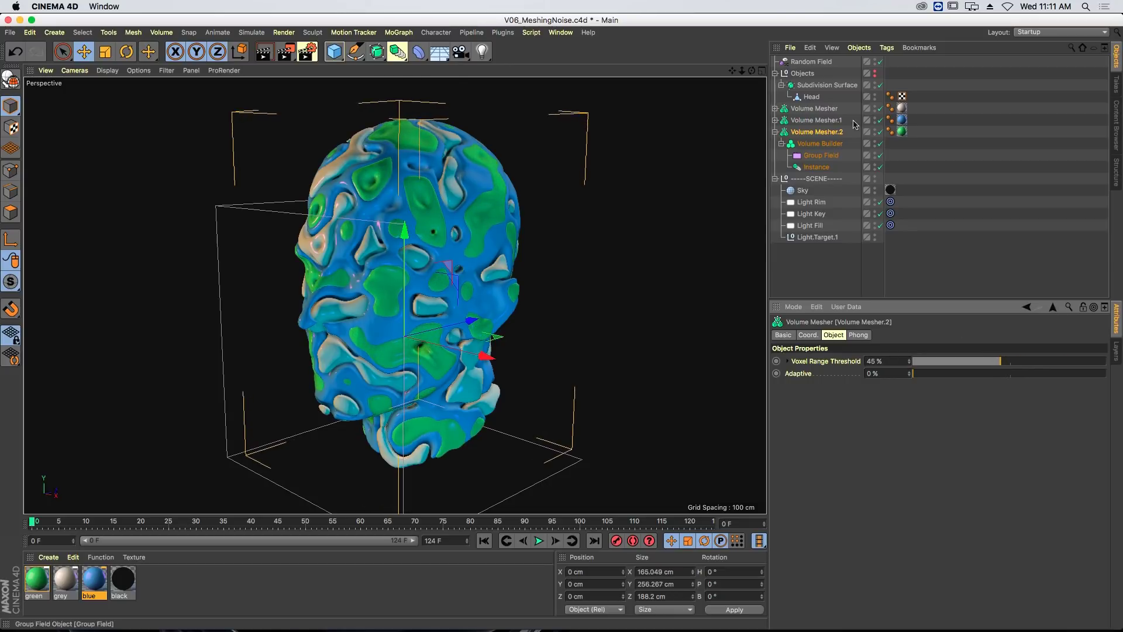
click(830, 121)
mouse_move(1007, 357)
mouse_down()
mouse_move(1077, 362)
mouse_move(1025, 361)
mouse_up()
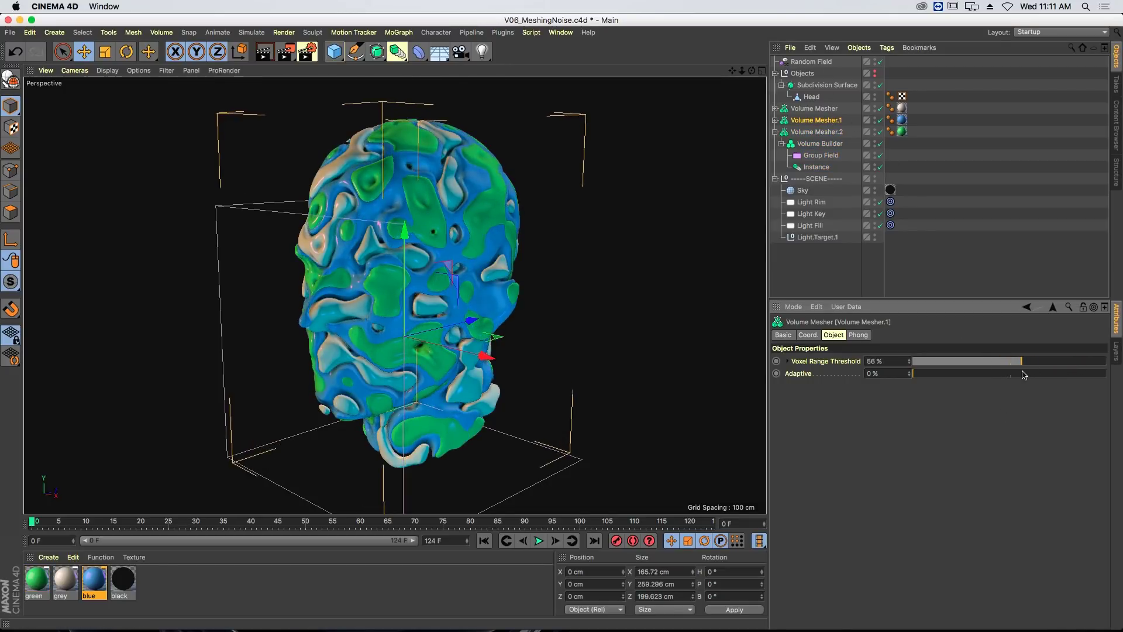
click(832, 108)
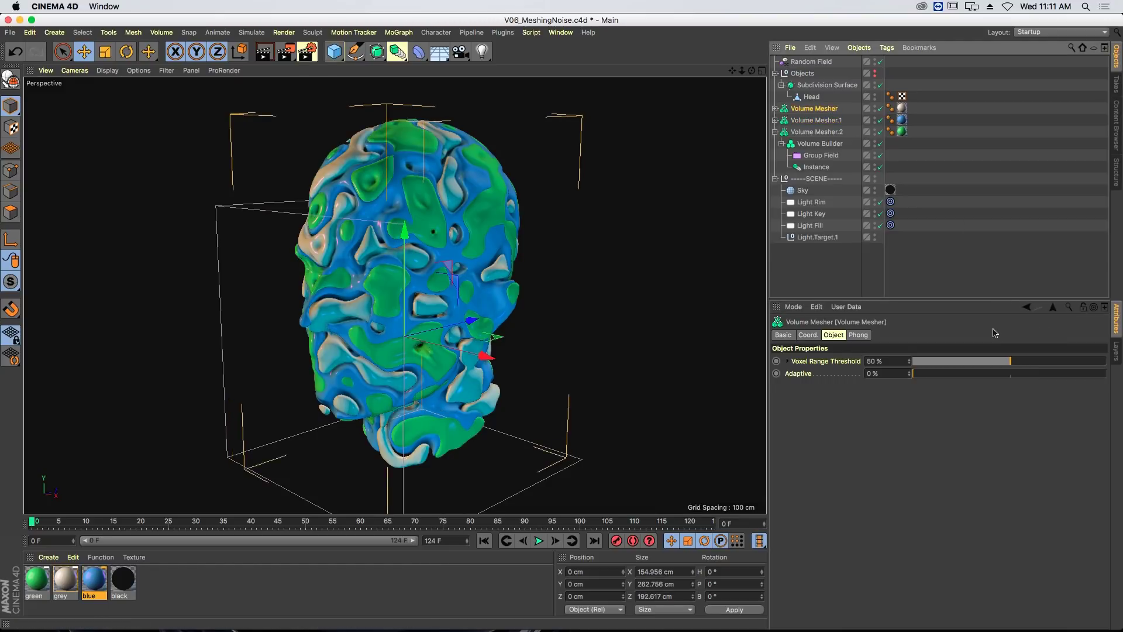
mouse_move(1011, 361)
mouse_down()
mouse_move(988, 362)
mouse_move(1021, 369)
mouse_up()
click(820, 123)
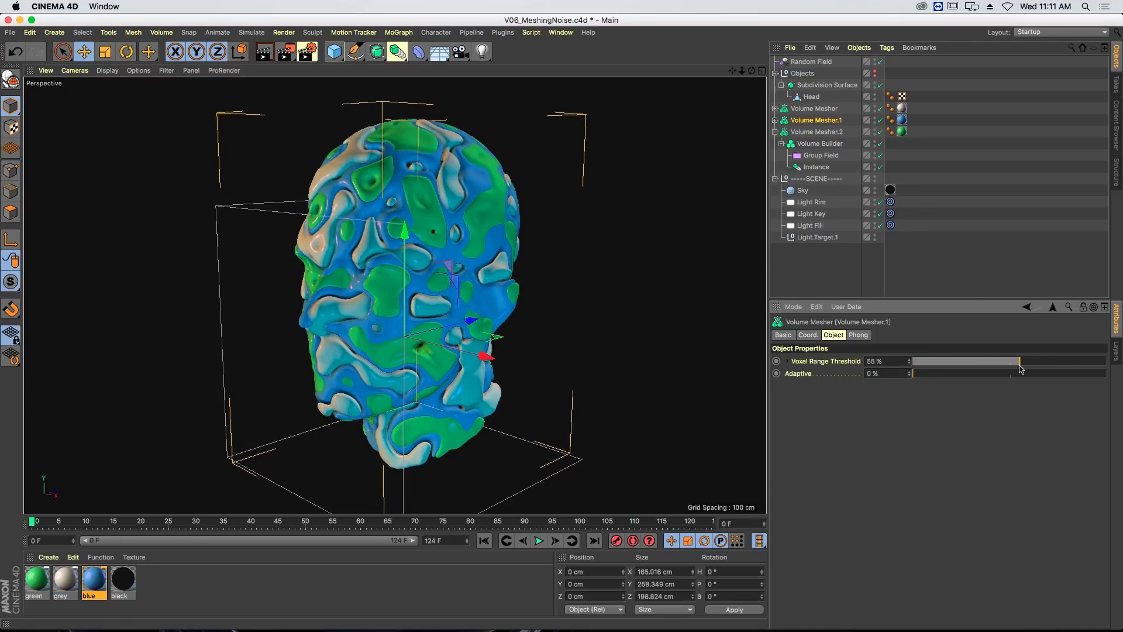
- Change the Random Field's noise type to Mod. Noise and set its scale to 200%
click(819, 62)
click(865, 403)
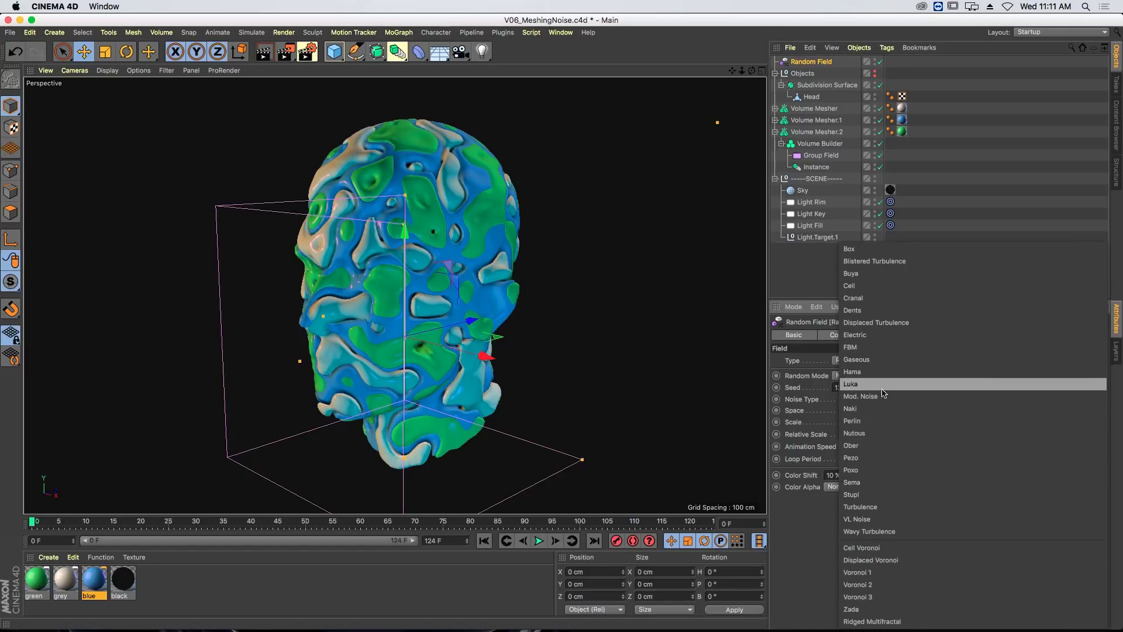
click(877, 396)
click(850, 422)
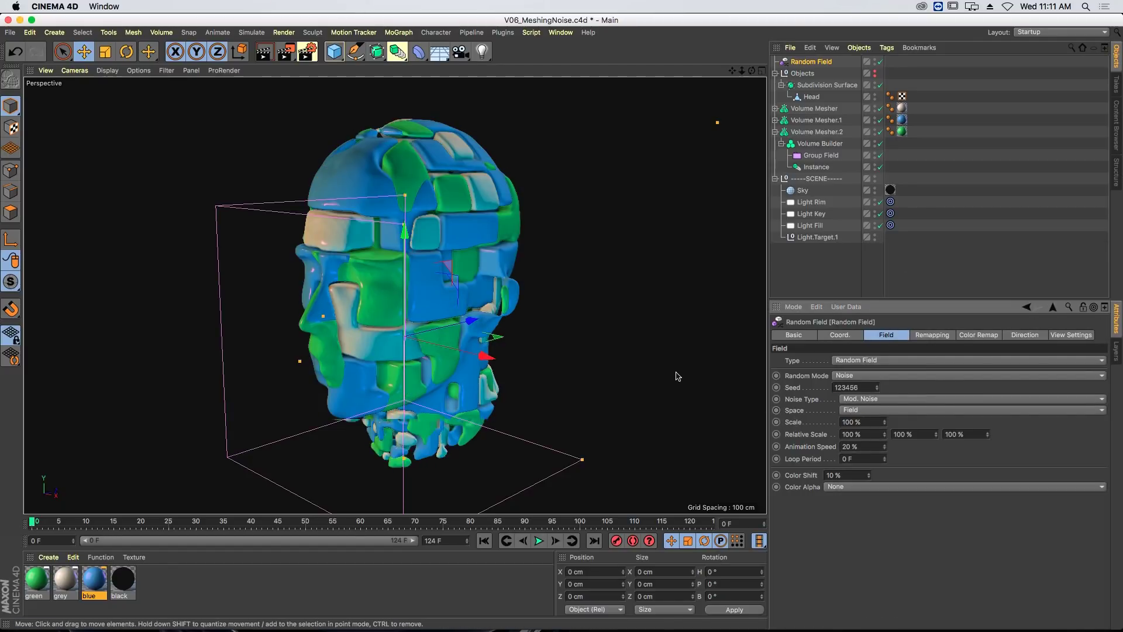
alt+drag(345, 278, 825, 508)
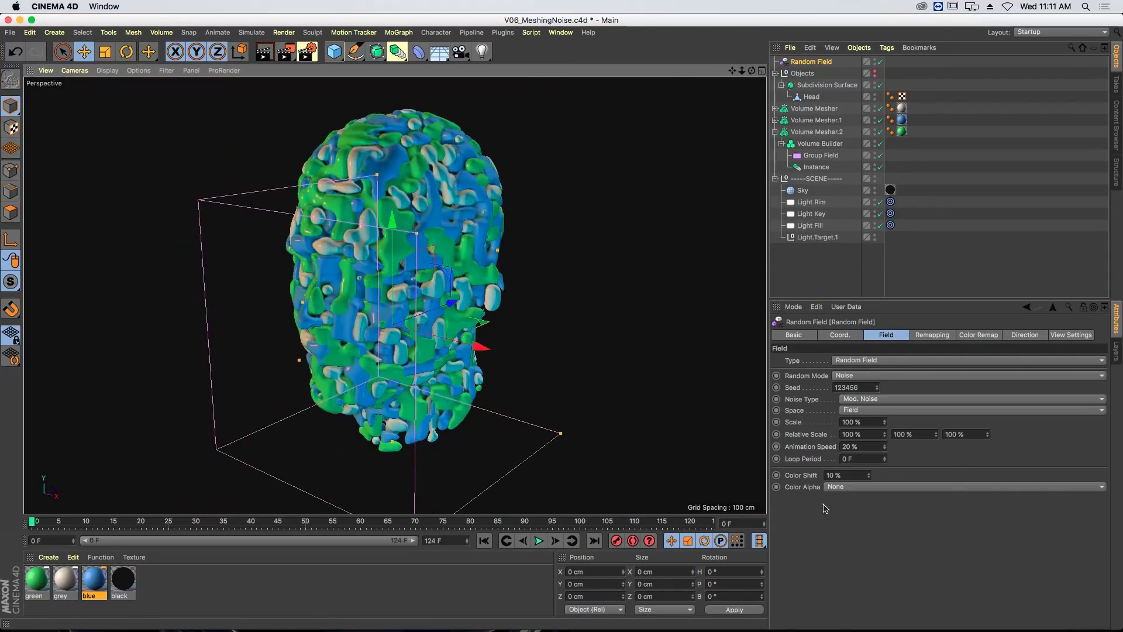
click(869, 419)
text(200)
key(Return)
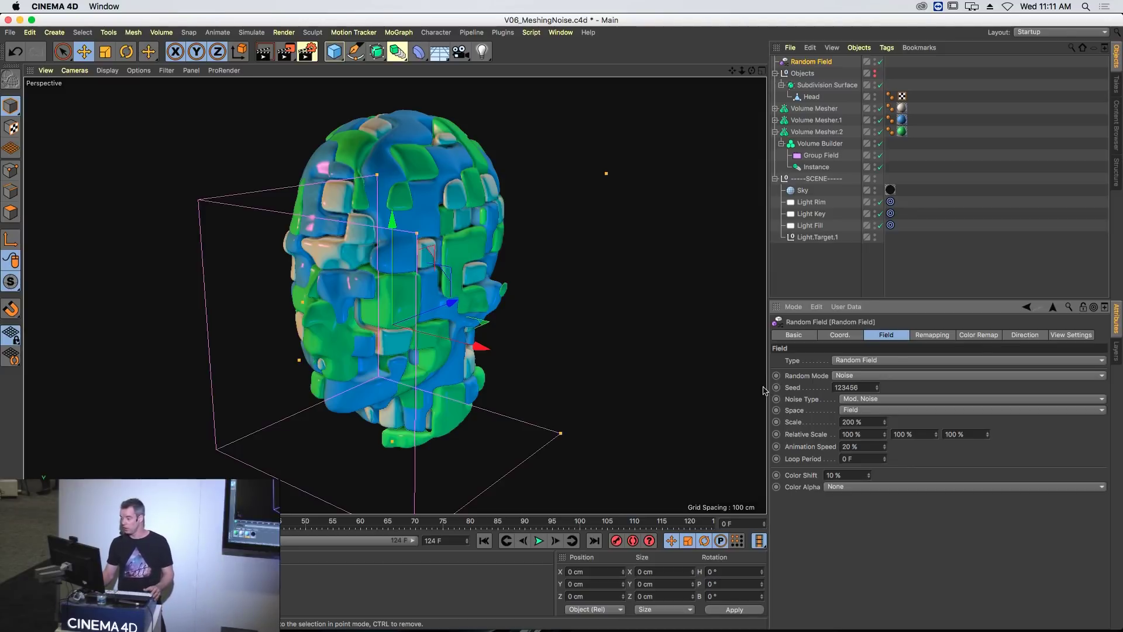
- Set the voxel size of all three Volume Builders to 1 cm
click(775, 120)
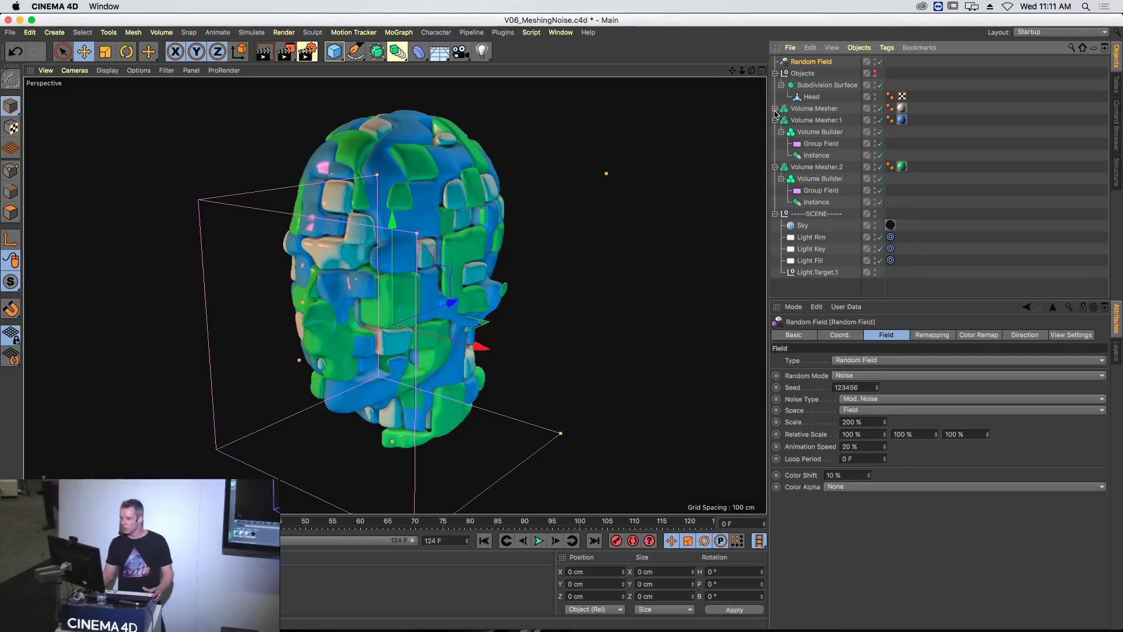
click(775, 109)
click(819, 120)
ctrl+click(828, 168)
ctrl+click(828, 214)
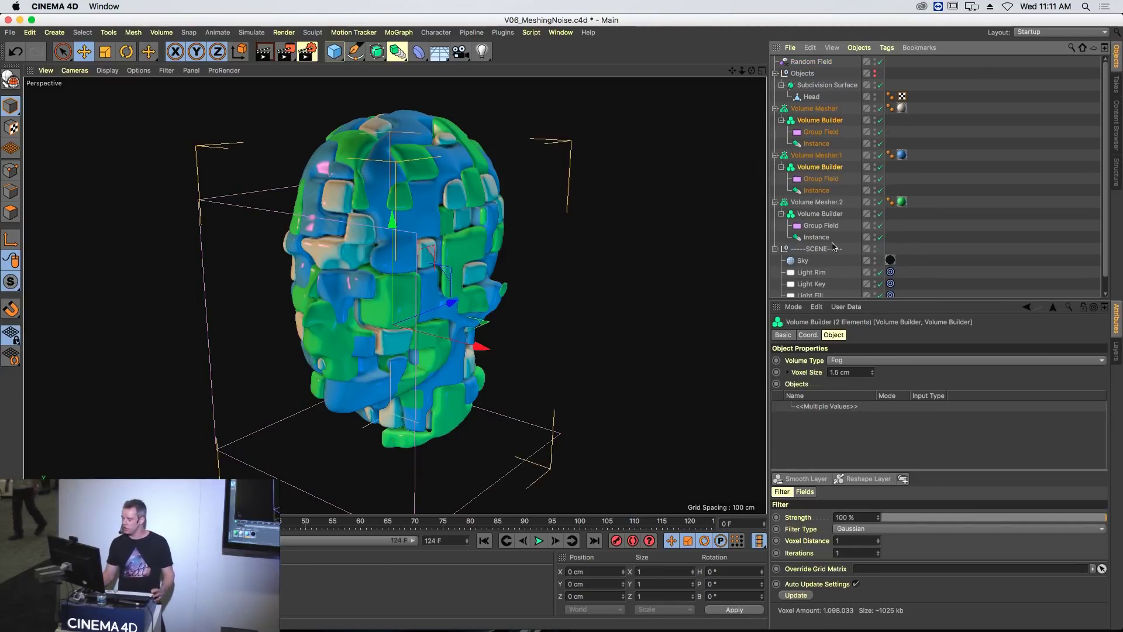
double_click(848, 372)
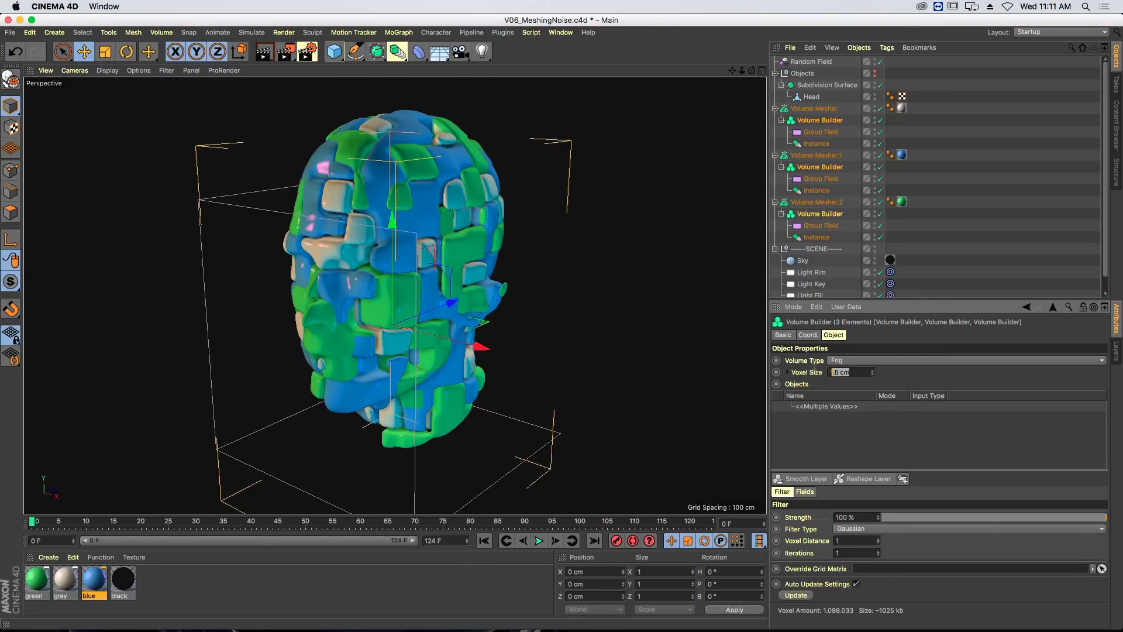
text(1)
key(Return)
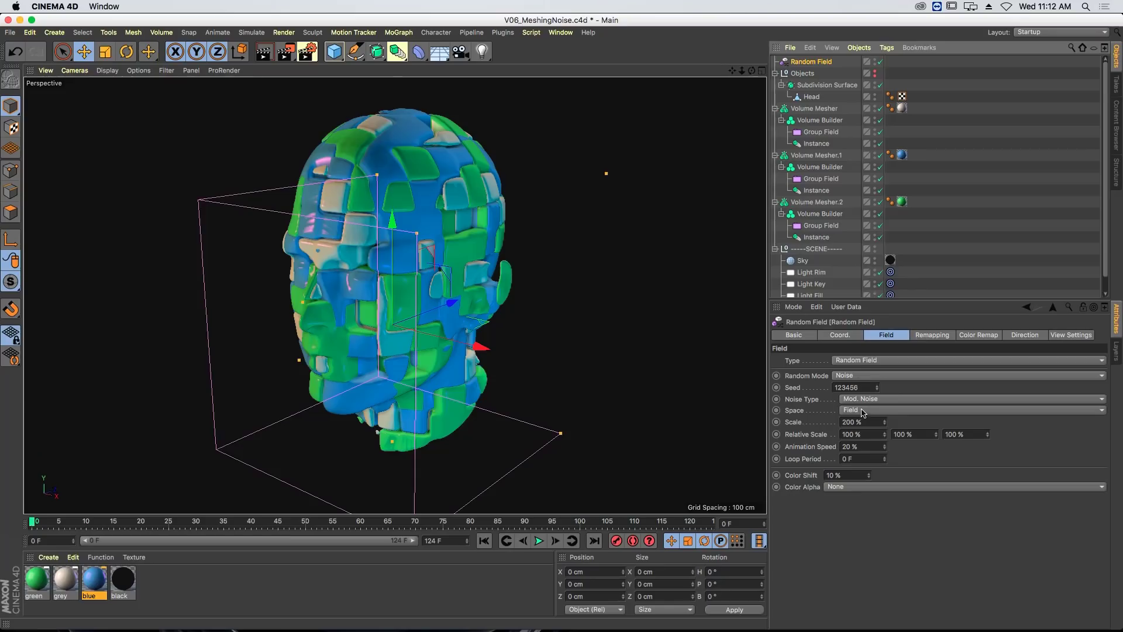
- Change the Random Field's noise type to Voronoi 1
click(849, 399)
click(901, 572)
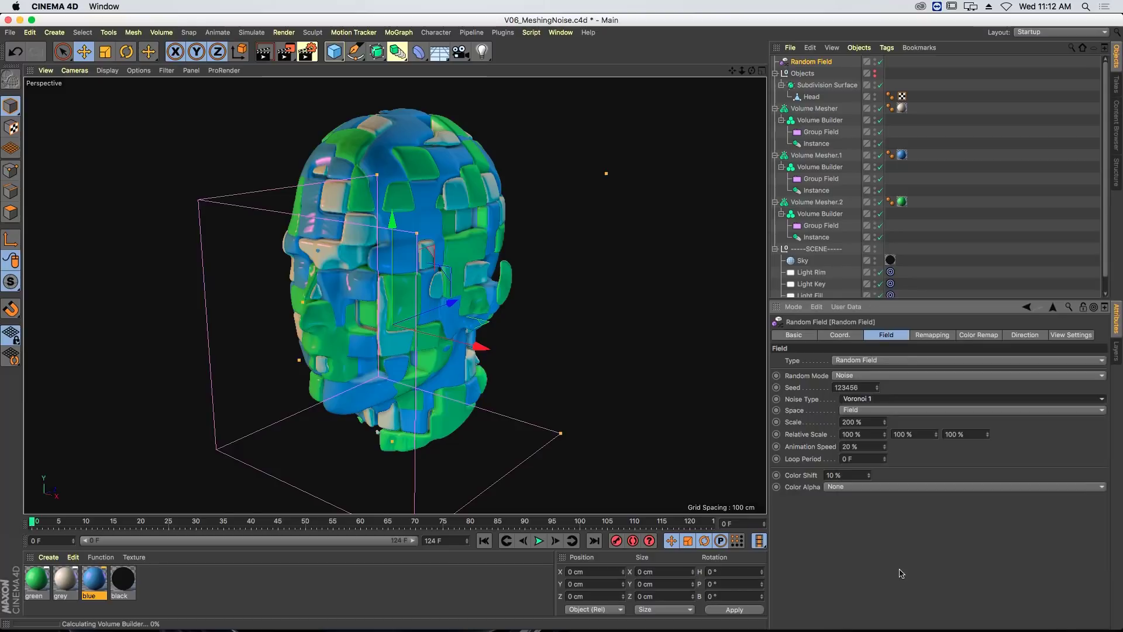
- Reduce the voxel size of all three Volume Builders to 0.8 cm
click(820, 166)
ctrl+click(819, 213)
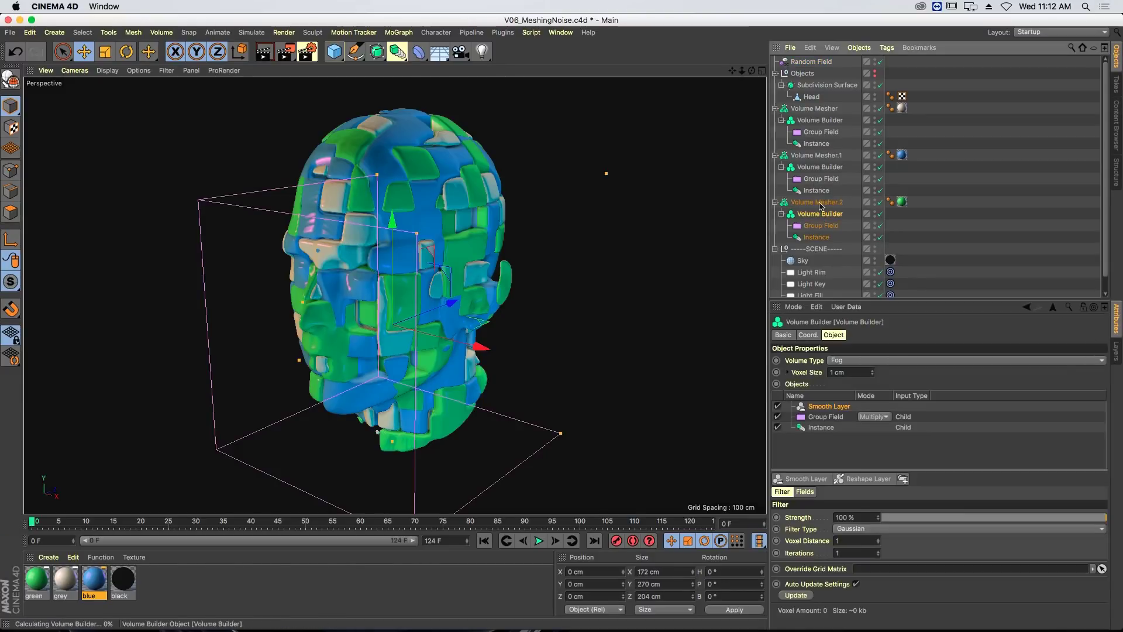
ctrl+click(834, 121)
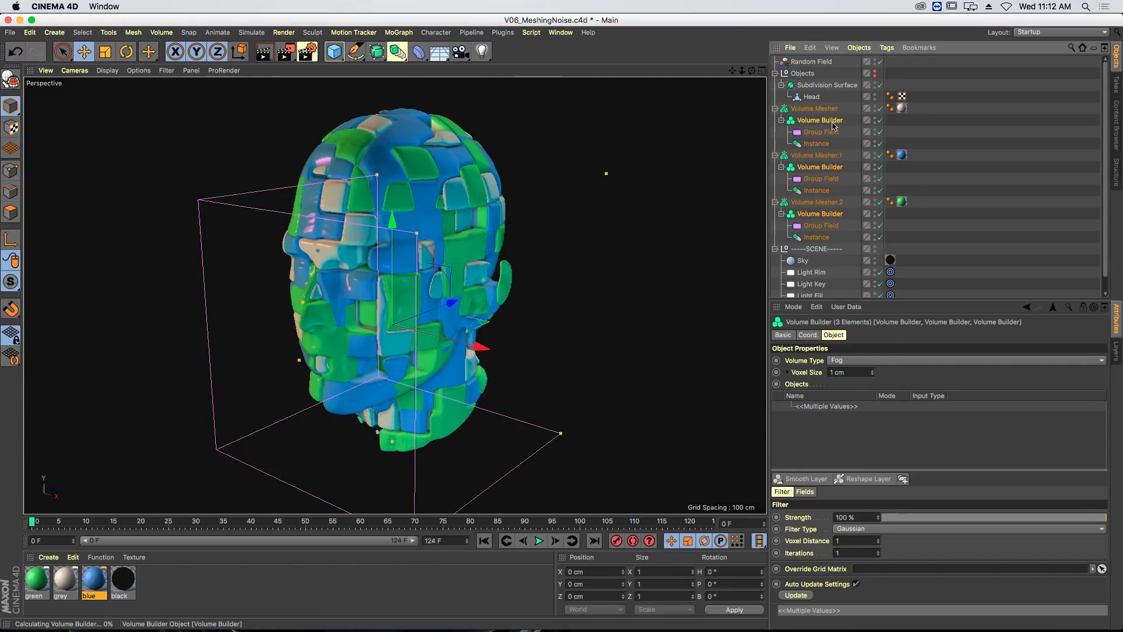
double_click(858, 372)
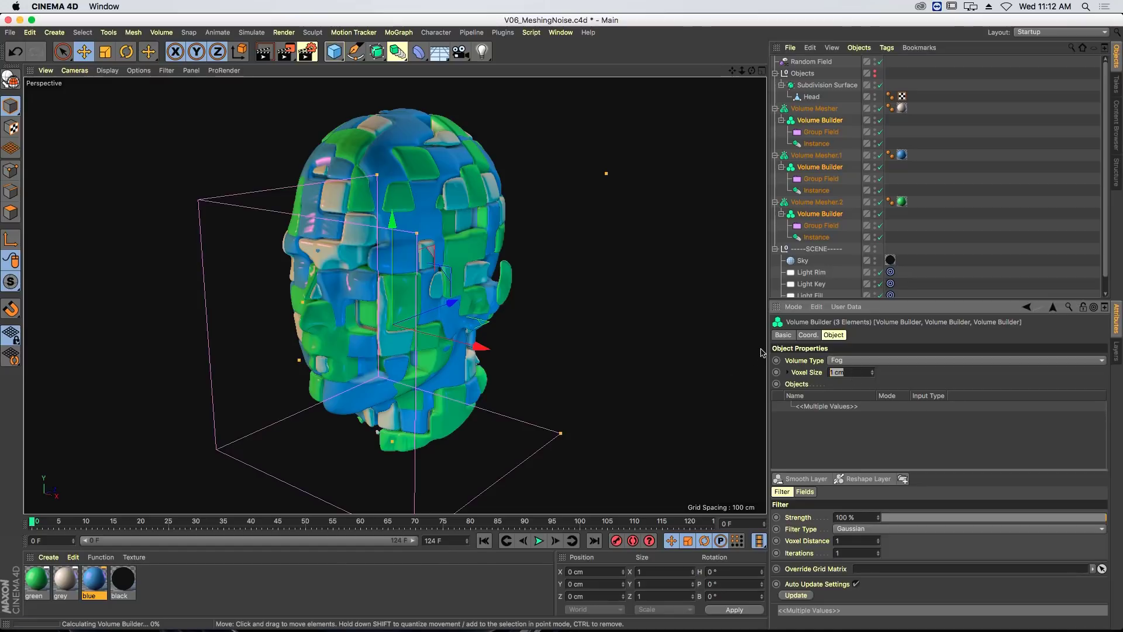
text(0.8)
key(Return)
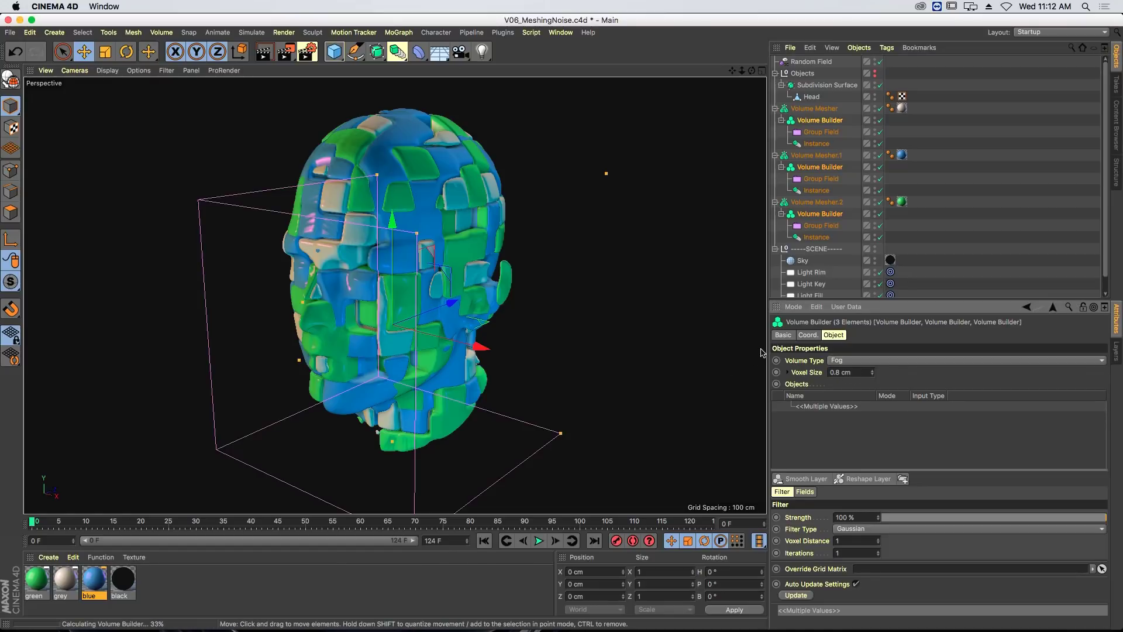
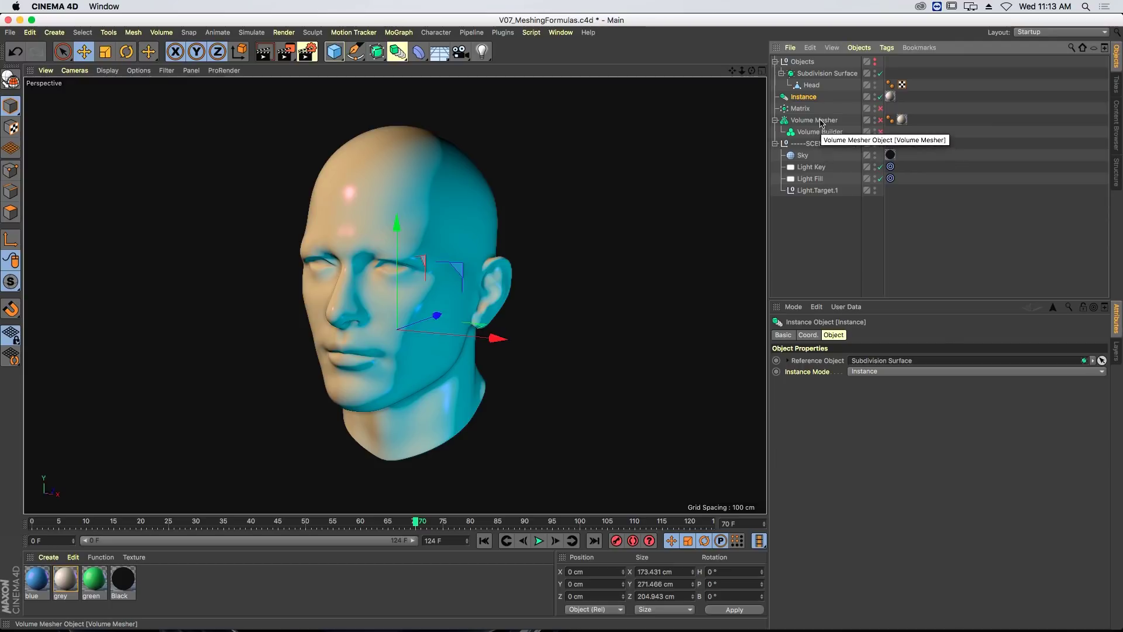
- Enable the Volume Mesher and Volume Builder in V07_MeshingFormulas.c4d and make the head Instance a child of the Volume Builder
click(881, 132)
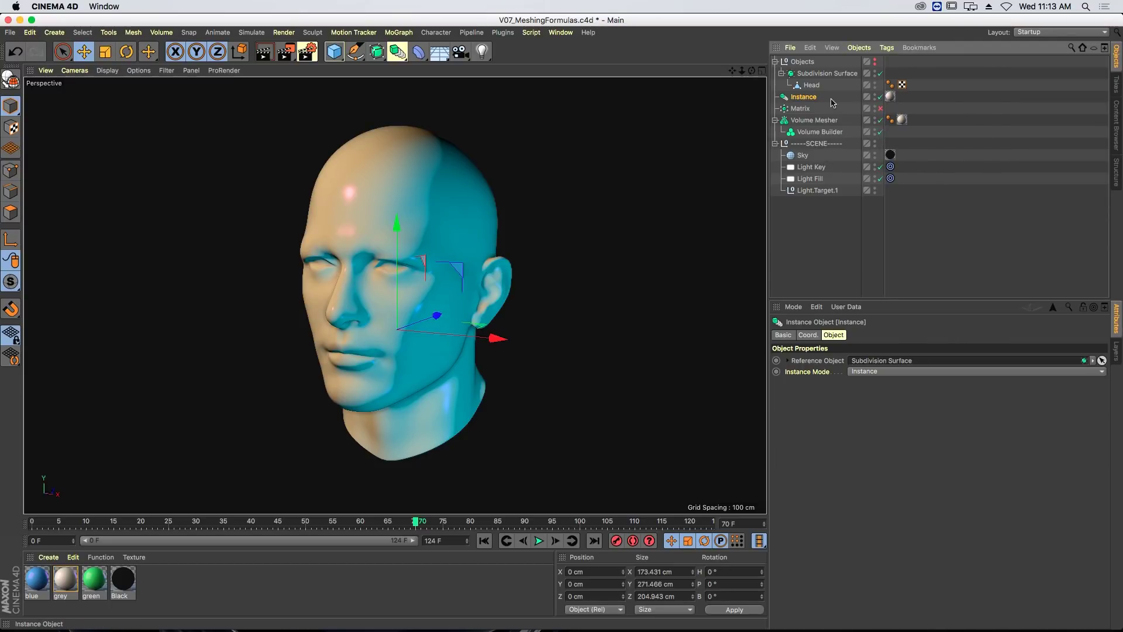
drag(818, 136, 817, 134)
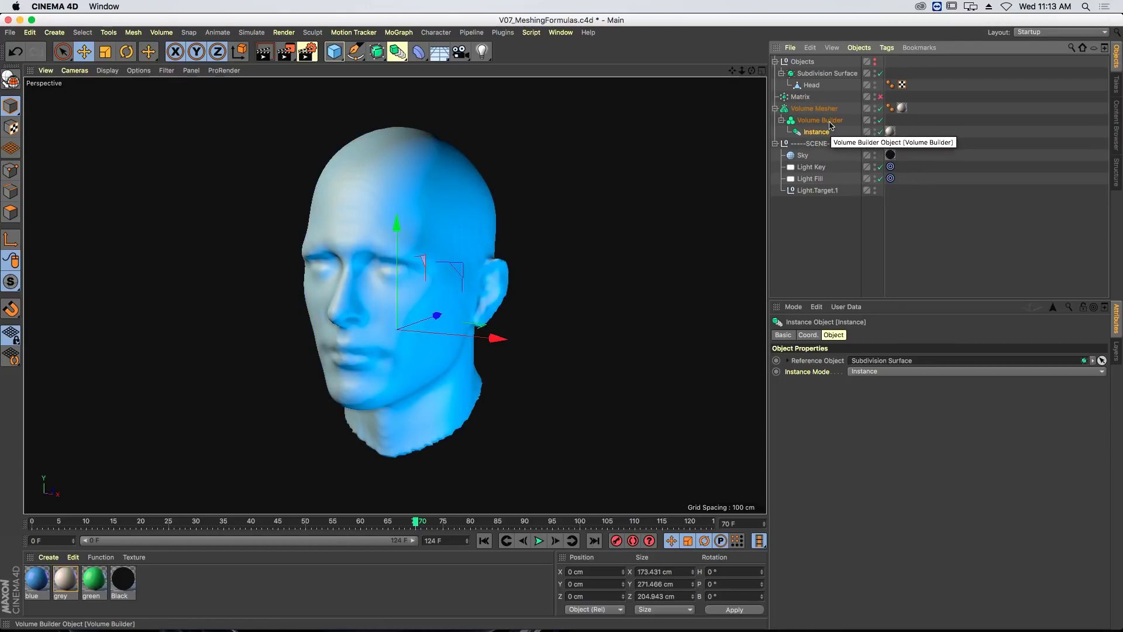
- Create a Formula Field and place it inside the Volume Builder above the Instance
click(47, 35)
mouse_move(66, 114)
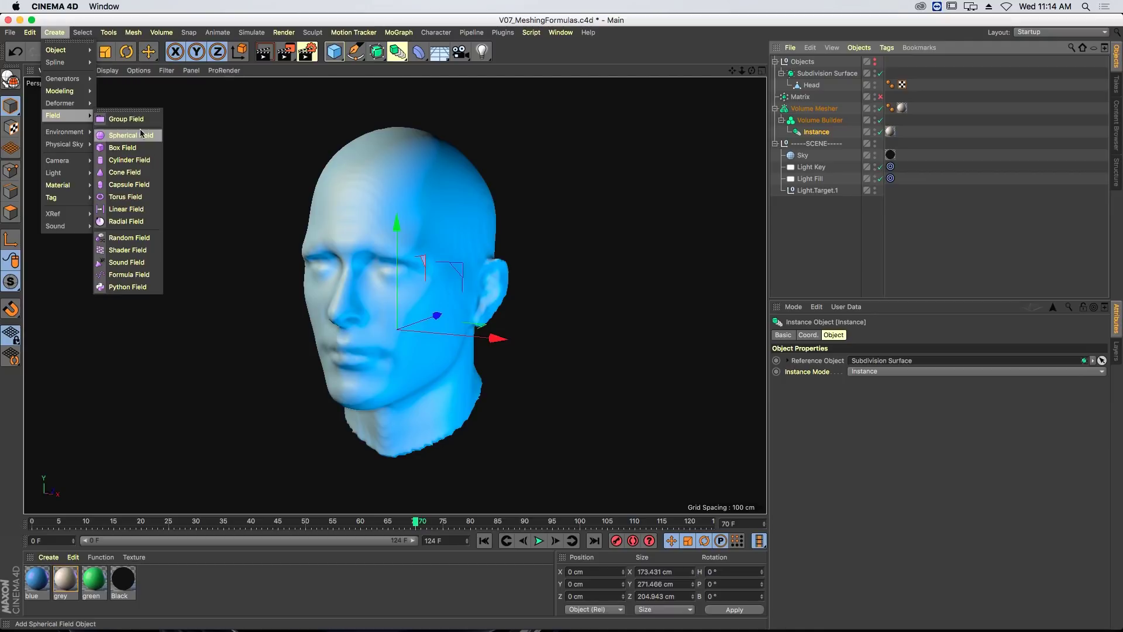
click(129, 274)
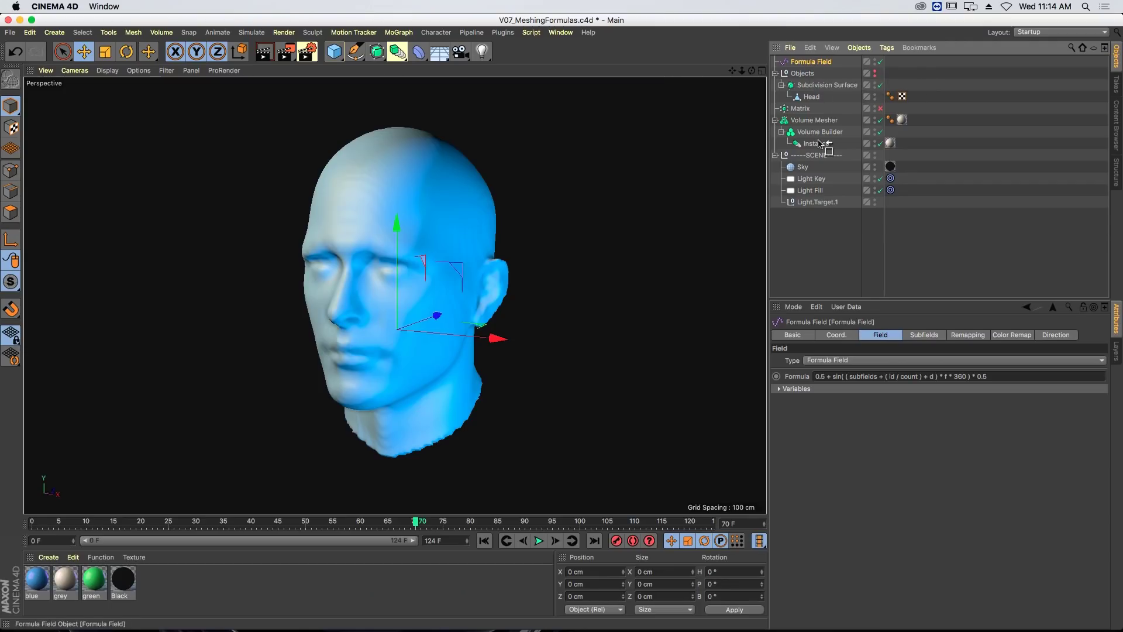
drag(819, 141, 820, 142)
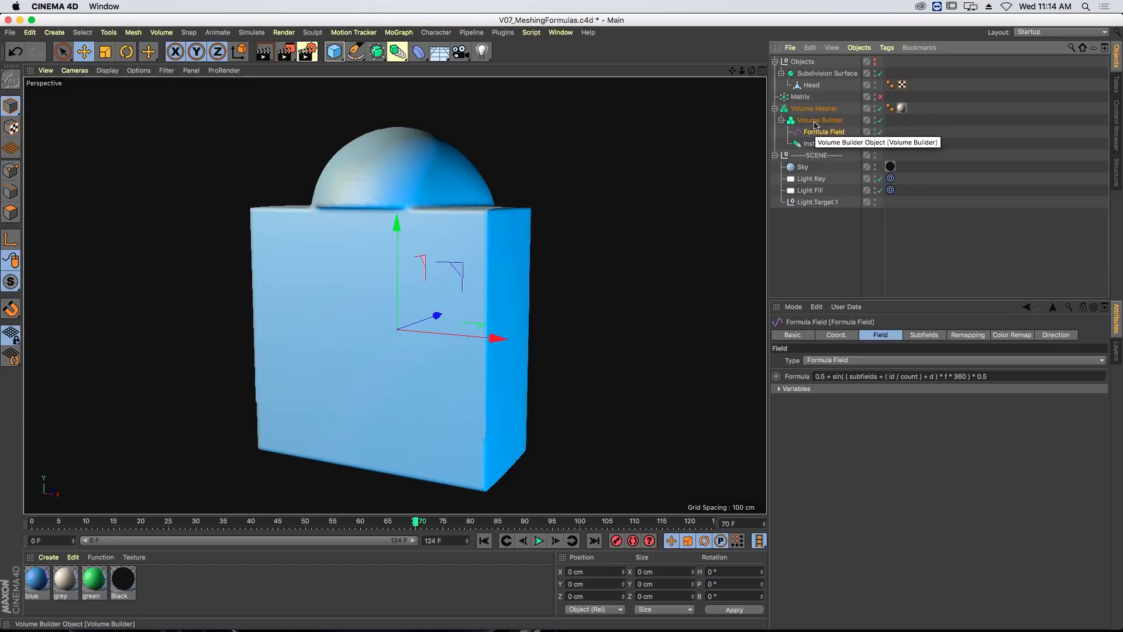
click(817, 120)
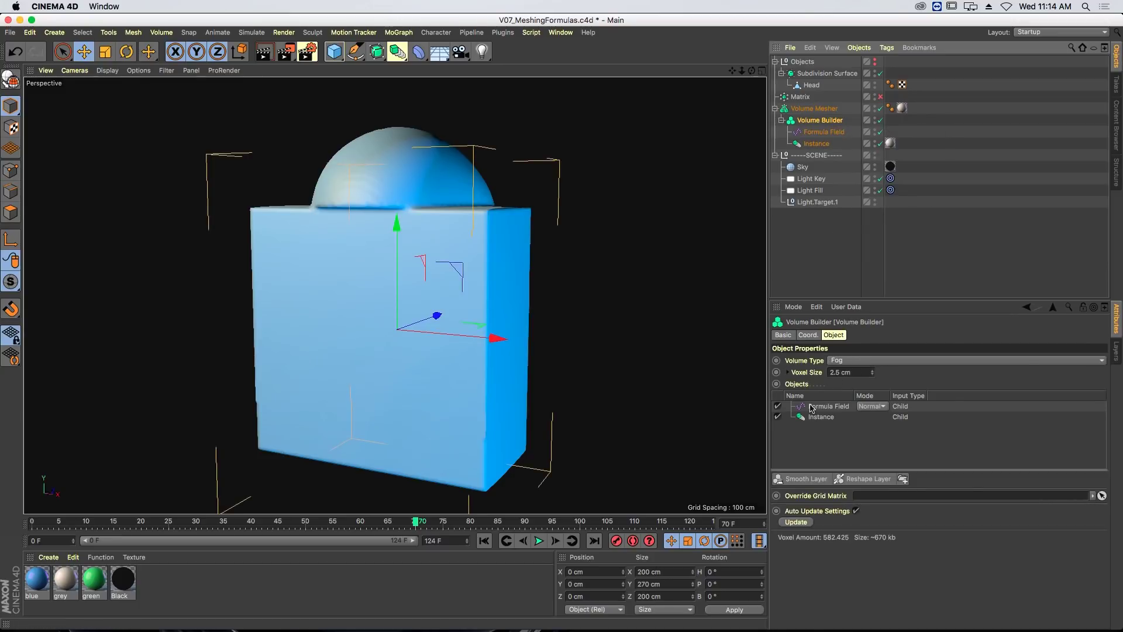
- Set the Formula Field's creation space to Objects in the Volume Builder
click(812, 407)
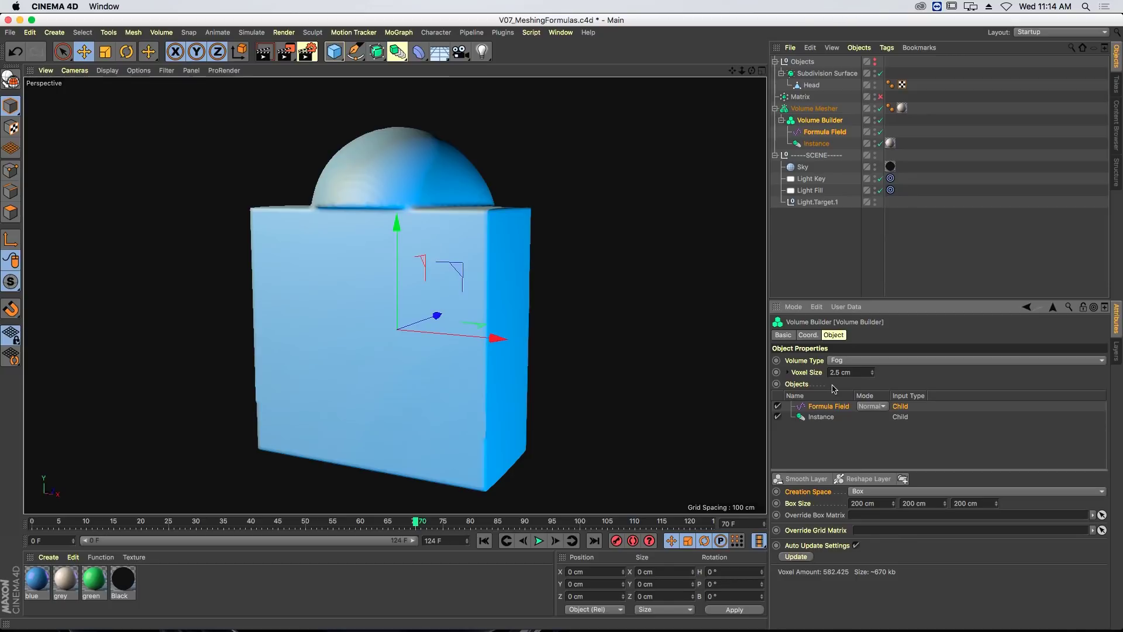
click(901, 493)
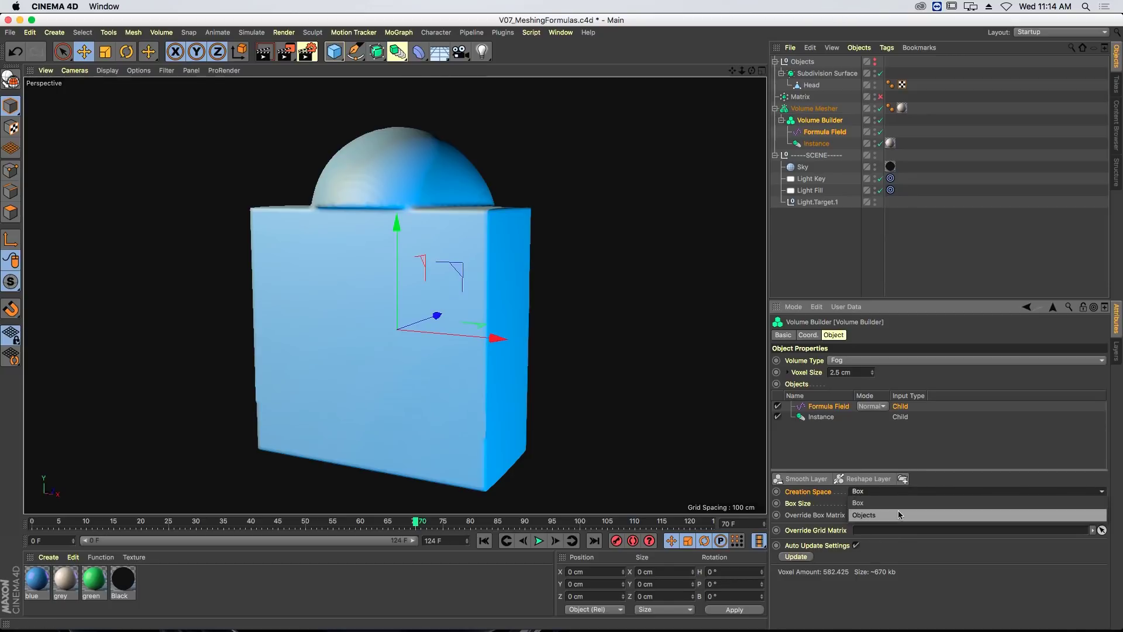
click(899, 516)
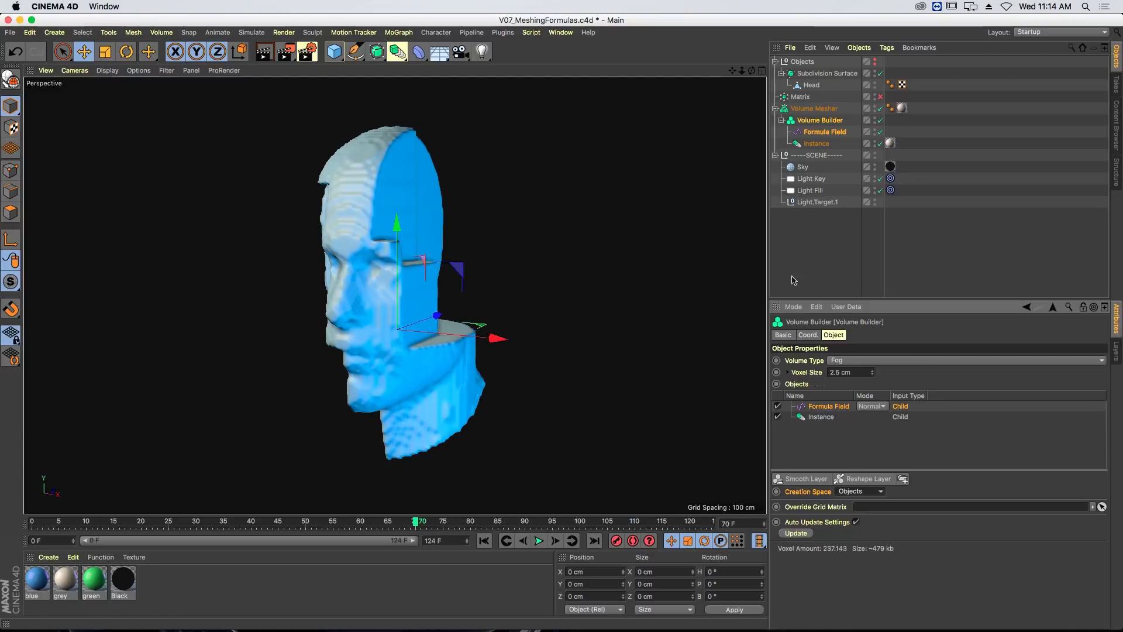
- Change the Formula Field's formula to 0.5 + sin( ( subfields + d ) * f * 360 ) * 0.5 and play the animation from the start
click(822, 134)
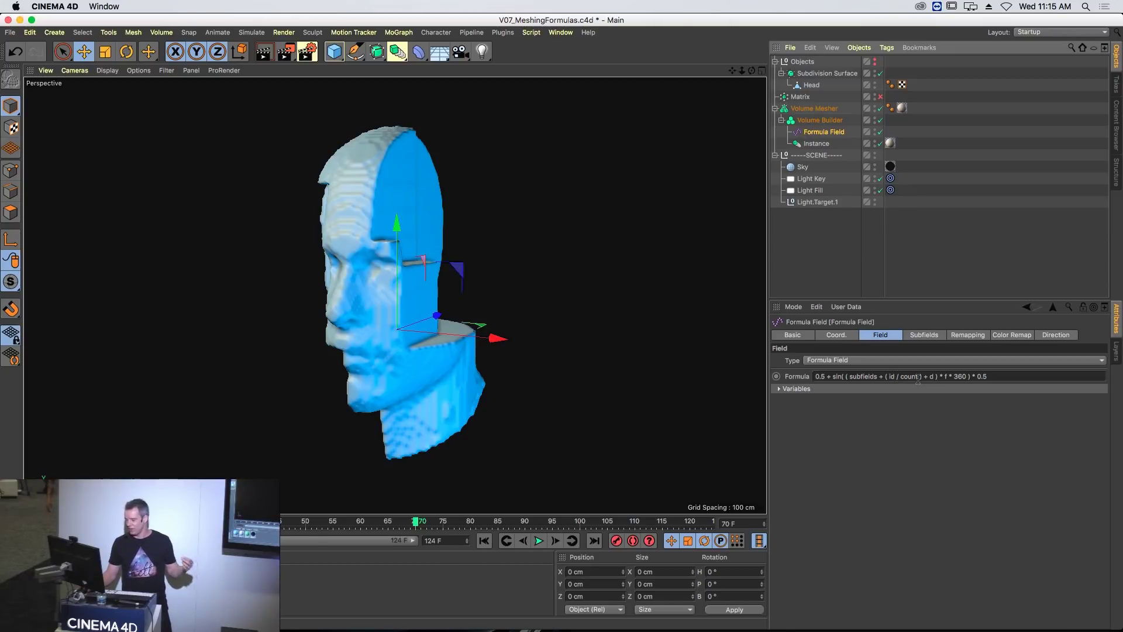
click(799, 389)
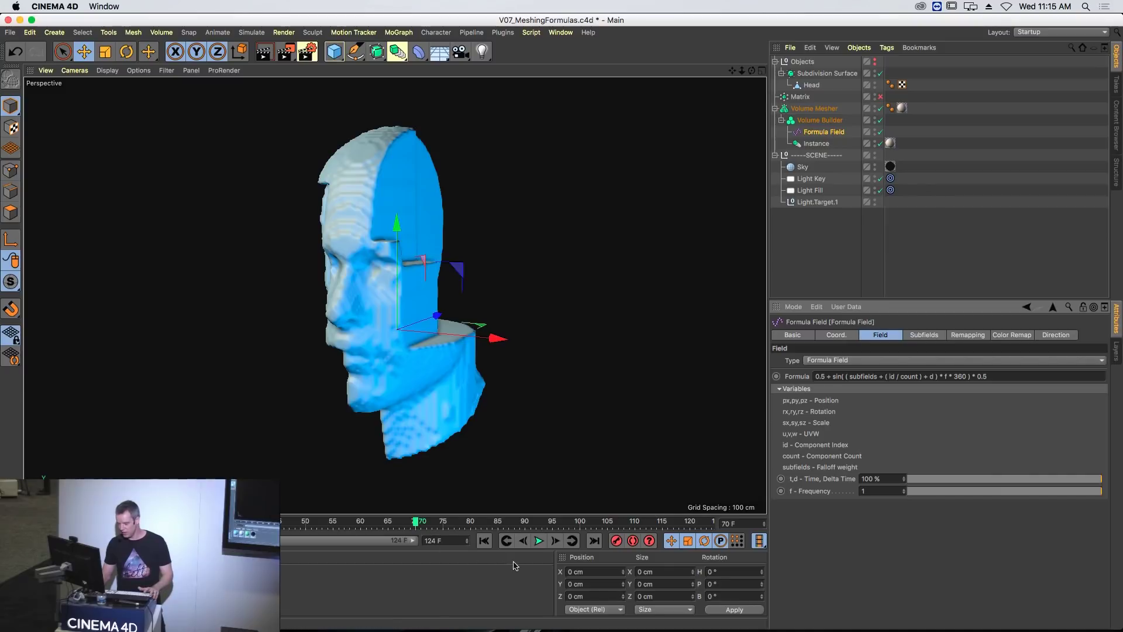
click(537, 541)
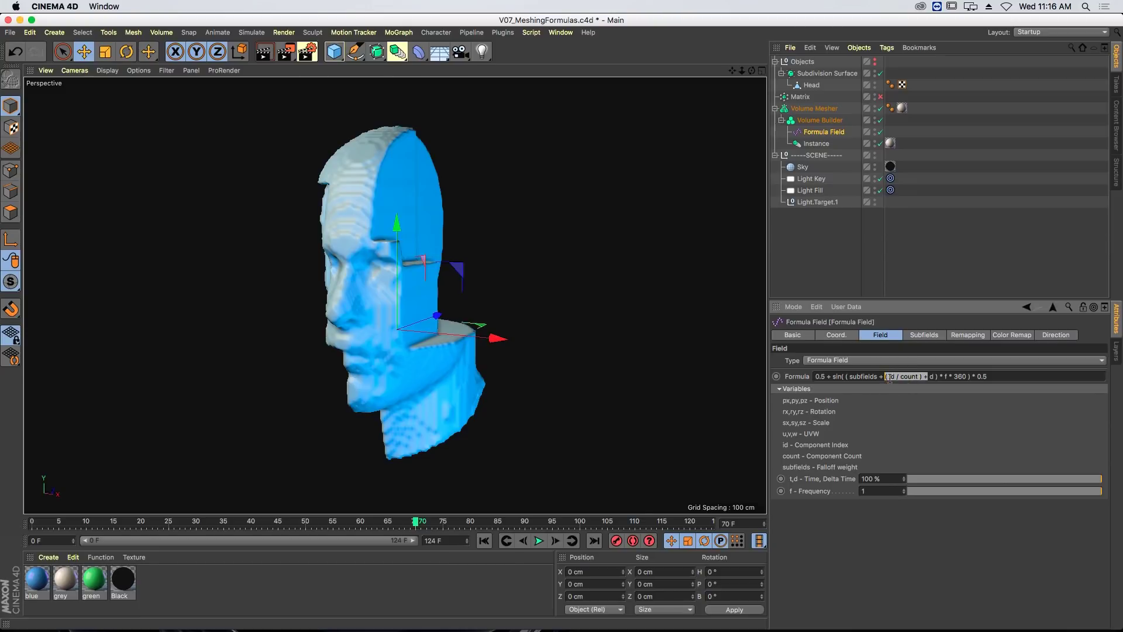
key(XF86Eject)
click(485, 542)
click(538, 541)
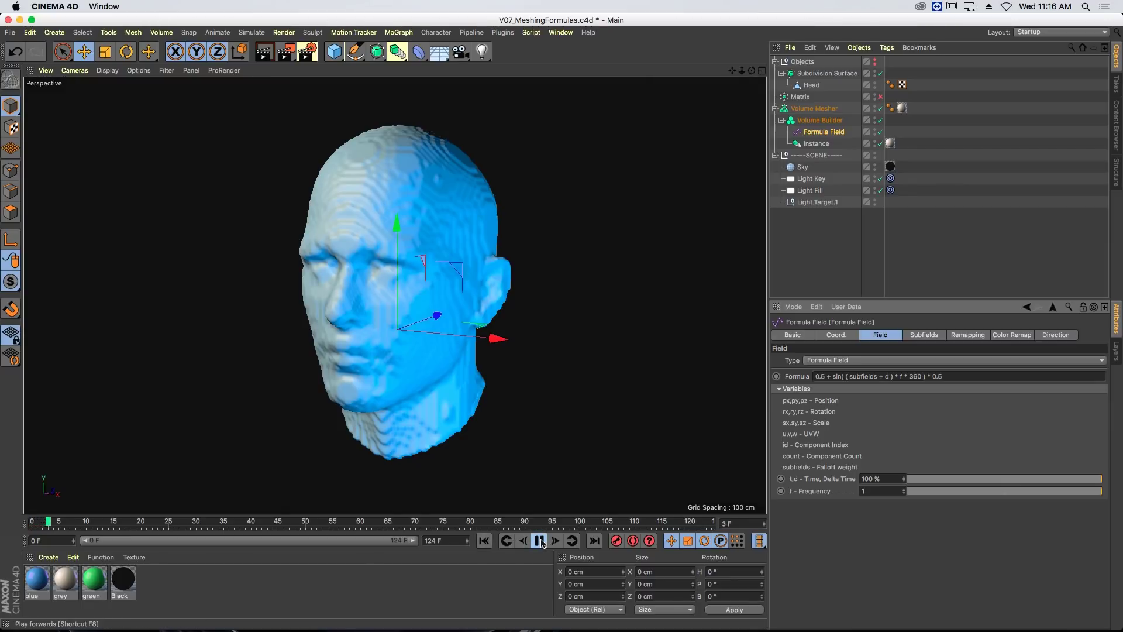
- Set the Formula Field's blend mode to Multiply in the Volume Builder
click(827, 120)
click(872, 406)
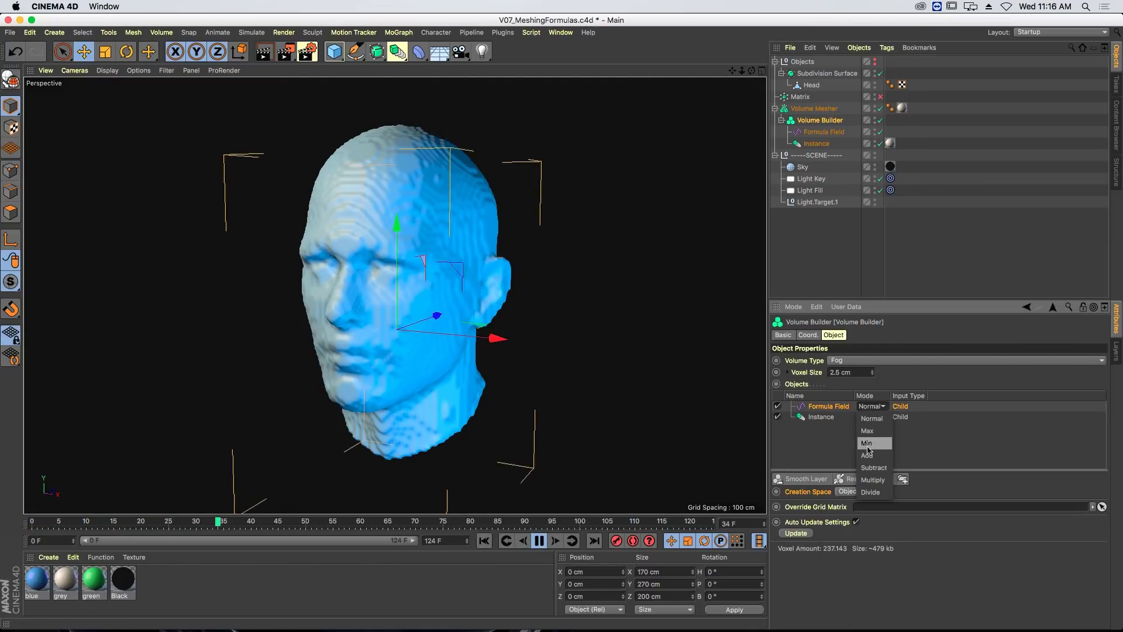
click(874, 474)
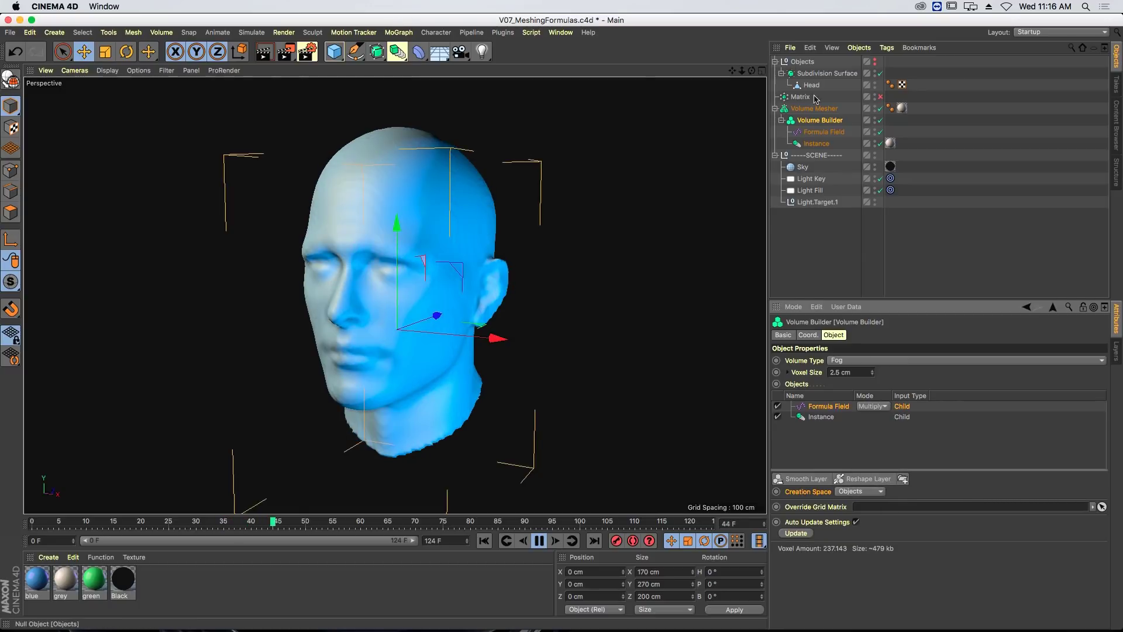
- Rewind the animation to frame 0 and open the Formula Field's subfields
click(819, 134)
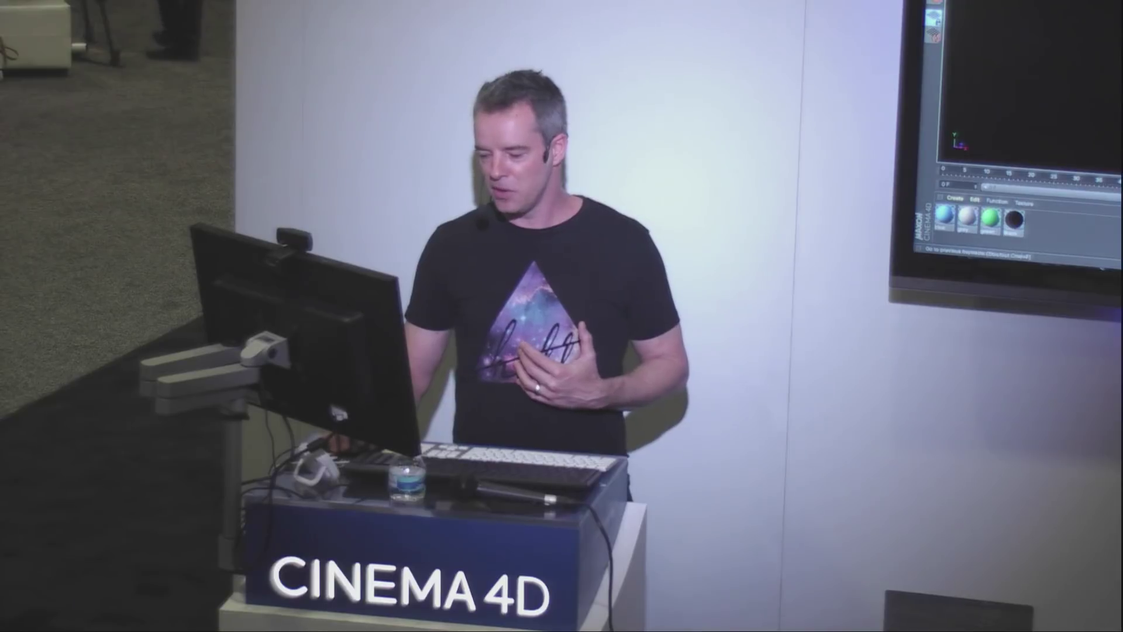
click(483, 540)
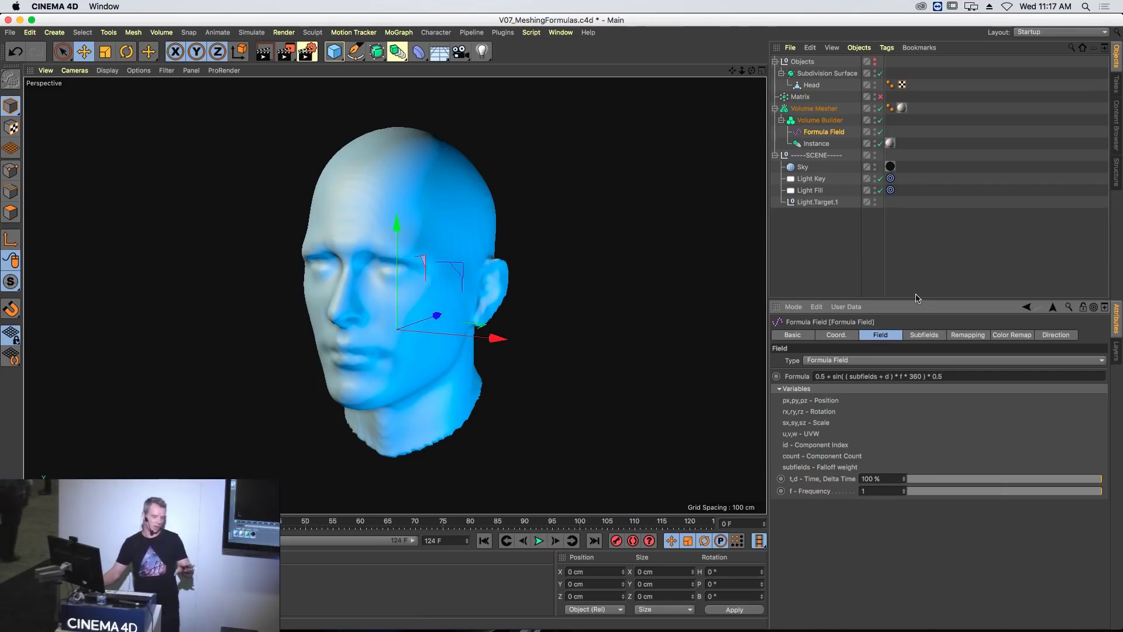
click(907, 343)
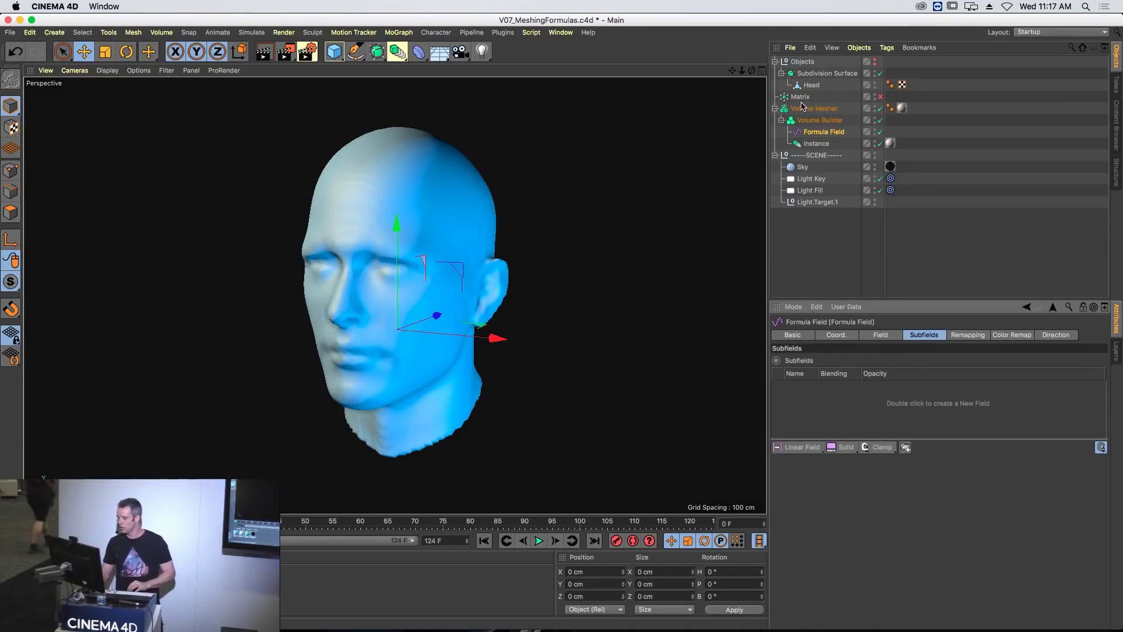
- Enable the Matrix, switch it to Object mode and assign Head as its distribution object
click(880, 97)
click(793, 98)
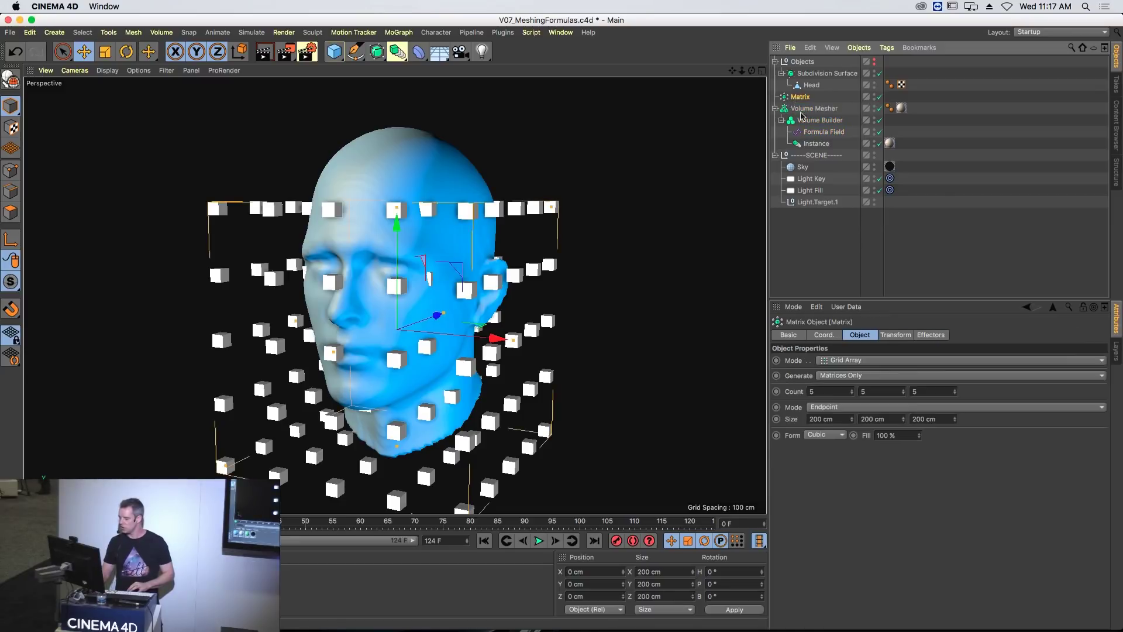
click(852, 362)
click(859, 374)
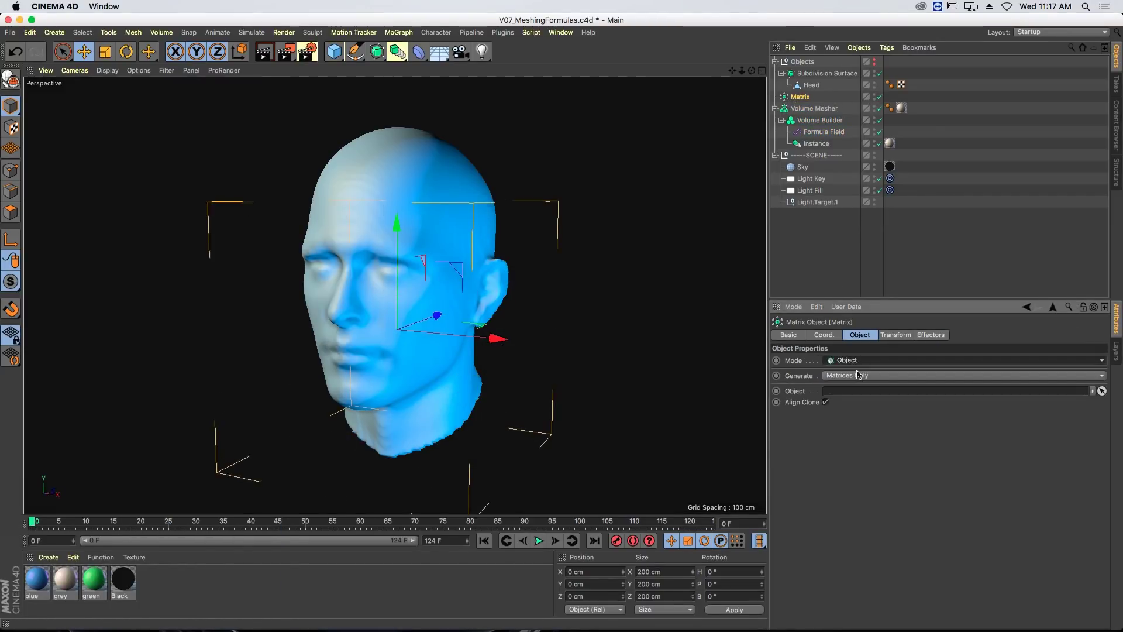
click(817, 88)
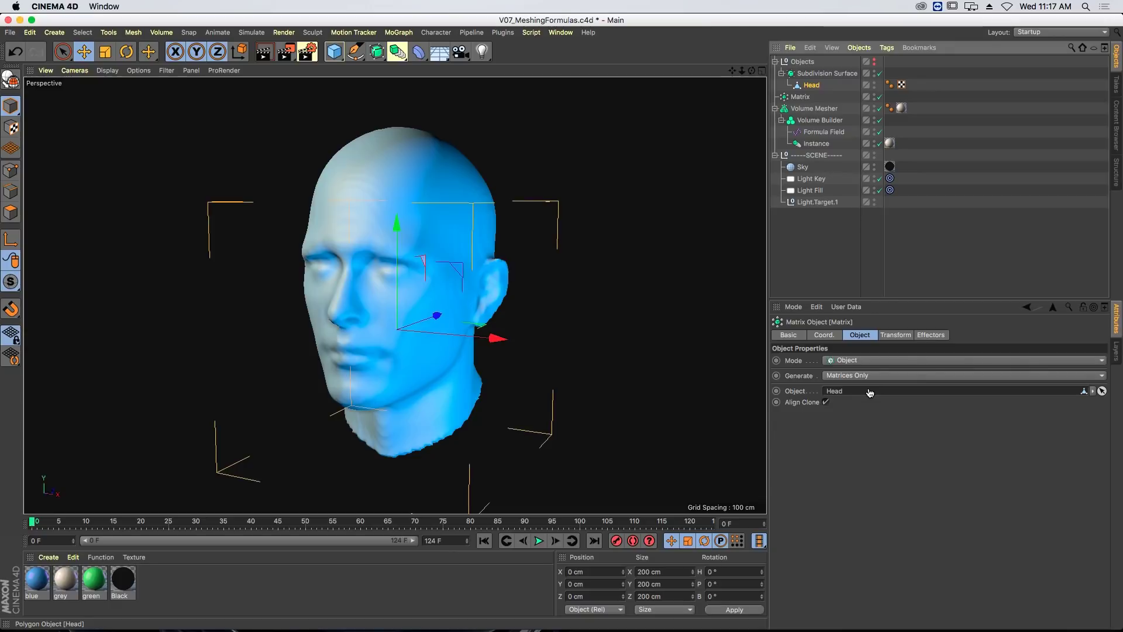
drag(870, 393, 869, 391)
- Set the Matrix count to 200
click(825, 482)
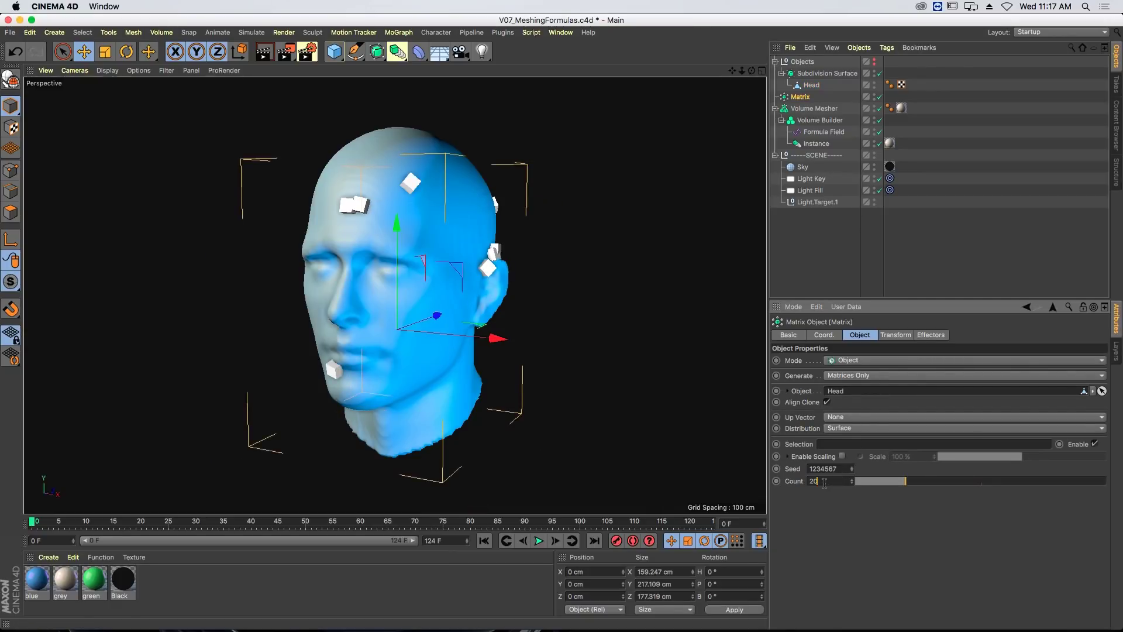
text(0)
key(Return)
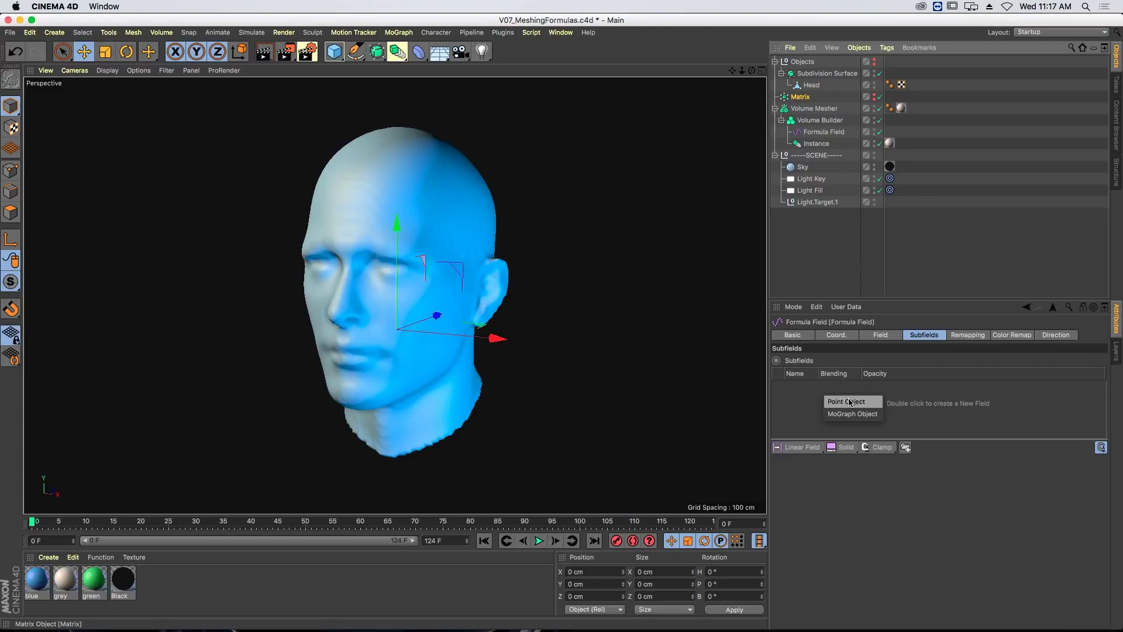
- Add the Matrix to the Formula Field's subfields as a Point Object and scrub the animation to frame 49
click(849, 402)
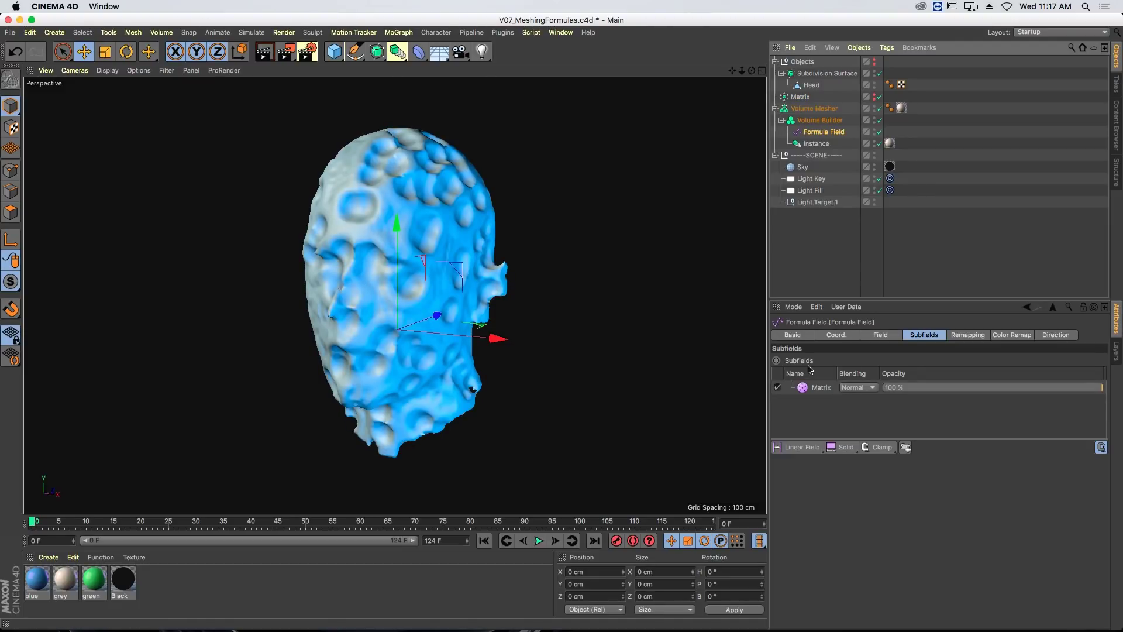
drag(36, 522, 320, 550)
- Try radii of 0 cm and 53 cm on the Matrix subfield layer
click(822, 387)
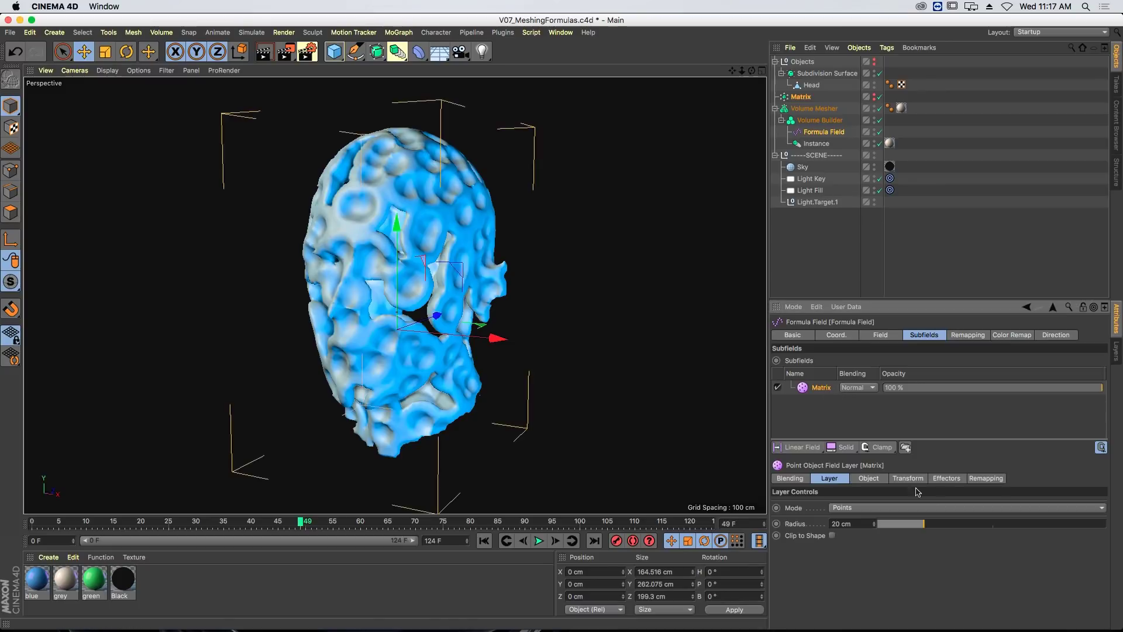
drag(927, 522, 845, 537)
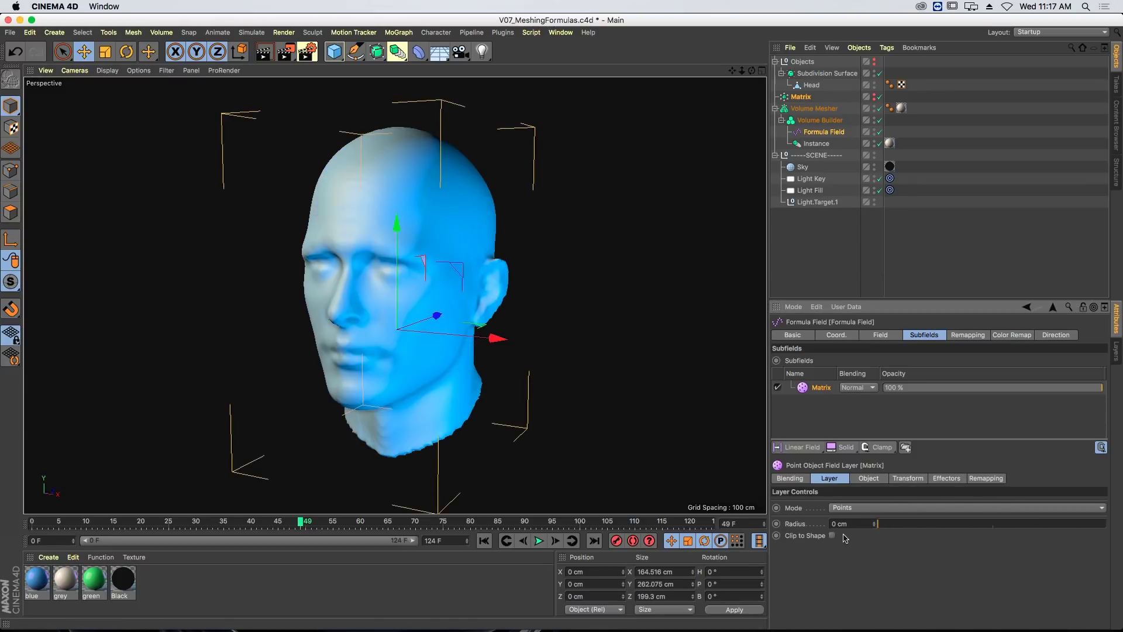
drag(915, 537, 998, 535)
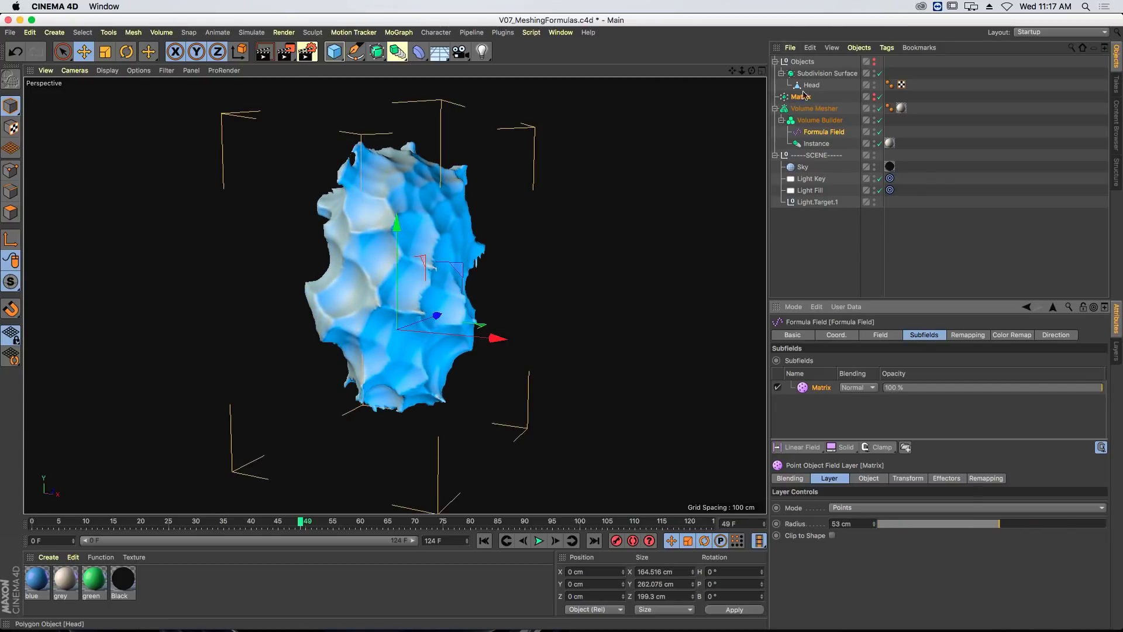
click(808, 108)
mouse_move(1012, 361)
mouse_down()
mouse_move(1081, 363)
mouse_move(941, 363)
mouse_move(1080, 363)
mouse_move(1012, 368)
mouse_up()
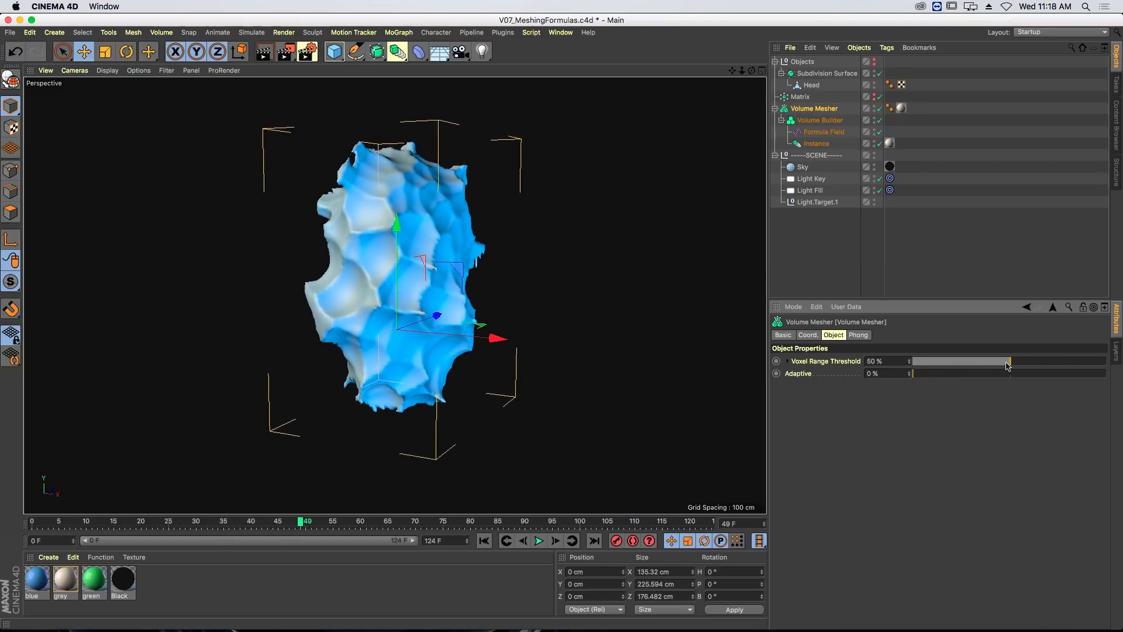
click(819, 120)
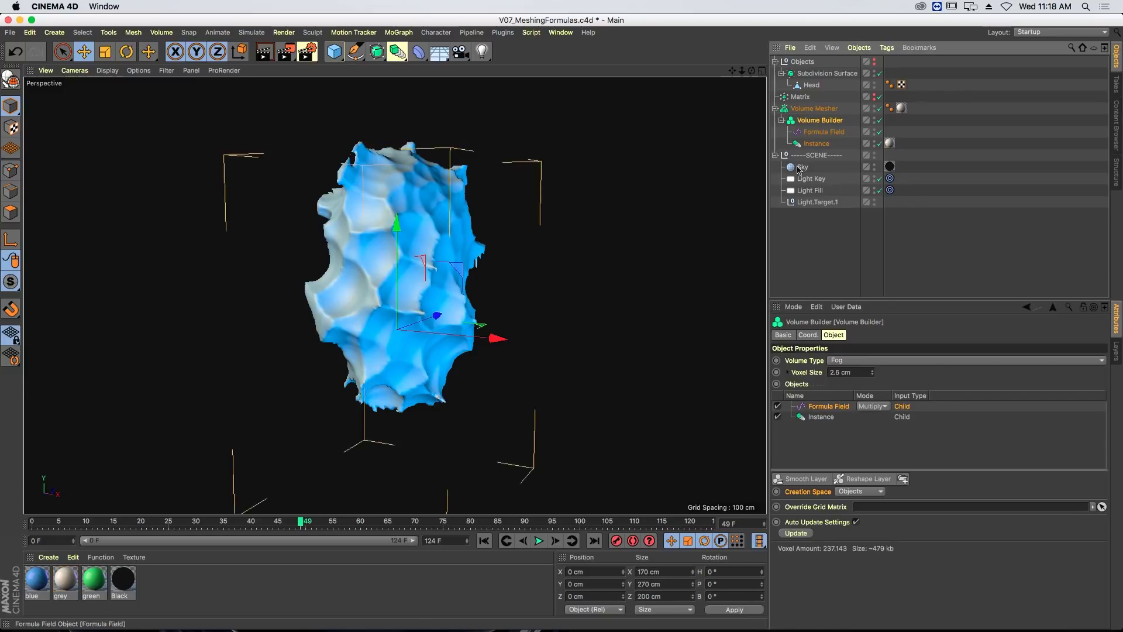
click(789, 373)
click(789, 372)
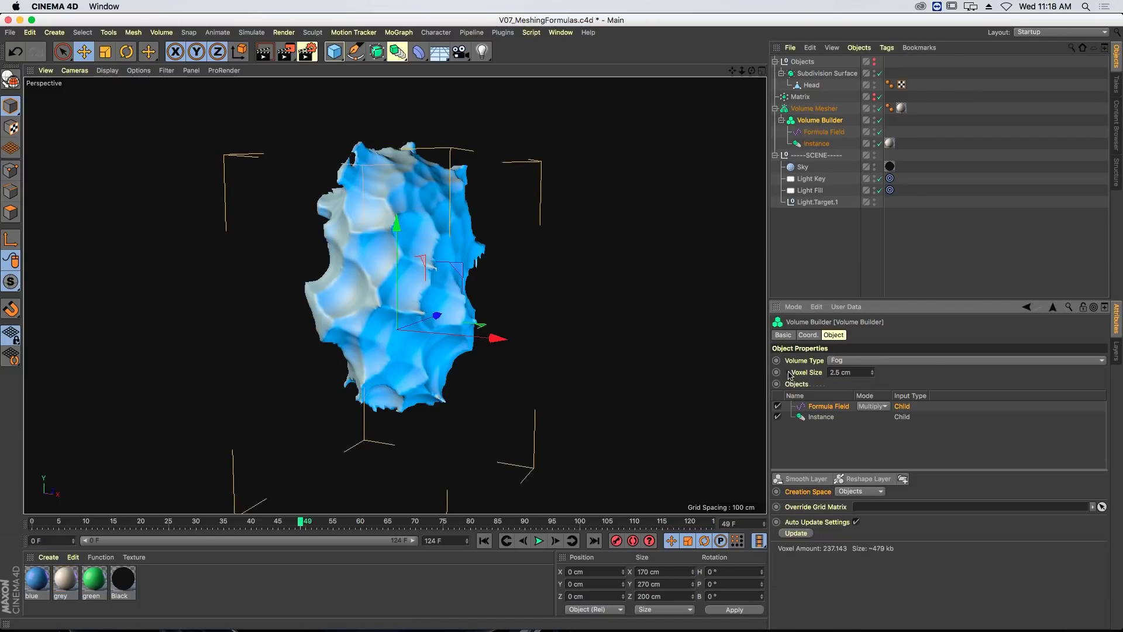
- Set the radius of the Formula Field's Matrix subfield layer to 32 cm
click(815, 133)
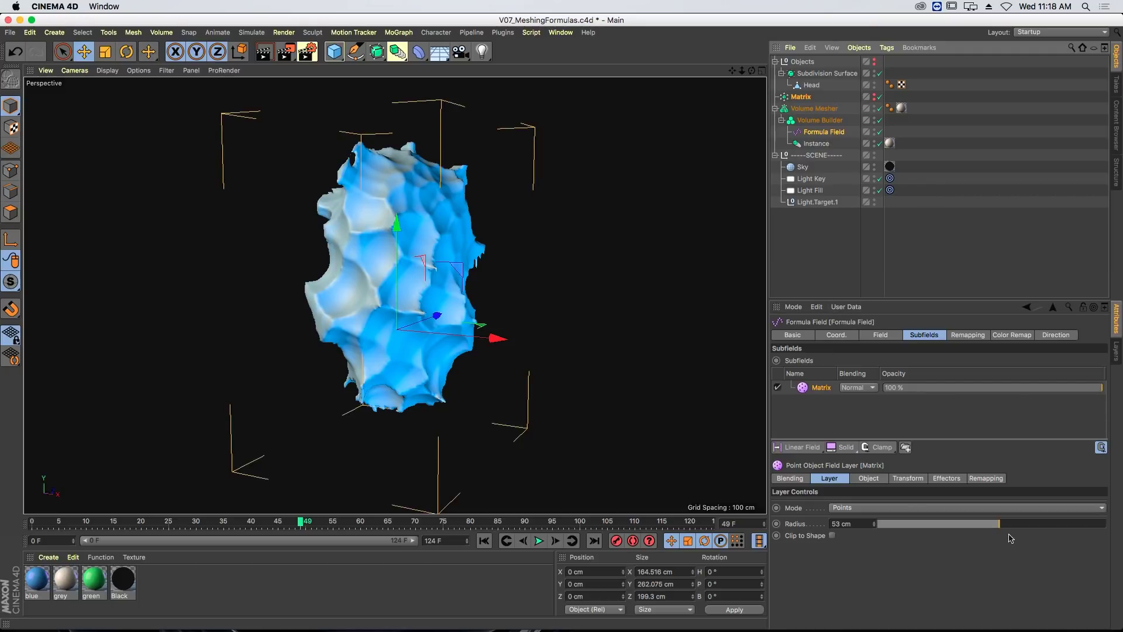
drag(1000, 524, 951, 524)
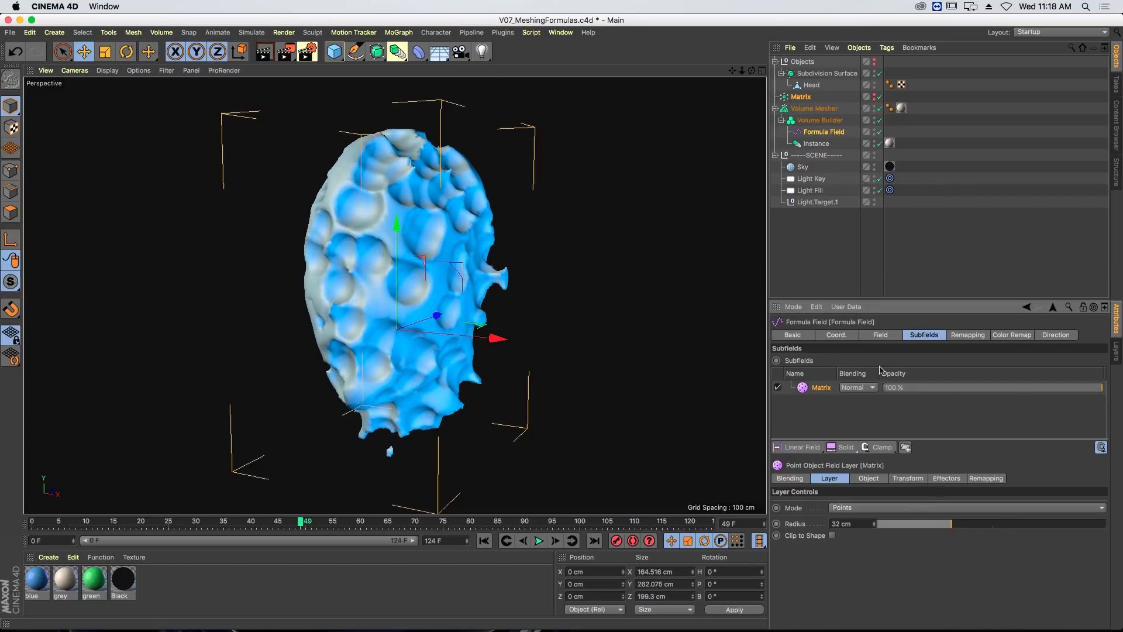
- Duplicate the Volume Mesher hierarchy and apply the green material to the copy
click(818, 121)
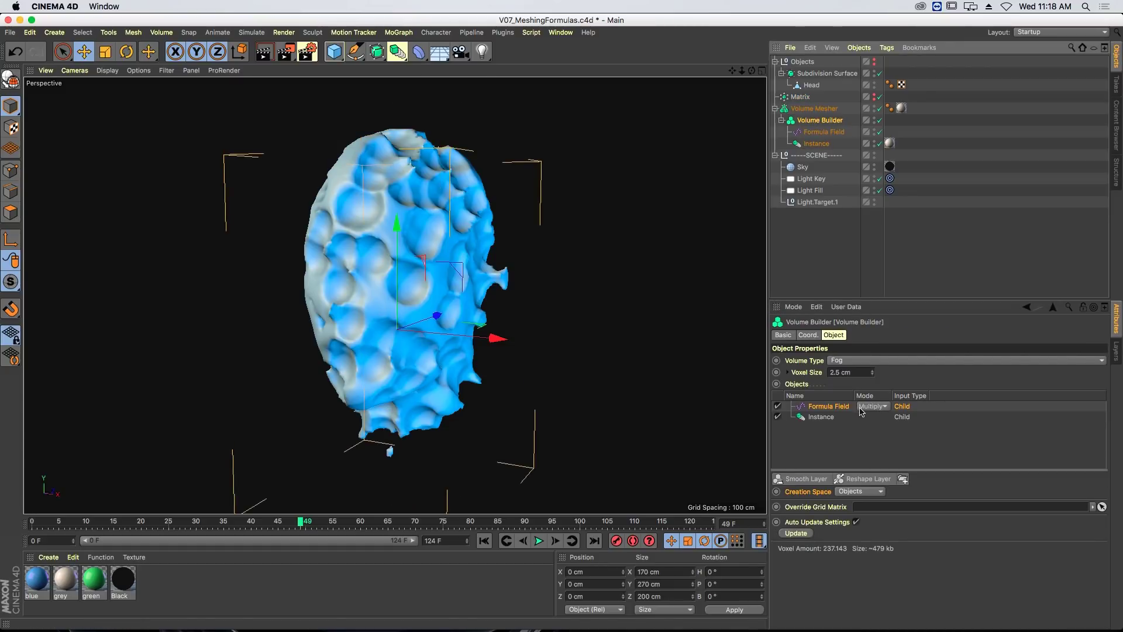
click(775, 109)
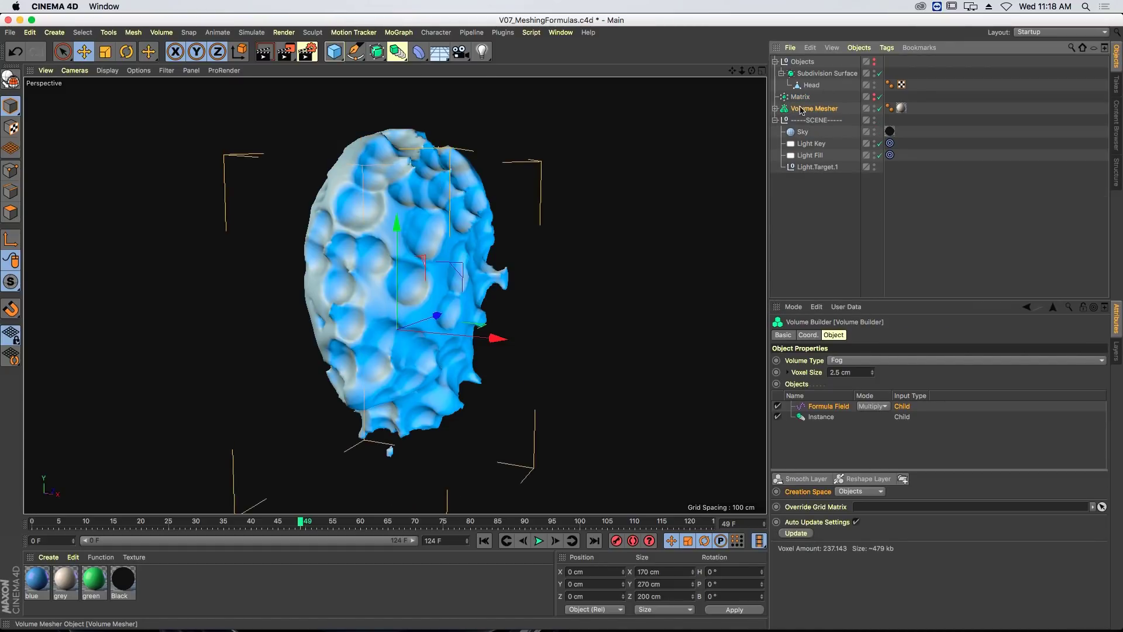
ctrl+drag(805, 115, 807, 117)
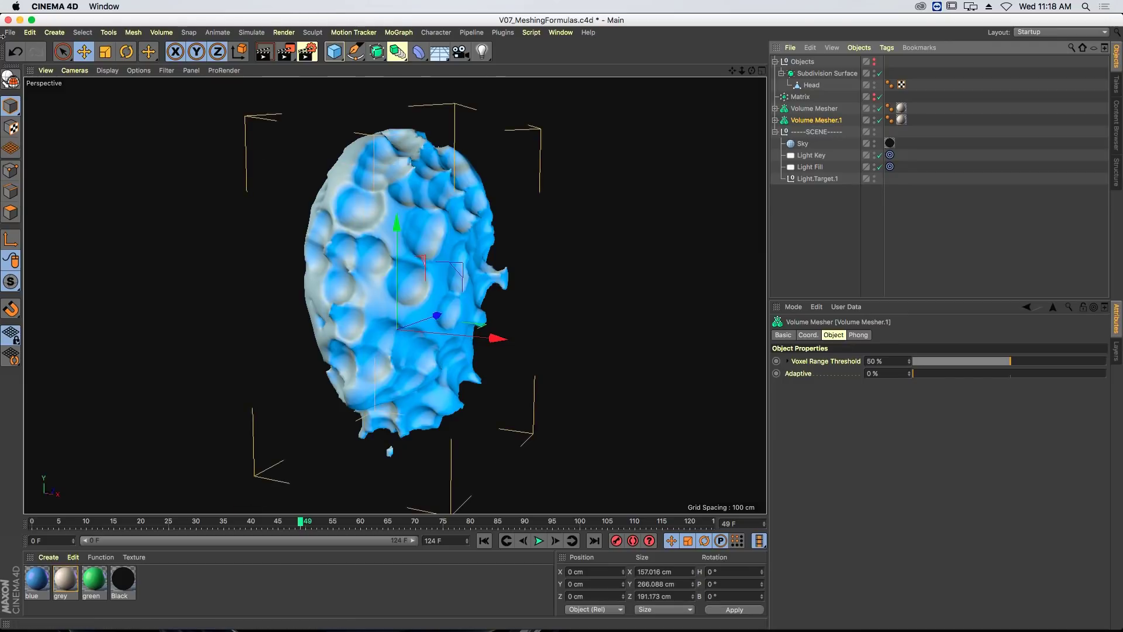
click(94, 581)
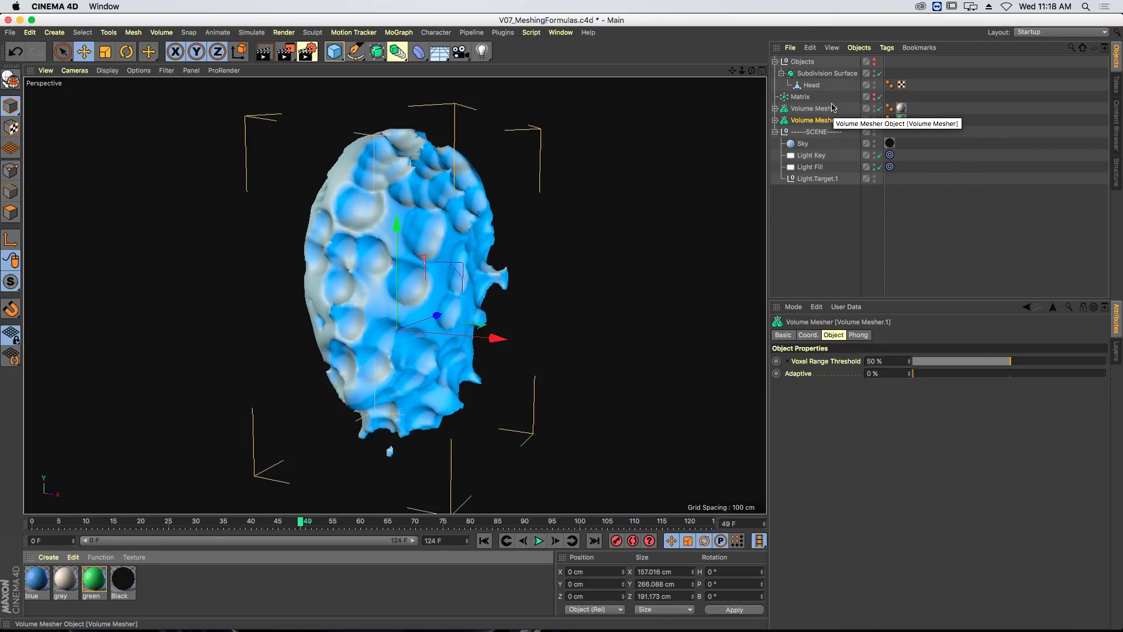
- In the duplicated Volume Mesher's Volume Builder, set the Formula Field's blend mode to Subtract
click(776, 120)
click(833, 133)
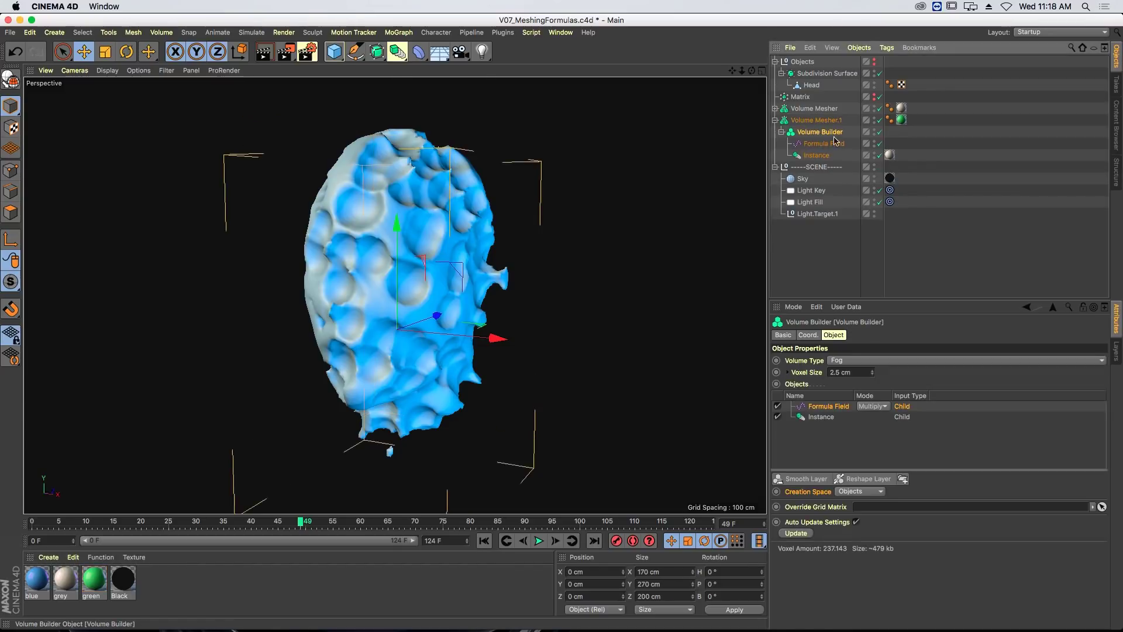
click(880, 408)
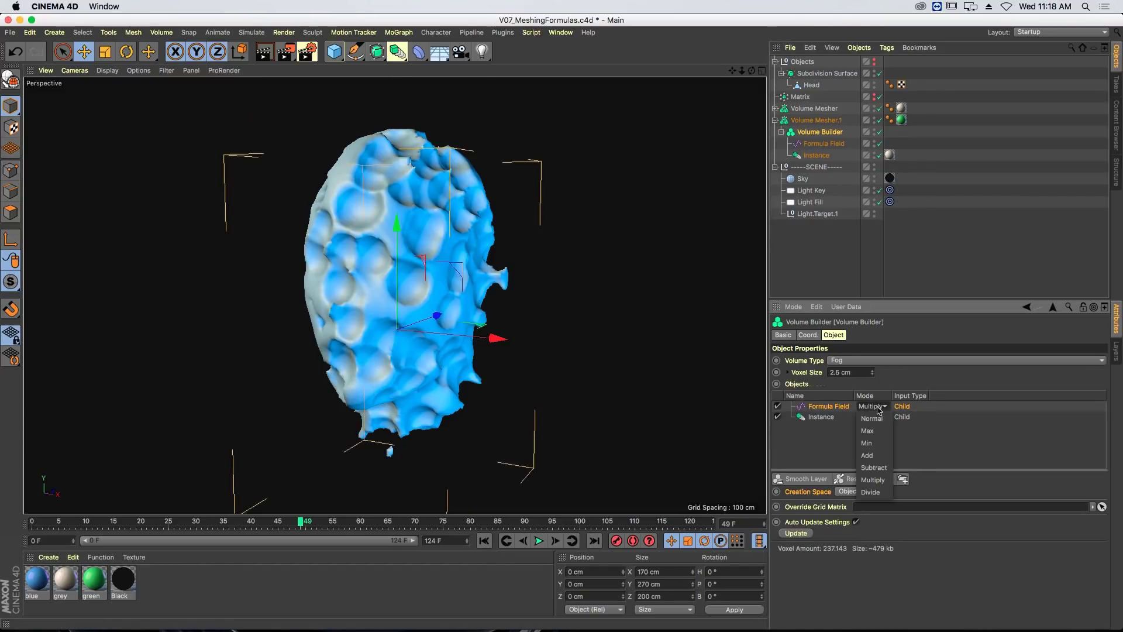
click(876, 468)
- Check the green texture tag on the duplicated Volume Mesher and scrub the animation to frame 61
click(818, 120)
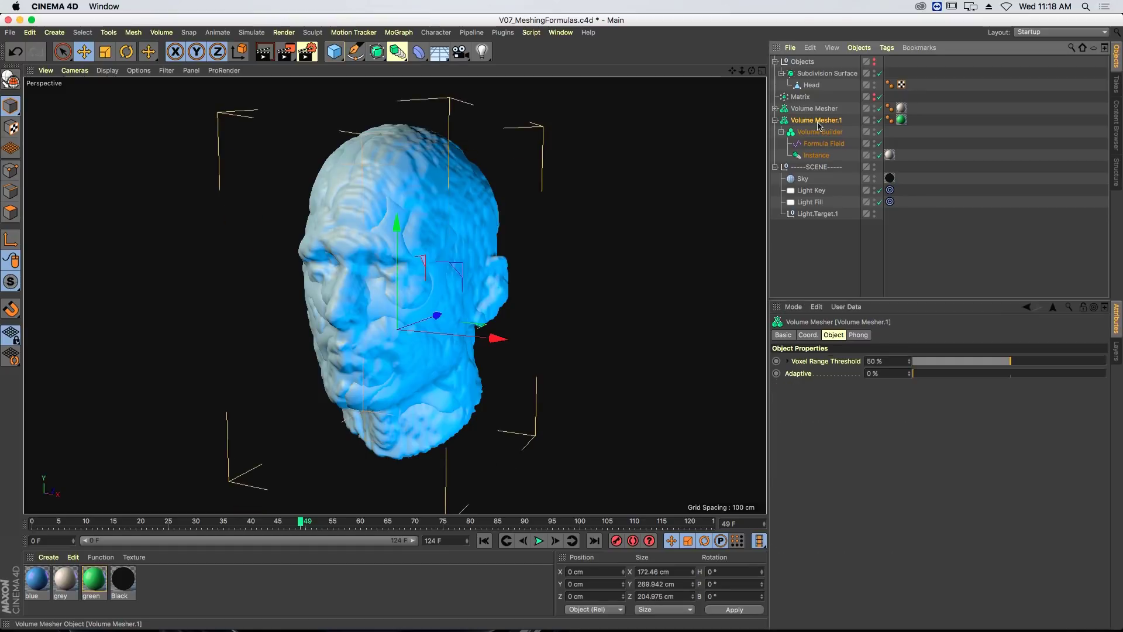
click(901, 120)
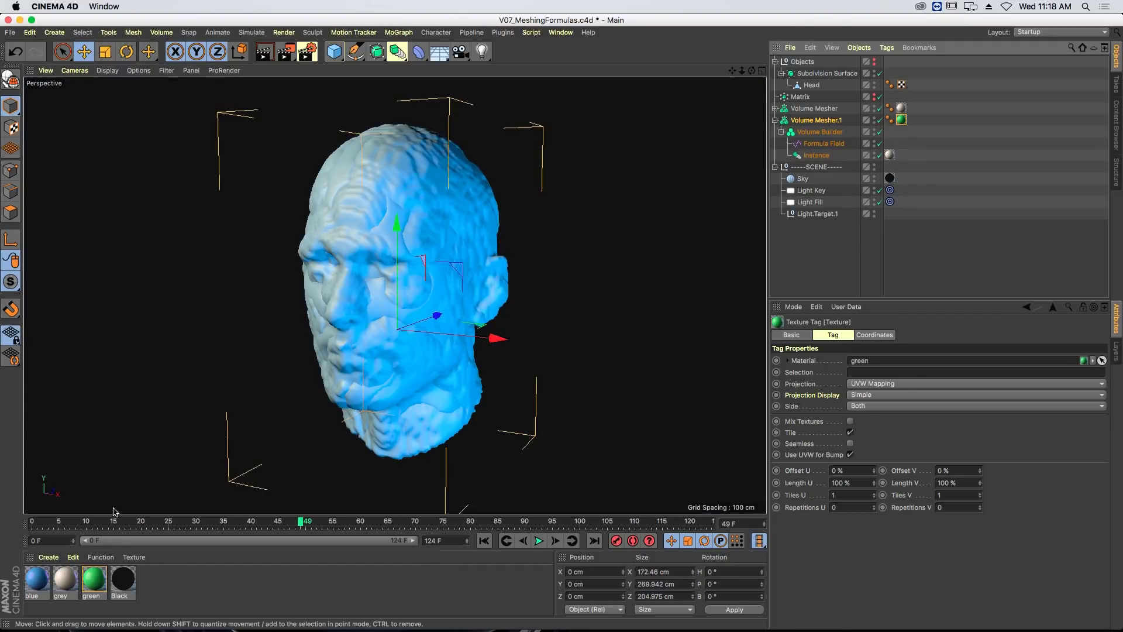
drag(108, 521, 414, 563)
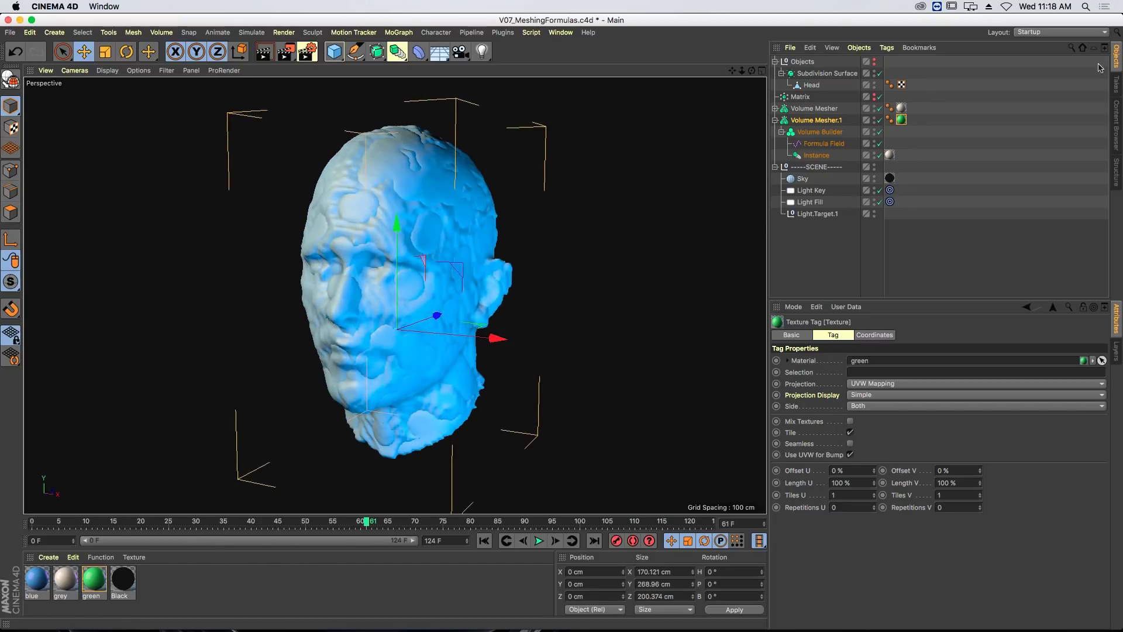
- Set the voxel size of the Volume Builders in both Volume Mesher hierarchies to 1.25 cm
click(836, 132)
click(776, 109)
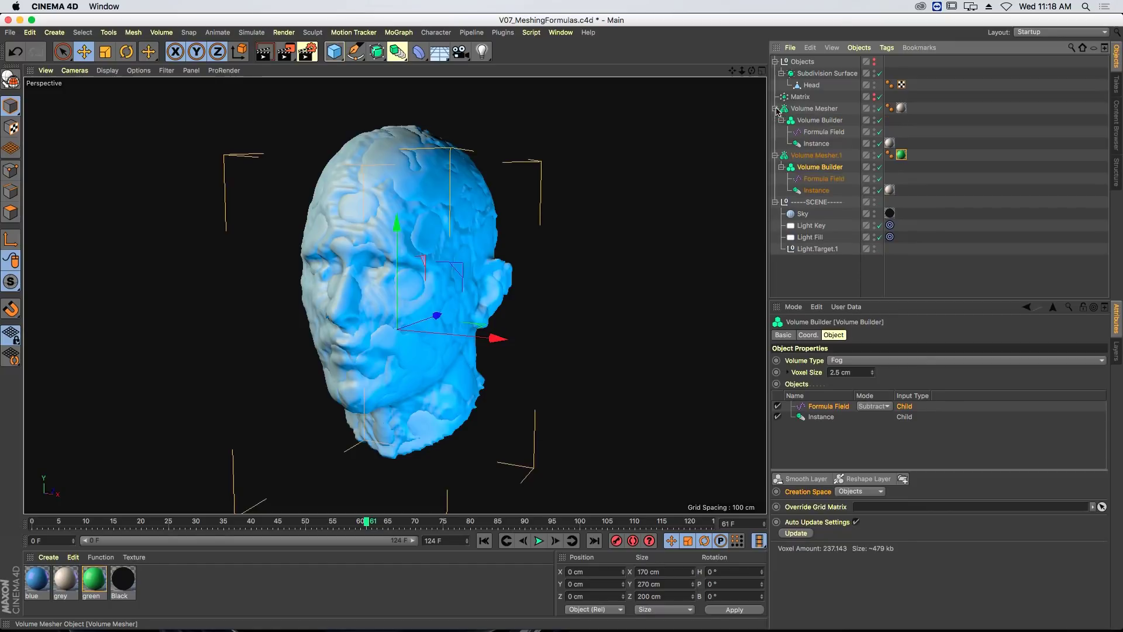
shift+click(827, 120)
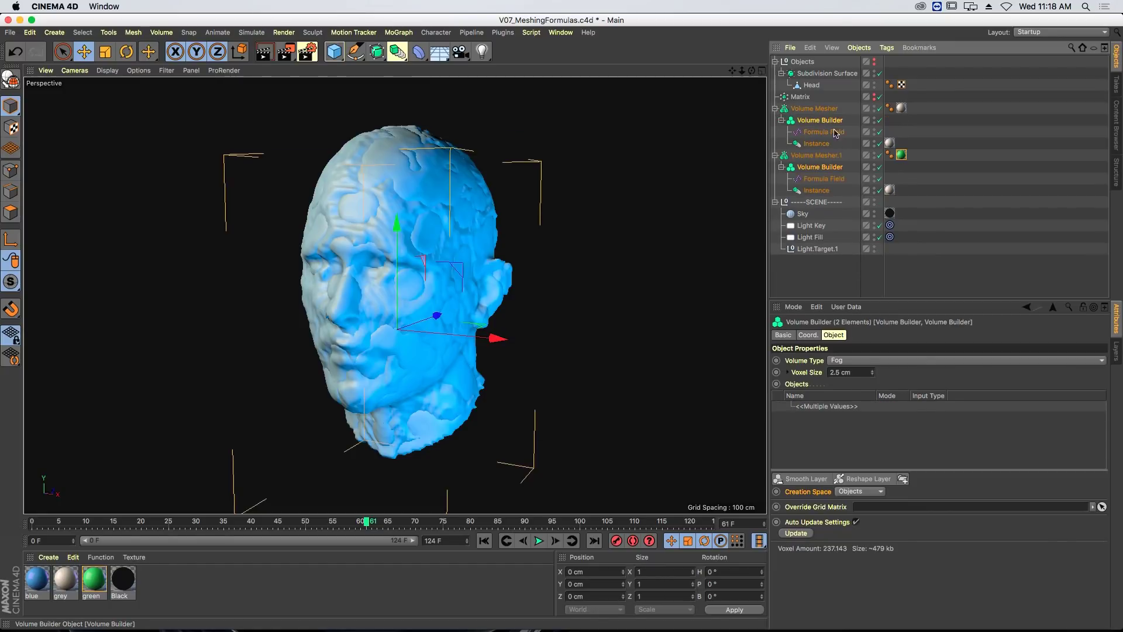
click(856, 372)
text(1.25)
key(Return)
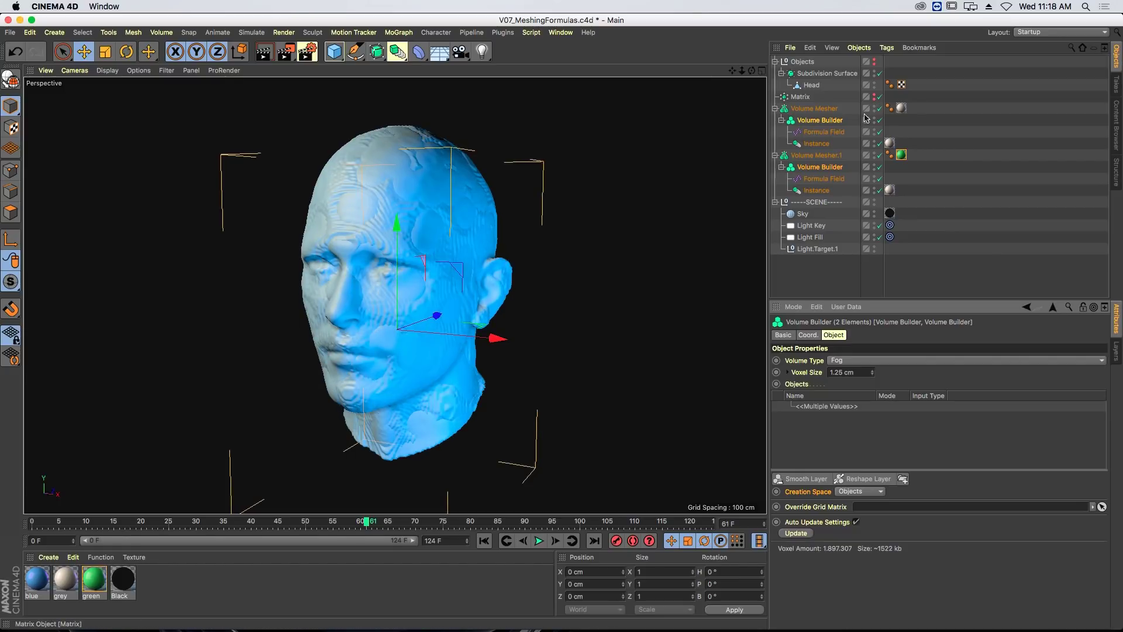
- Set the frequency multiplier in the formulas of both Formula Fields to 720
click(824, 178)
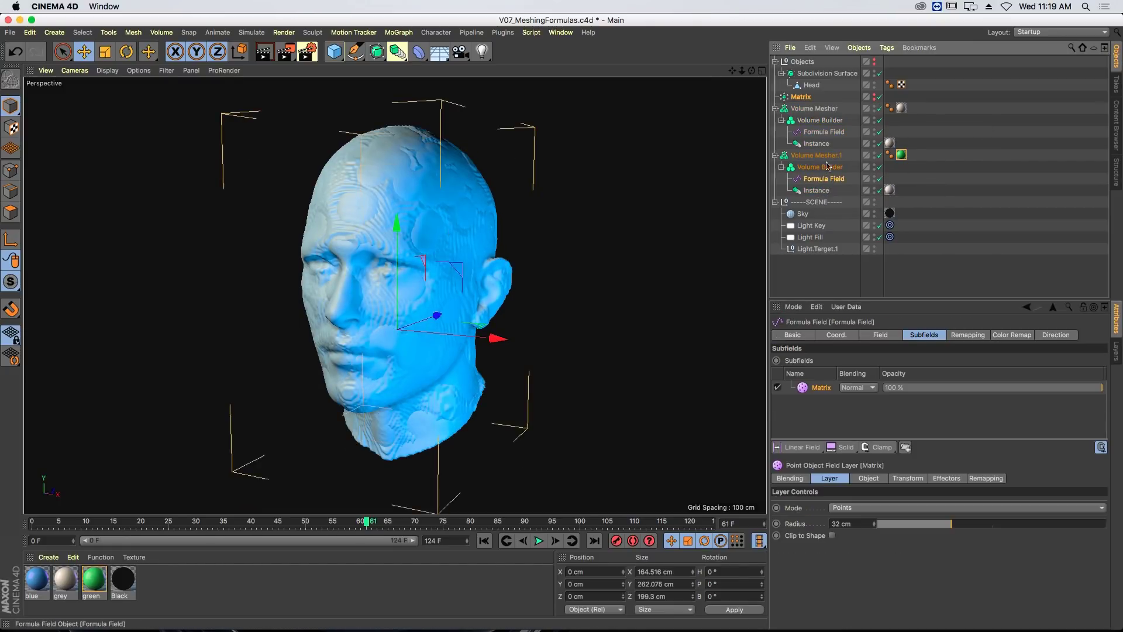
click(885, 337)
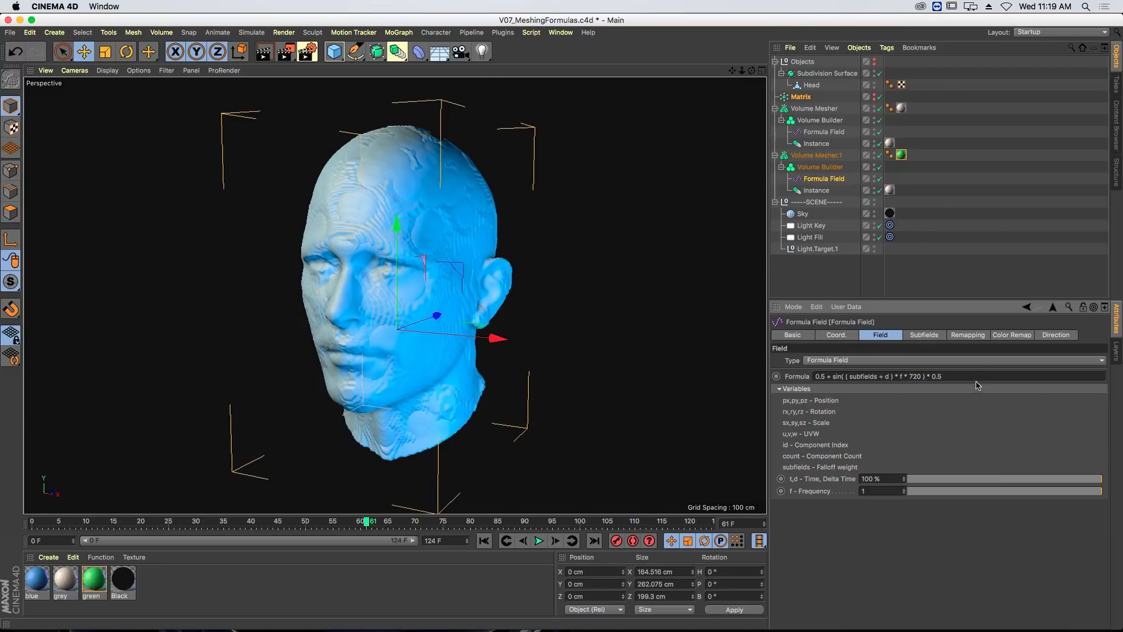
click(815, 132)
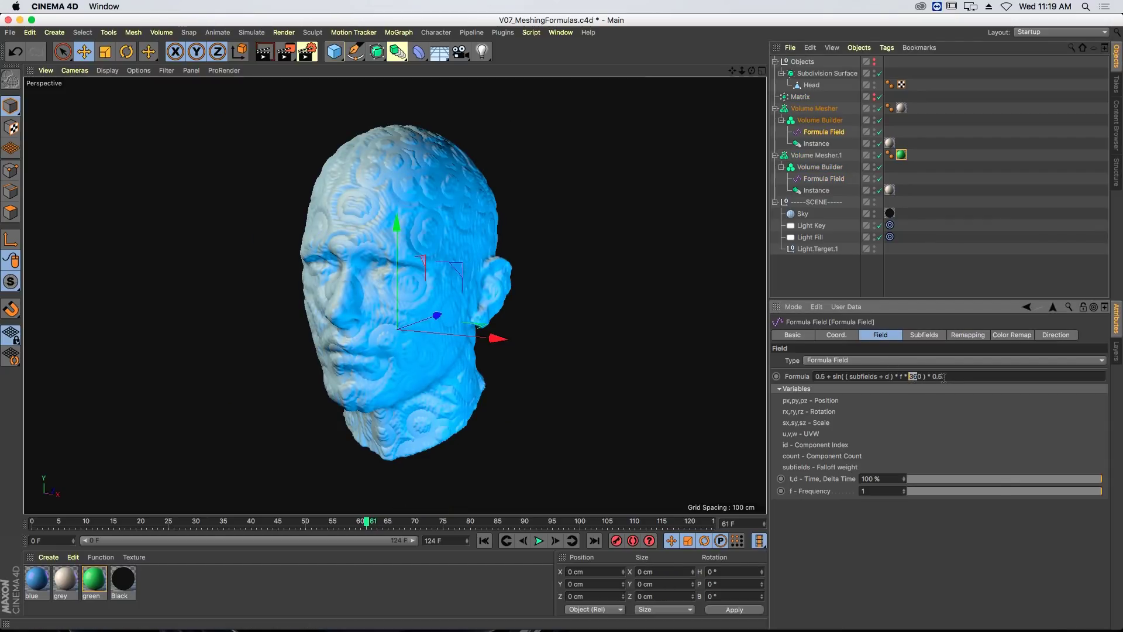
click(829, 269)
- Delete the material texture tags from both Volume Meshers
click(819, 156)
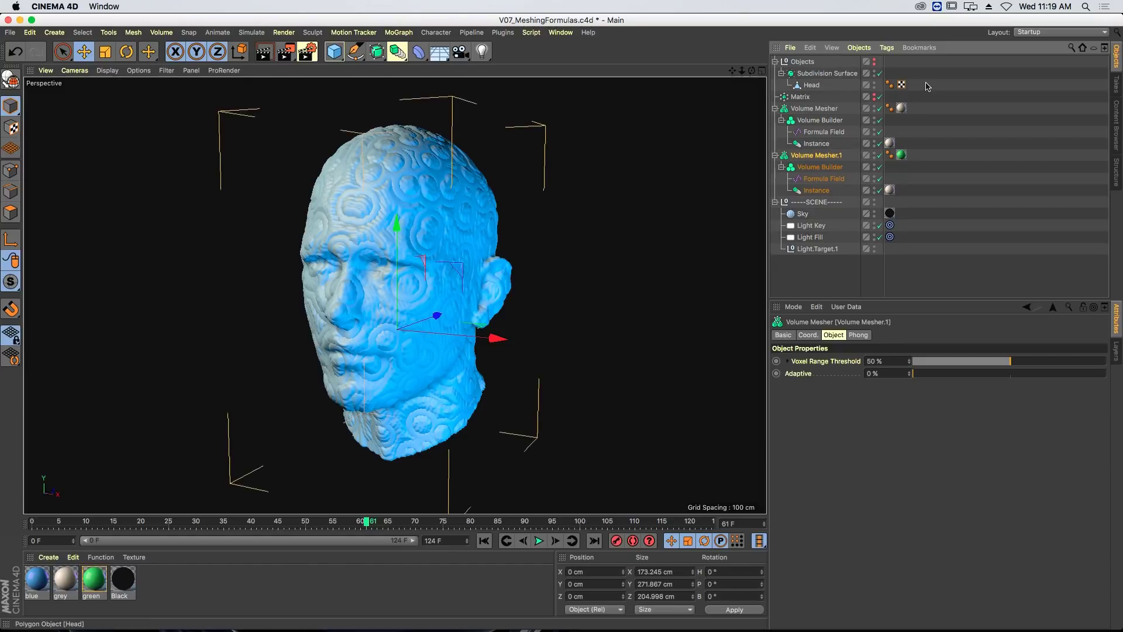
click(902, 109)
shift+click(902, 155)
key(Delete)
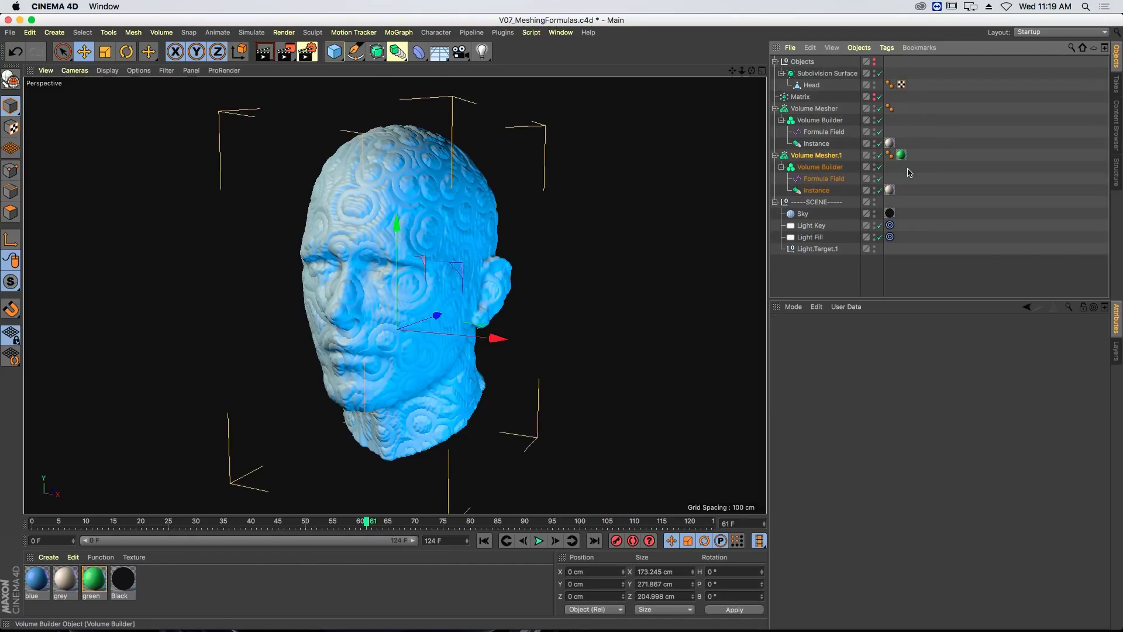
- Shift the hue of Volume Mesher.1's display color to a pinkish magenta and deselect the object
click(826, 158)
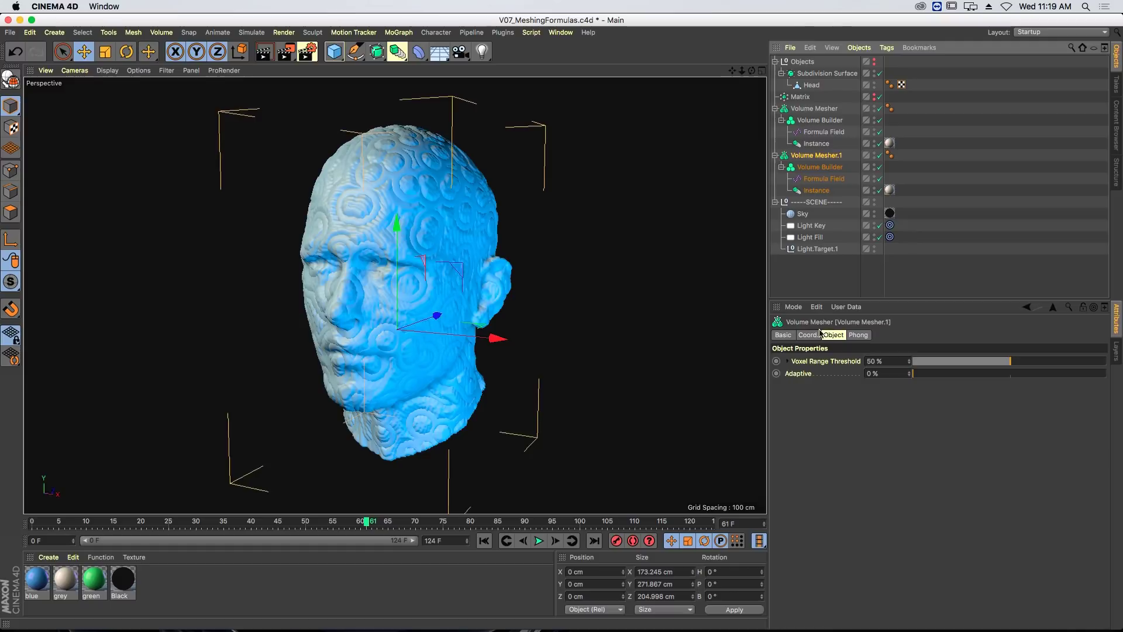
click(783, 335)
click(844, 417)
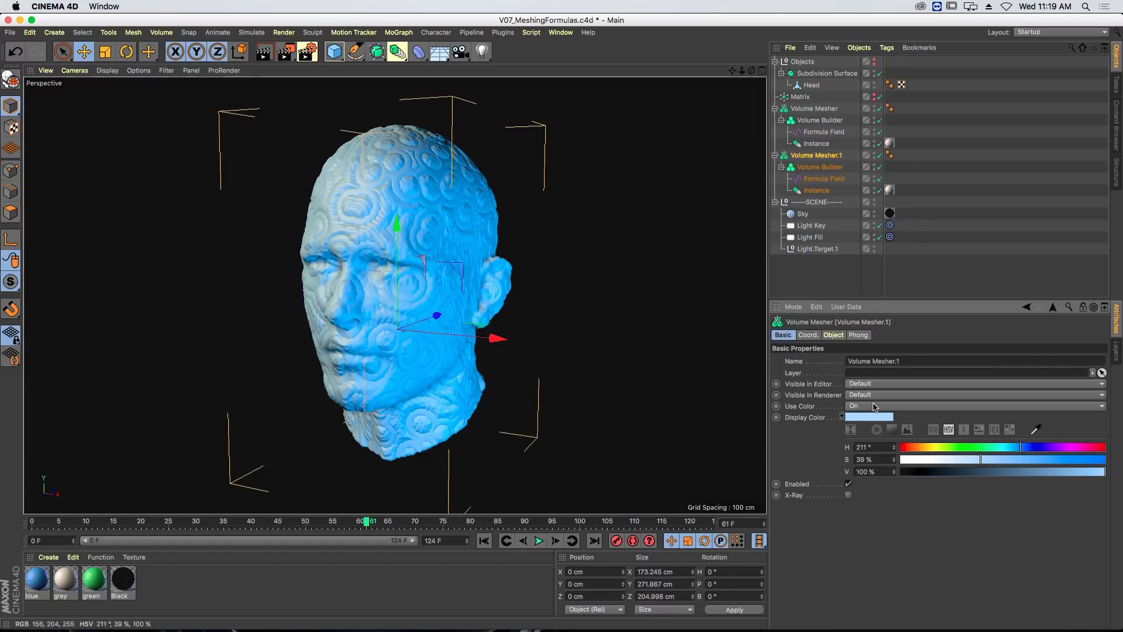
click(1064, 447)
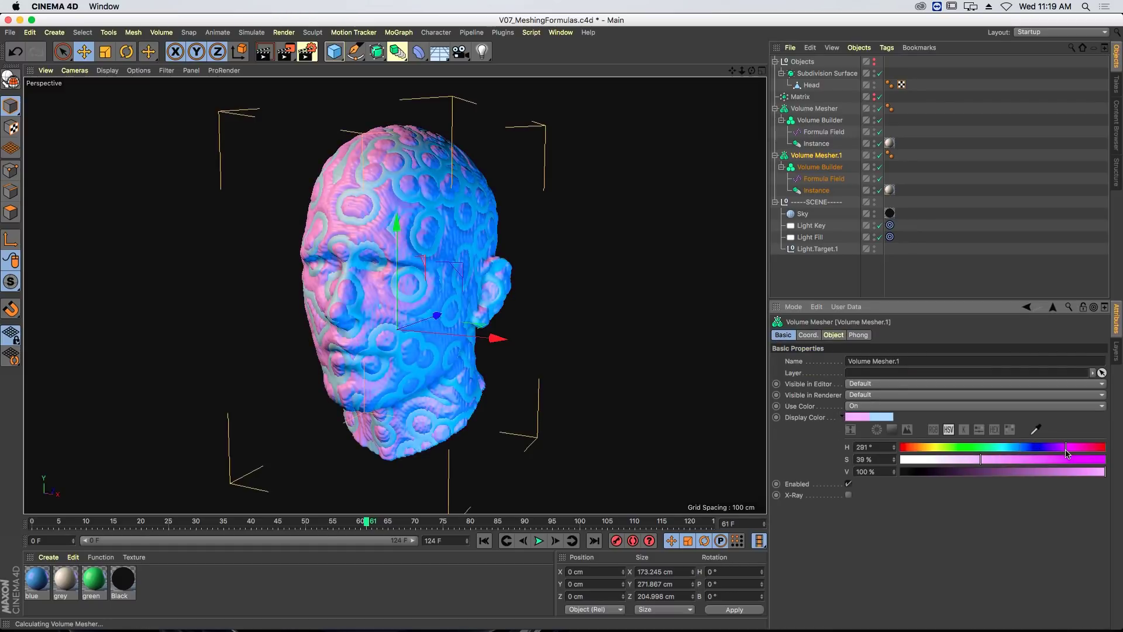
click(836, 276)
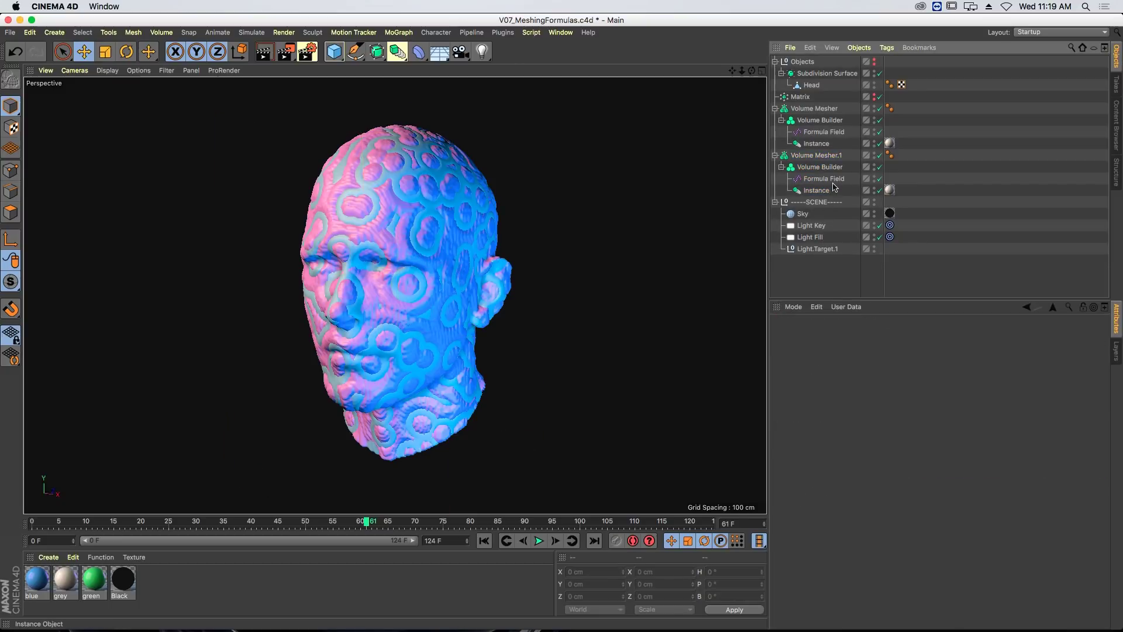
- Raise the Voxel Range Threshold of Volume Mesher.1 to 78%
click(819, 157)
click(835, 335)
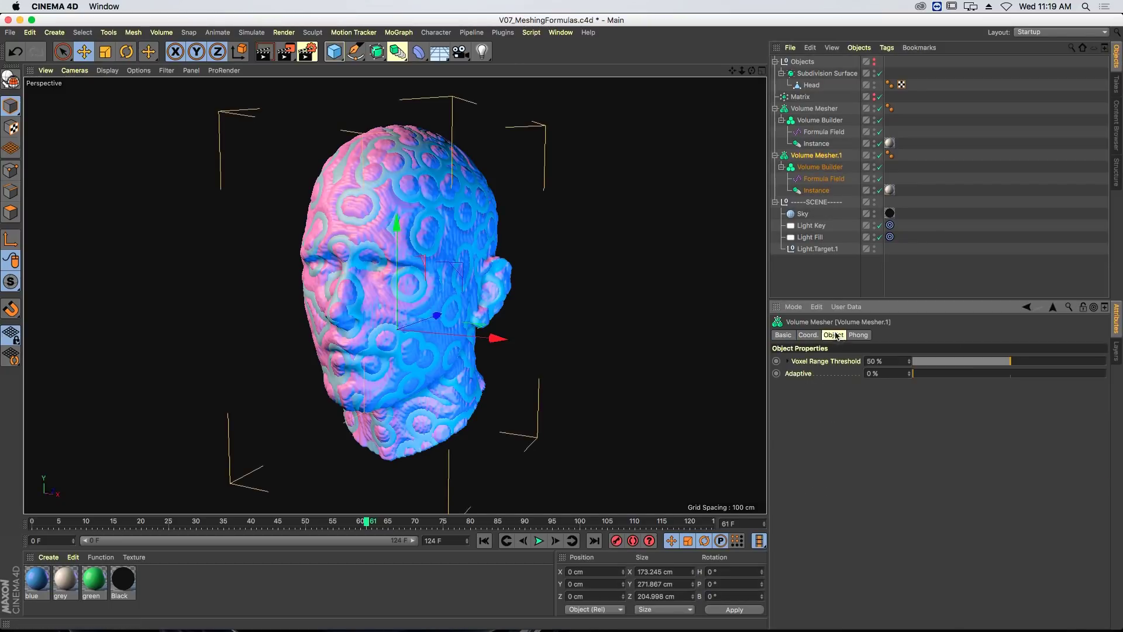
drag(1014, 365, 1072, 366)
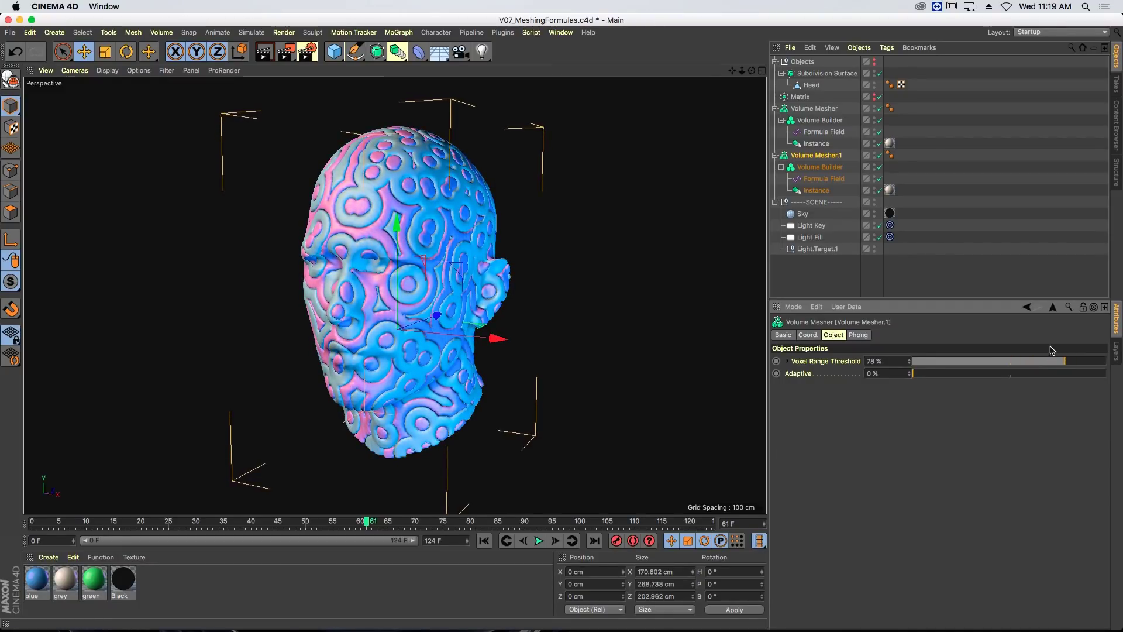
- Set the original Volume Mesher's Voxel Range Threshold to 61% and scrub through the later frames of the animation
click(816, 108)
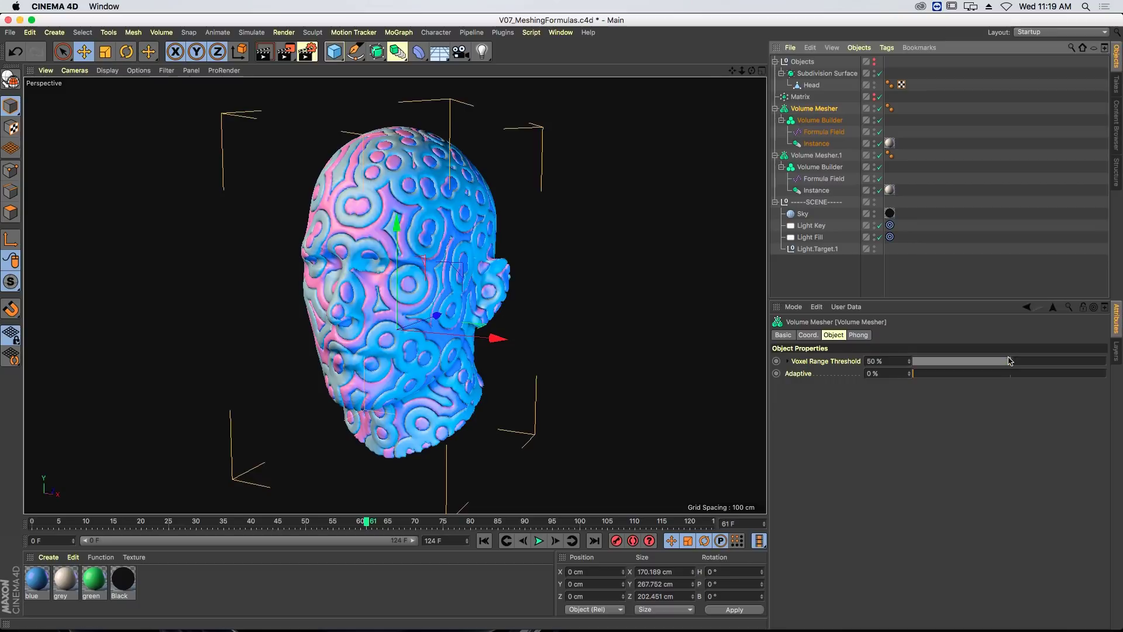
drag(1011, 361, 1050, 364)
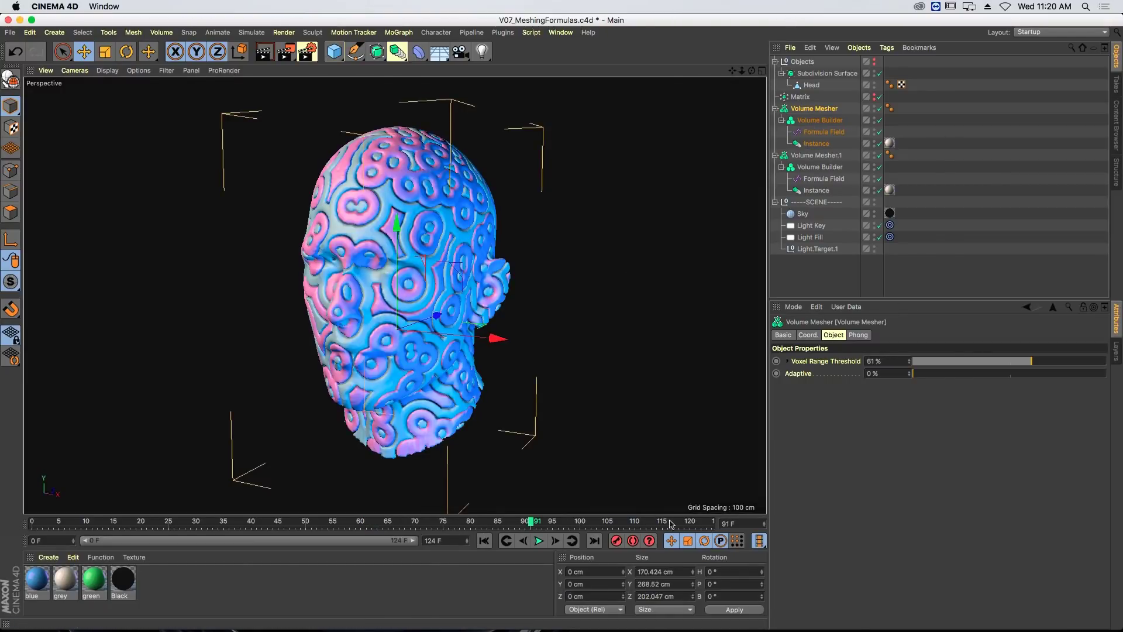
click(668, 522)
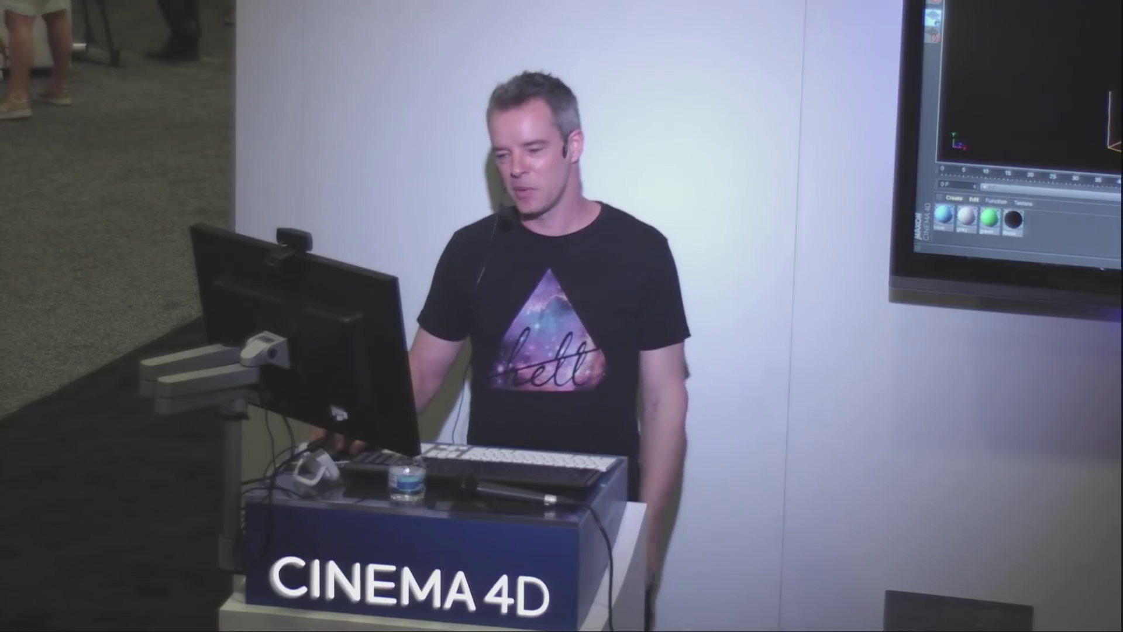
key(alt+Tab)
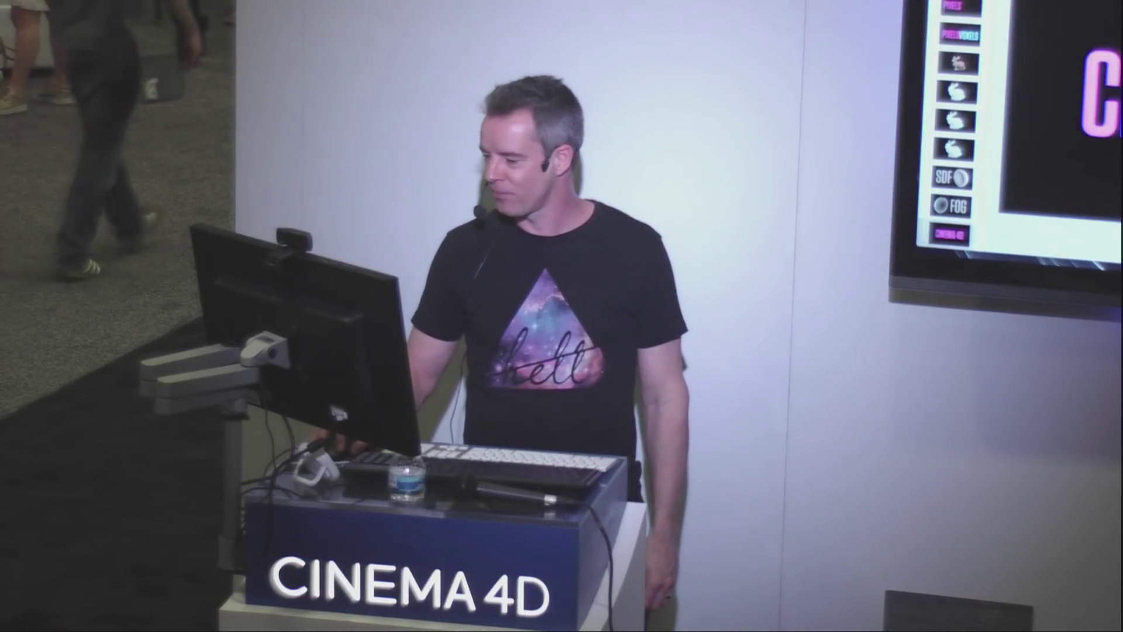
key(Escape)
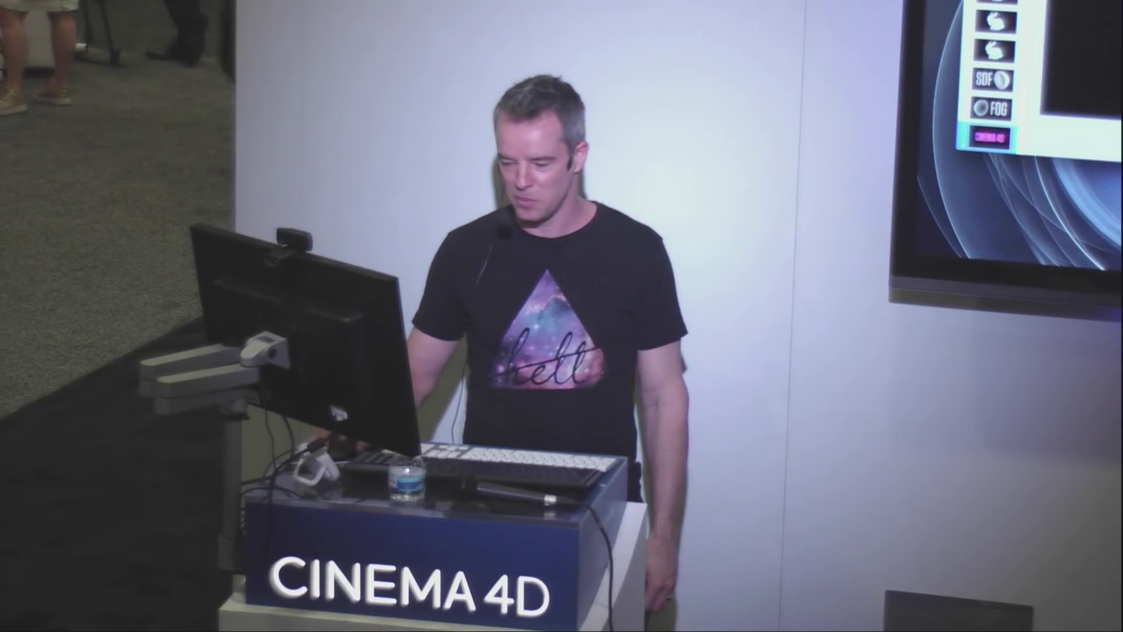